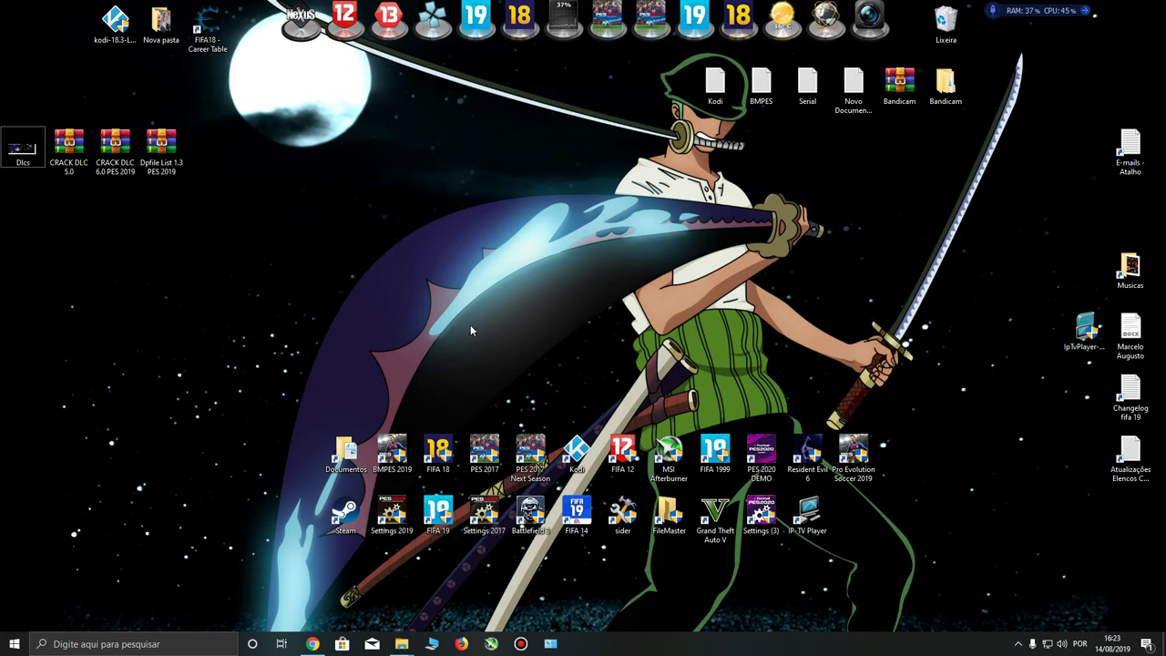
Open the download folder in BMPES 2019's install location and review the bmpes .cpk files it contains.
double_click(406, 447)
right_click(406, 439)
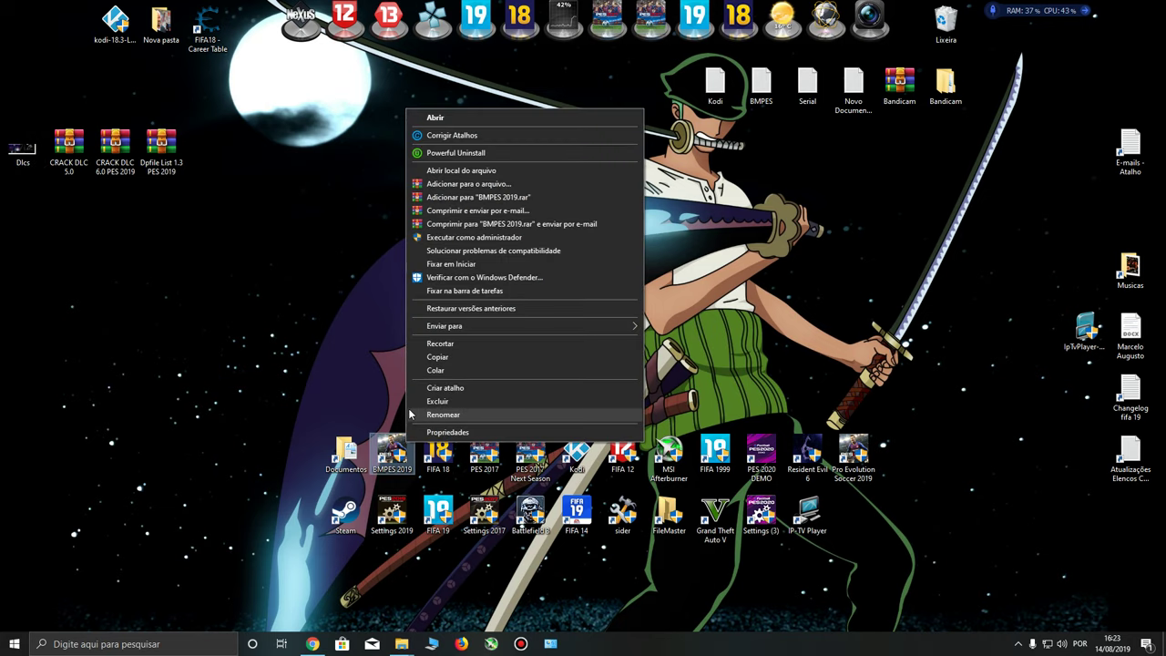
click(434, 172)
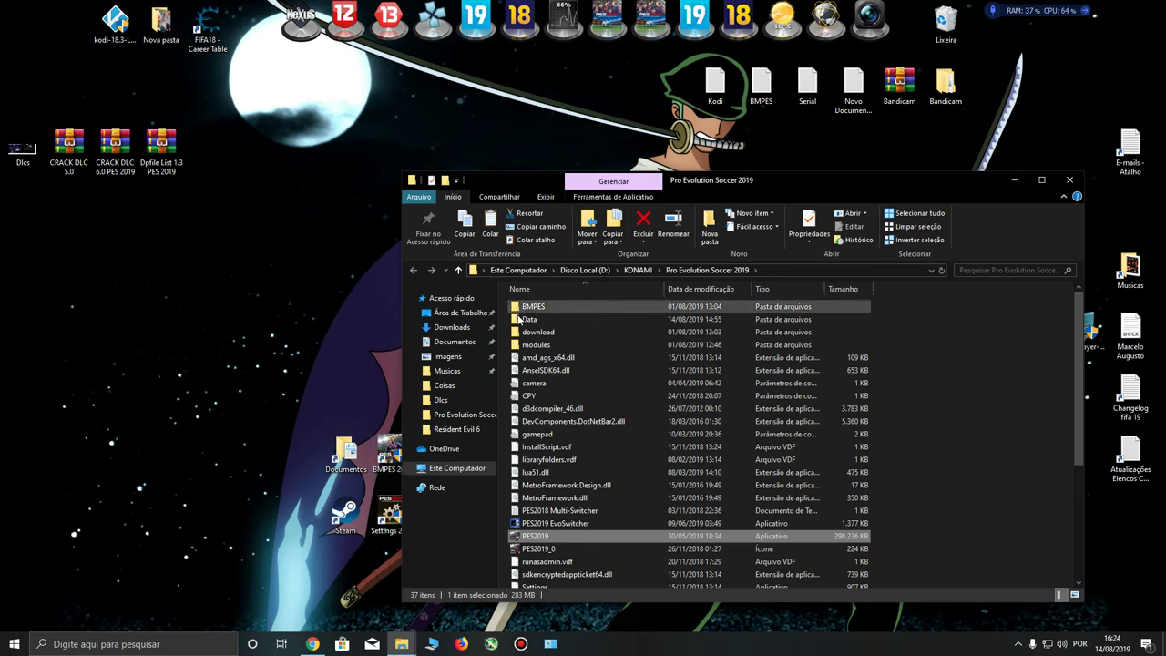
double_click(524, 331)
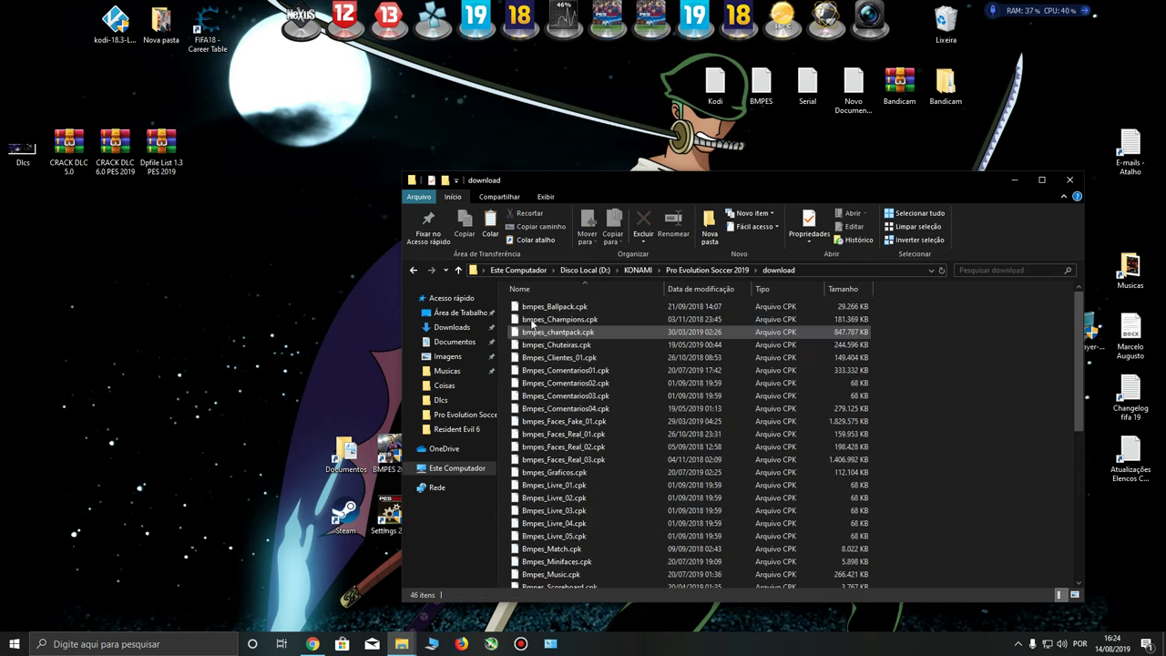
drag(502, 297, 535, 326)
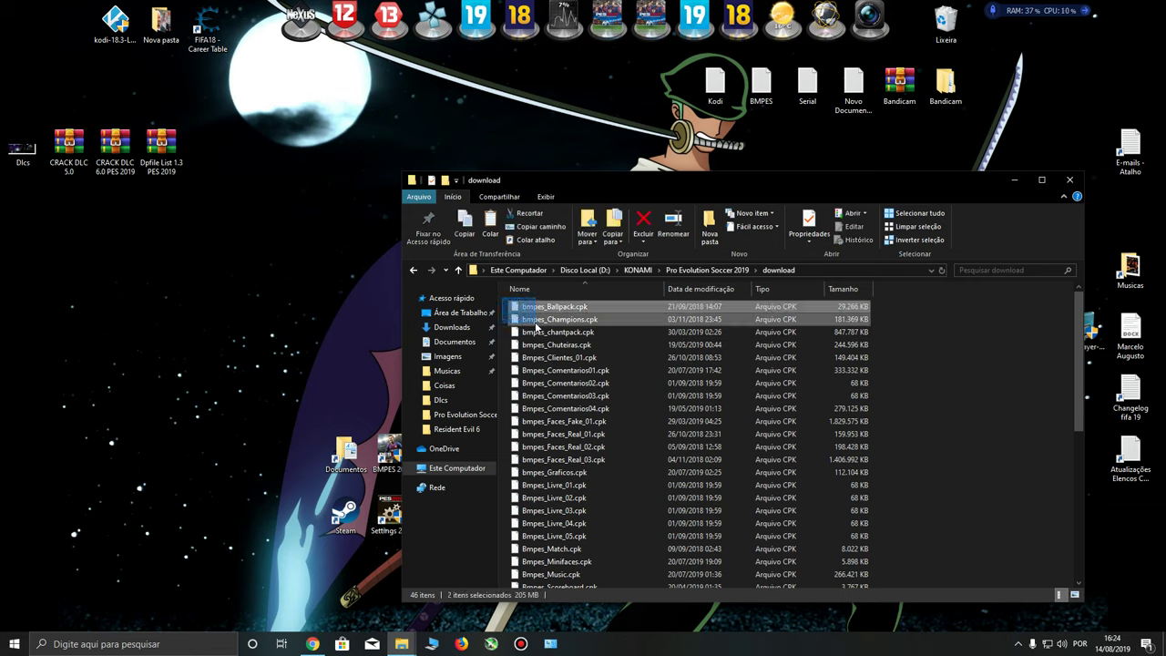
drag(535, 326, 616, 535)
scroll(638, 492, down, 4)
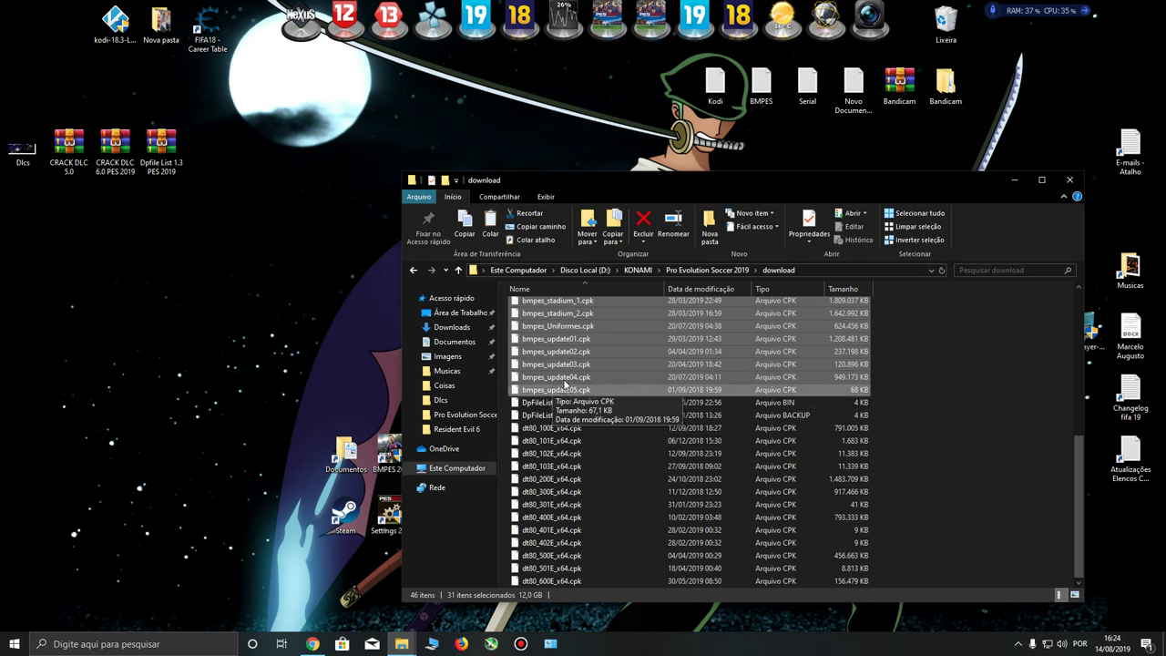
scroll(754, 410, up, 8)
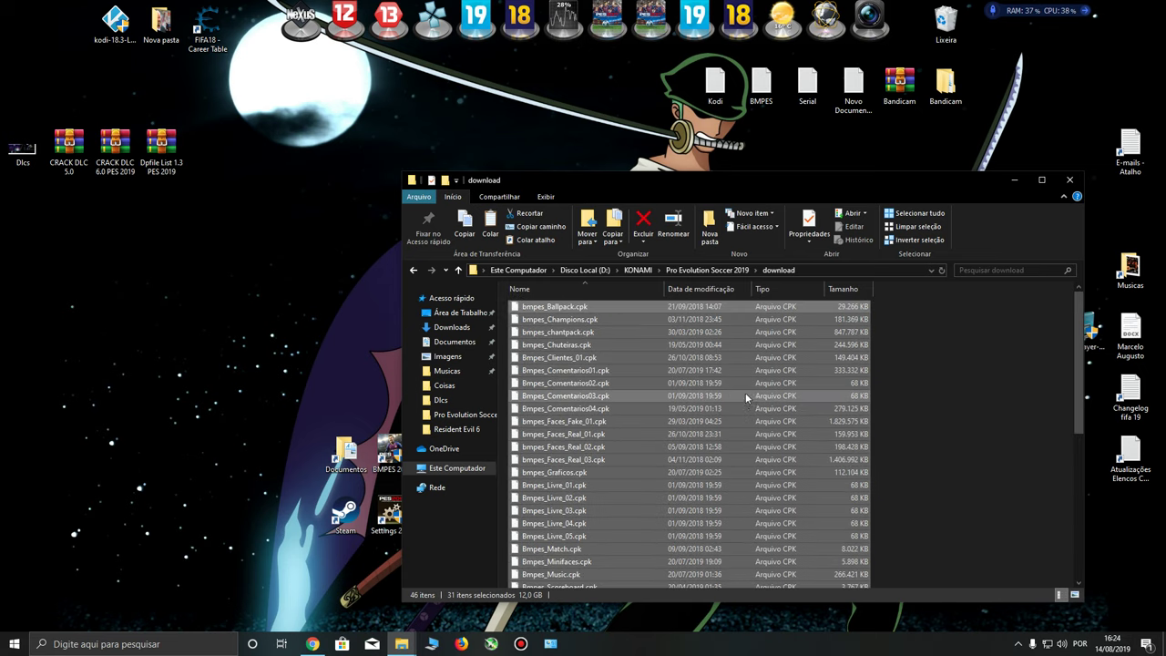
click(1016, 182)
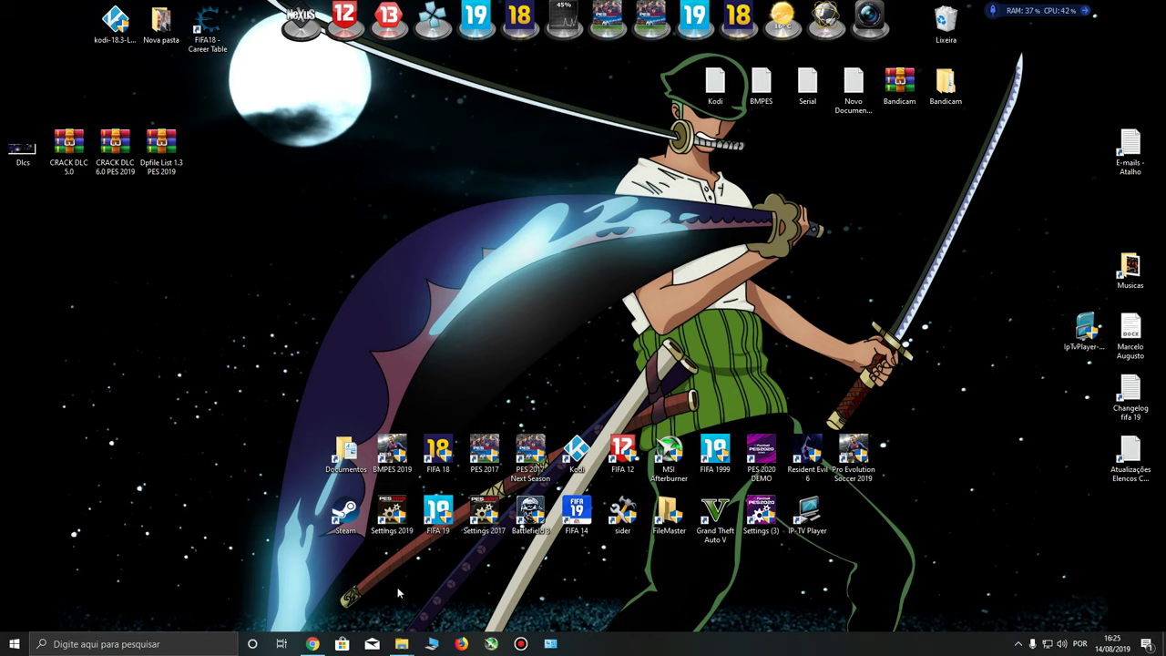
Bring up the Dlcs folder in F:\Games\PES 2019 and check which DLC archives are available.
mouse_move(400, 641)
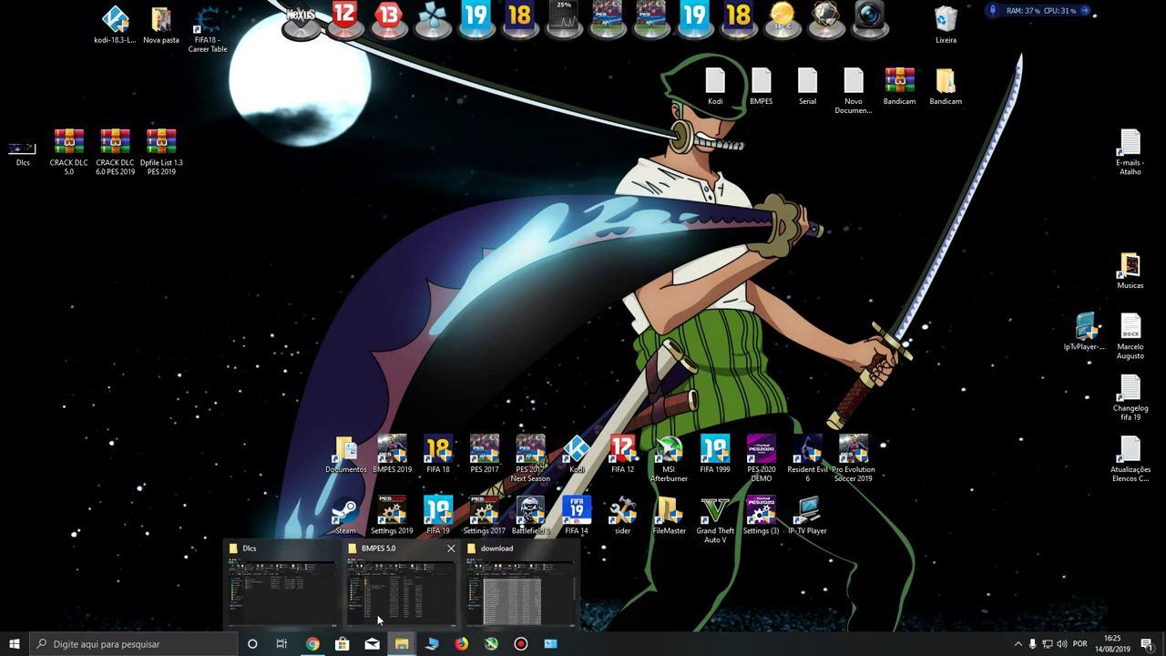
click(314, 580)
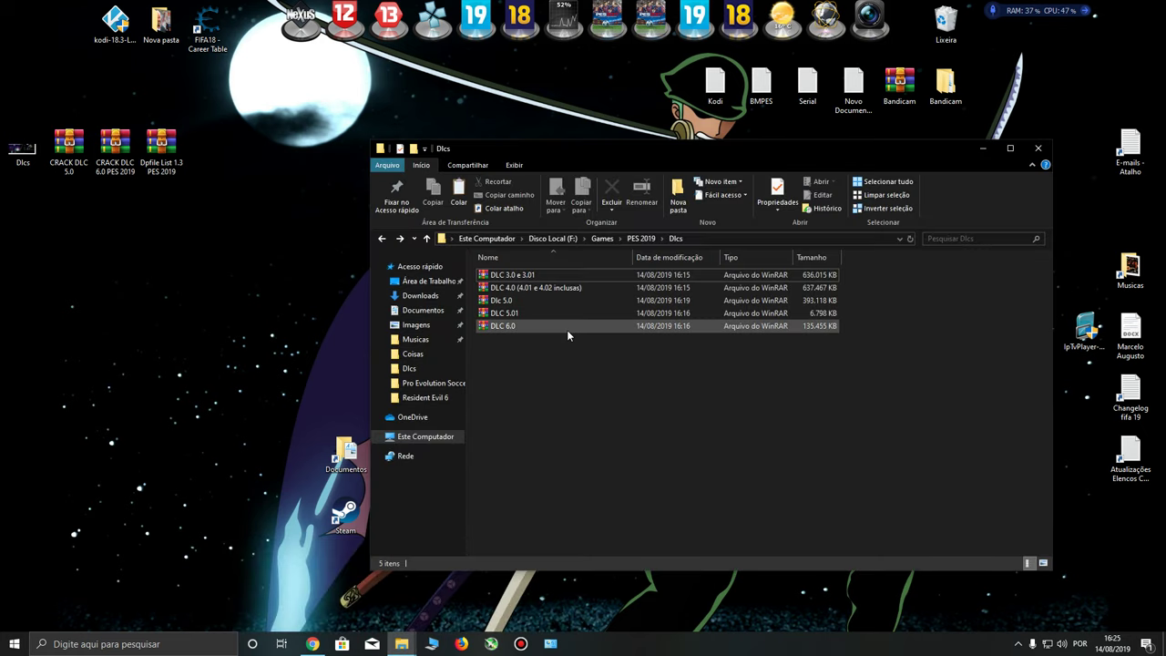
drag(560, 381, 544, 318)
click(977, 146)
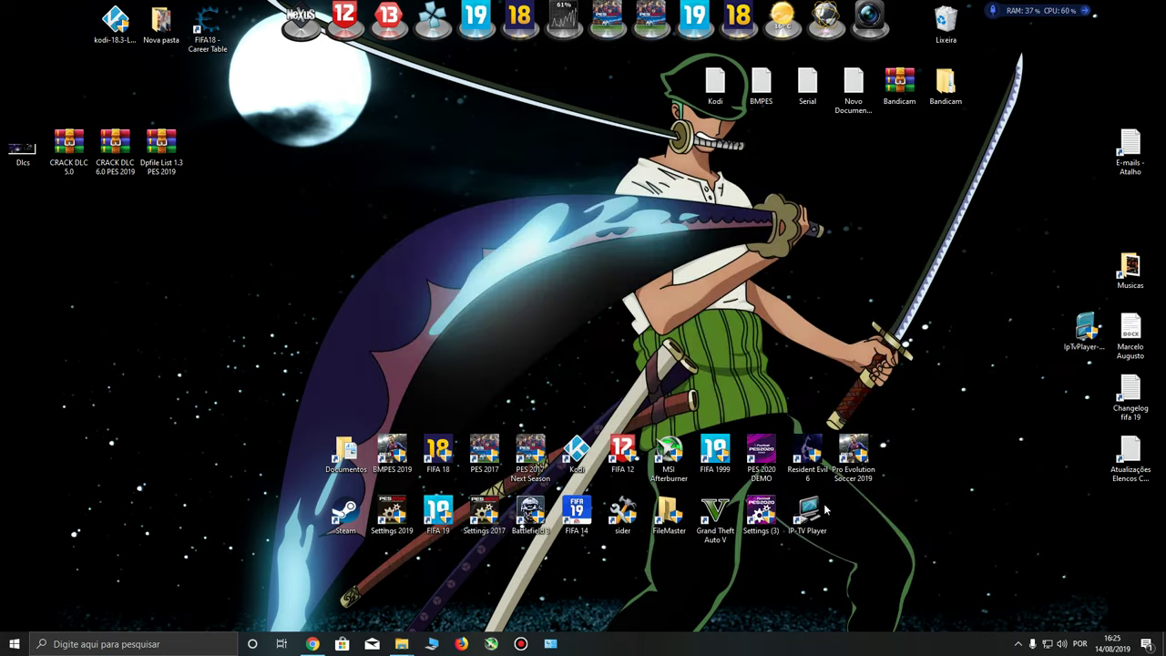
Open the download folder in Pro Evolution Soccer 2019's install location and inspect the original data files.
right_click(852, 471)
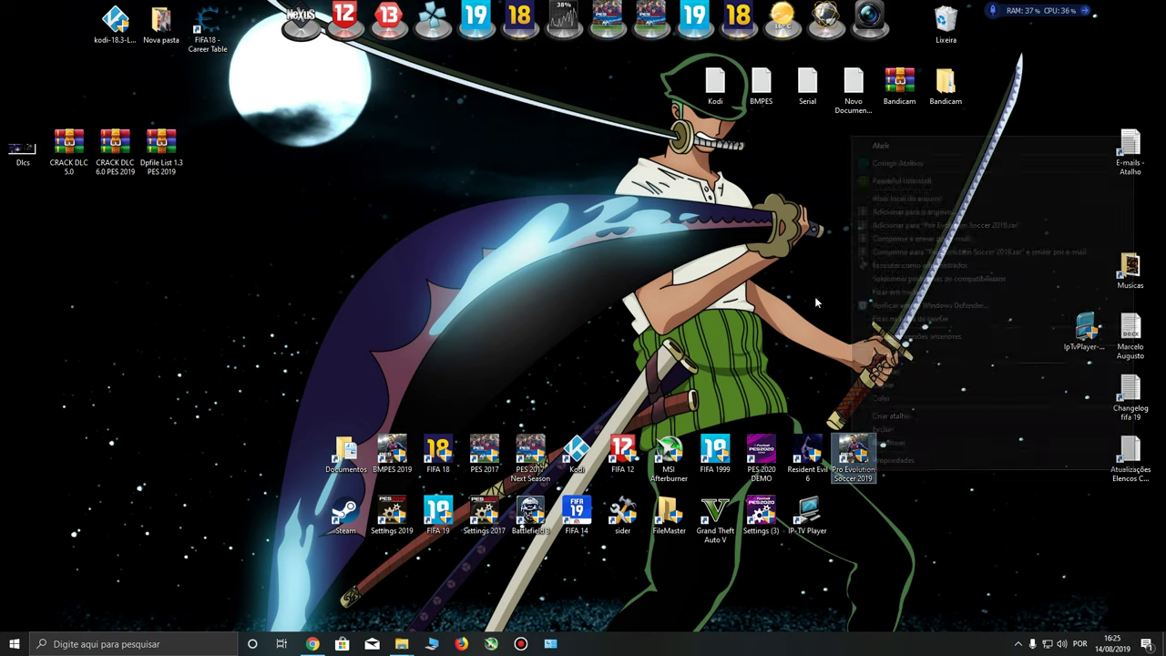
click(879, 198)
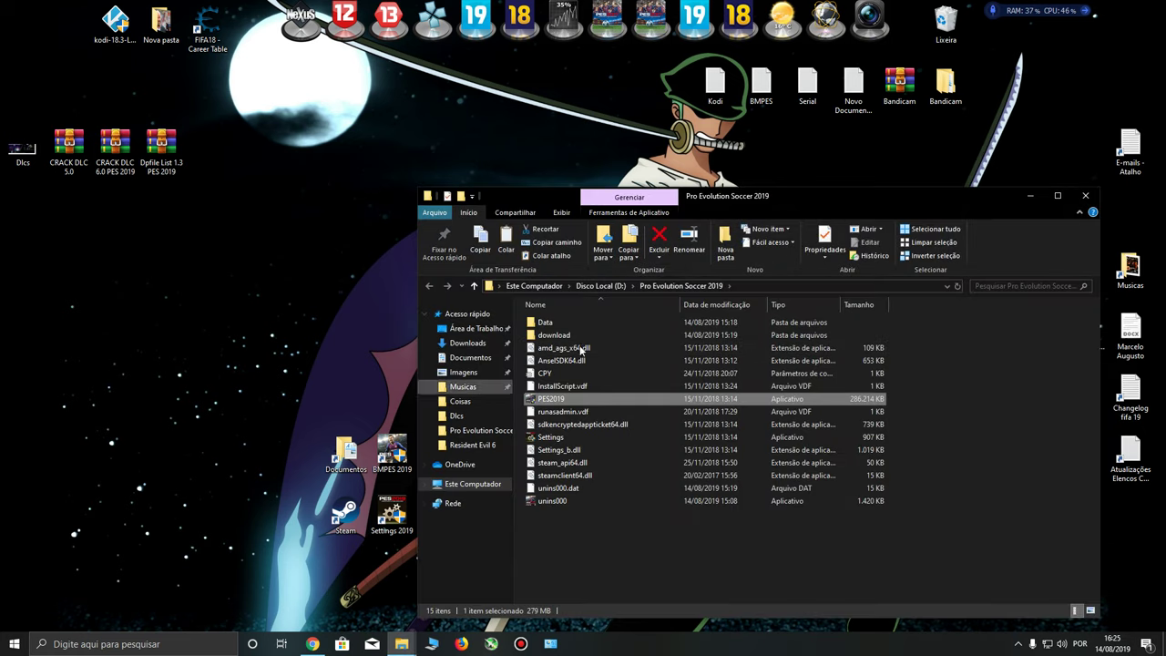
click(542, 335)
double_click(539, 335)
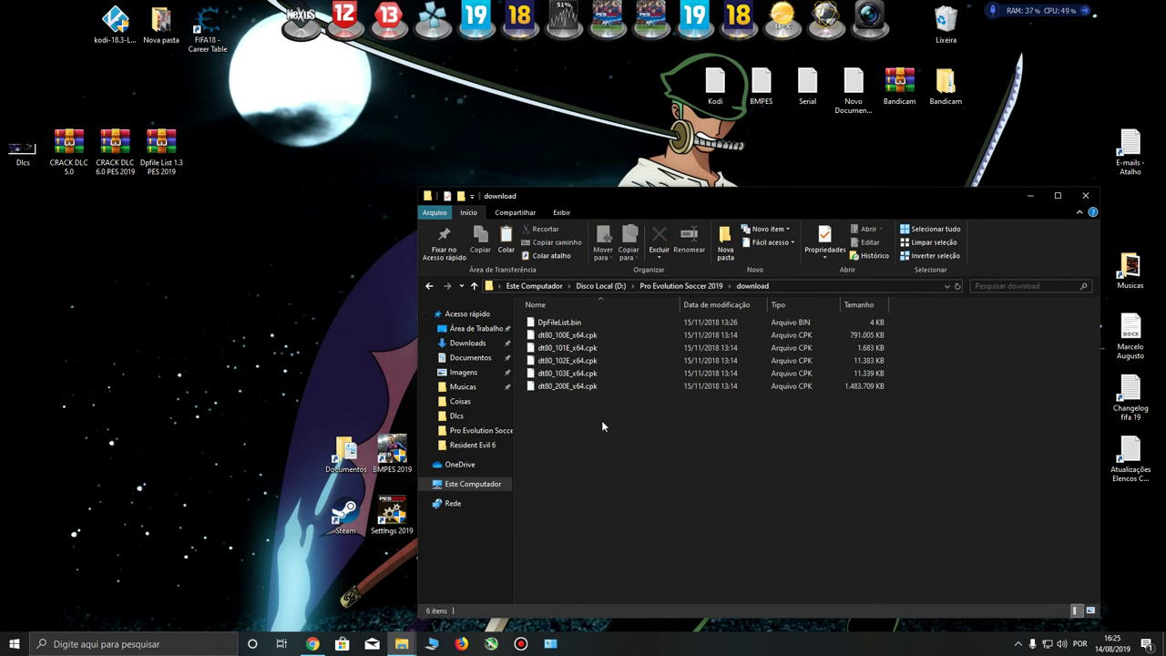
drag(602, 420, 549, 316)
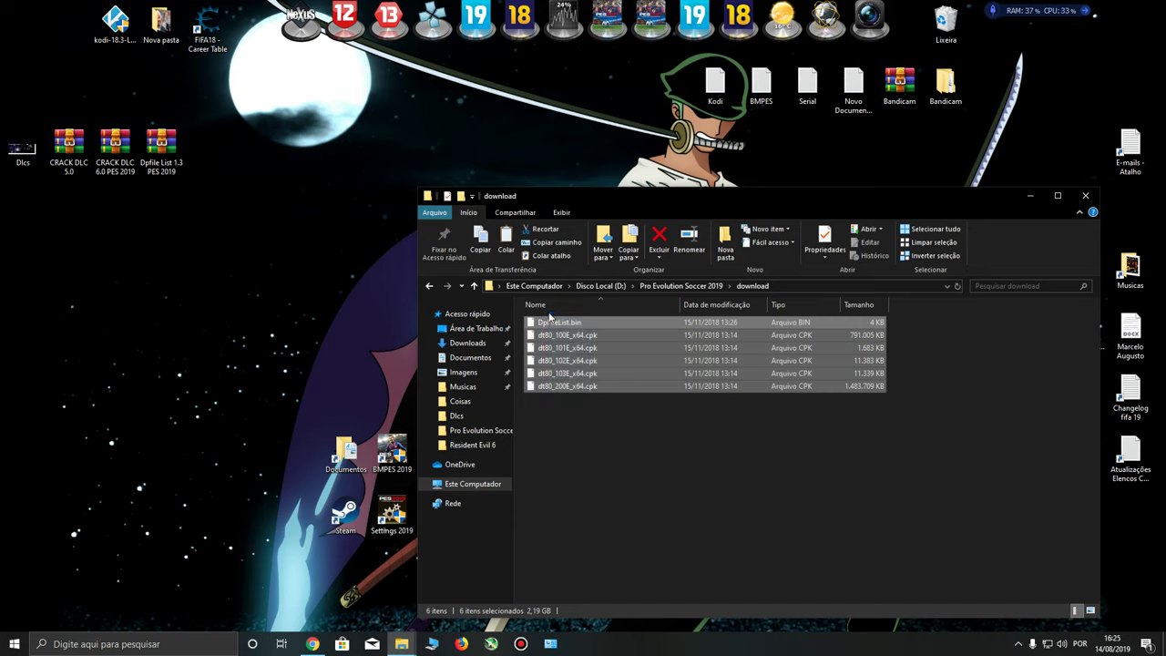
click(294, 261)
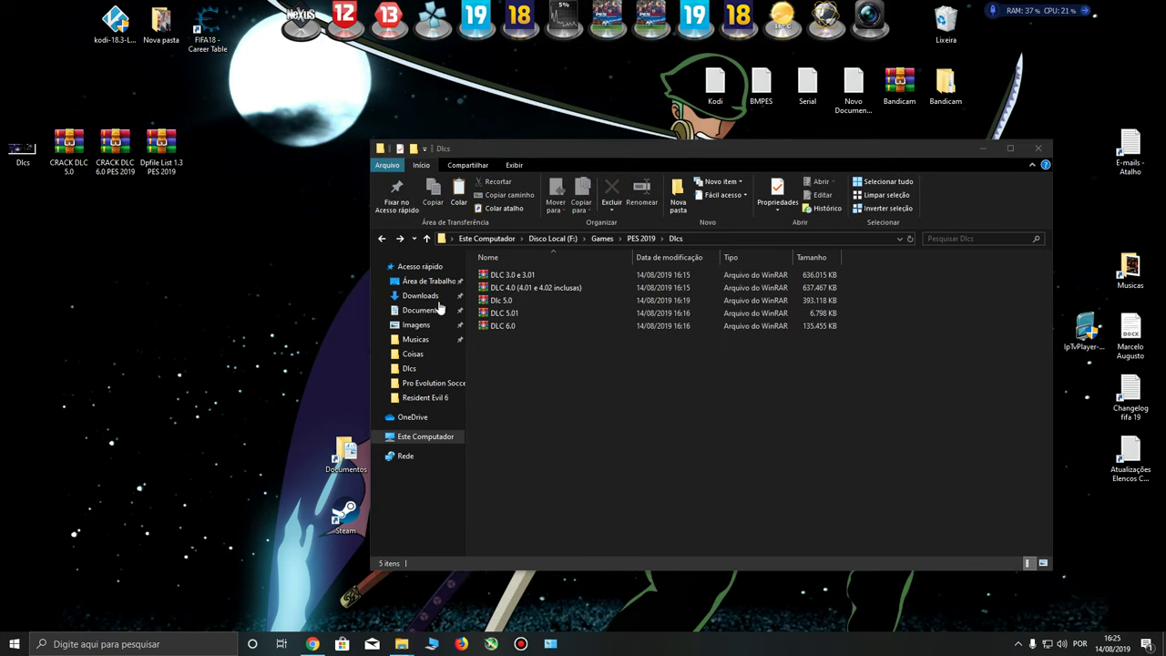
Go through the archives in the Dlcs folder one by one, starting with DLC 3.0 e 3.01.
click(510, 275)
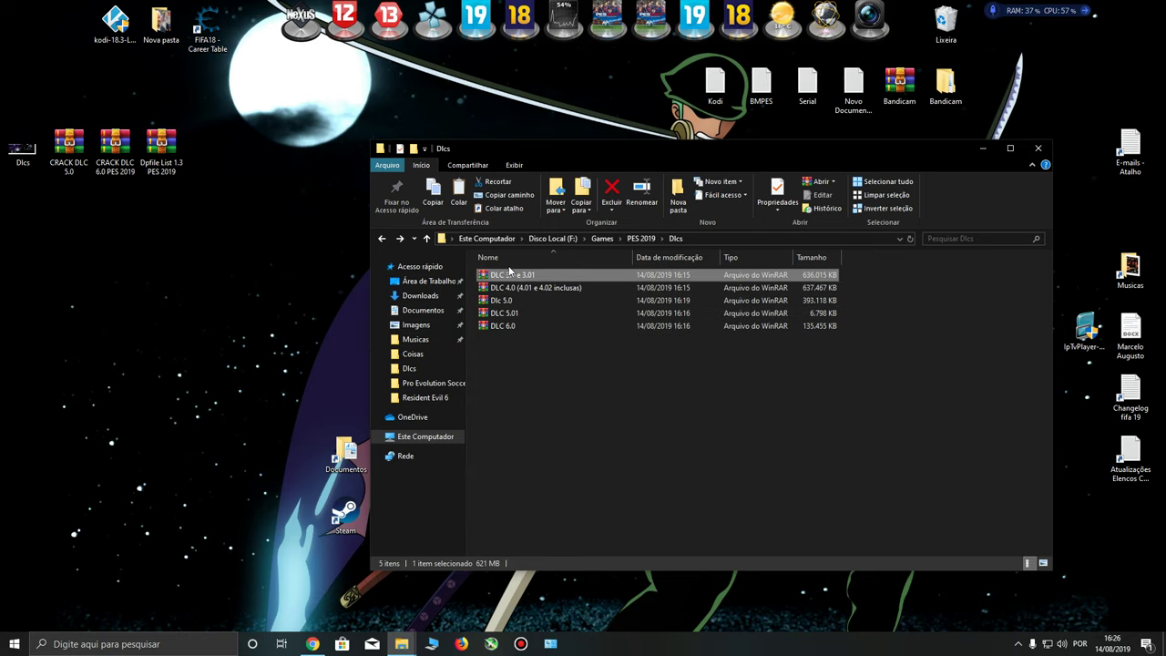
click(536, 288)
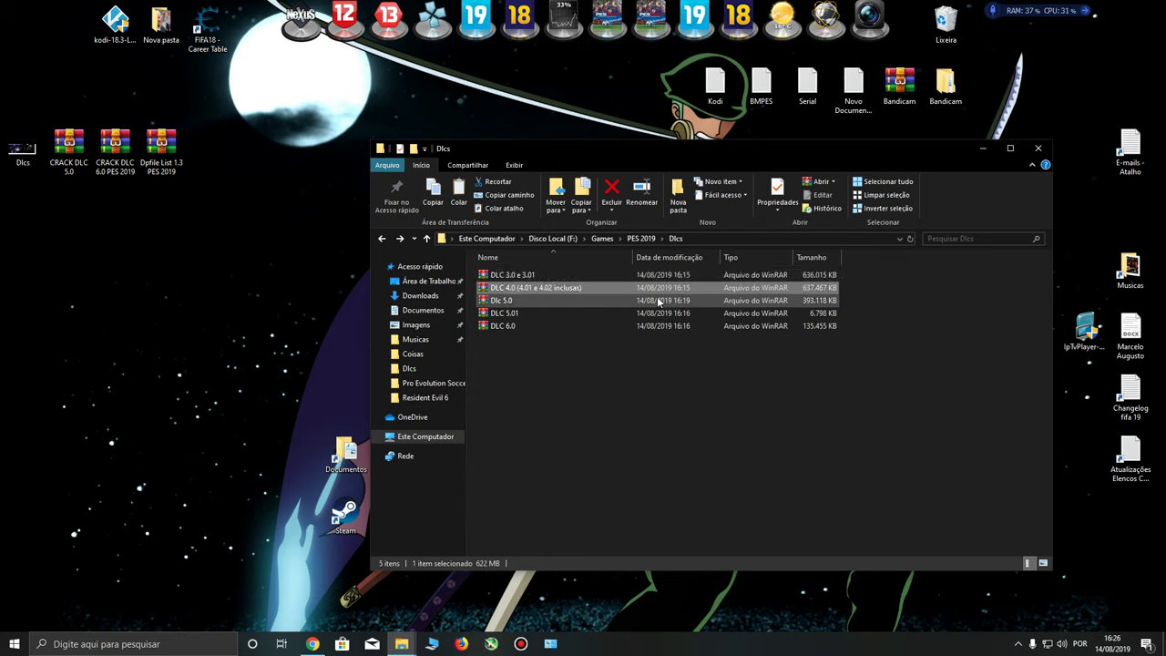
click(512, 310)
drag(635, 395, 670, 424)
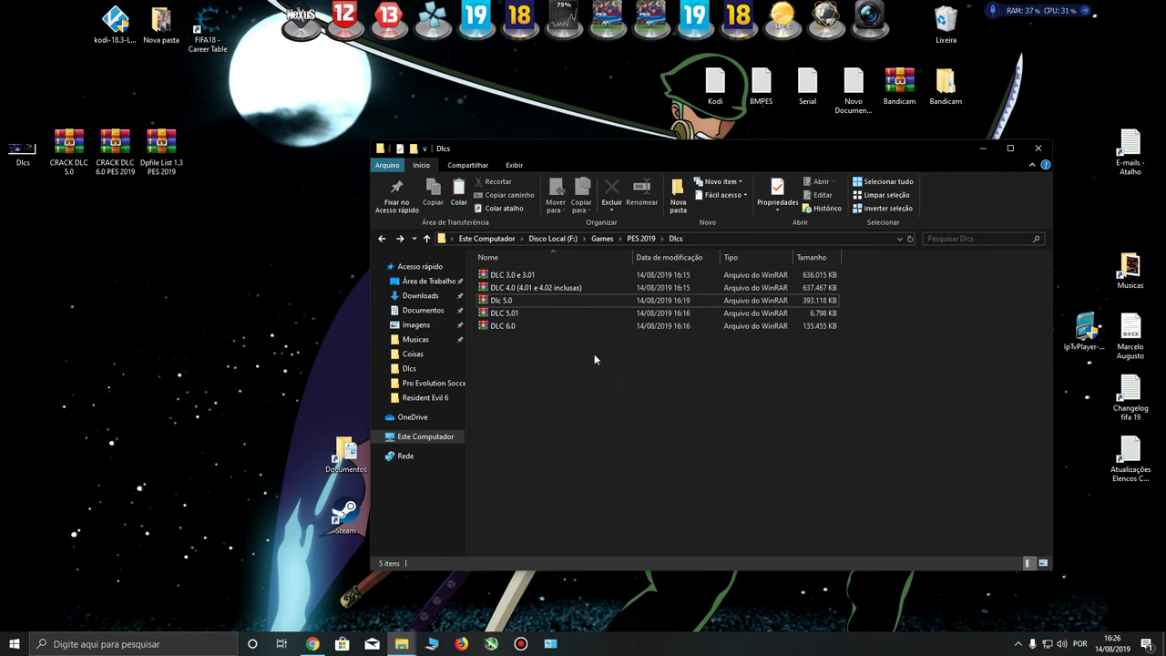
Extract the DLC archives 3.0 through 6.0 directly into the Dlcs folder, starting with DLC 3.0 e 3.01 and DLC 4.0.
right_click(511, 275)
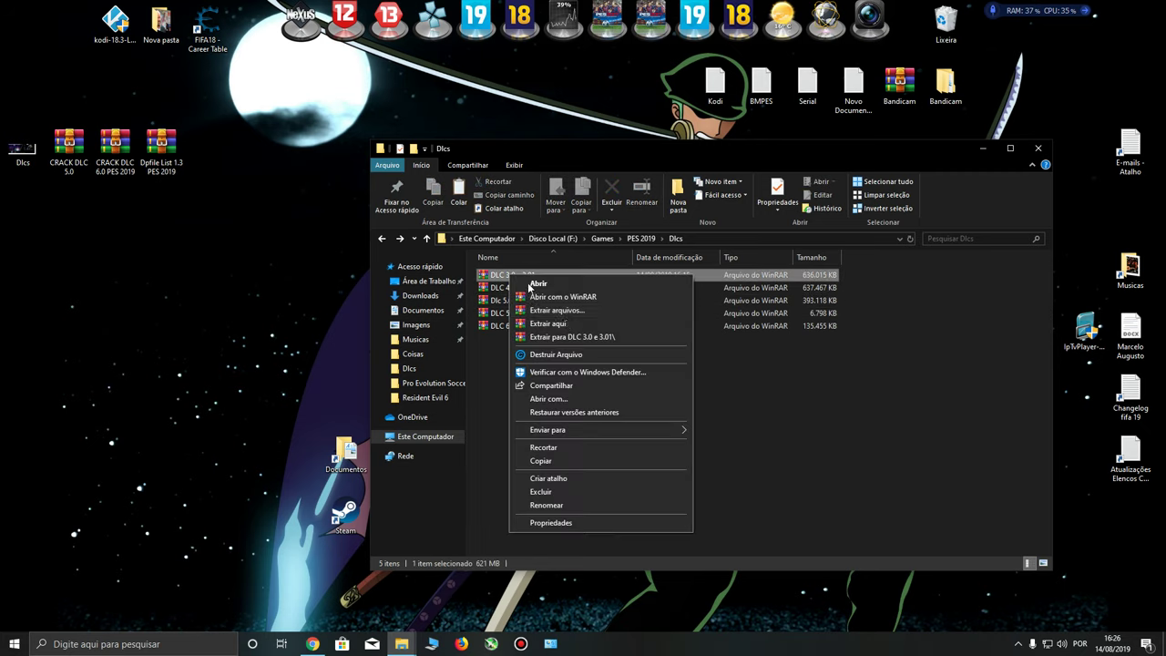
click(547, 324)
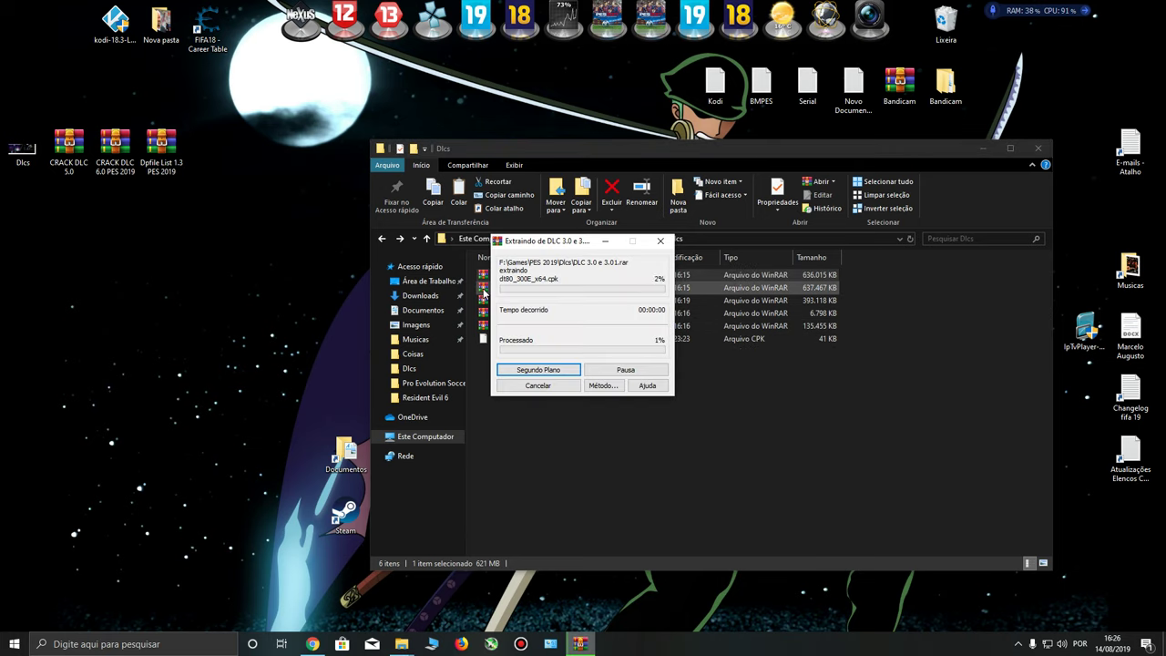
right_click(484, 289)
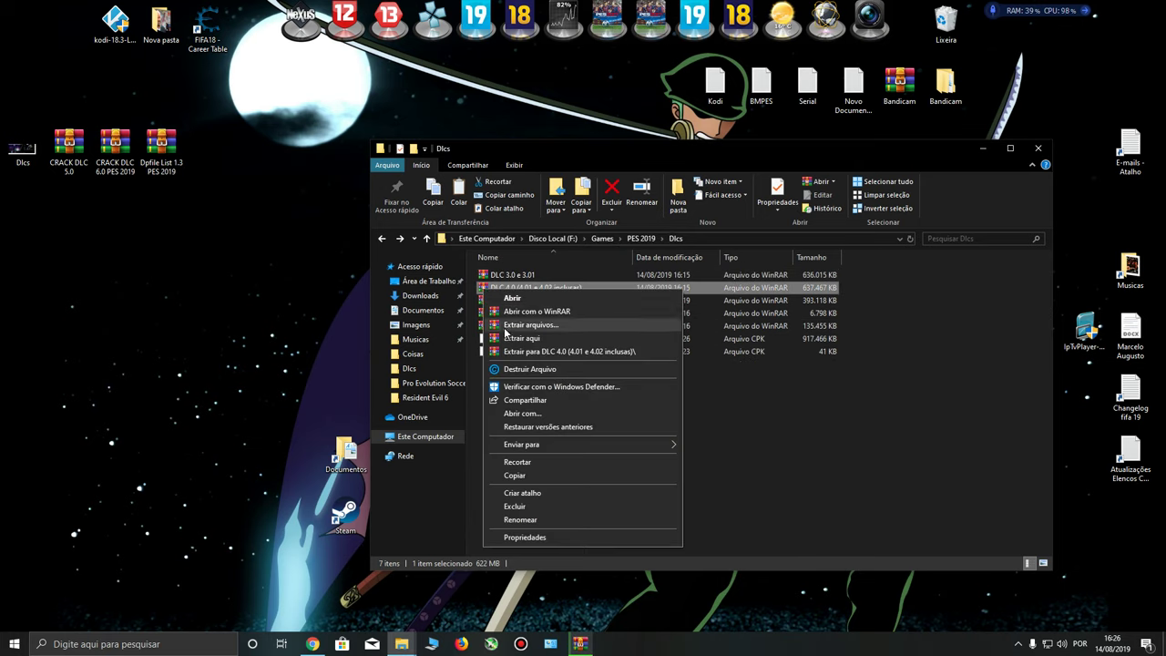
click(230, 281)
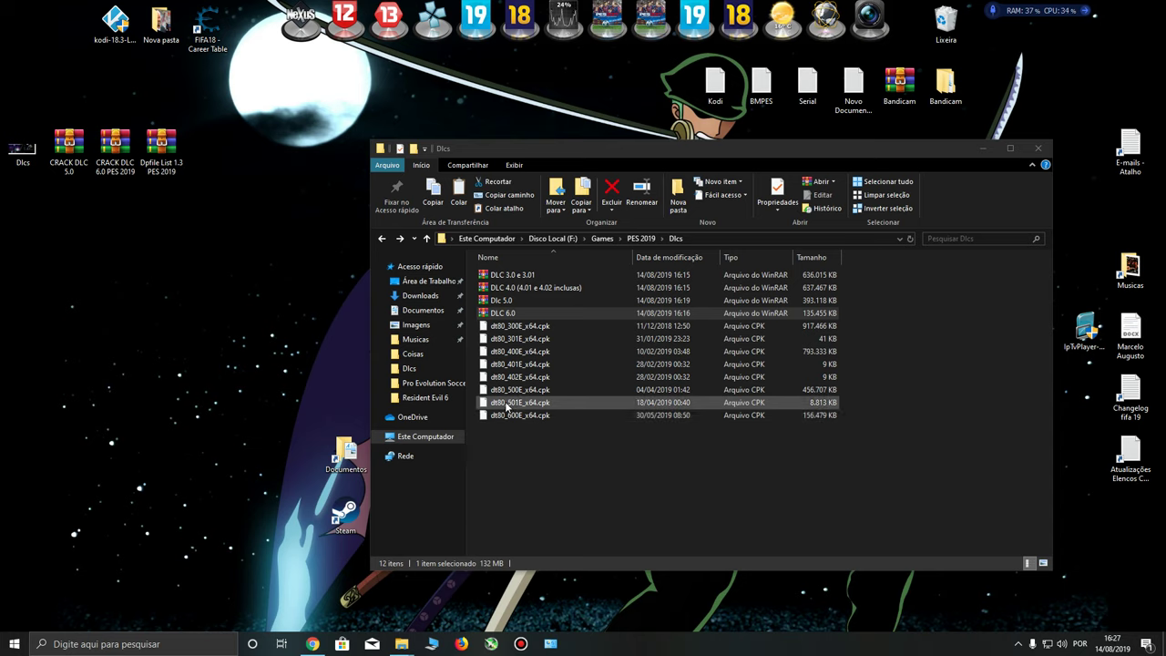
Cut the eight extracted files, dt80_300E_x64.cpk through dt80_600E_x64.cpk, from the Dlcs folder and minimize its window.
drag(637, 468, 517, 328)
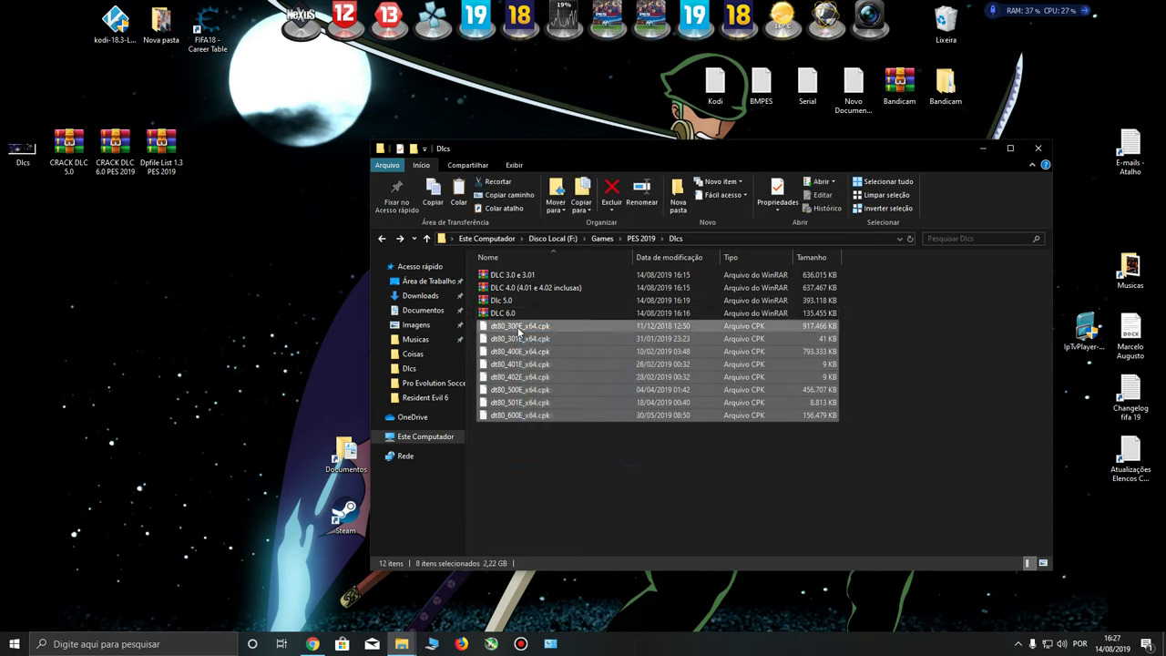
right_click(518, 328)
click(593, 458)
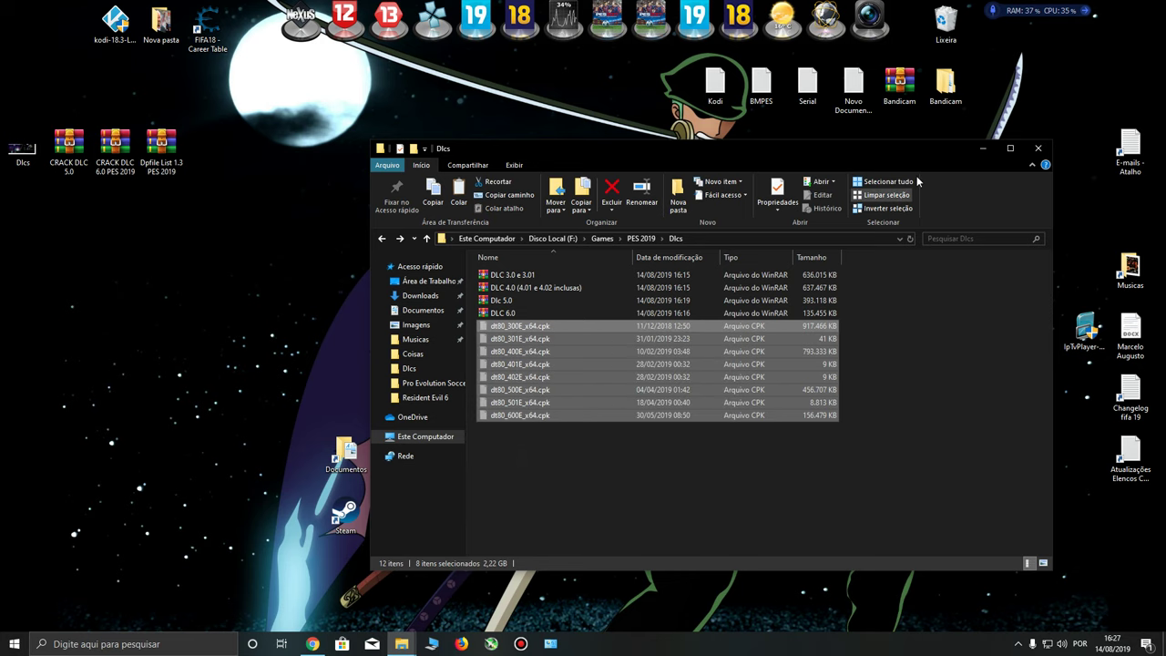
click(981, 149)
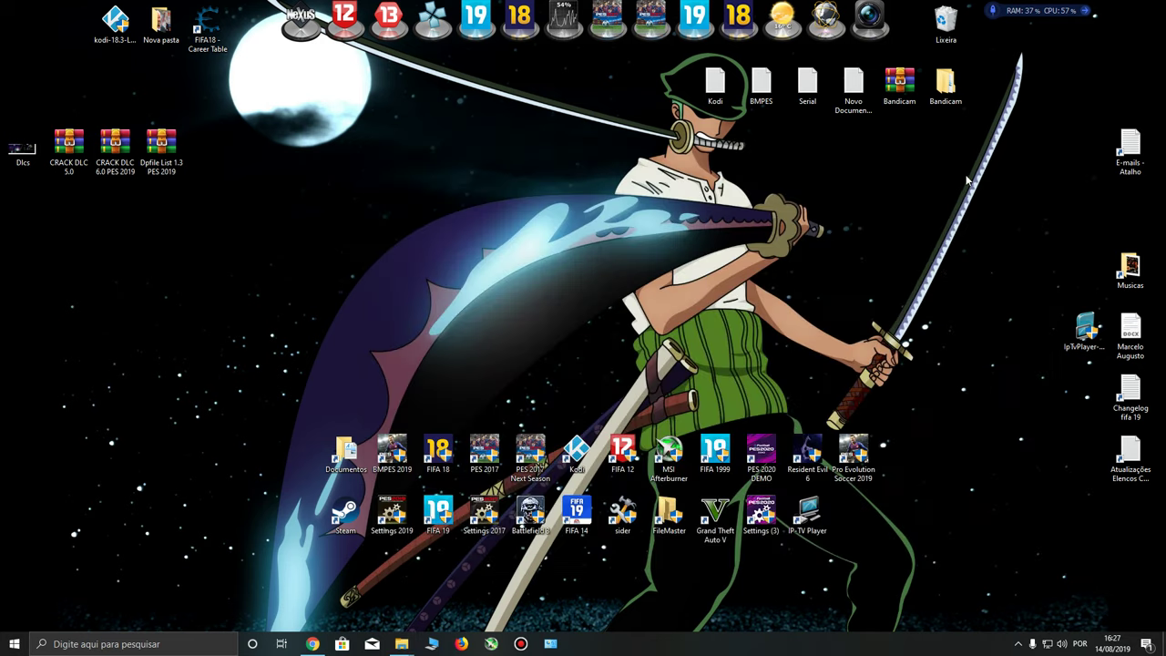
Paste the cut DLC .cpk files into the download folder of Pro Evolution Soccer 2019's install location and minimize the window.
right_click(854, 469)
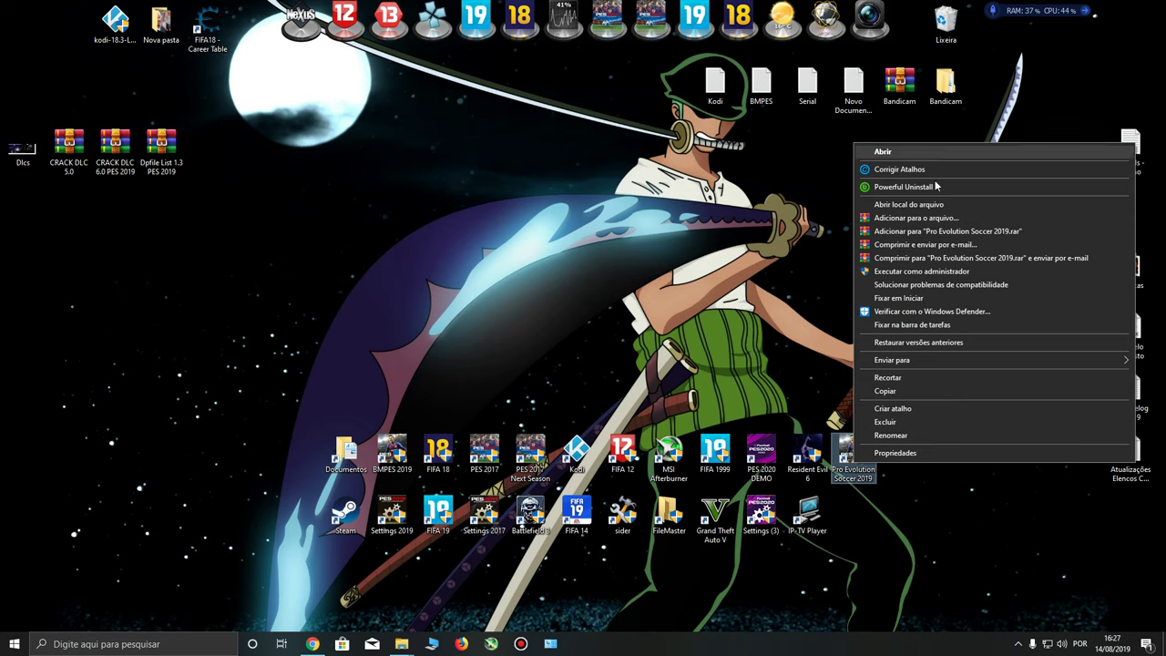
click(907, 208)
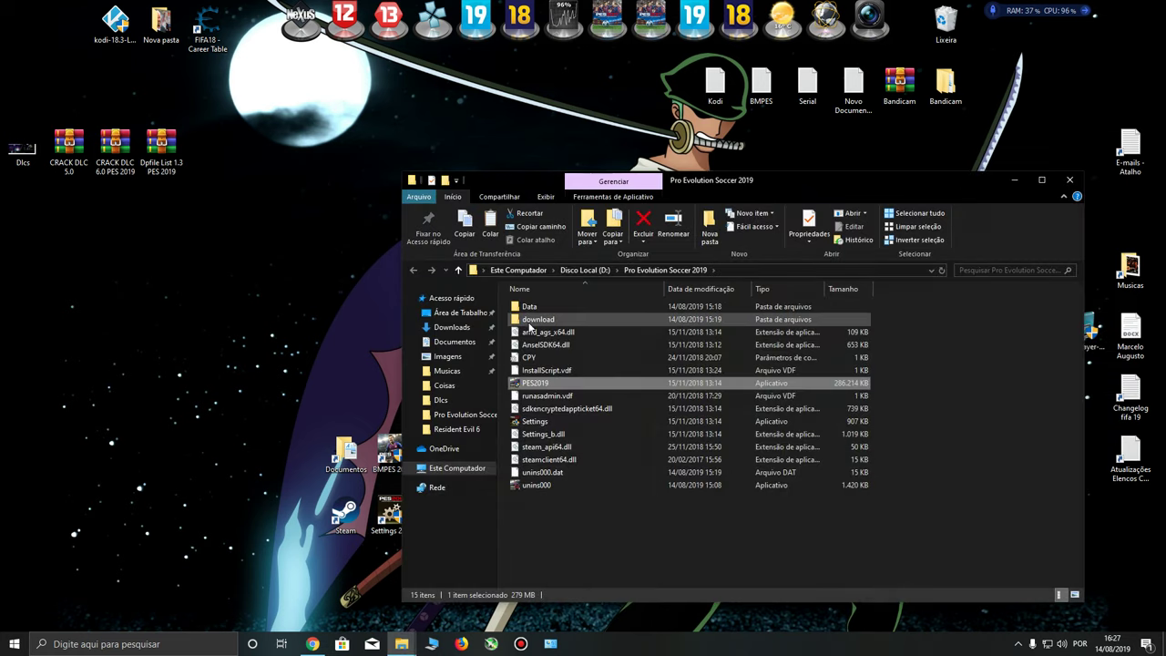
click(529, 321)
double_click(530, 324)
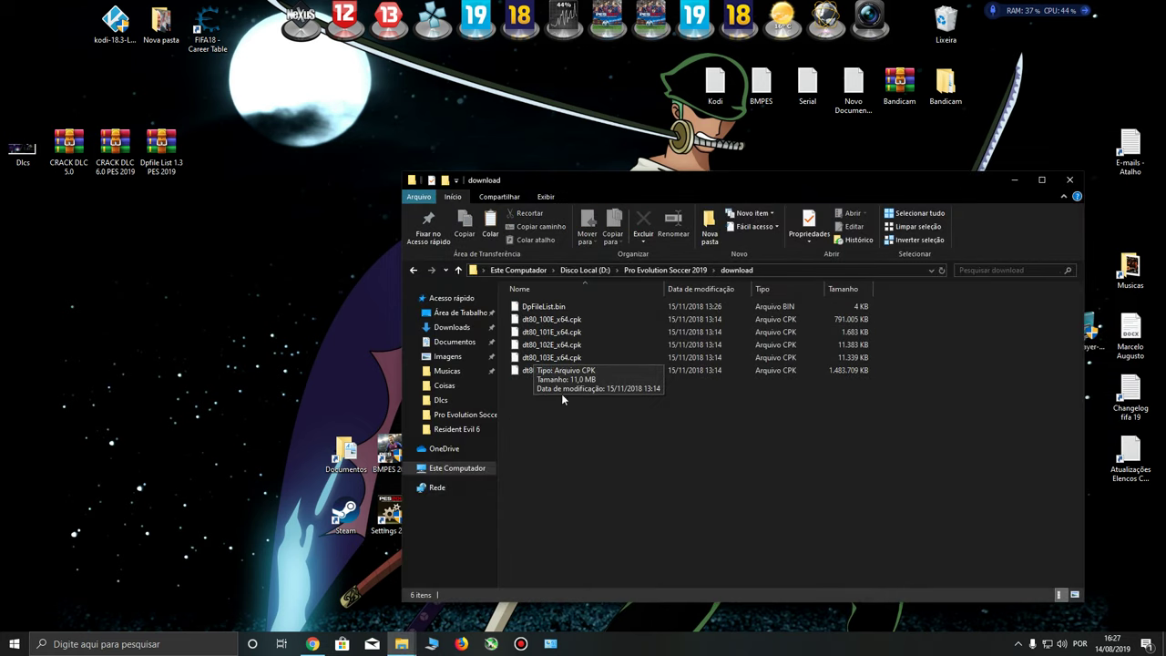
drag(606, 385, 561, 447)
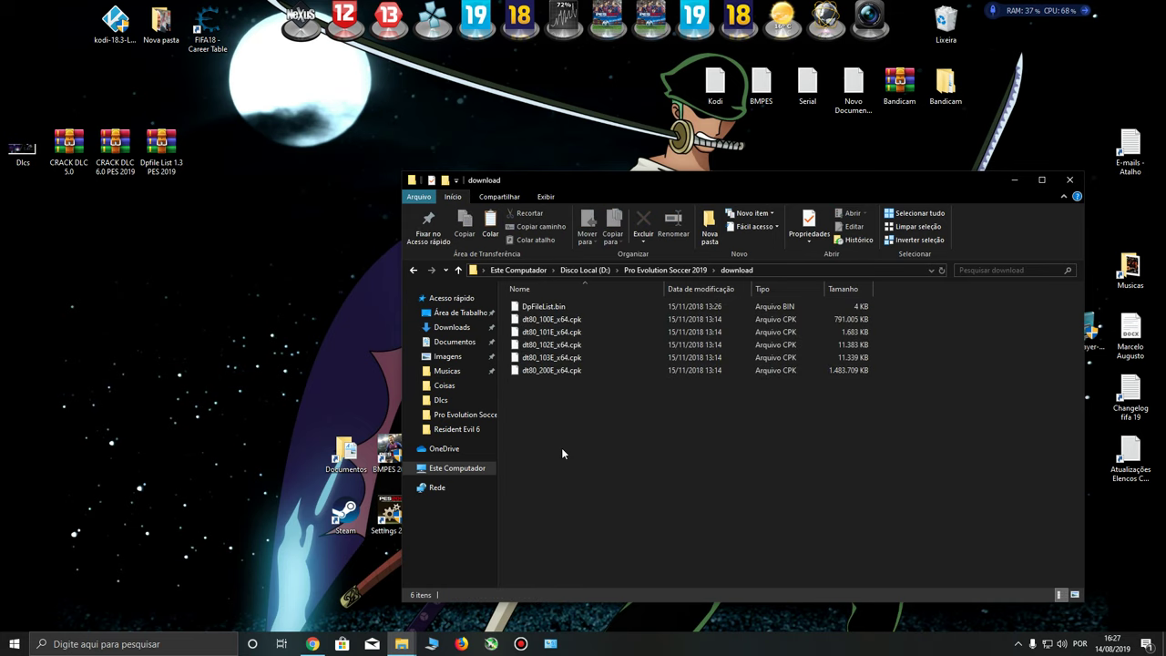
right_click(561, 448)
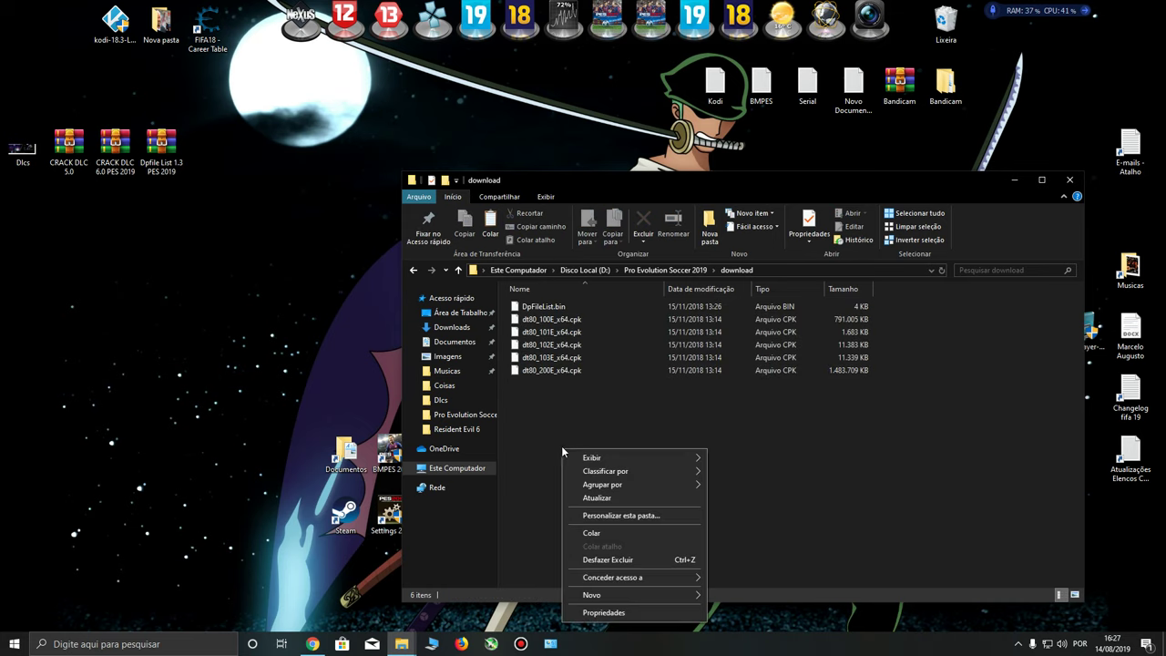
click(613, 533)
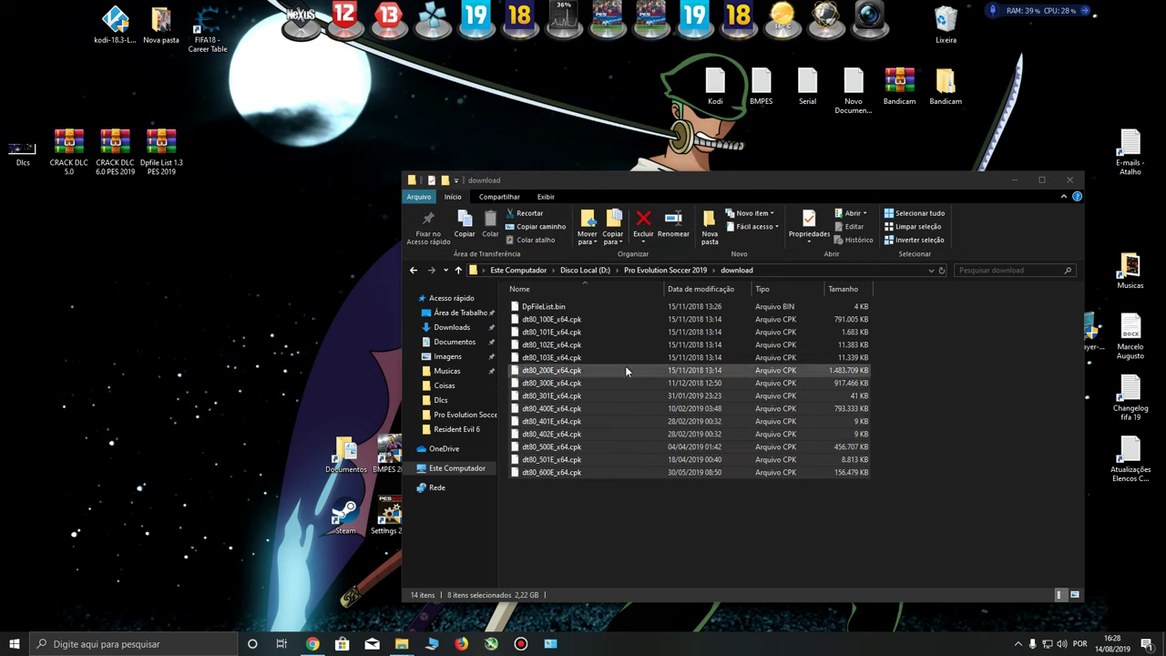
click(642, 512)
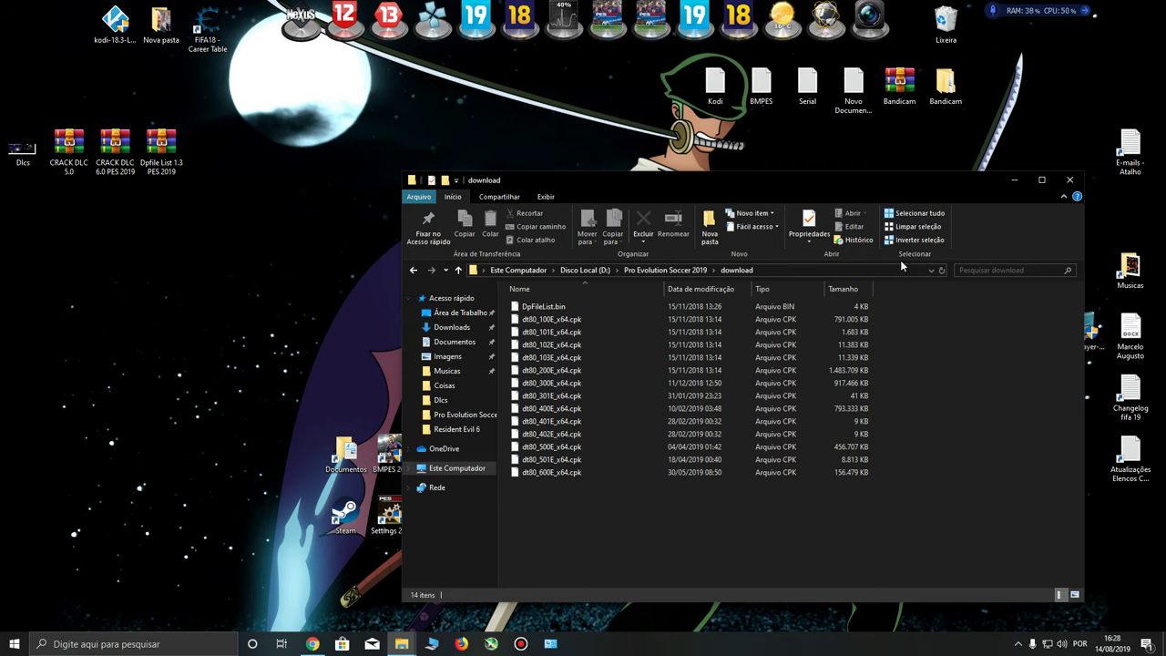
click(1002, 176)
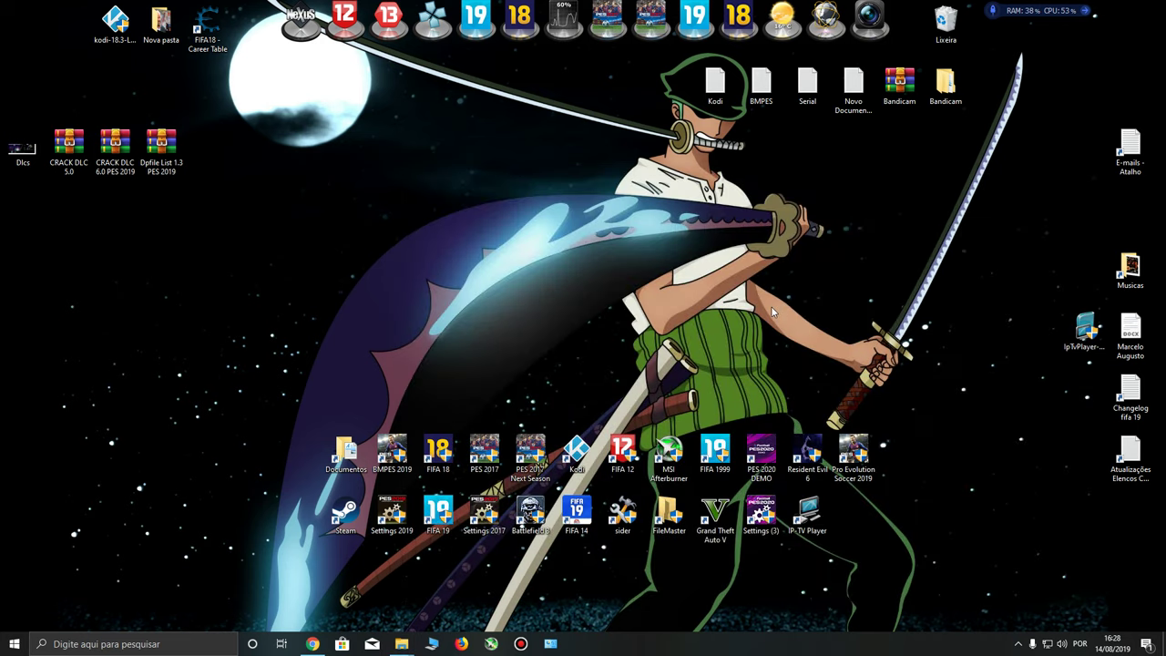
Launch Pro Evolution Soccer 2019 to check its title screen, then bring up the BMPES 5.0 folder.
double_click(856, 448)
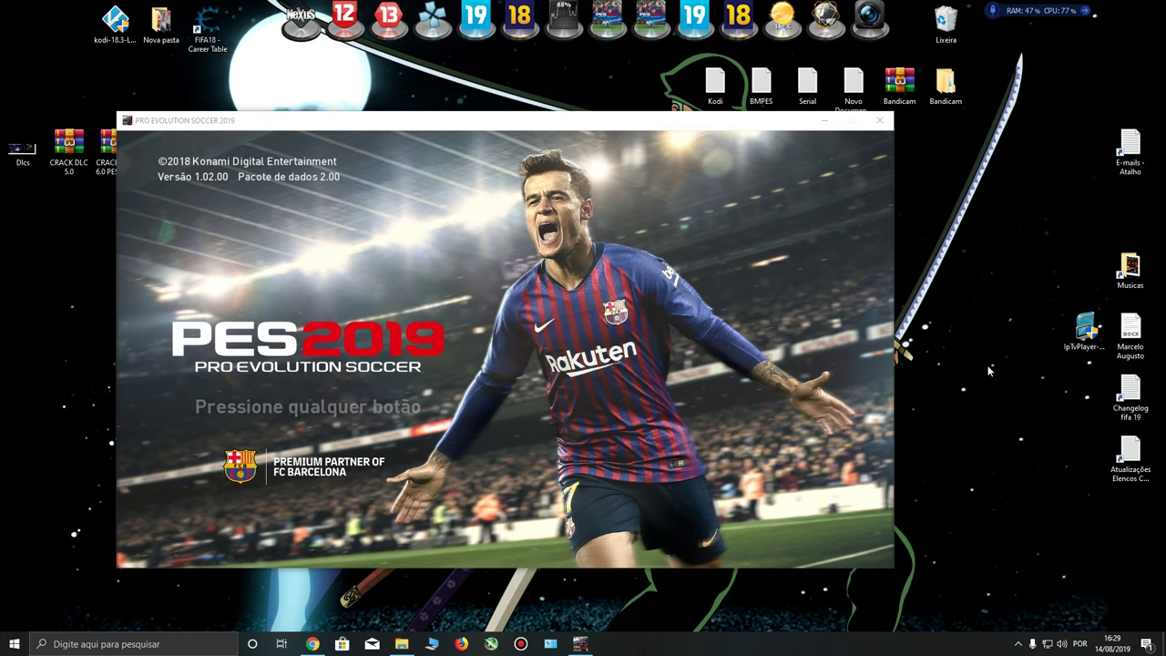
click(402, 644)
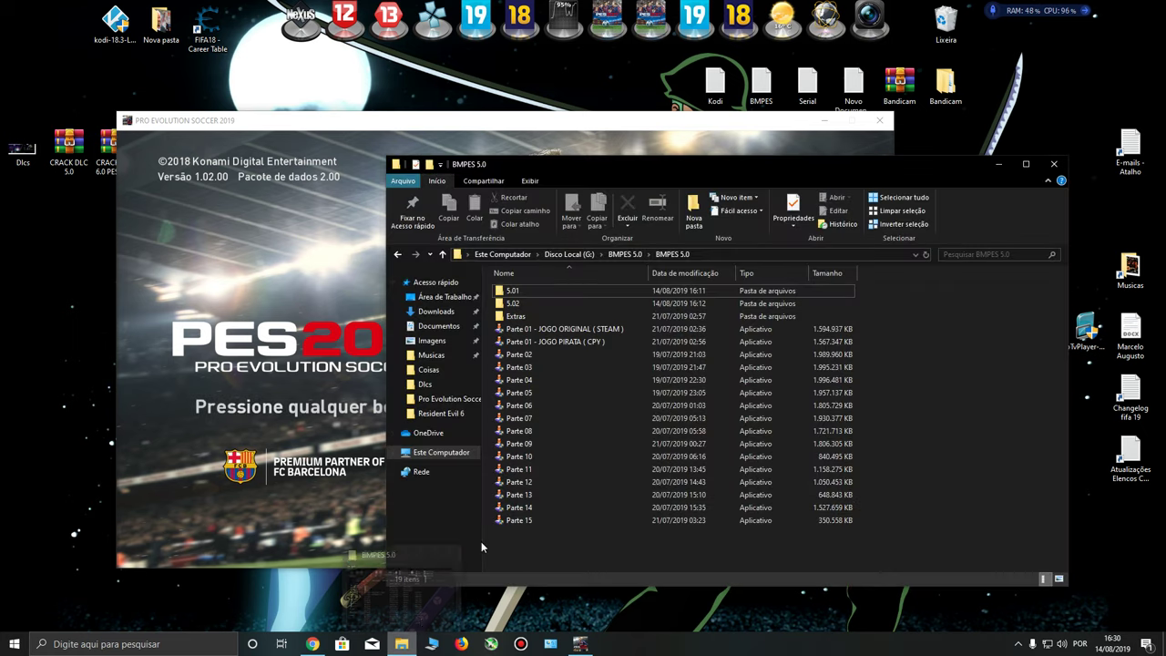
Close the BMPES 5.0 folder and Pro Evolution Soccer 2019, and review the .cpk files in the download folder before closing it.
click(1054, 164)
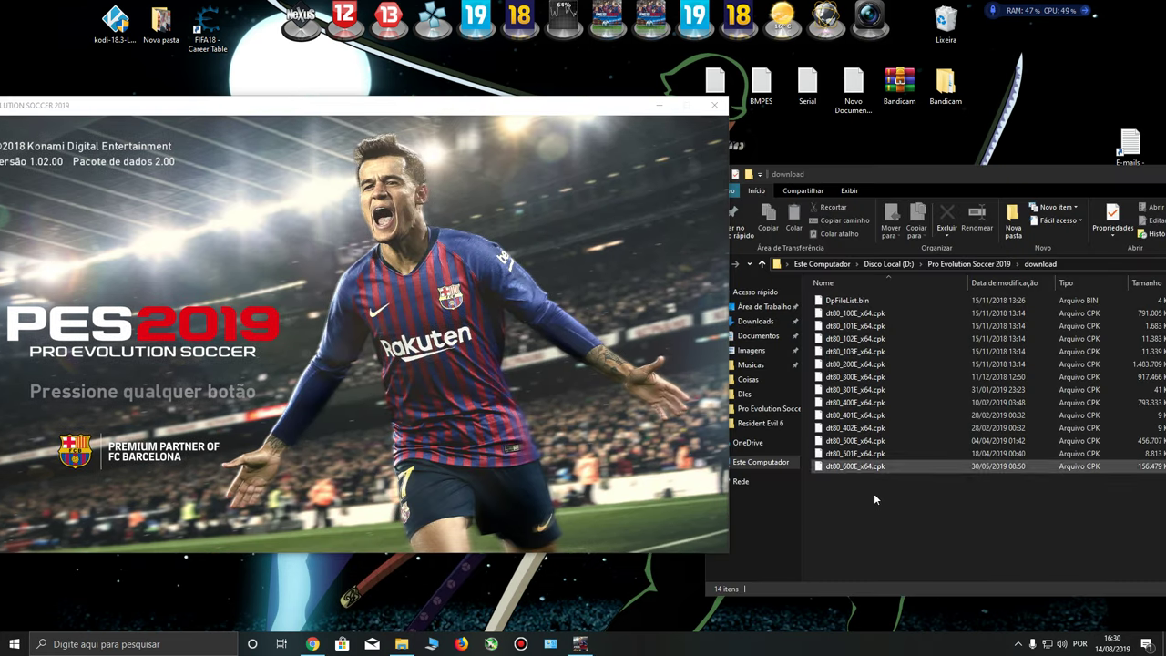
drag(873, 500, 852, 310)
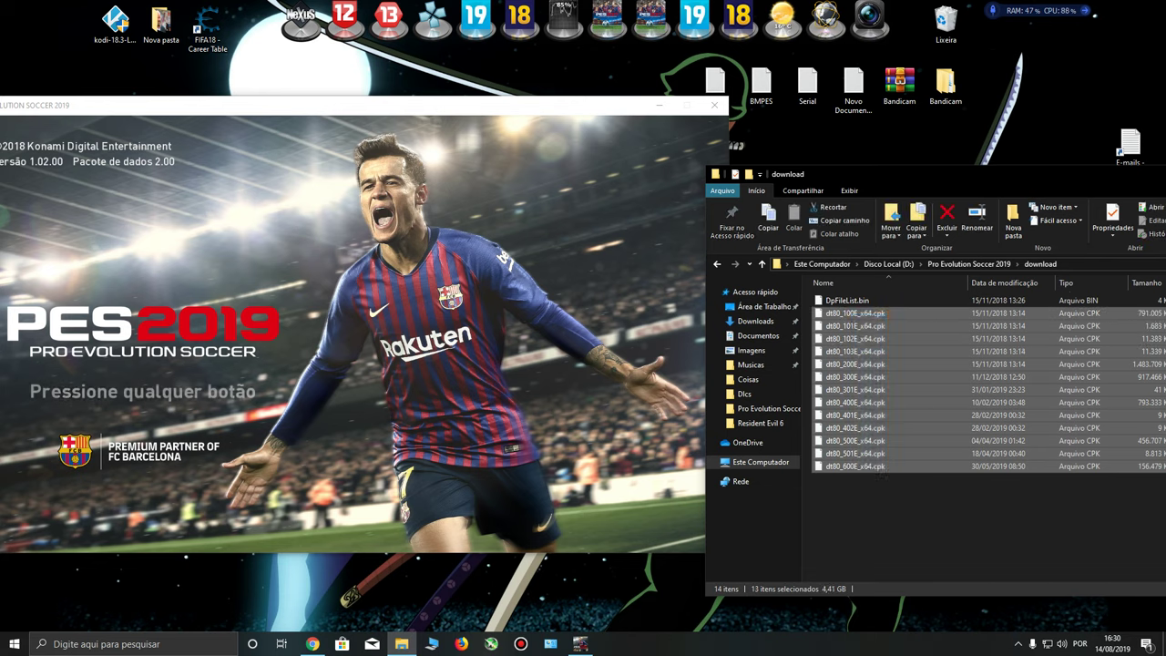
click(714, 113)
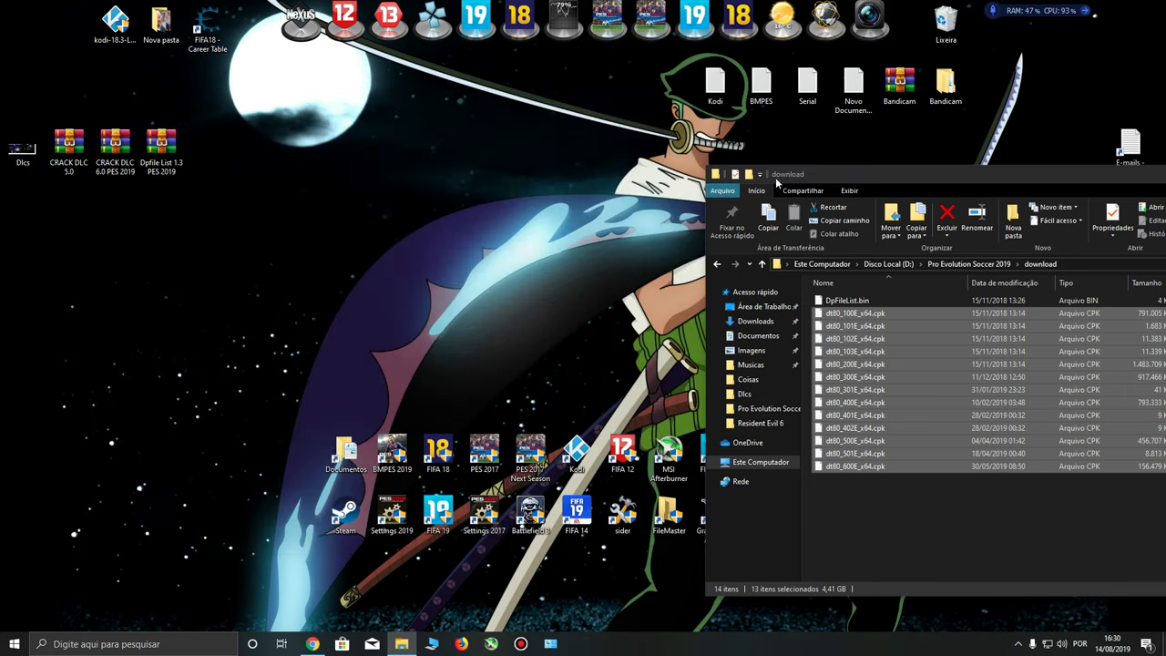
drag(775, 177, 490, 171)
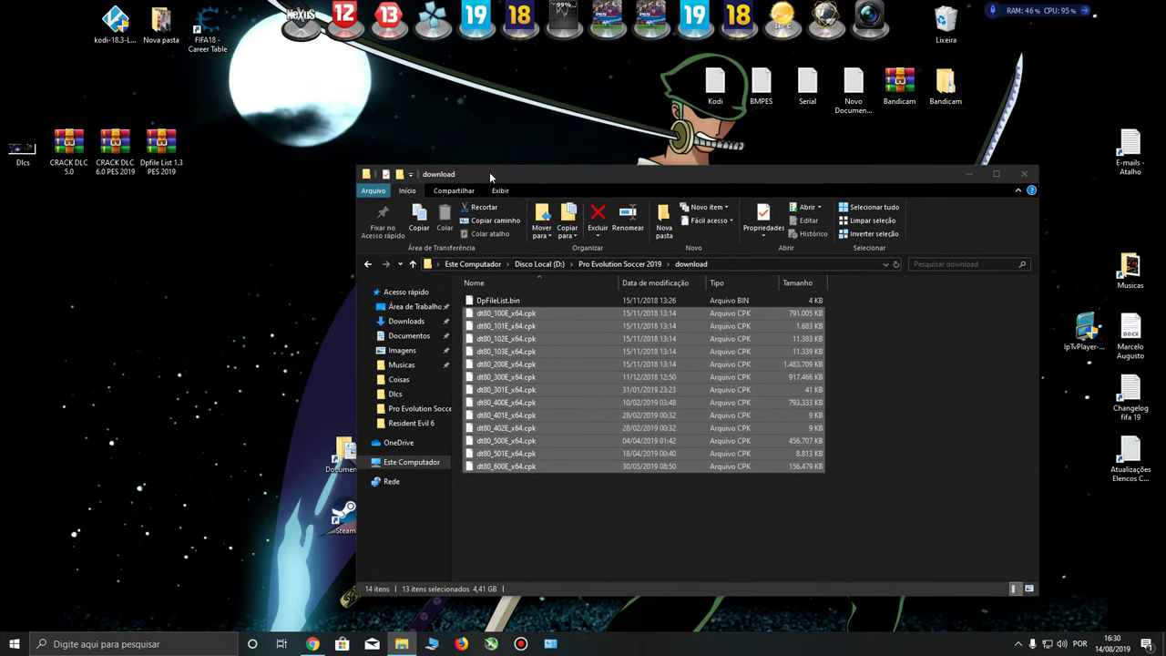
click(1024, 173)
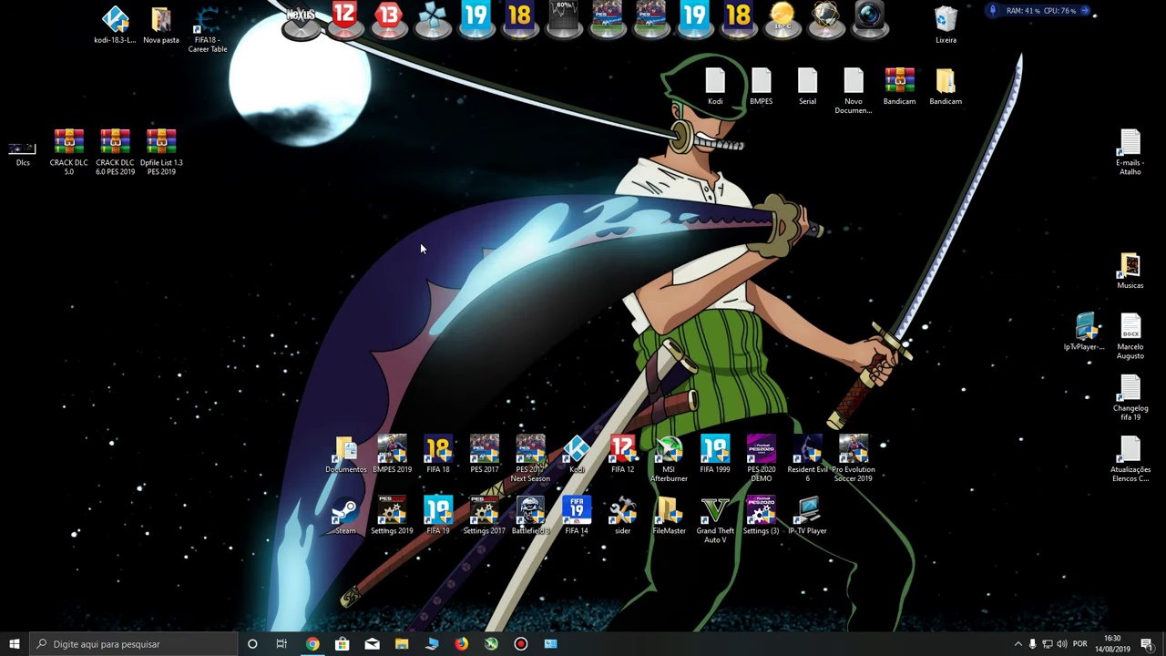
Extract the Dpfile List 1.3 PES 2019 archive onto the desktop, move the extracted folder to an empty area and open it.
click(164, 147)
right_click(164, 148)
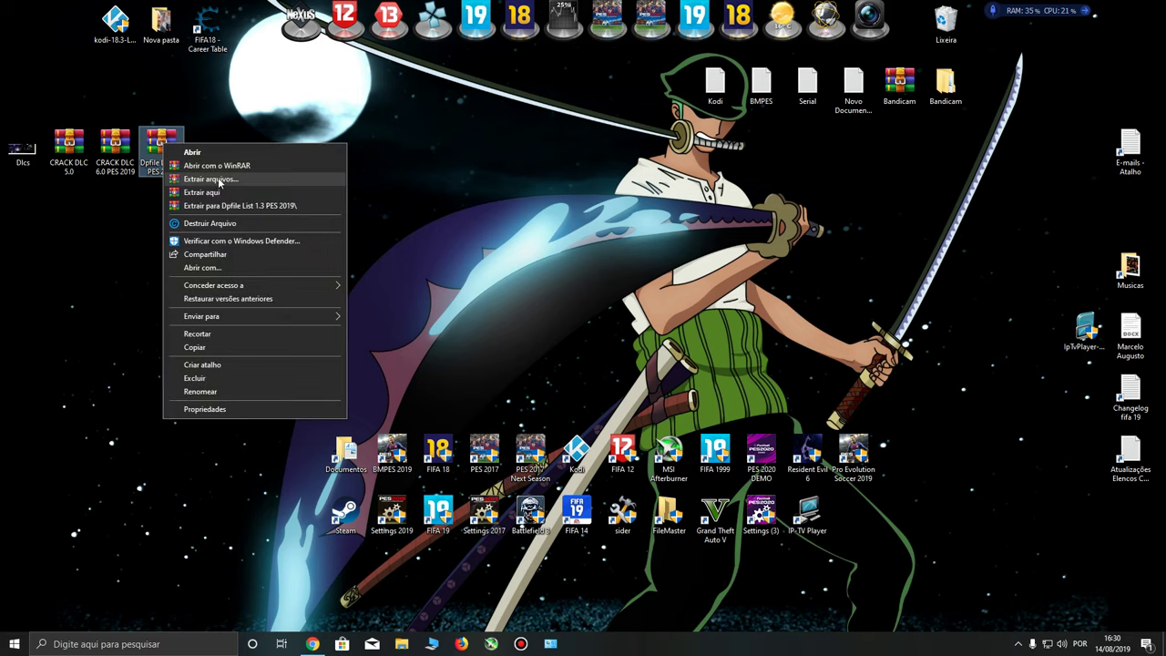
click(220, 186)
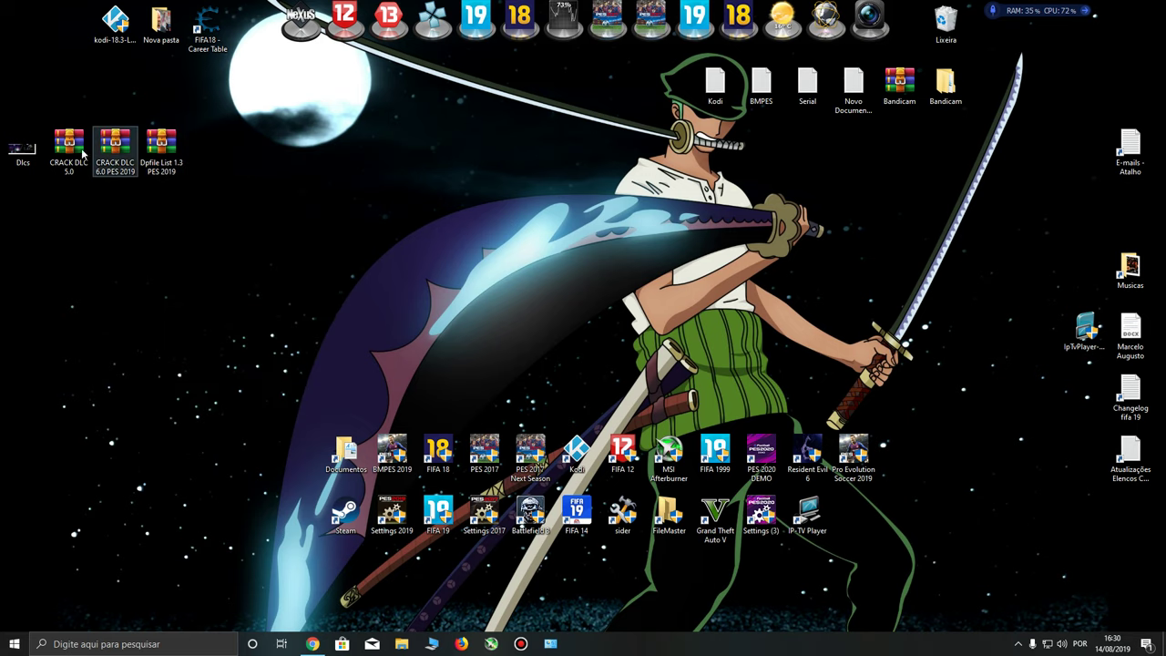
drag(23, 23, 418, 211)
double_click(418, 210)
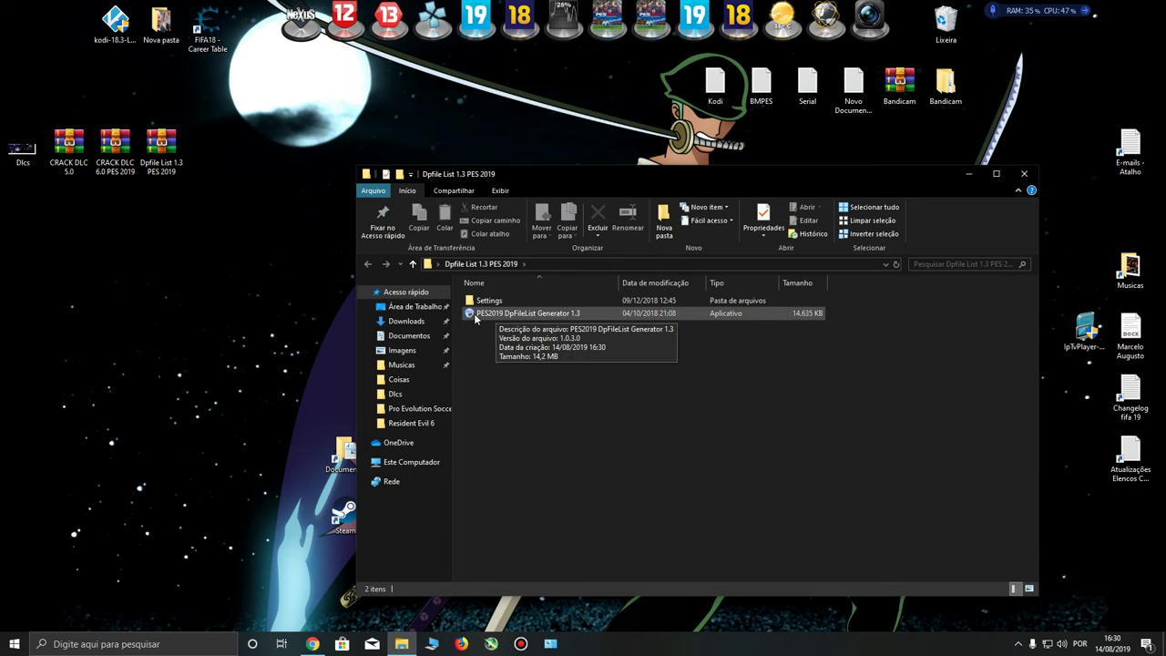
Run PES2019 DpFileList Generator 1.3 as administrator and dismiss its missing-directory error.
right_click(474, 314)
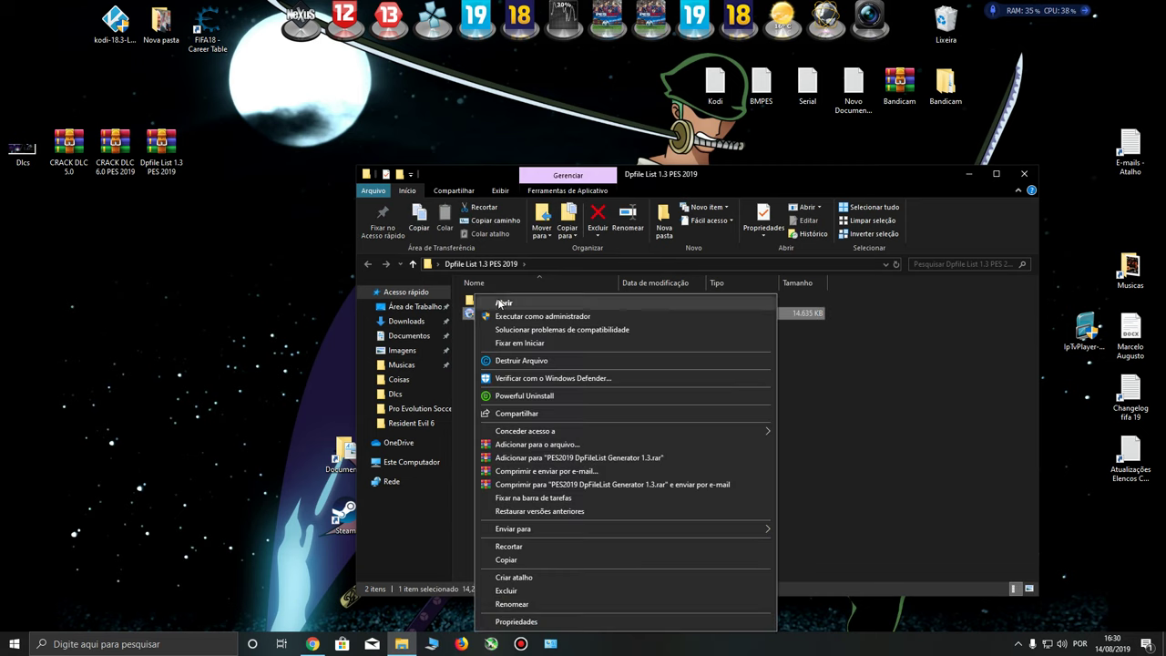
click(490, 318)
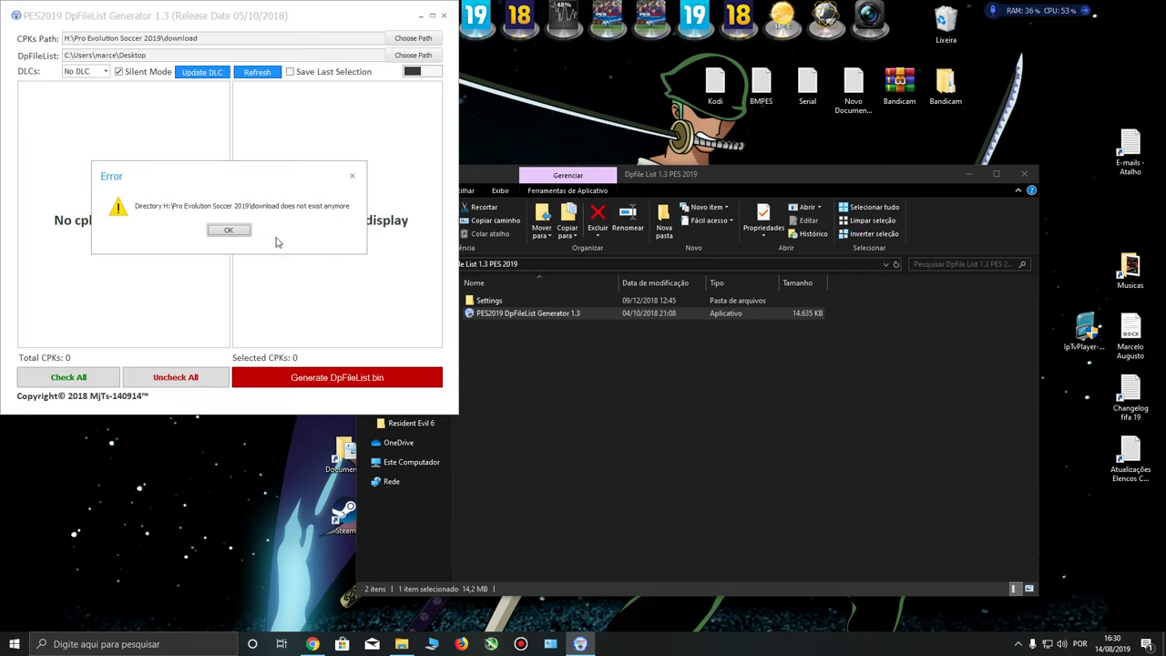
click(242, 232)
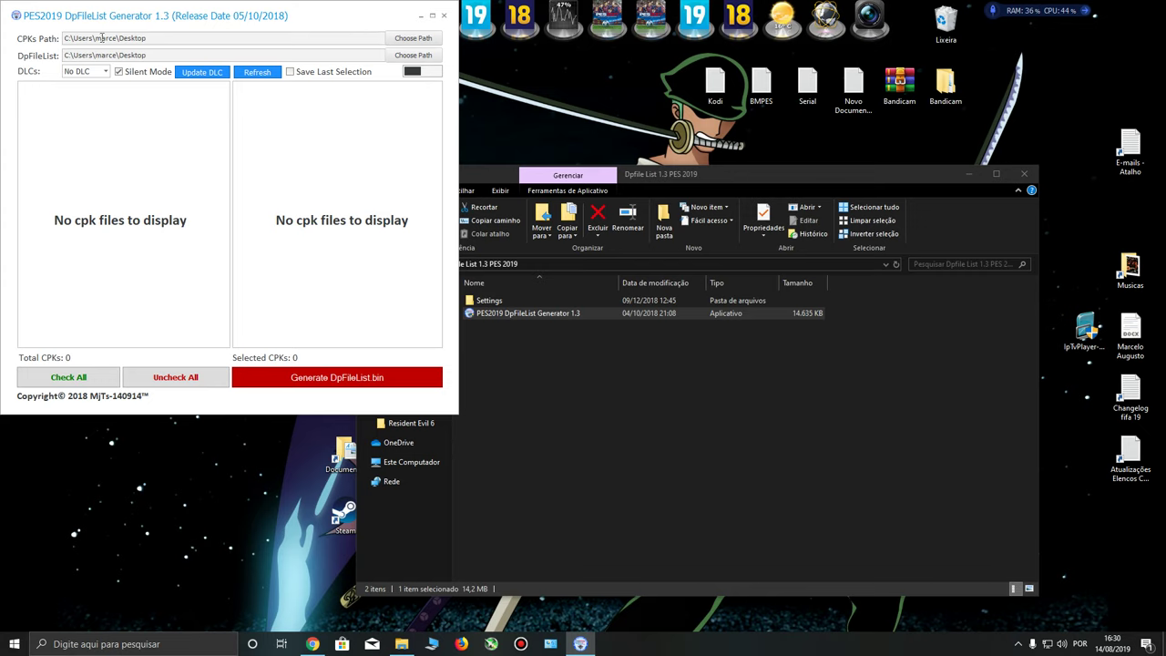
Set the generator's CPKs path to D:\Pro Evolution Soccer 2019\download.
drag(64, 39, 138, 39)
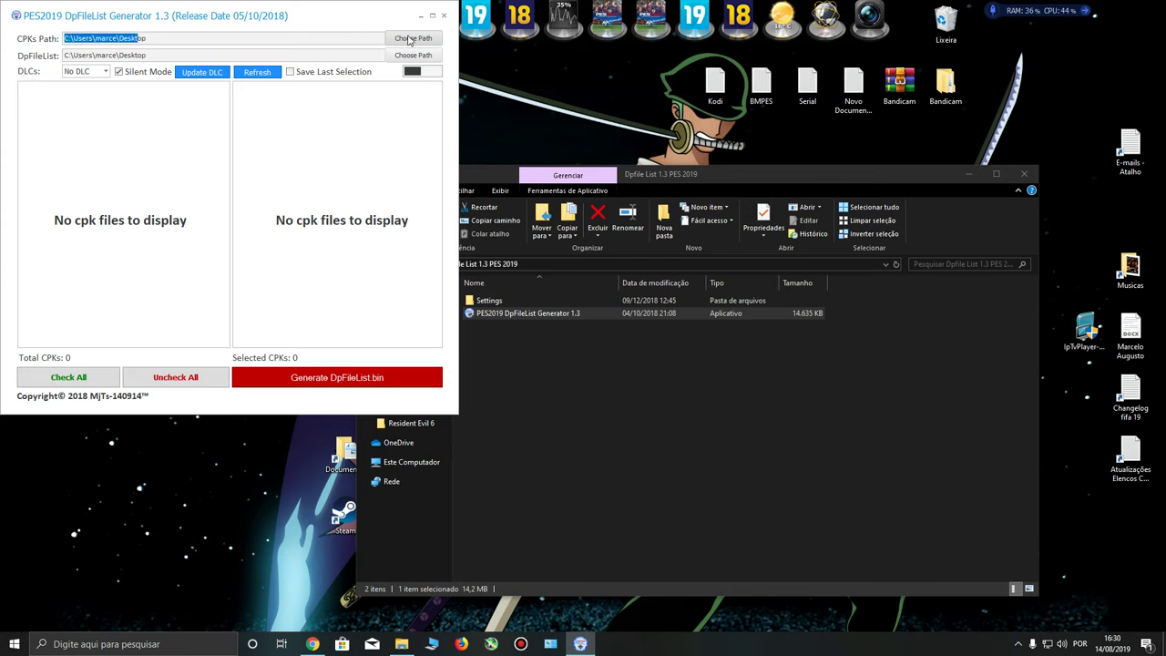
click(405, 40)
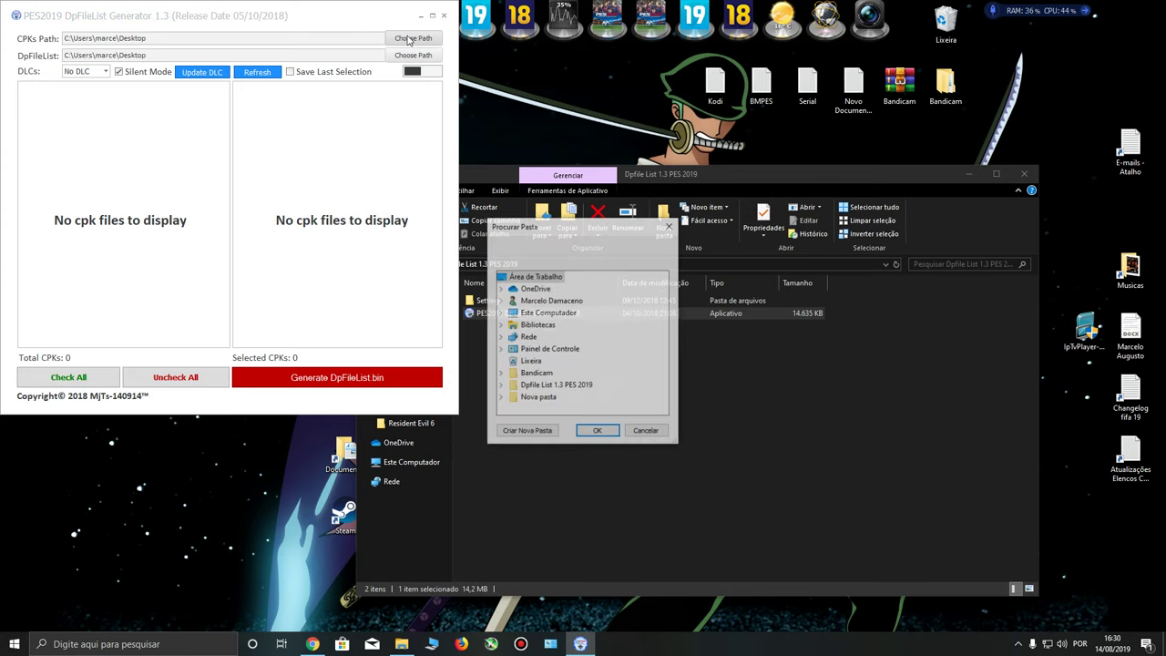
double_click(547, 315)
scroll(575, 313, down, 2)
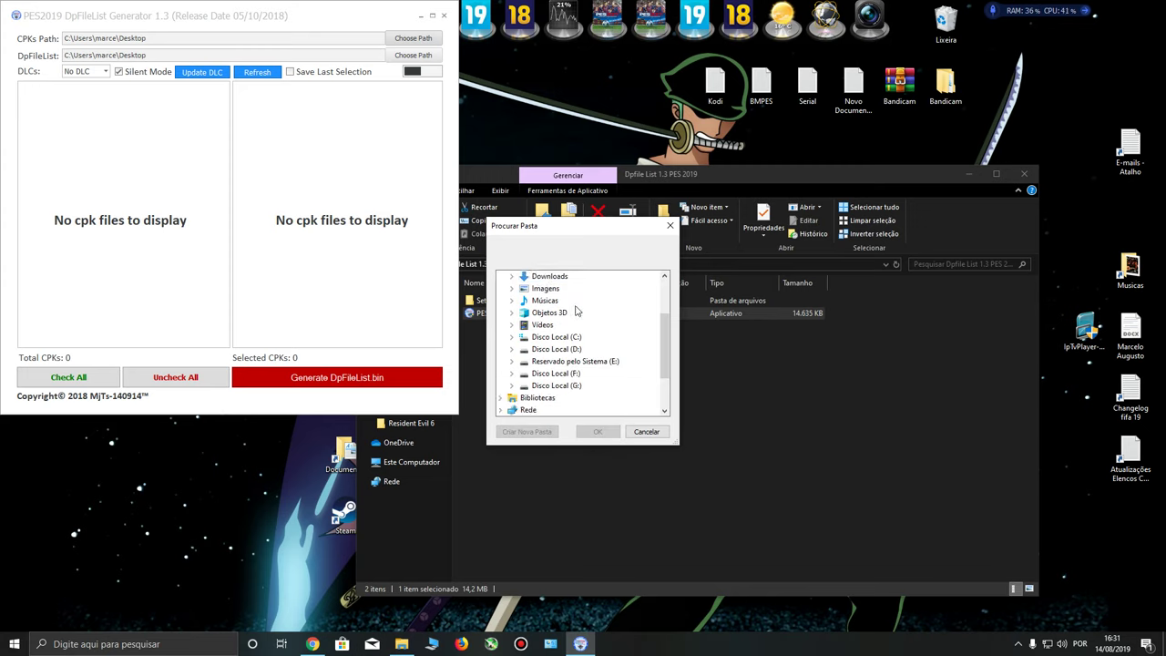
double_click(556, 338)
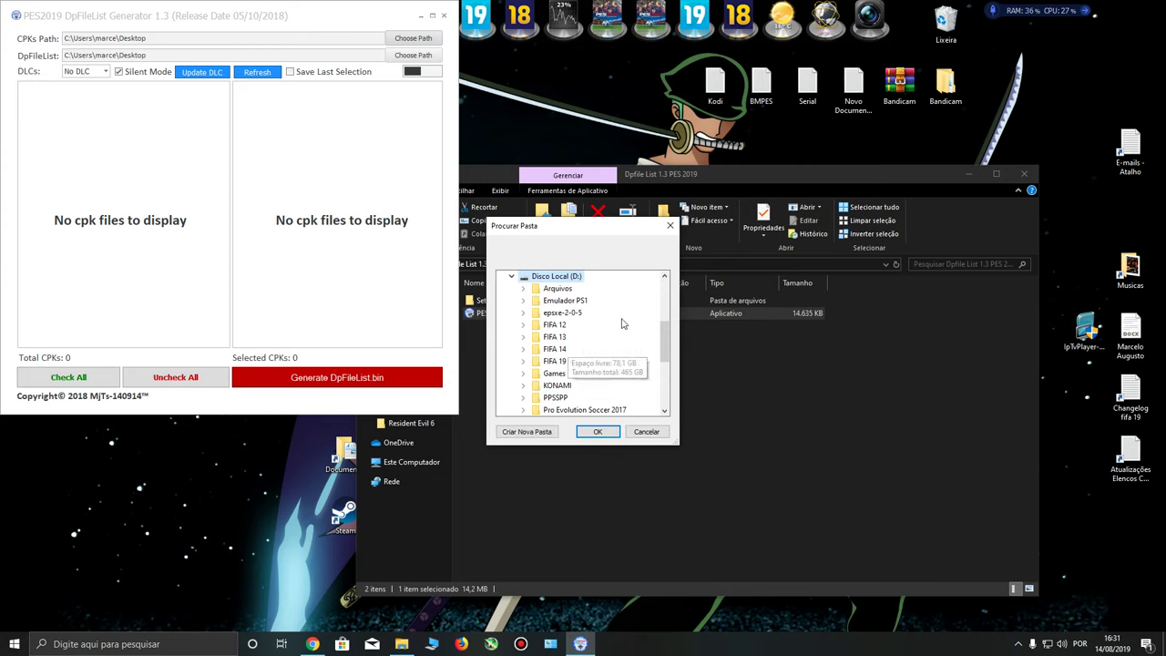
scroll(627, 320, down, 1)
scroll(627, 320, down, 1)
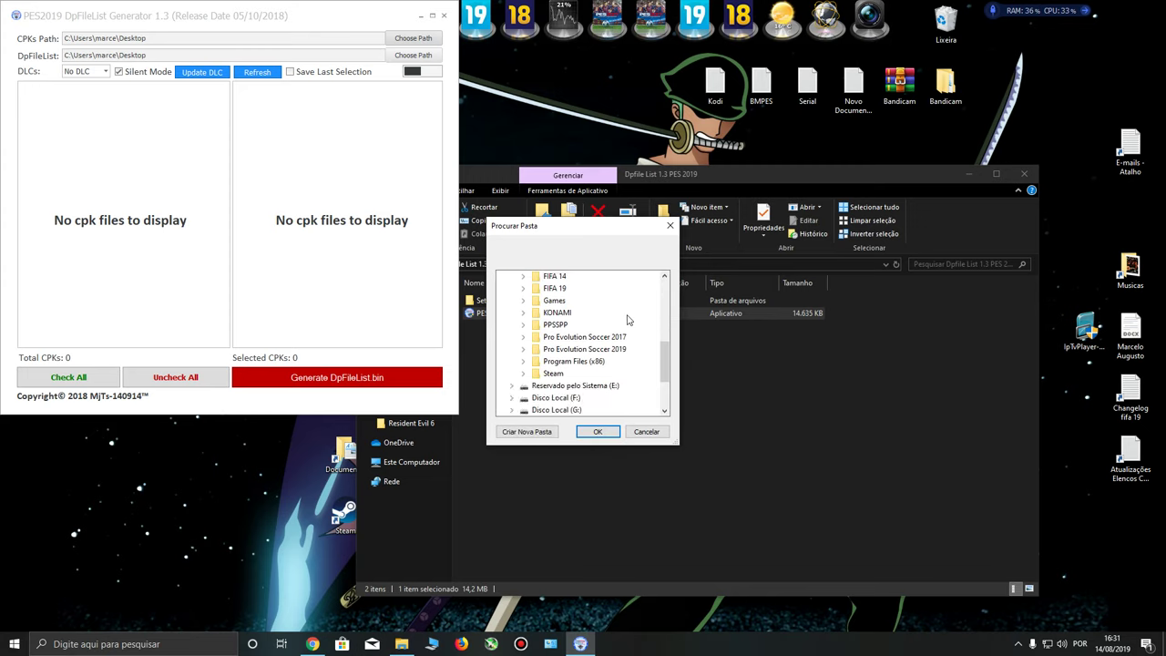
double_click(558, 351)
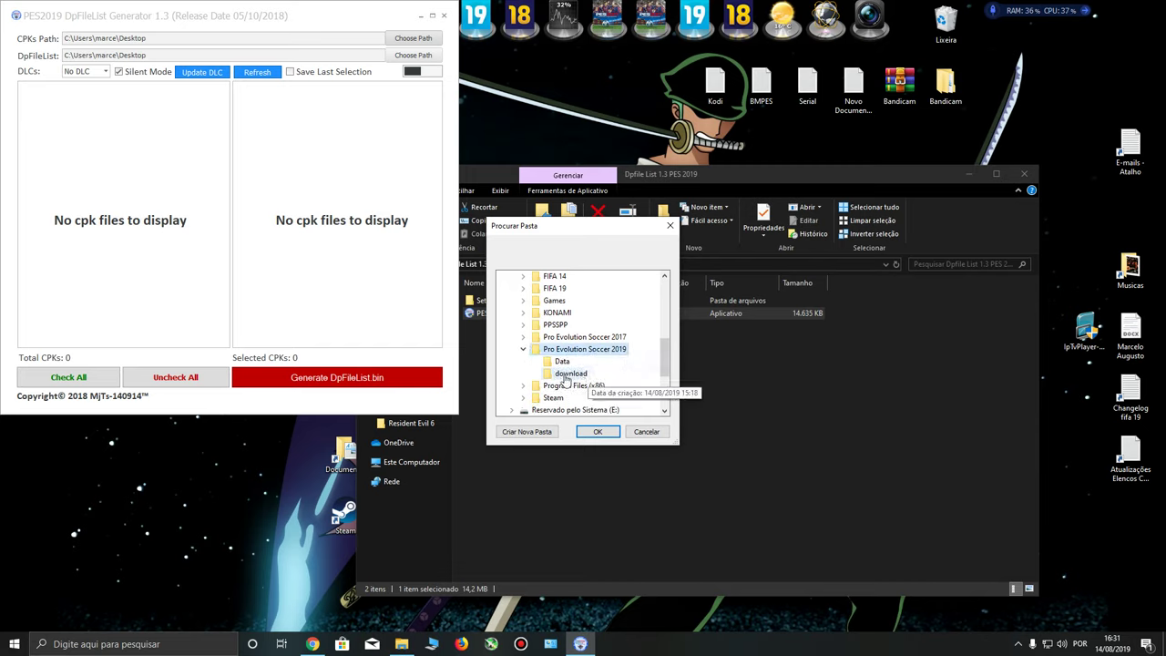
click(568, 373)
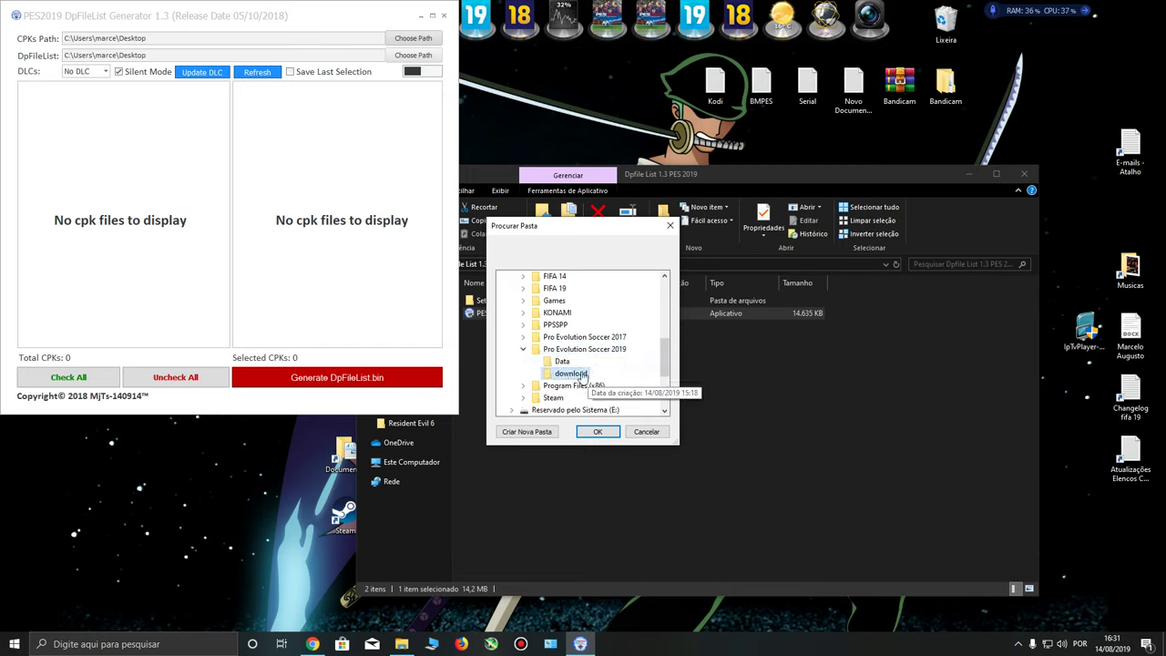
click(597, 433)
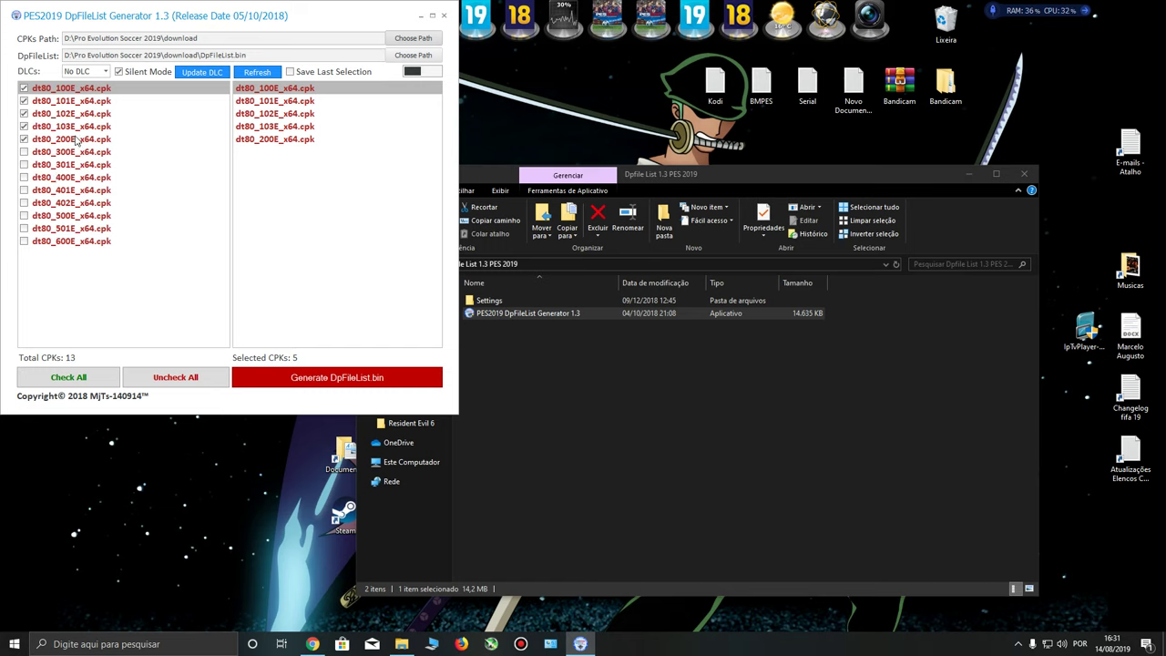
Include the eight added DLC files, dt80_300E_x64.cpk through dt80_600E_x64.cpk, in the generator's CPK selection.
click(23, 152)
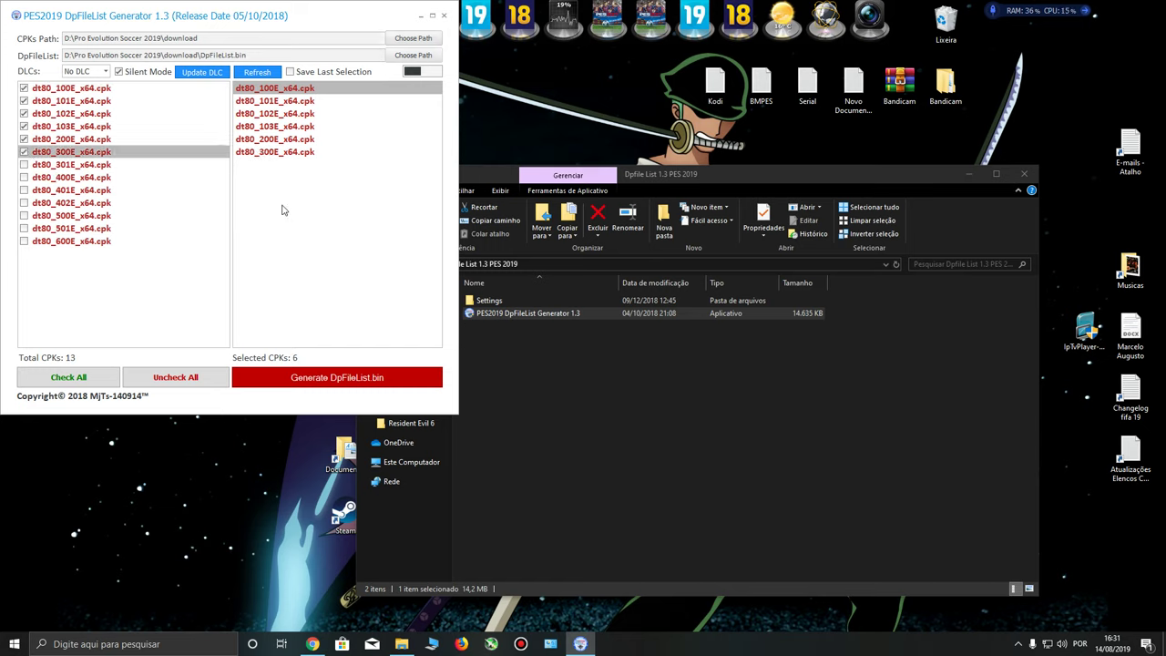
click(28, 166)
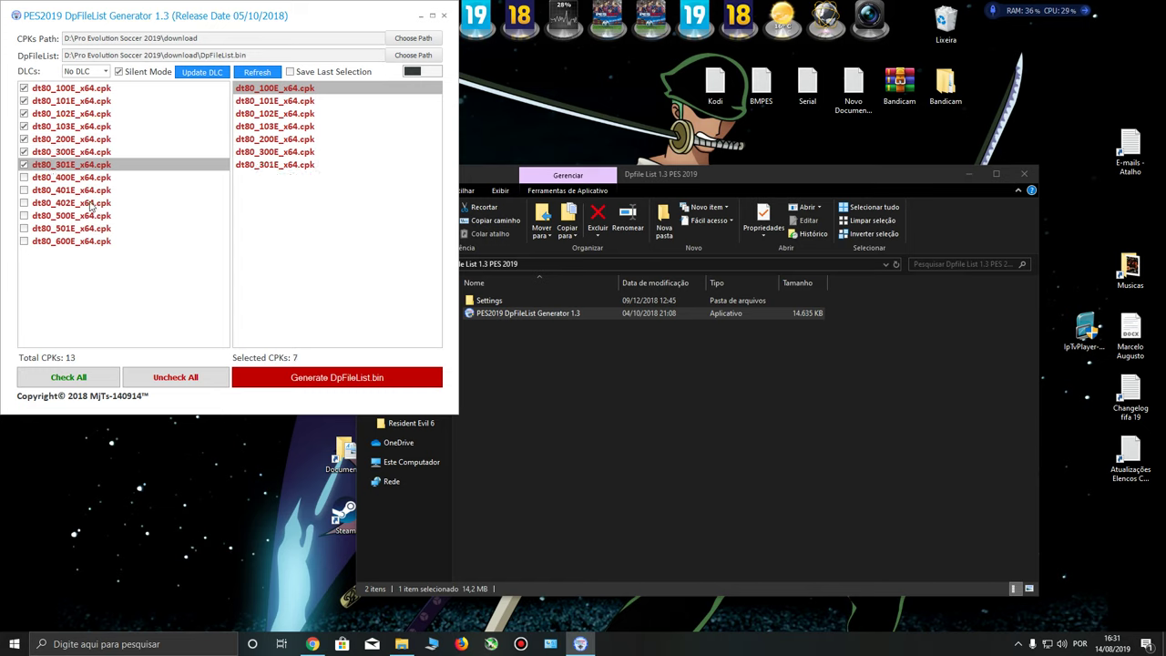
click(25, 177)
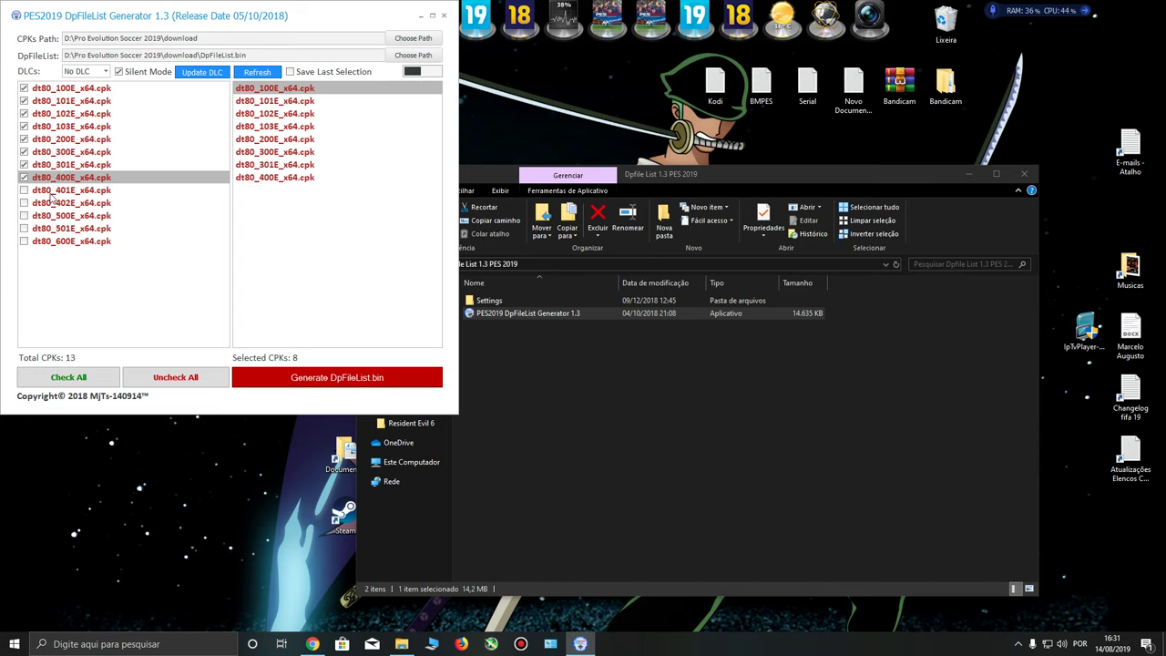
click(24, 191)
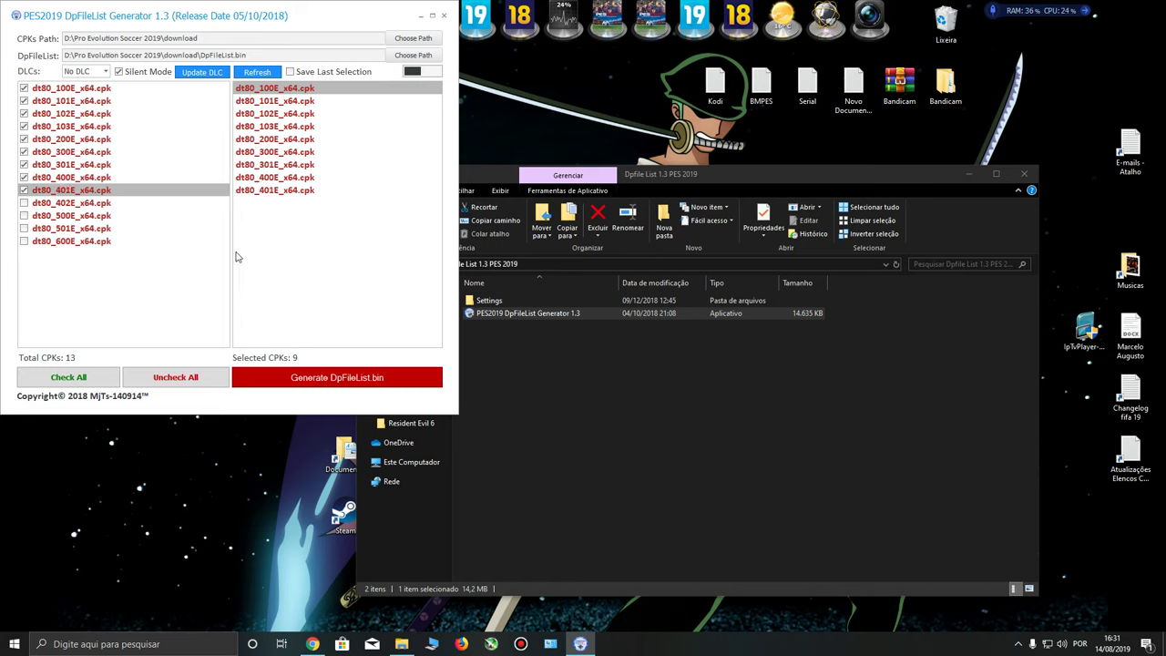
click(24, 203)
click(24, 216)
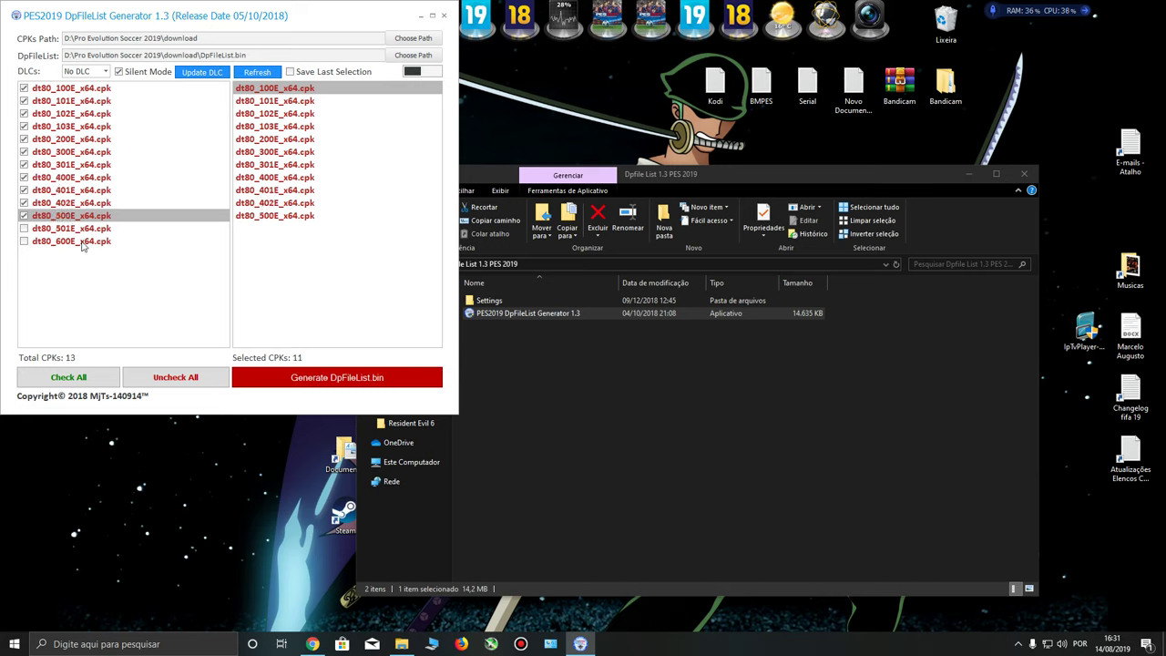
click(25, 229)
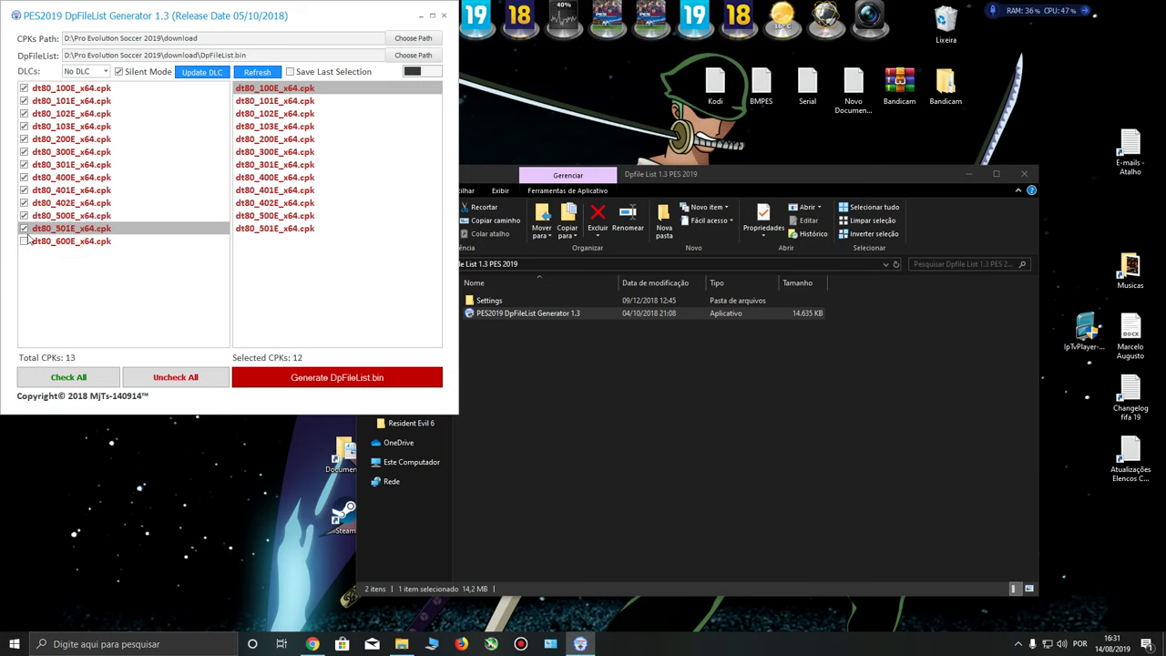
click(25, 241)
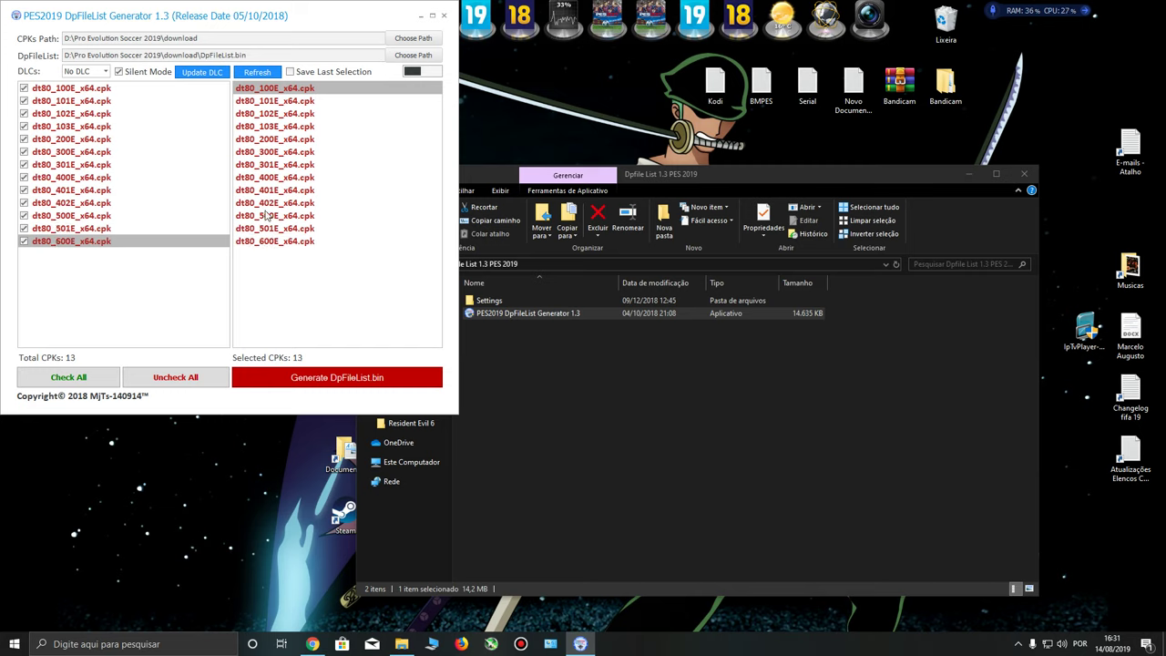
Generate DpFileList.bin from the selected CPKs, then close the generator and its folder.
click(323, 378)
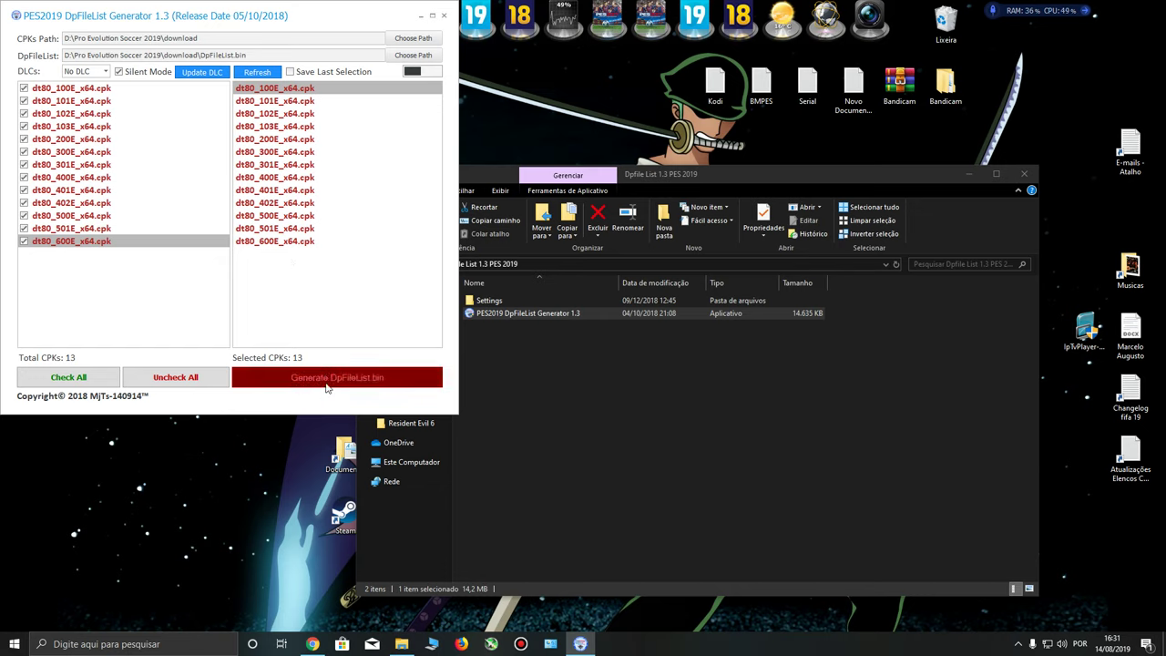
click(386, 381)
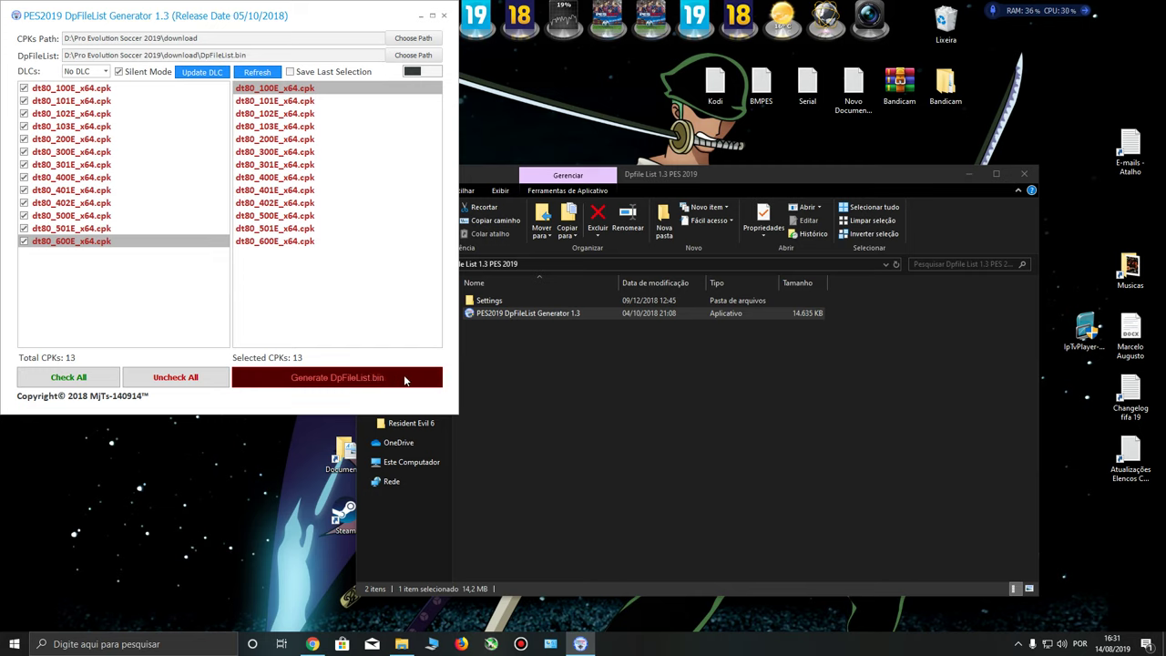
click(229, 231)
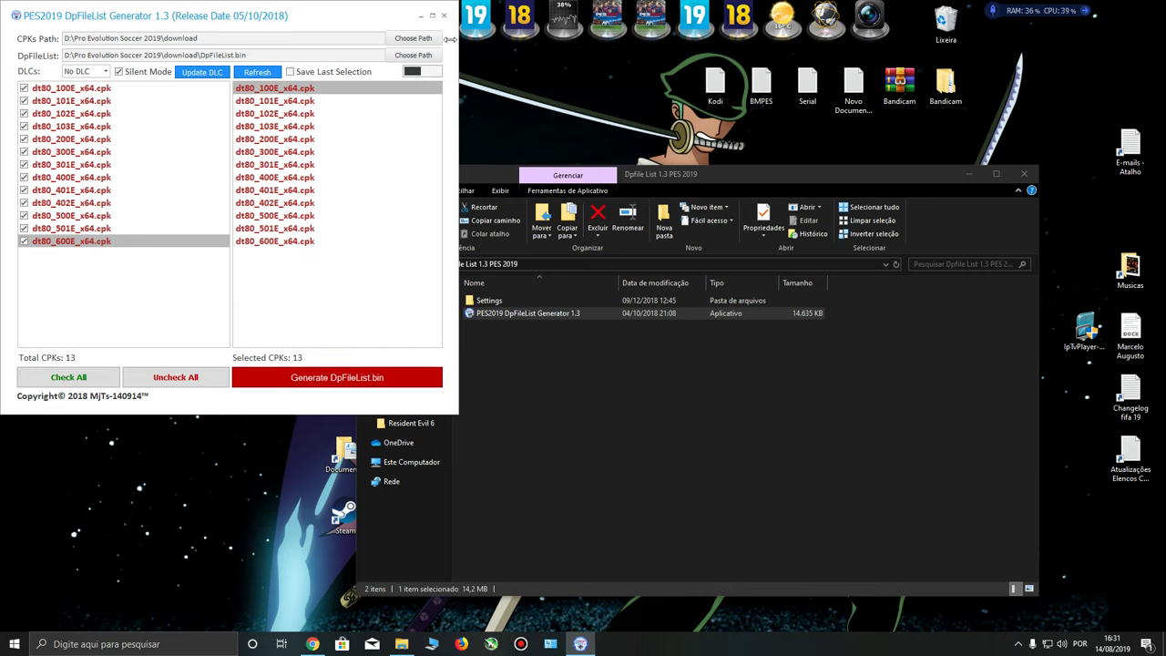
click(445, 16)
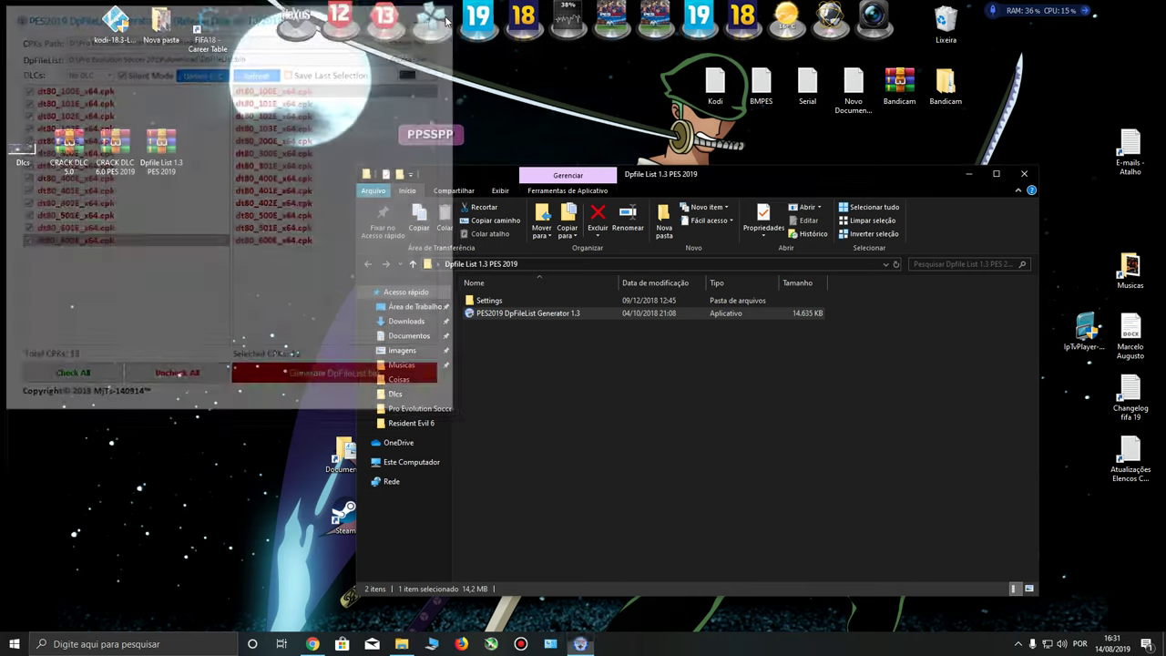
click(1022, 171)
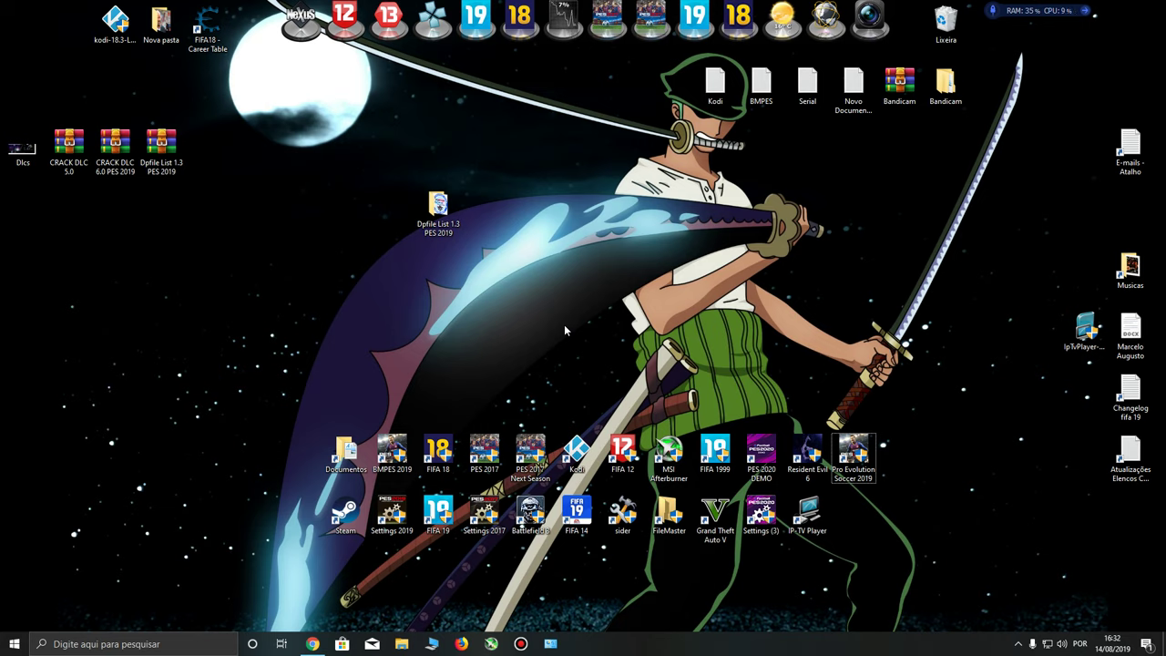
Extract the CRACK DLC 5.0 and CRACK DLC 6.0 PES 2019 archives directly onto the desktop.
click(69, 146)
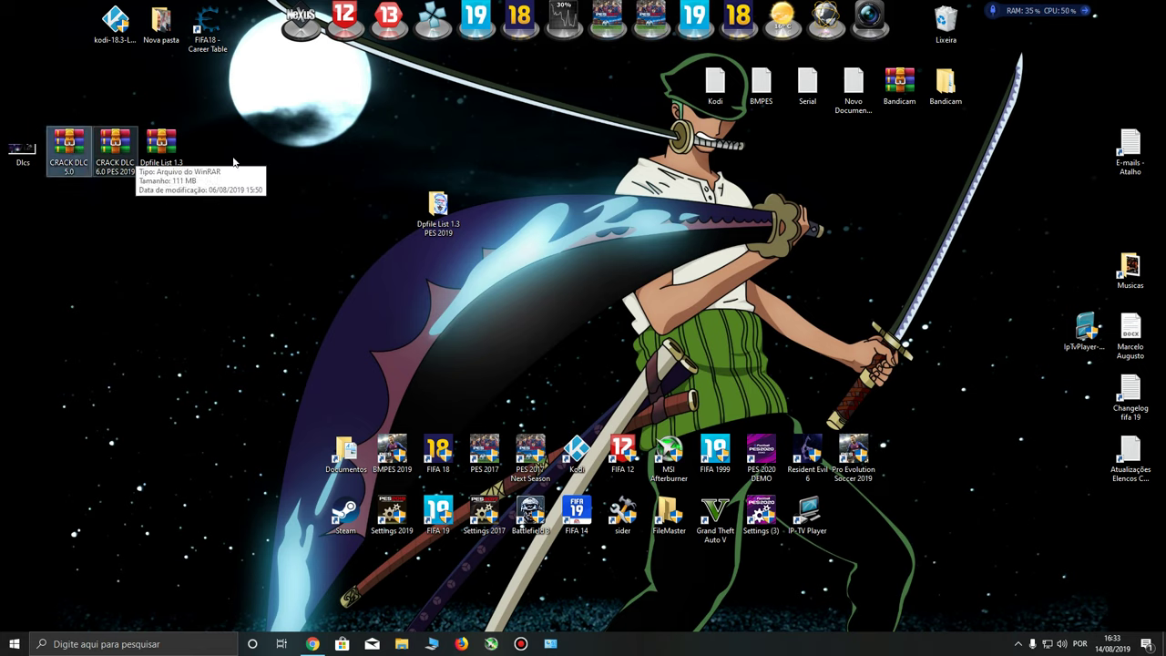
click(110, 135)
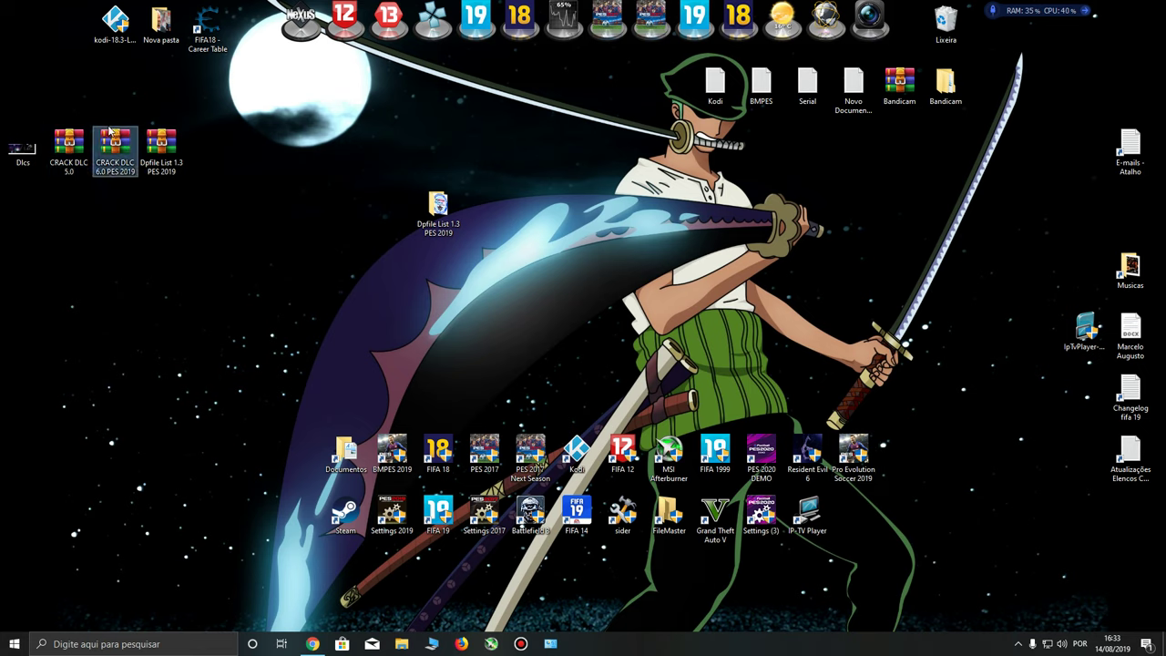
click(73, 142)
right_click(76, 143)
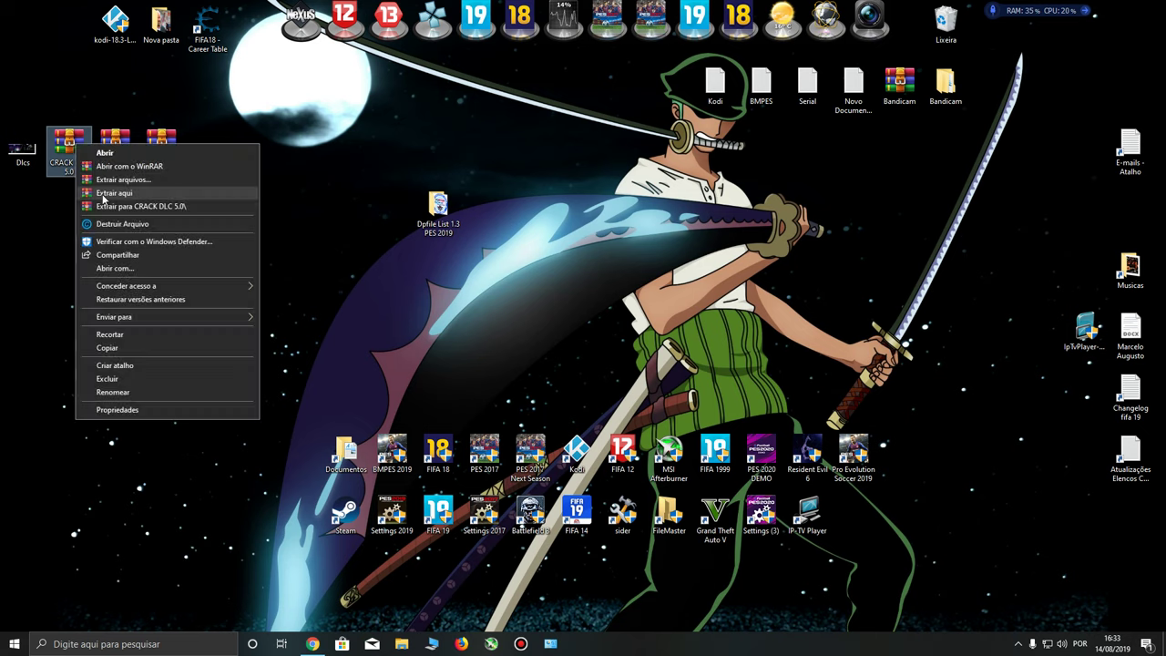
click(109, 193)
right_click(110, 145)
click(134, 197)
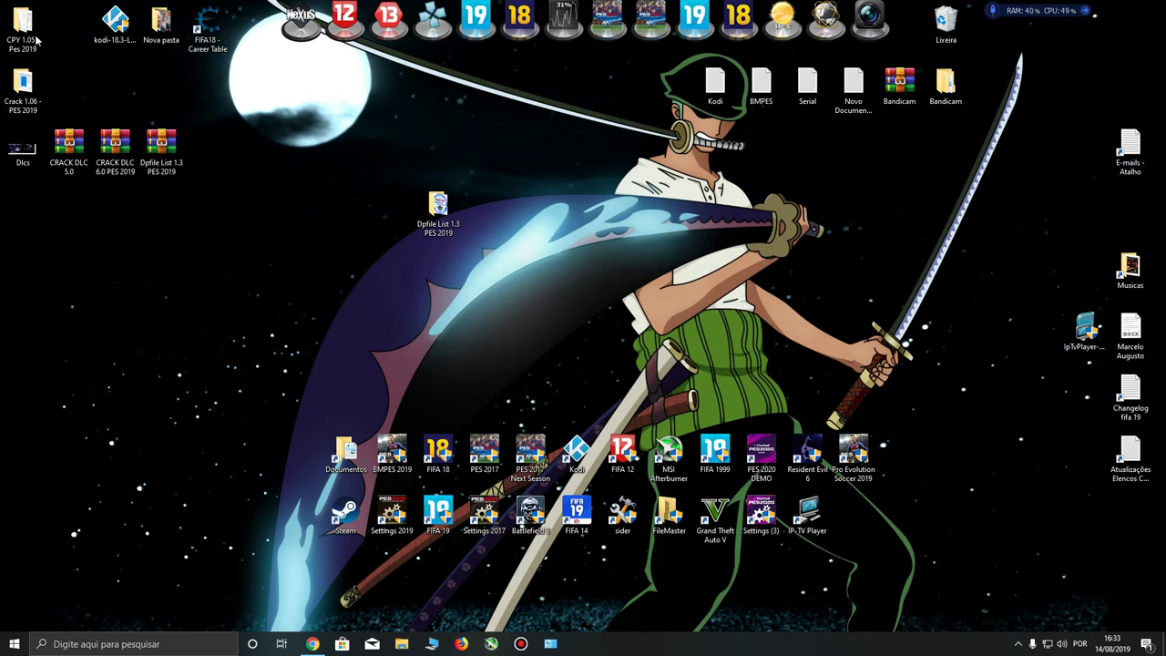
Cut all five files from the desktop folder CPY 1.05 - Pes 2019 and close that folder.
drag(37, 40, 255, 212)
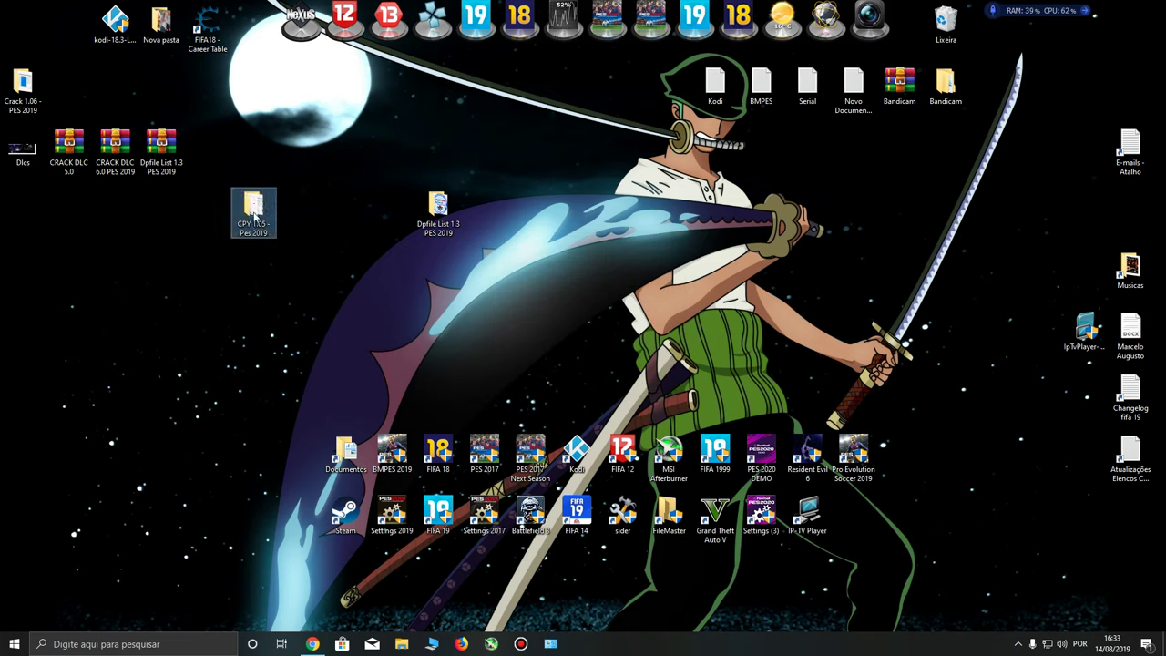
double_click(256, 209)
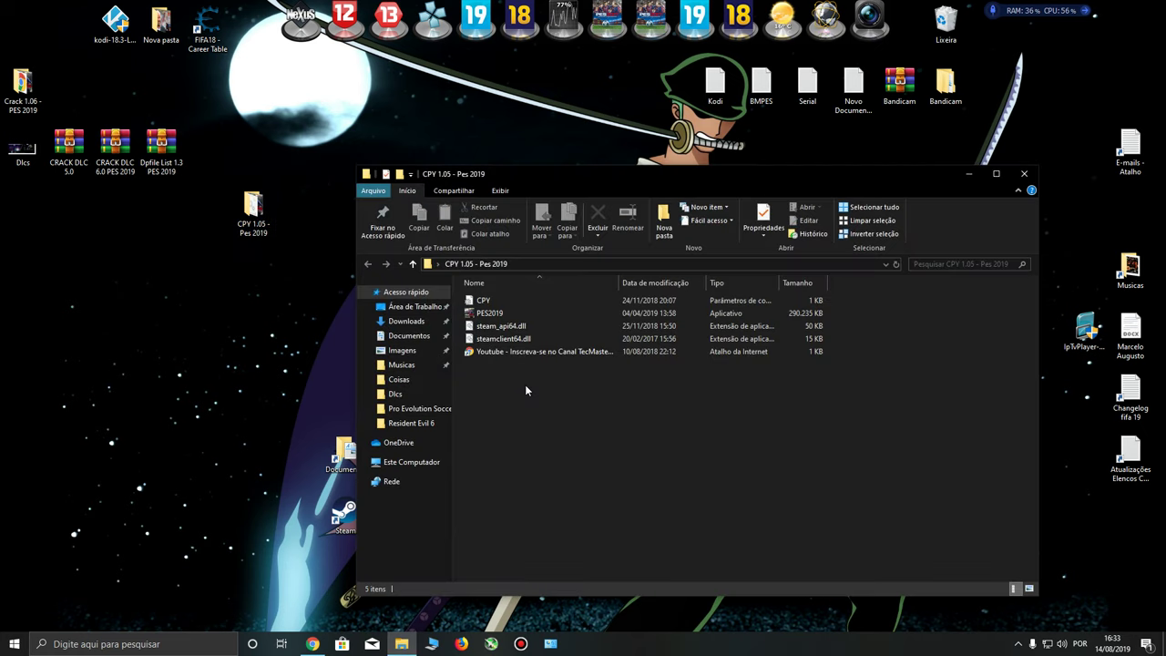
drag(524, 390, 482, 295)
right_click(482, 295)
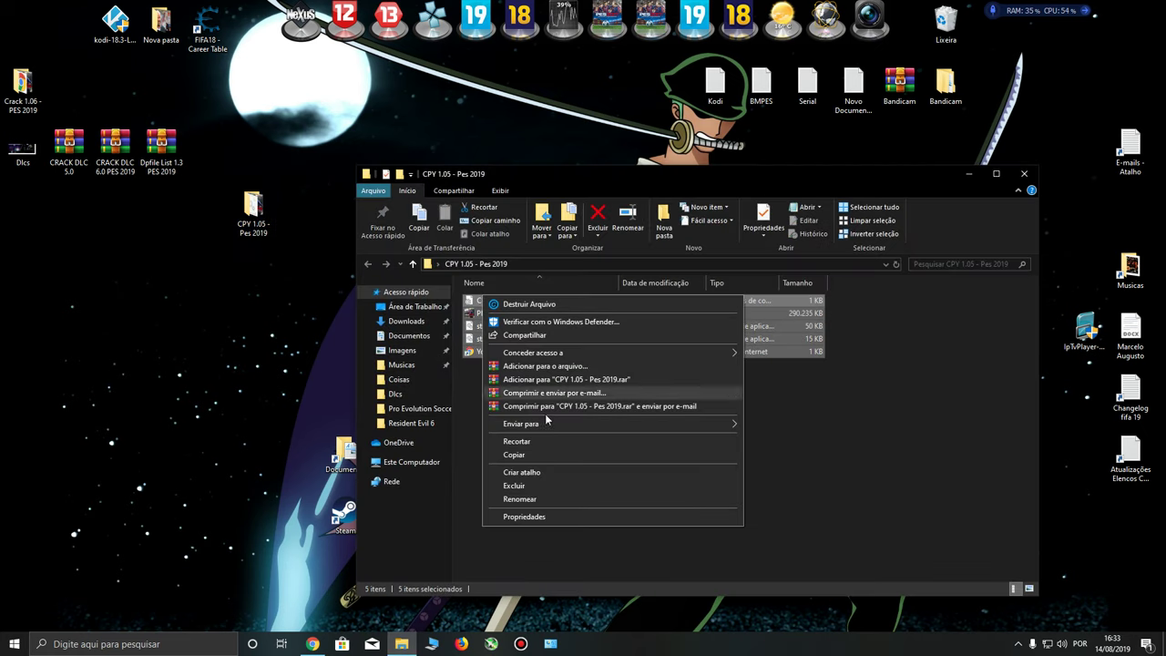
click(528, 441)
click(1024, 174)
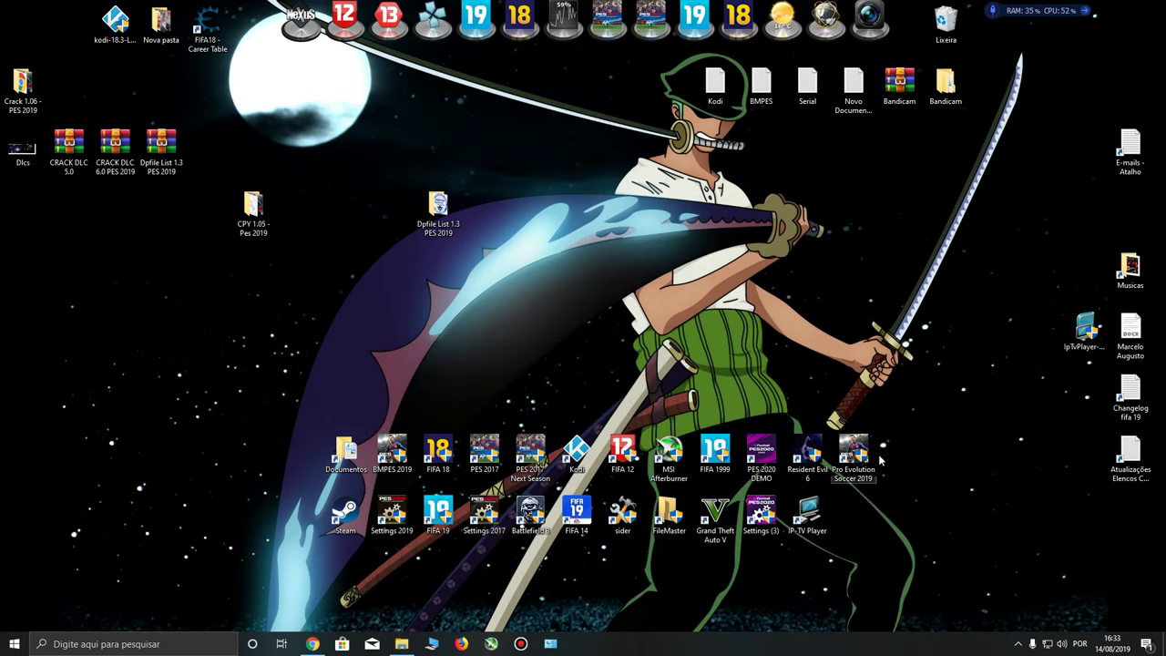
Paste the cut files into the Pro Evolution Soccer 2019 installation folder, replacing the existing ones.
right_click(866, 456)
click(794, 241)
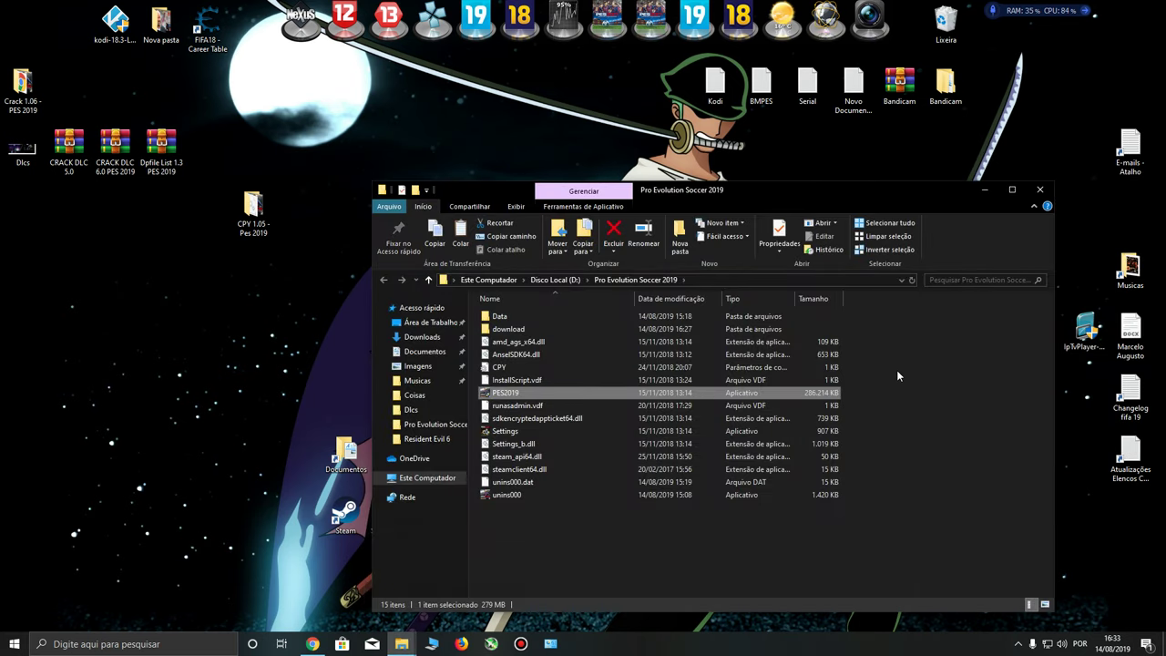
right_click(896, 370)
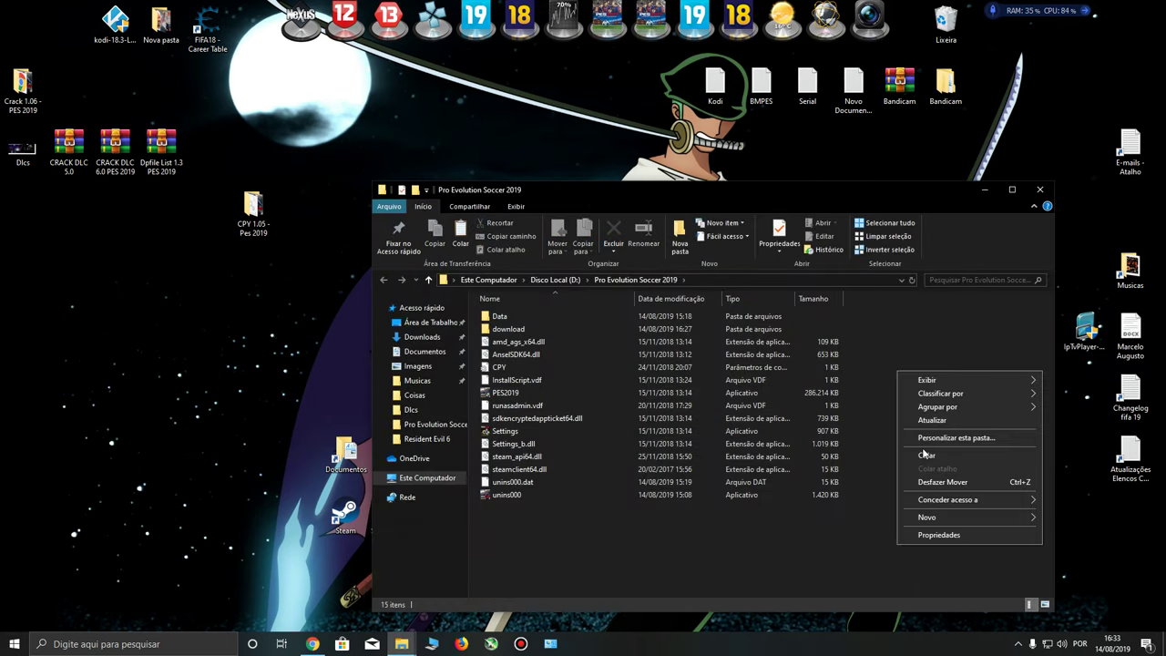
click(927, 455)
click(549, 227)
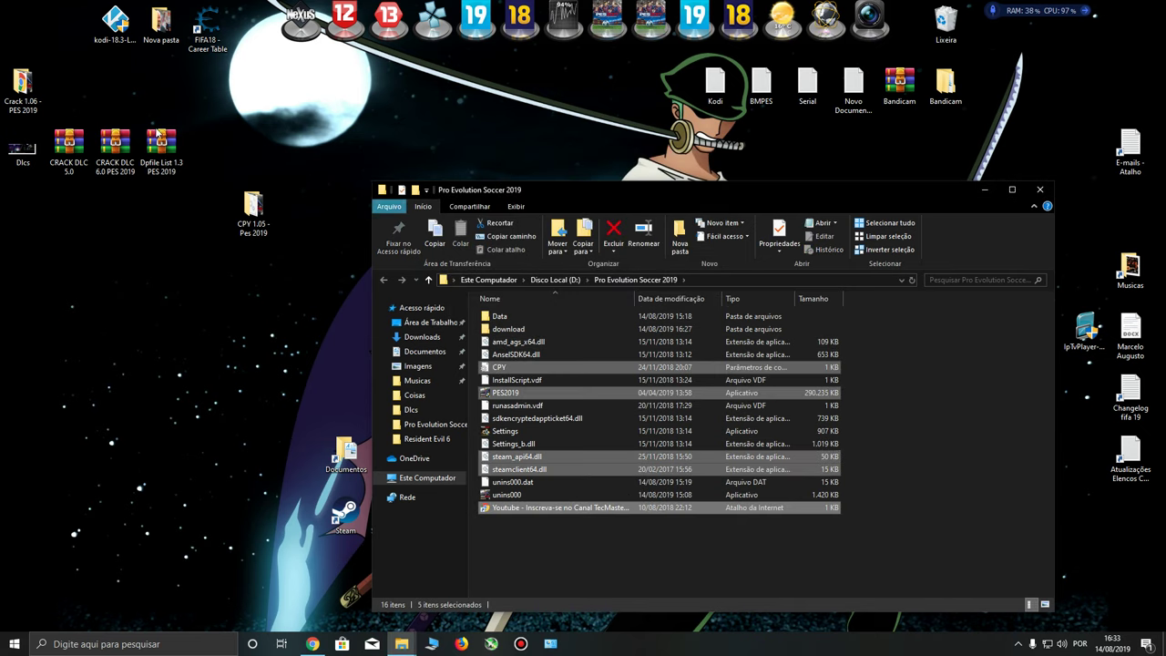
Move PES2019 from the Crack 1.06 - PES 2019 folder into the game folder, replacing the existing file, and refresh the listing.
click(23, 84)
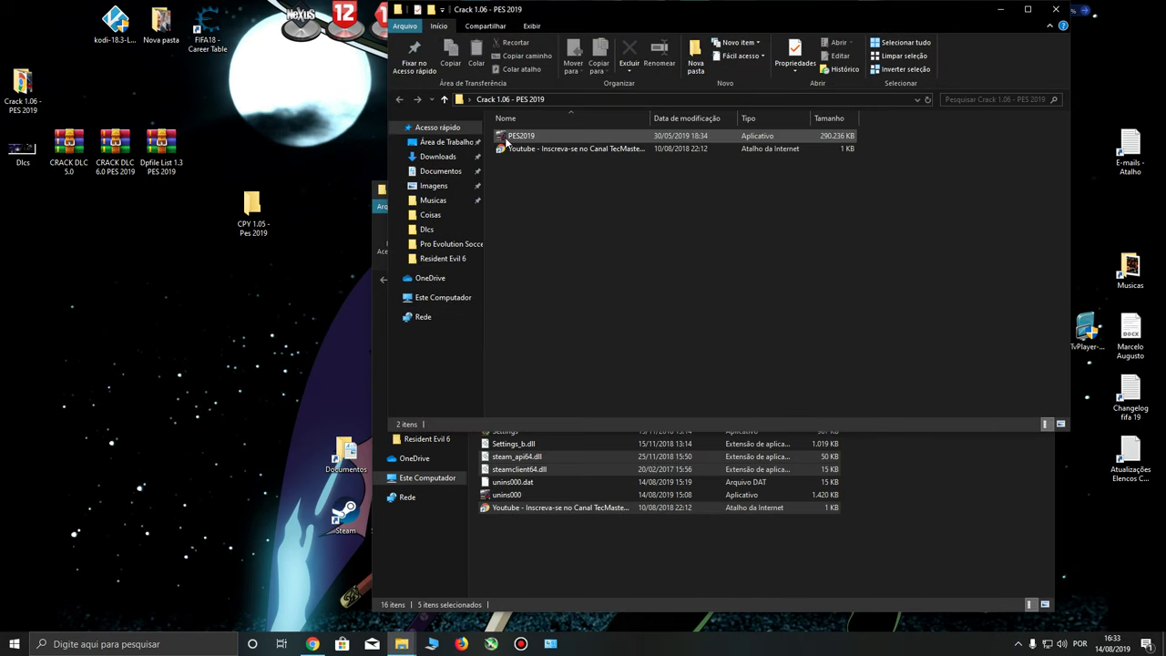
right_click(506, 142)
mouse_move(536, 381)
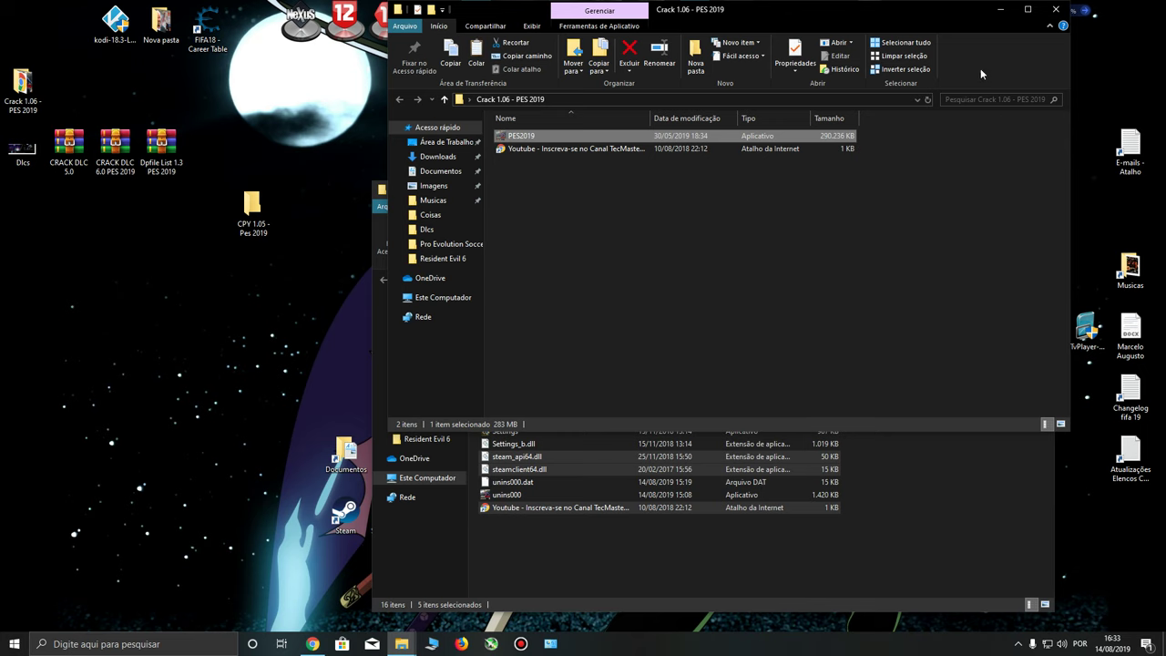
click(1001, 9)
right_click(912, 335)
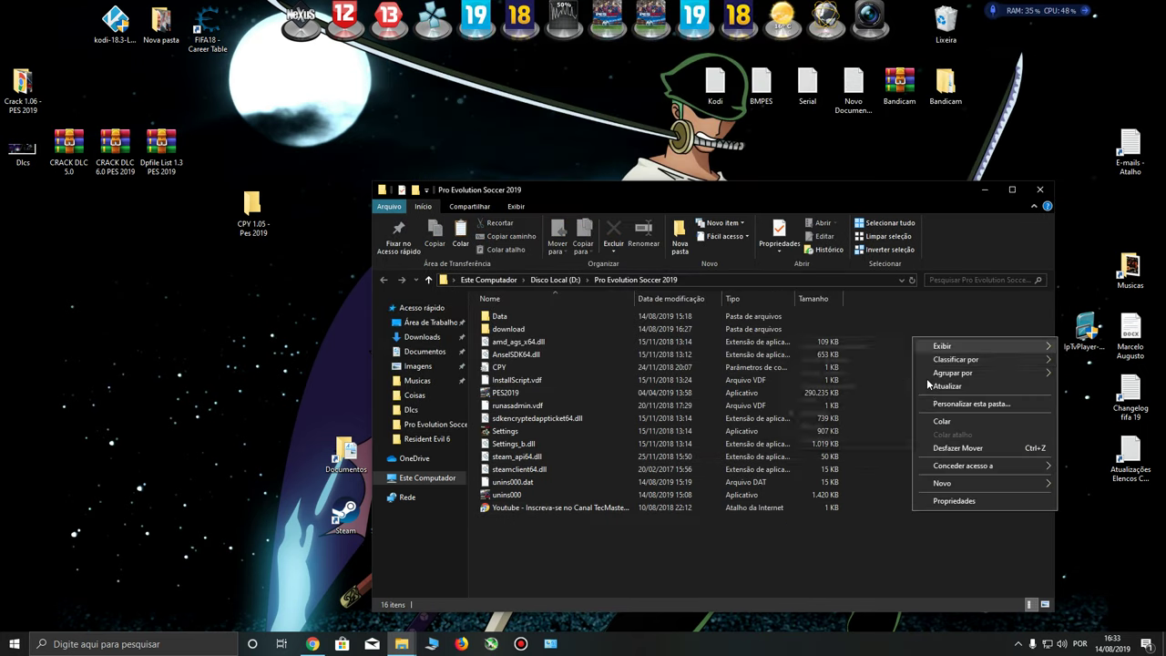
click(940, 422)
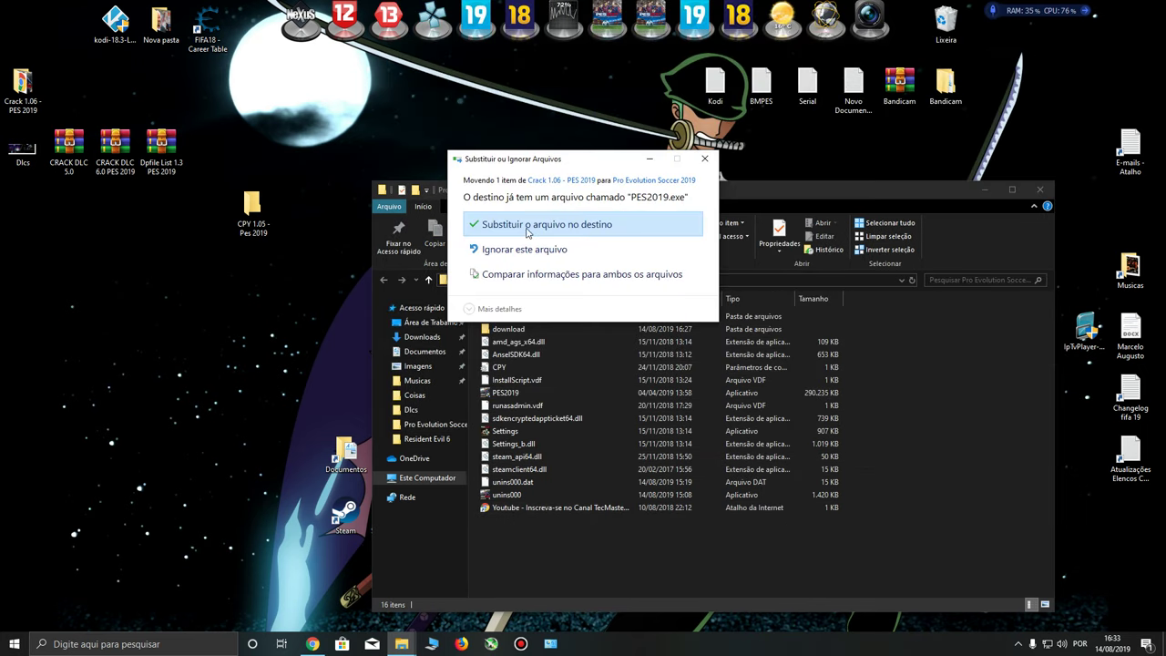
click(526, 230)
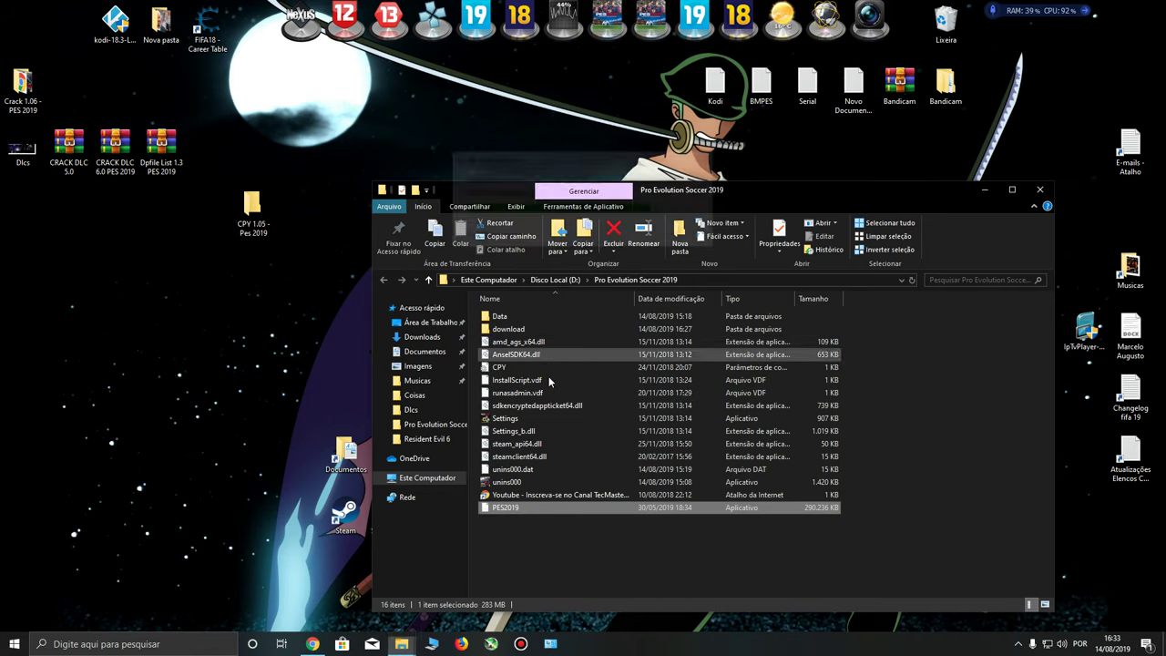
right_click(883, 374)
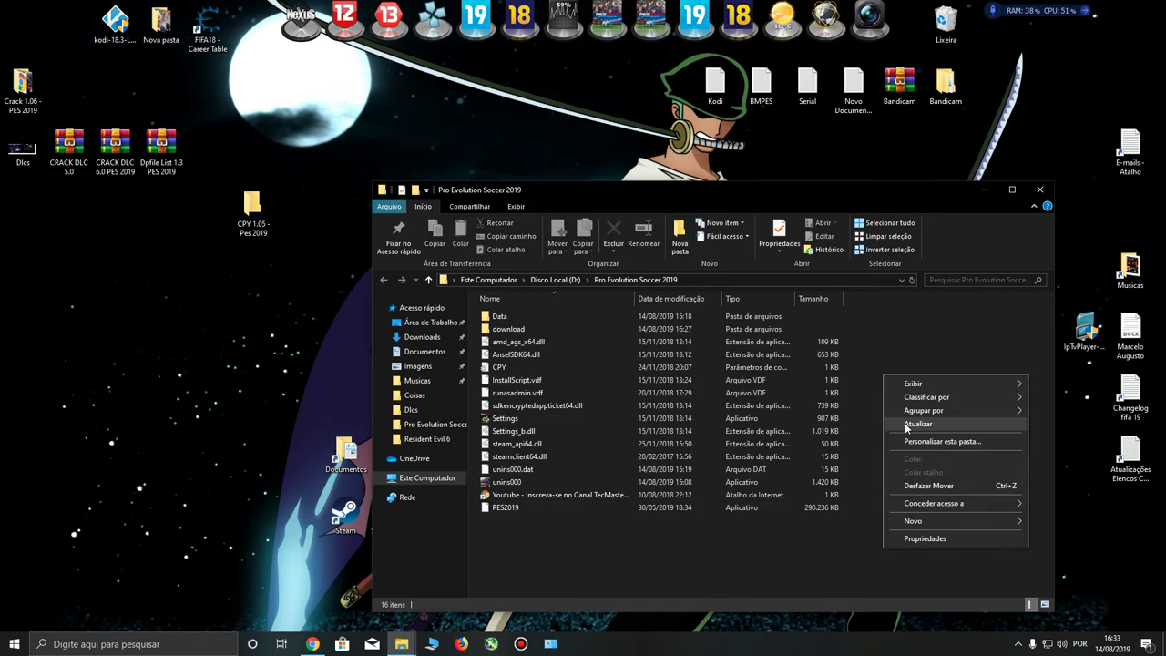
click(905, 423)
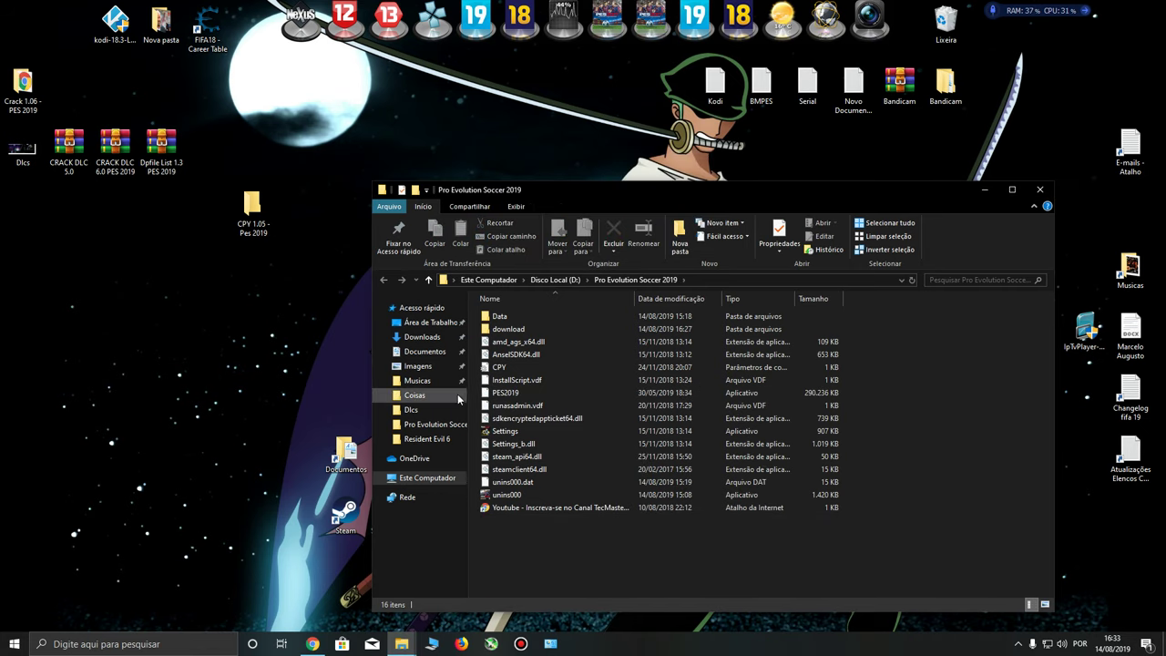
Apply the run-as-administrator compatibility setting to the PES2019 application and close the game folder.
mouse_move(495, 400)
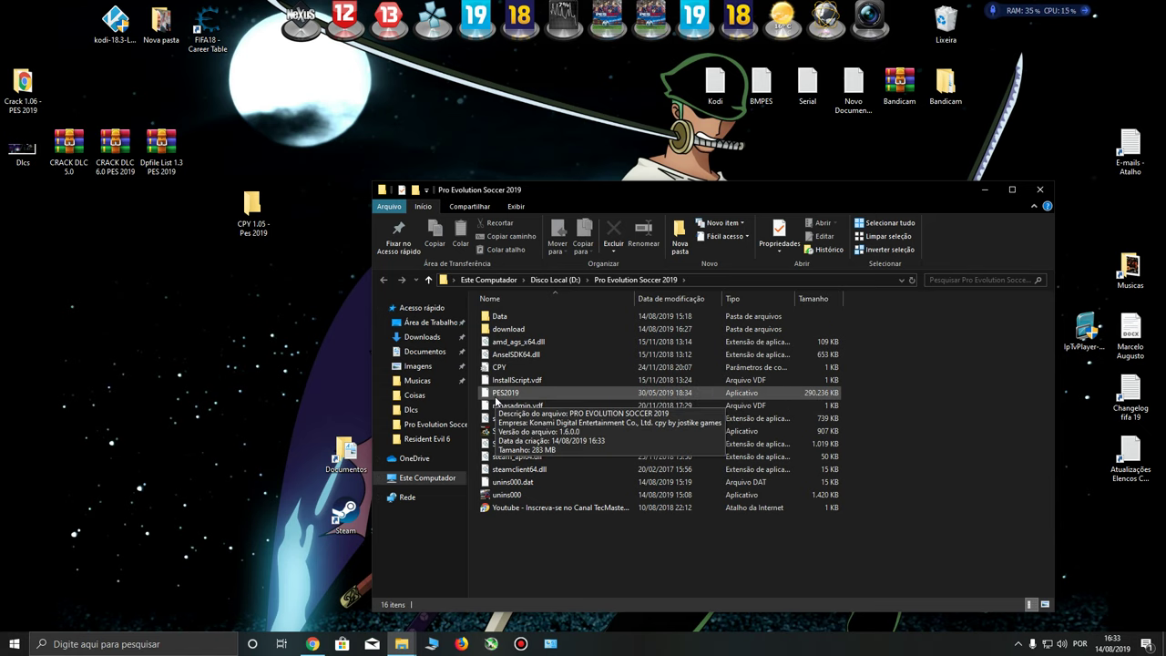
right_click(495, 399)
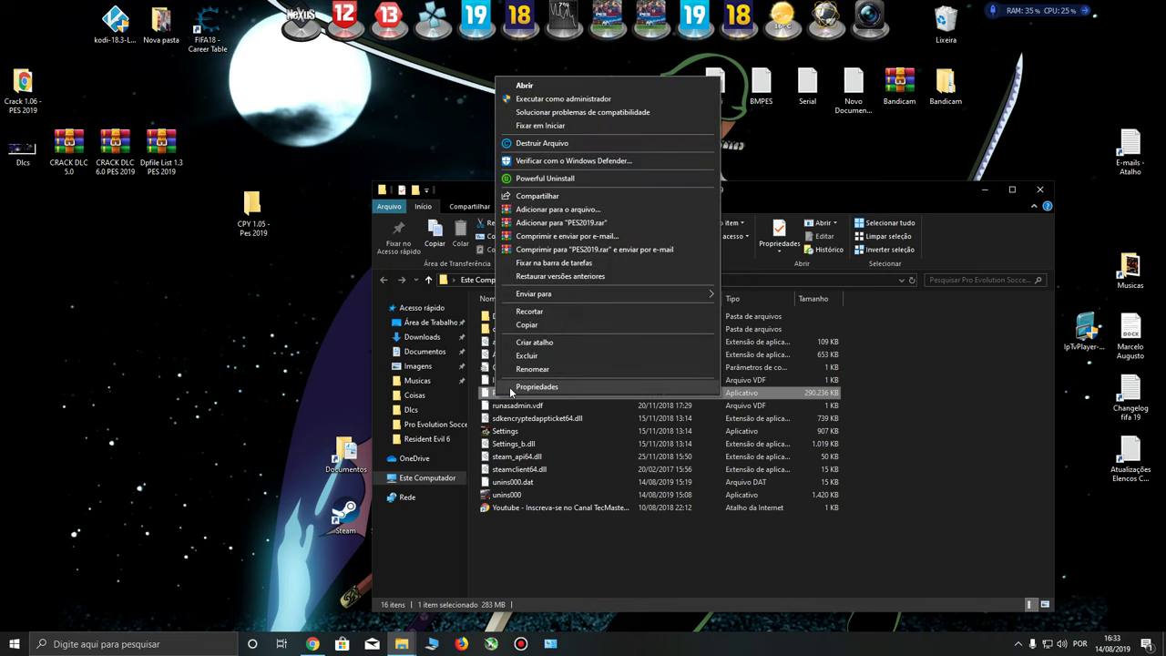
click(536, 384)
click(555, 346)
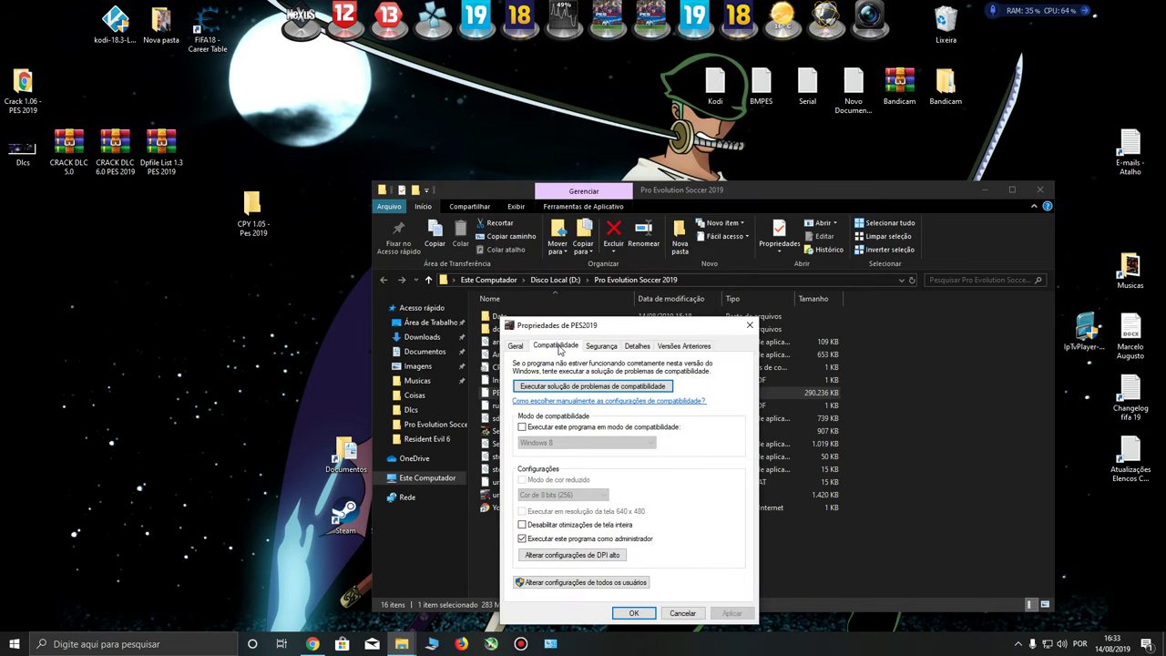
double_click(541, 542)
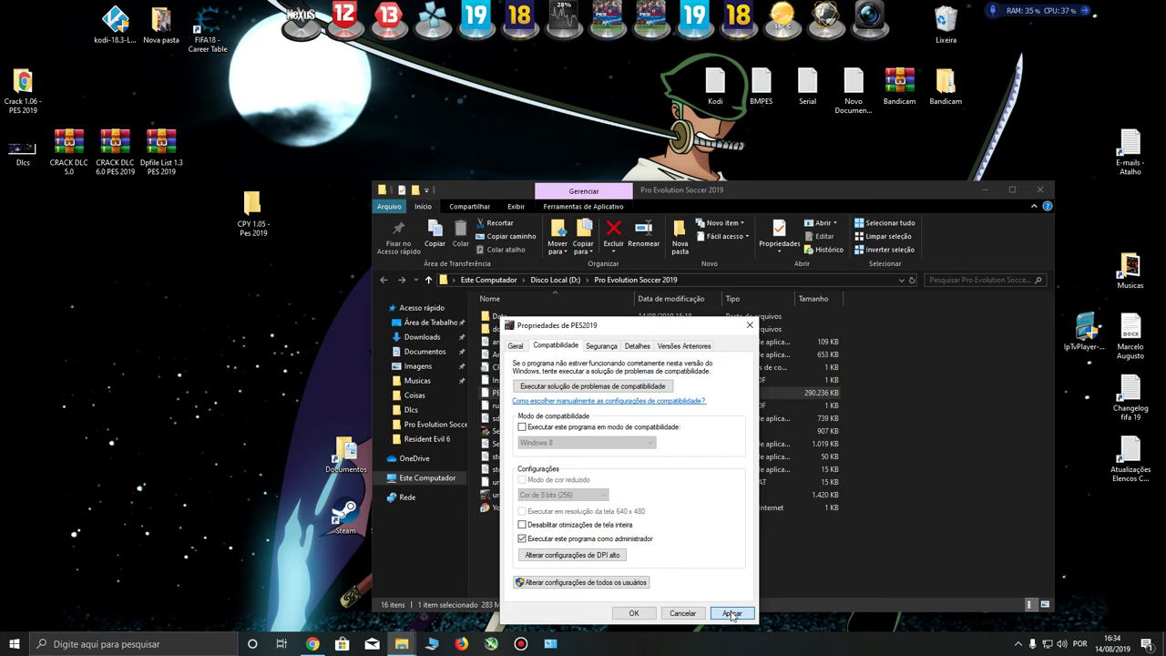
click(634, 614)
click(1039, 189)
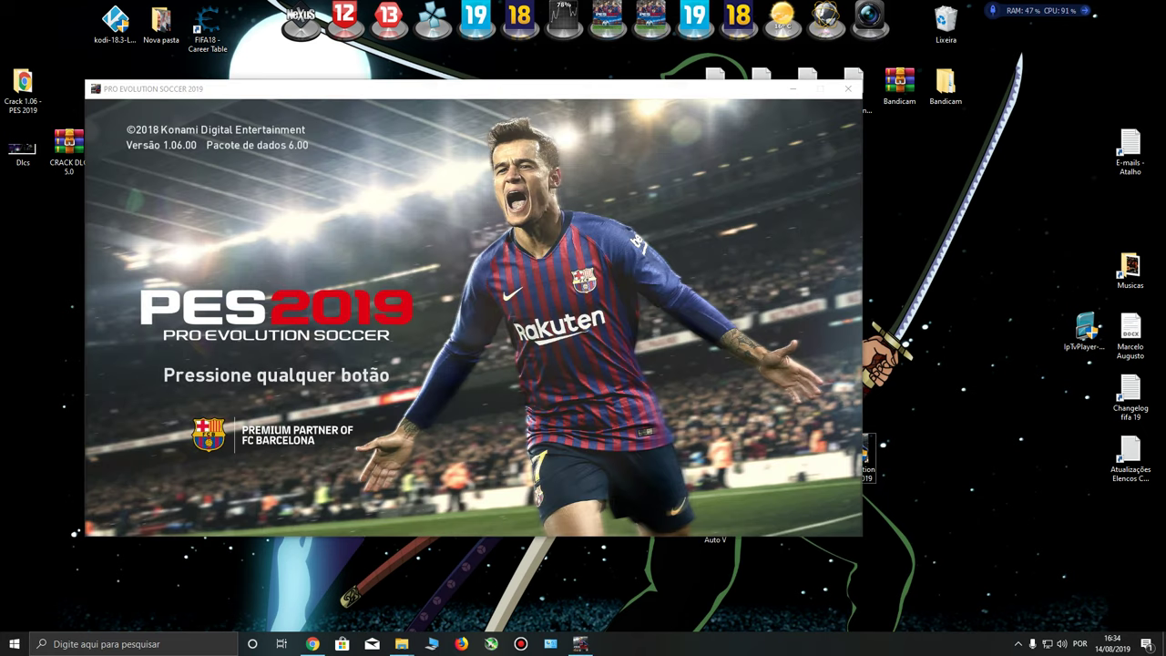
Check the version and data pack on the Pro Evolution Soccer 2019 title screen, and close the game.
click(8, 87)
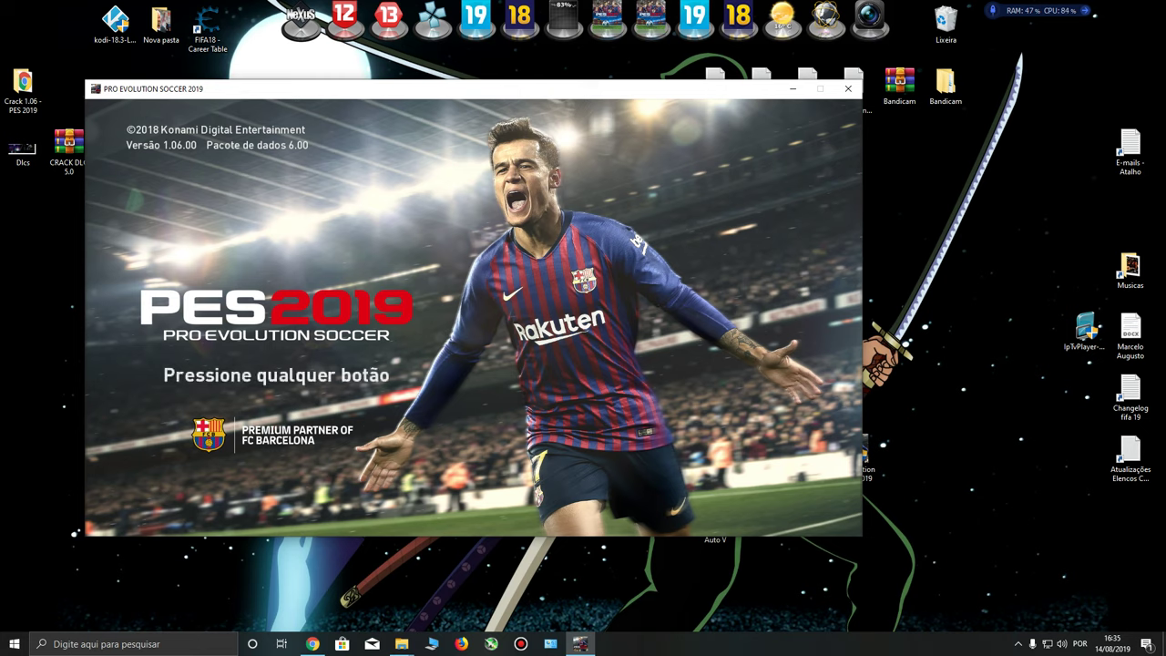
click(848, 89)
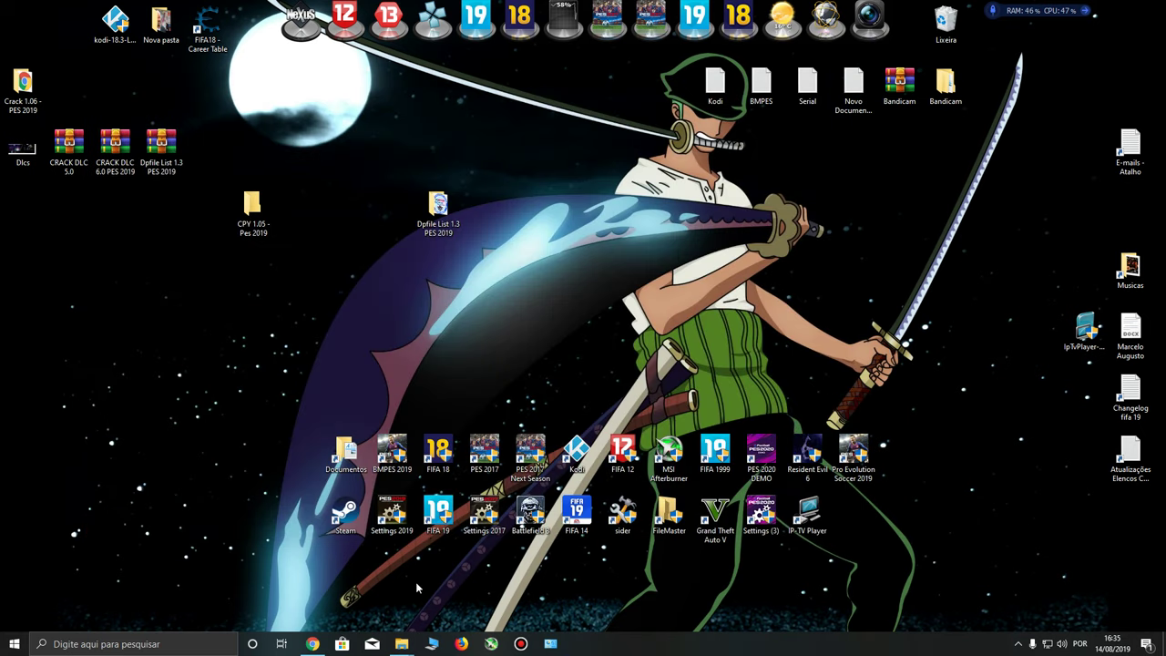
Open the inner BMPES 5.0 folder on Disco Local (G:) in a new File Explorer window.
mouse_move(401, 644)
right_click(401, 641)
click(444, 607)
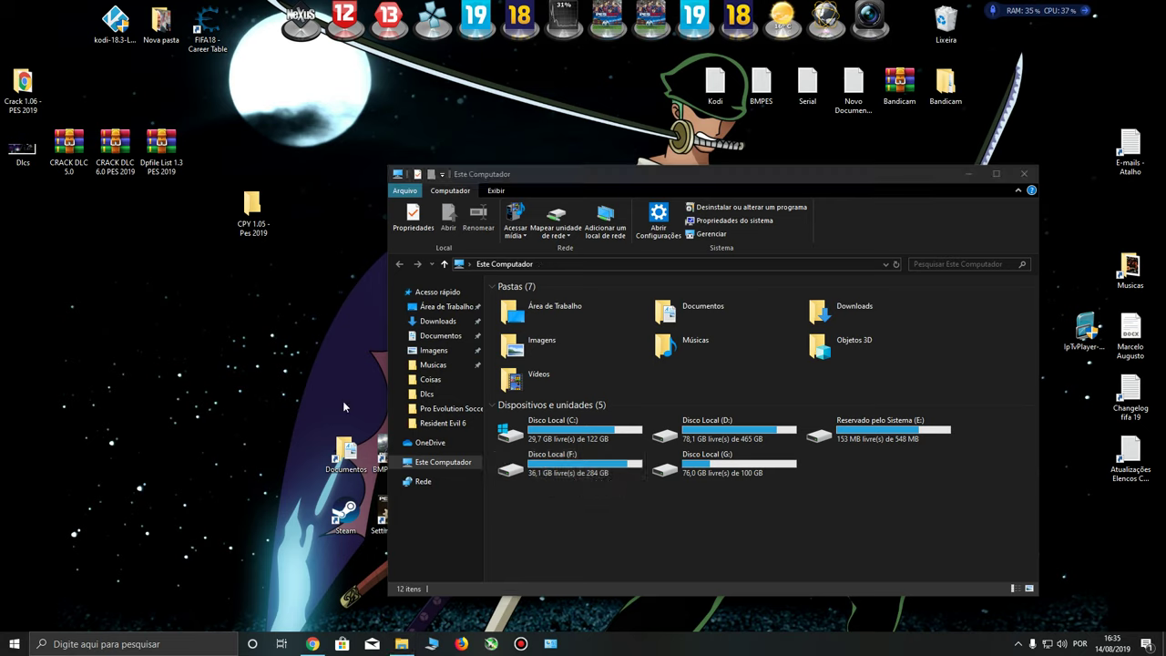
double_click(563, 483)
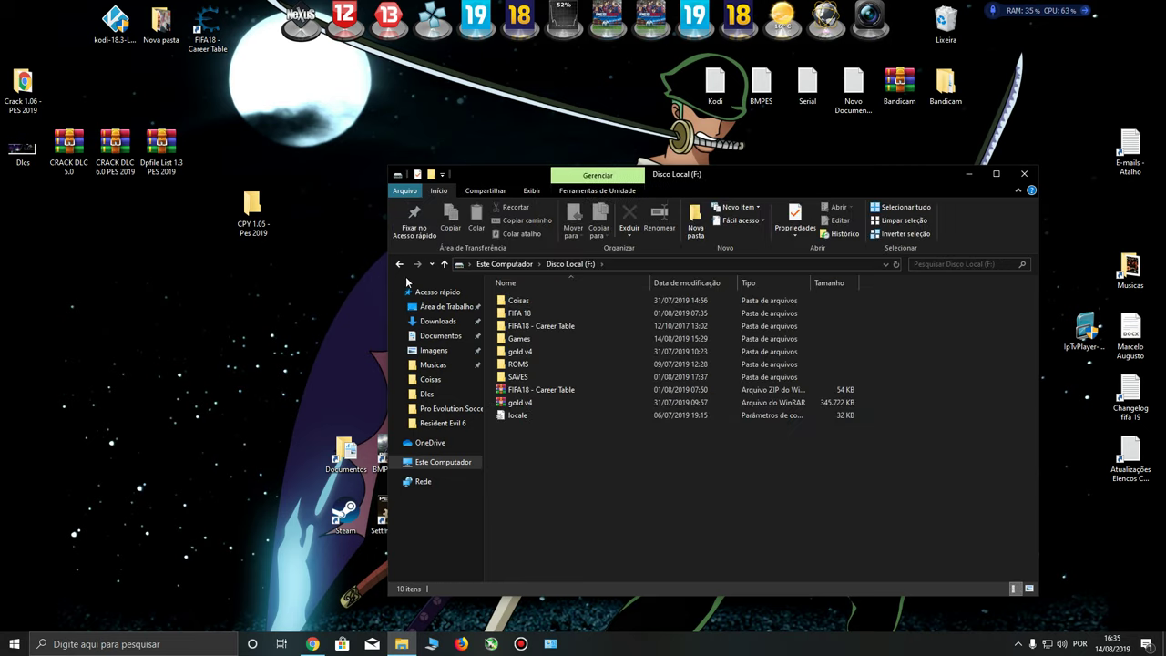
click(400, 264)
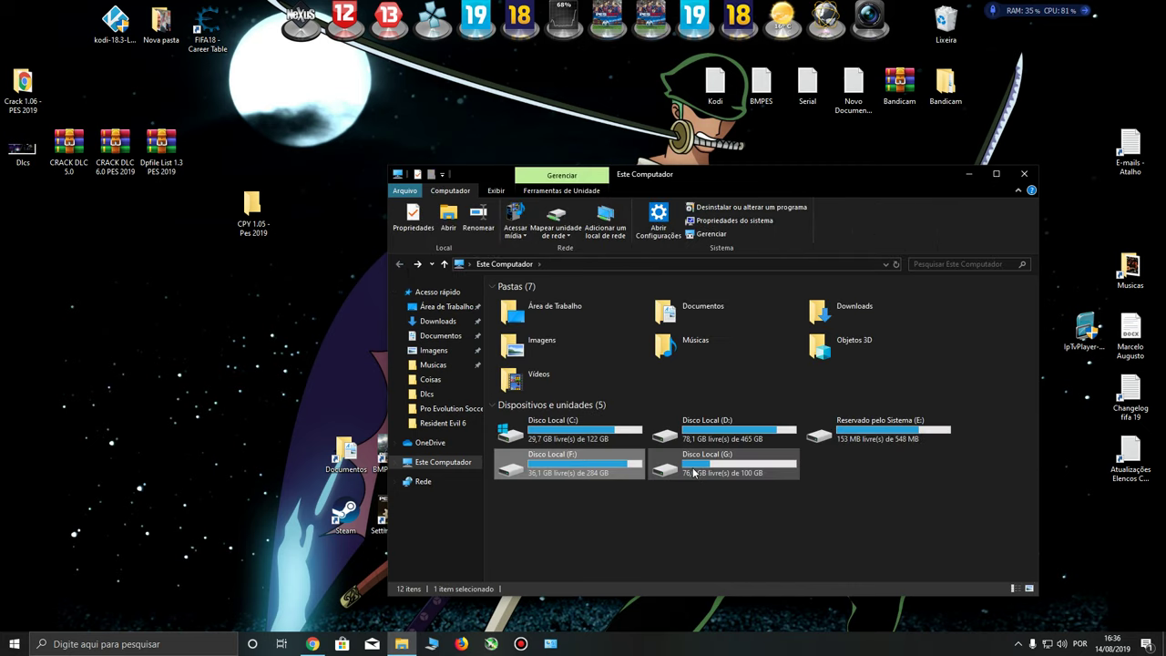
double_click(556, 460)
double_click(535, 303)
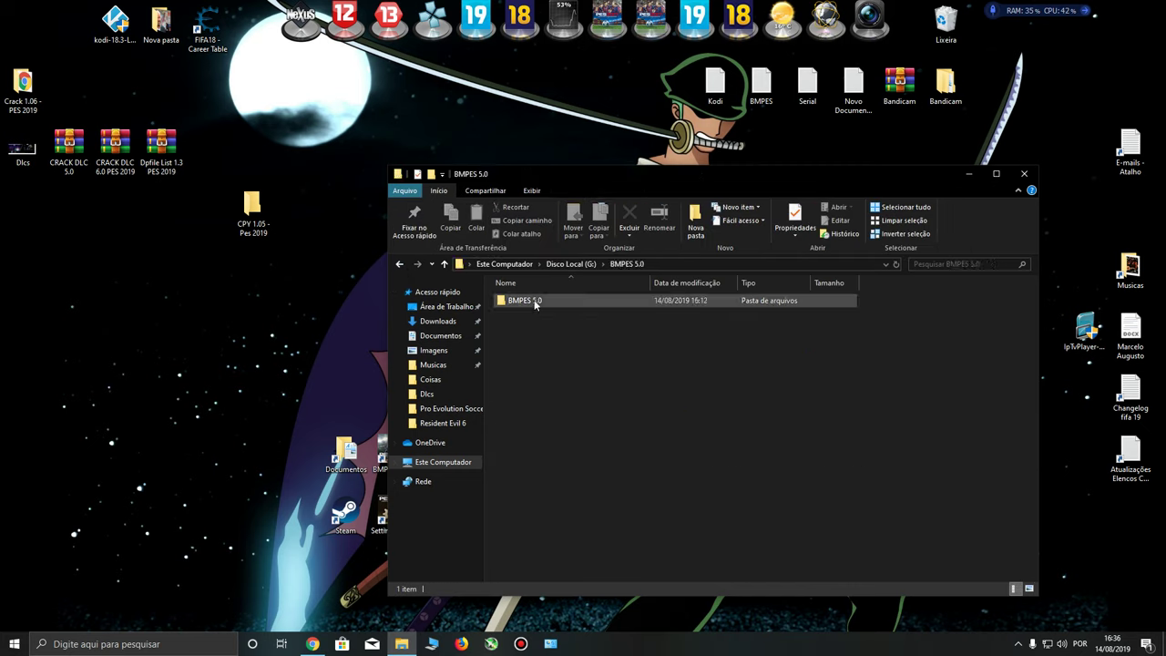
double_click(535, 303)
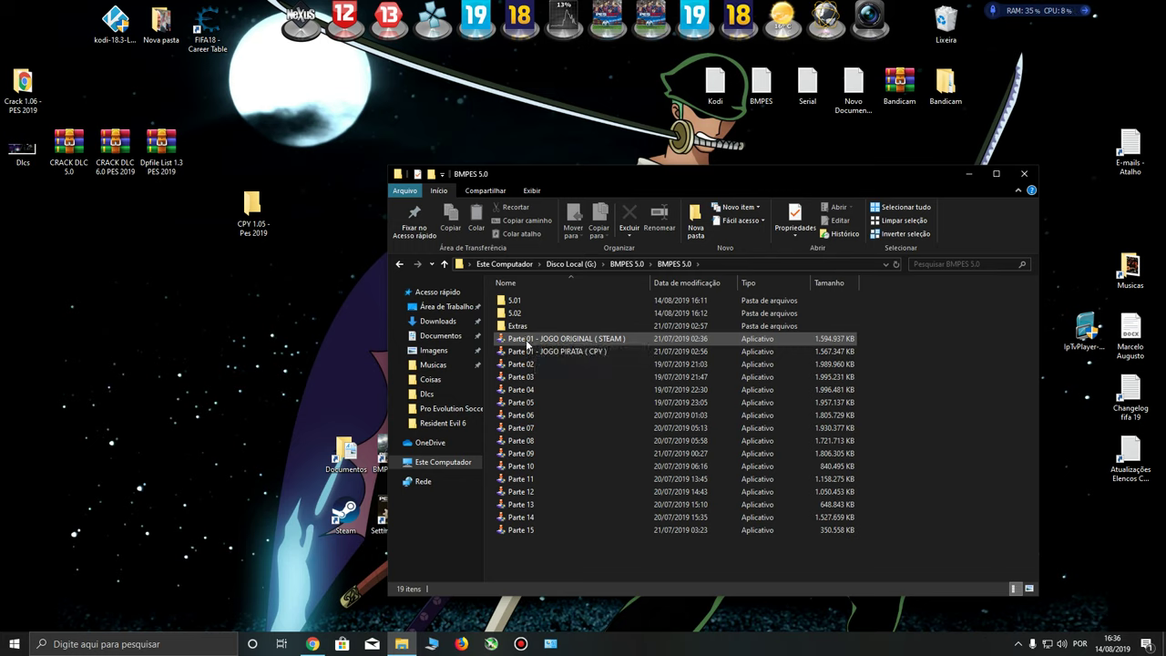
Run the Parte 01 - JOGO PIRATA ( CPY ) installer as administrator.
click(538, 340)
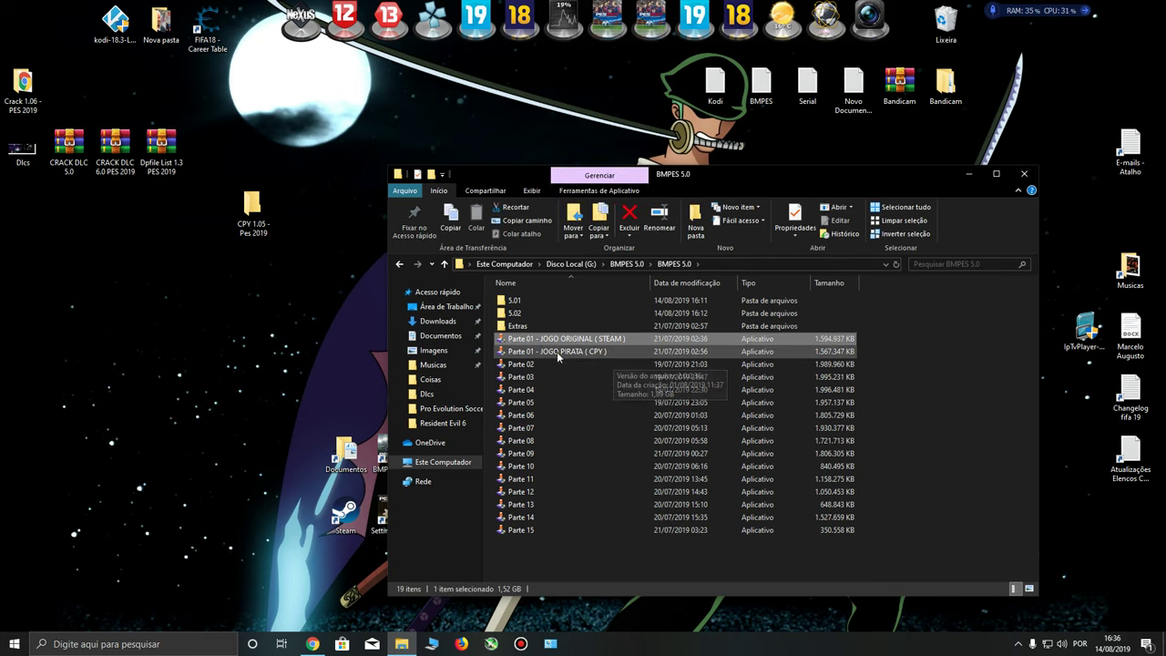
click(557, 354)
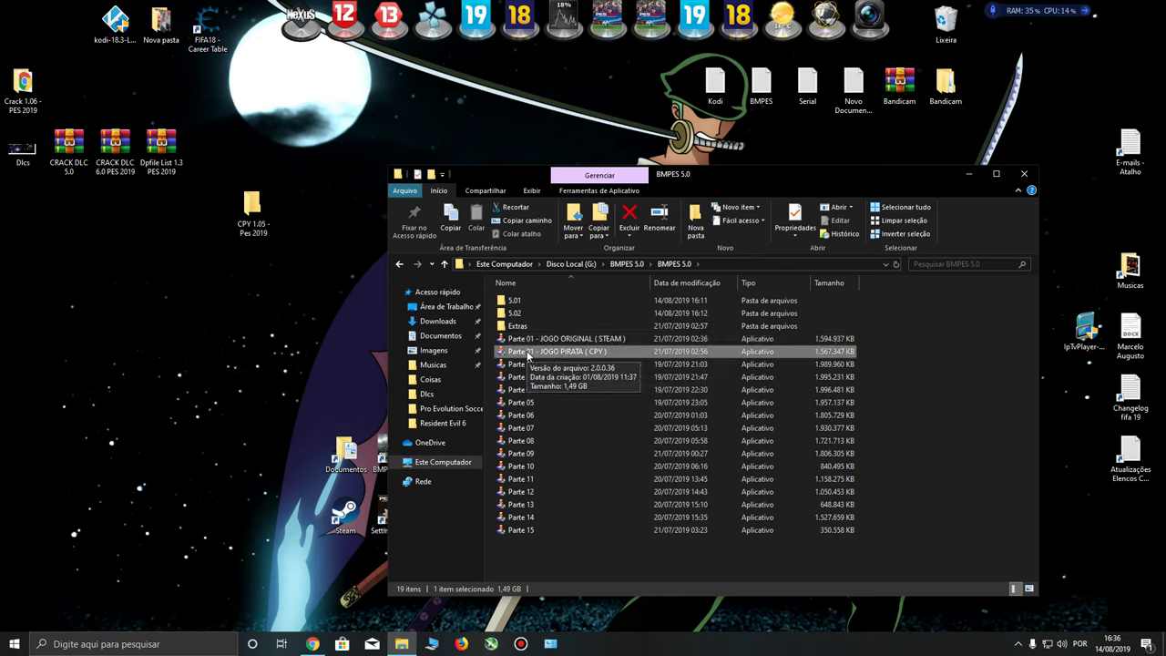
right_click(527, 355)
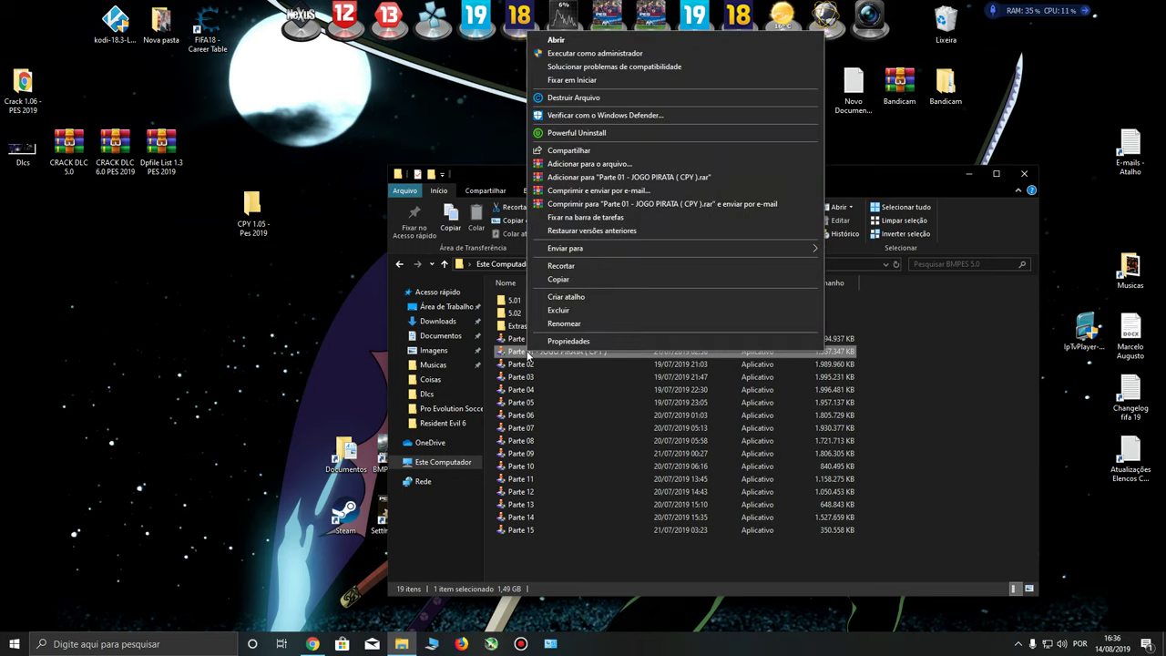
click(517, 344)
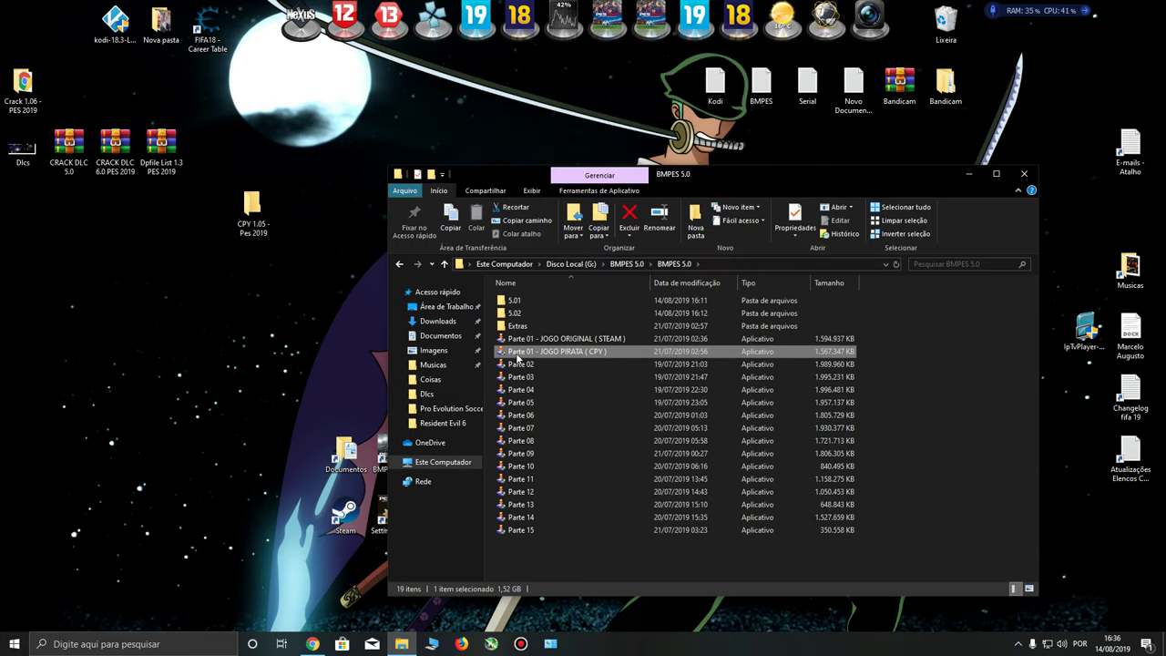
right_click(532, 357)
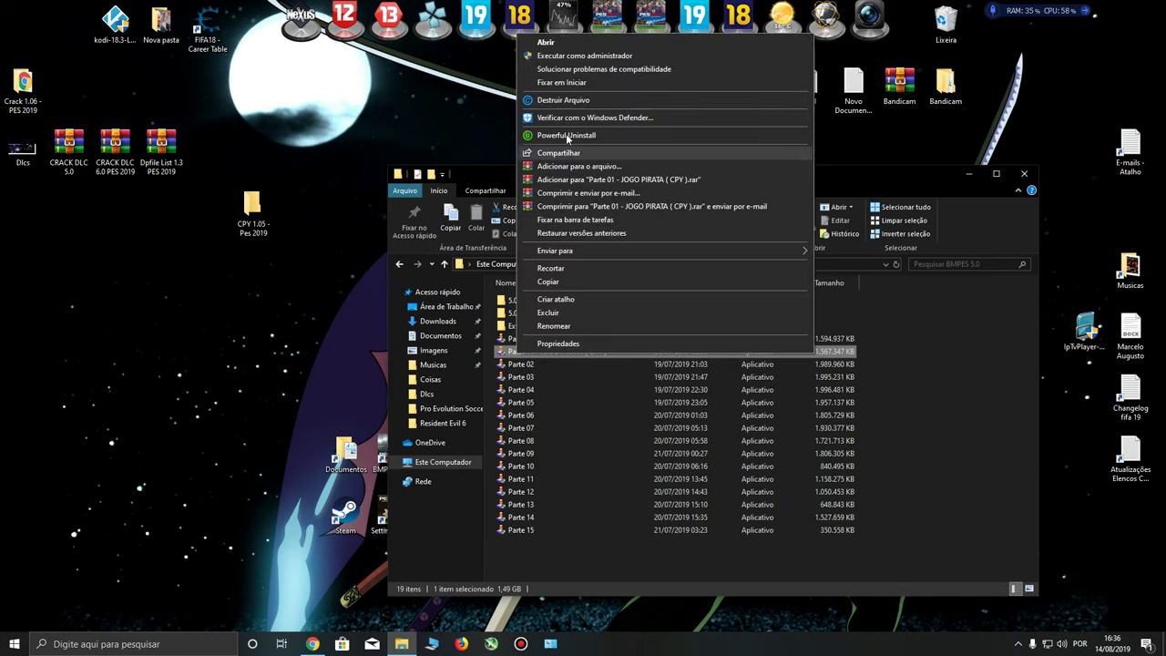
click(545, 64)
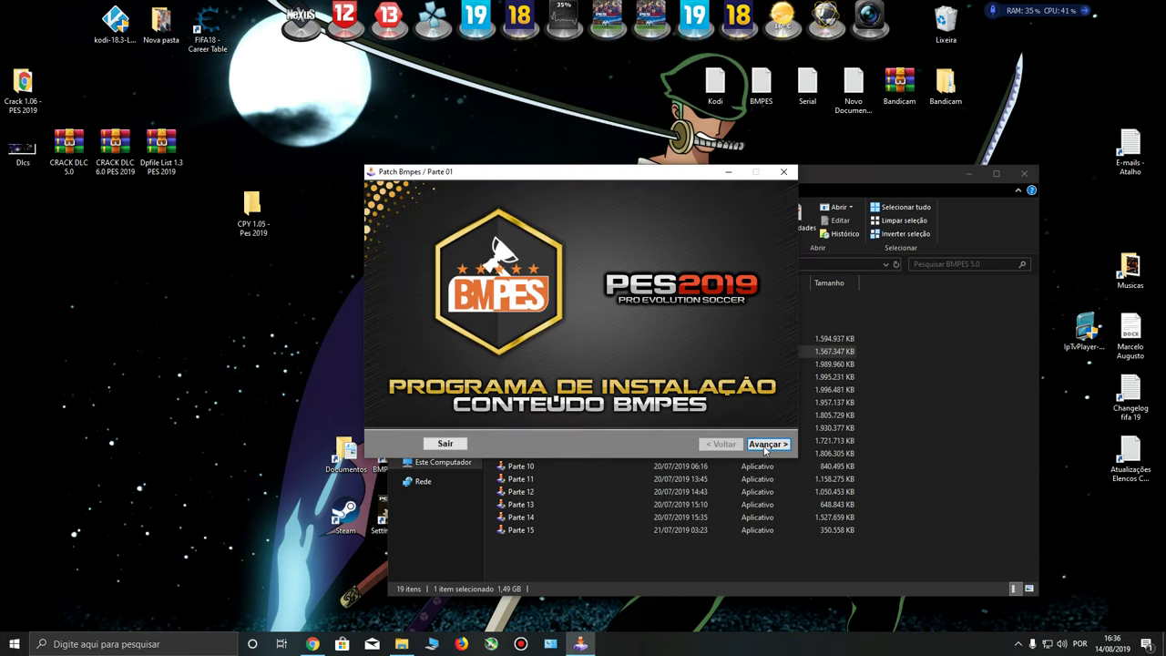
Advance the Parte 01 installer to the destination folder page and highlight the default game path.
click(765, 444)
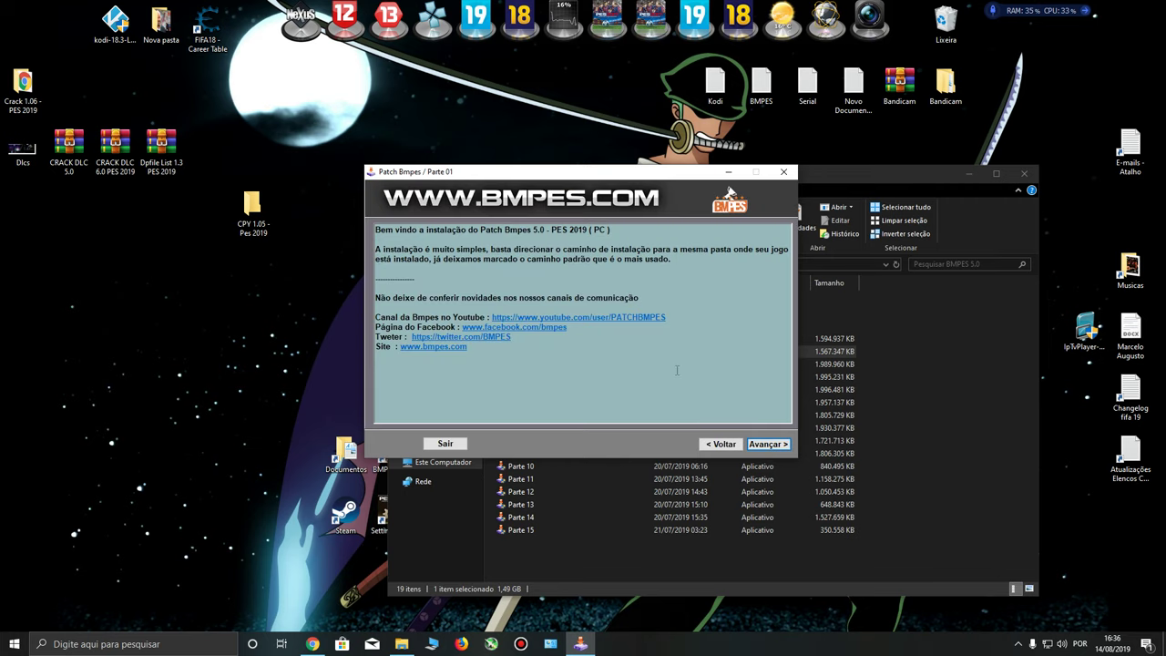
click(768, 443)
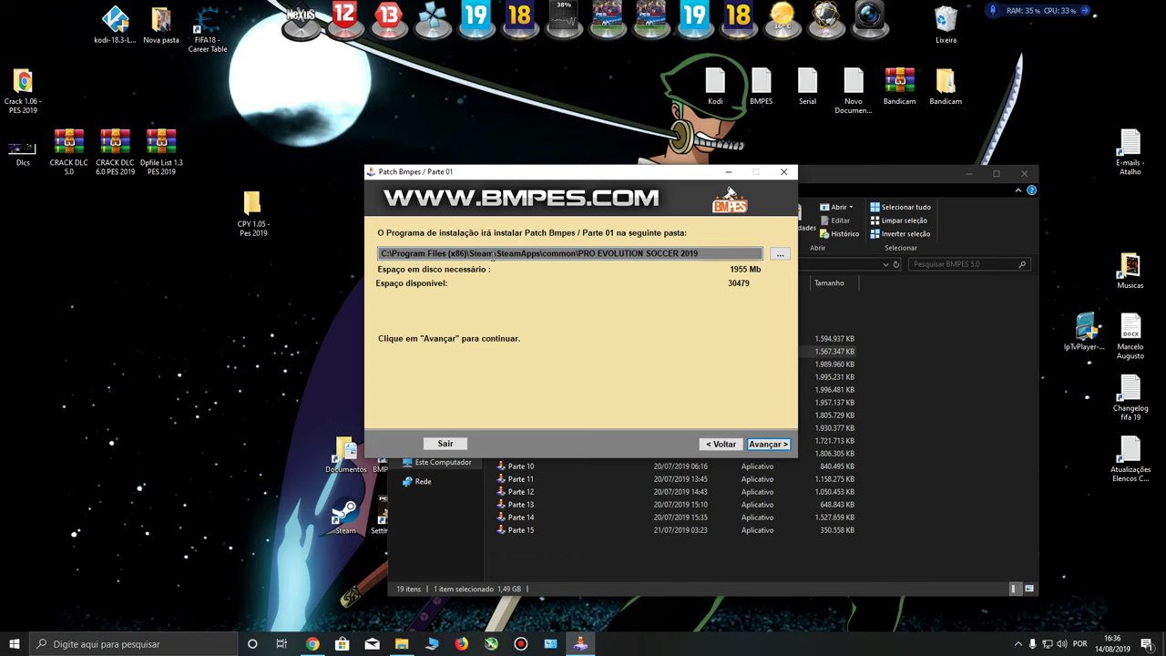
drag(493, 259, 698, 257)
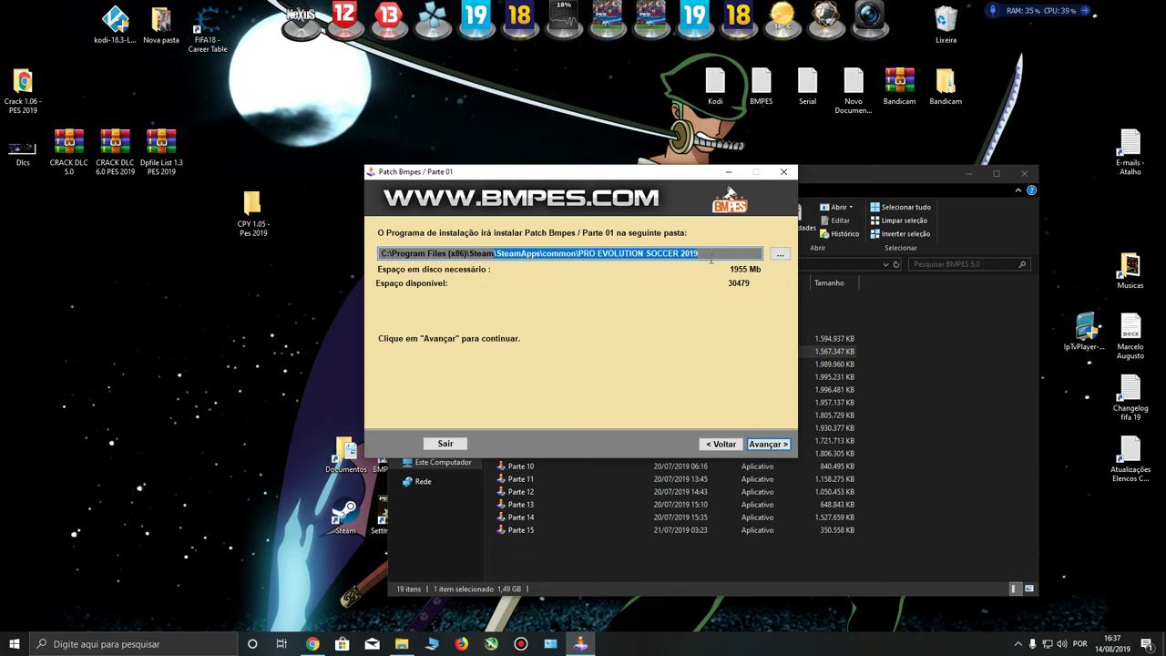
drag(648, 177, 818, 358)
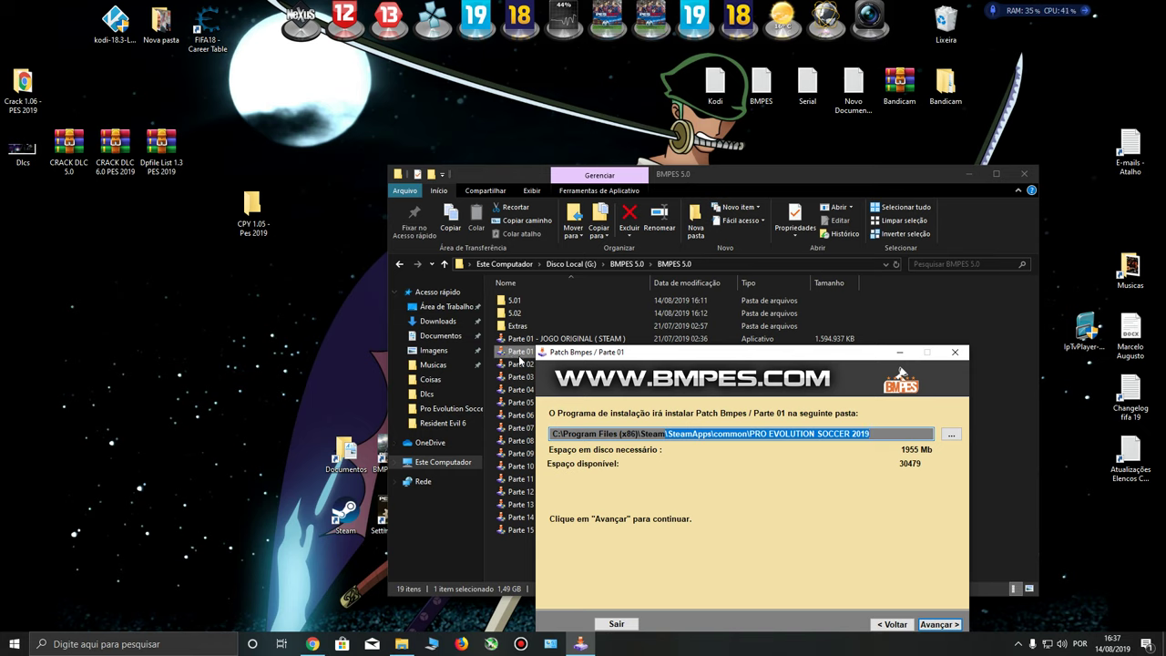
drag(597, 354, 401, 172)
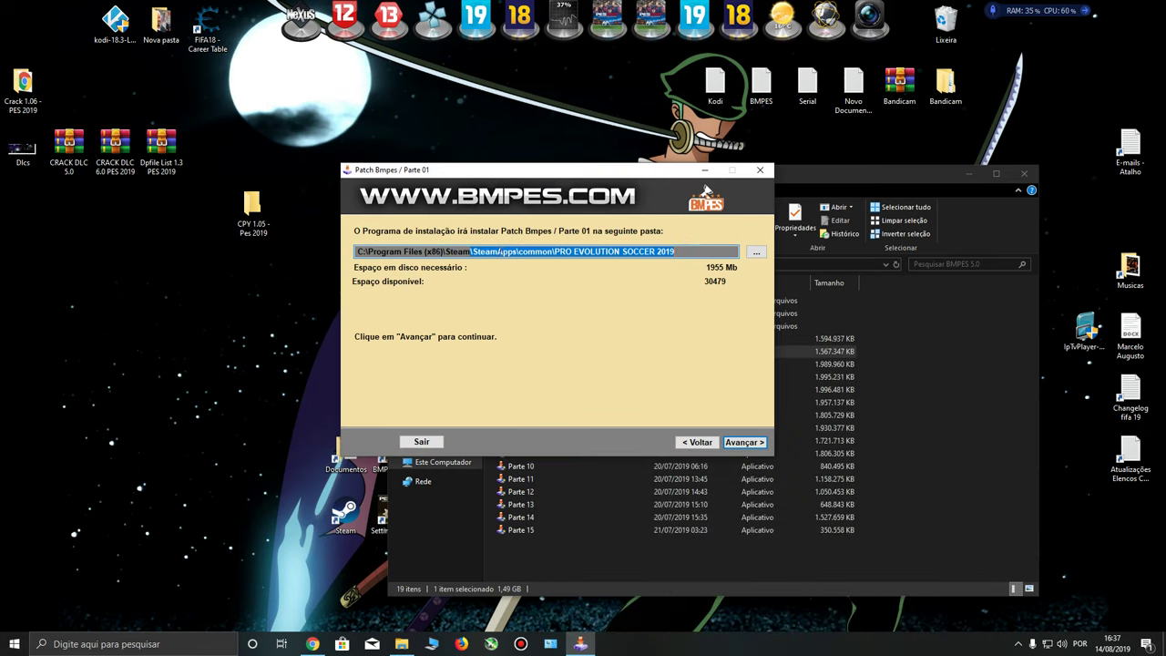
drag(492, 251, 693, 264)
Set the Parte 01 installation folder to D:\Pro Evolution Soccer 2019.
click(757, 254)
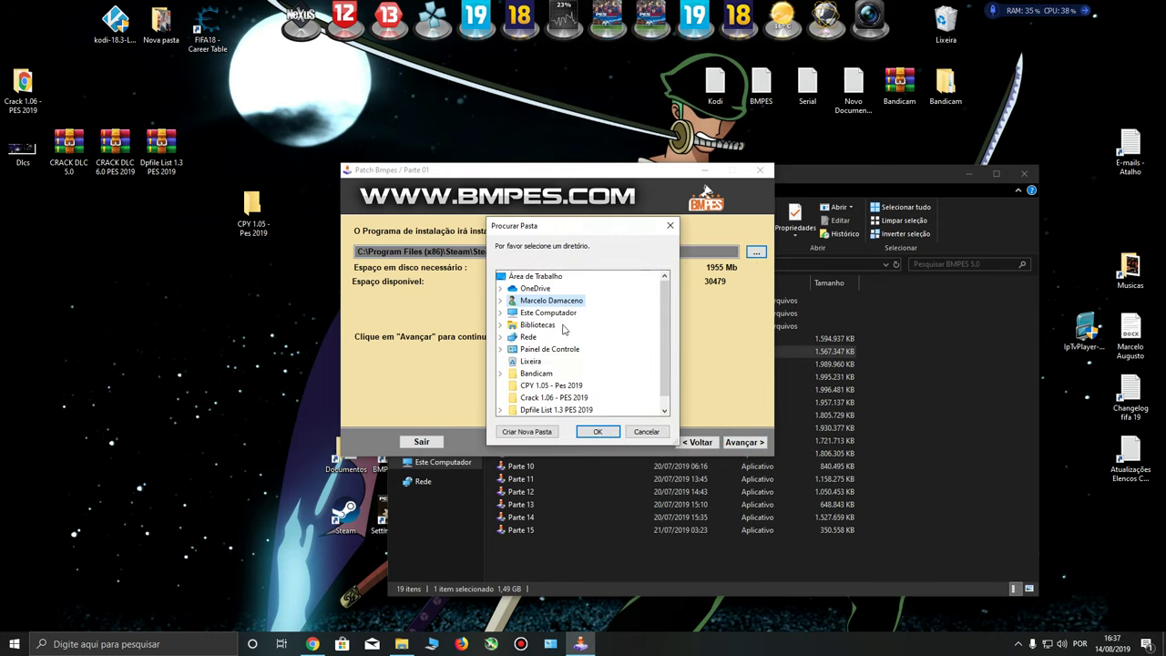
double_click(578, 314)
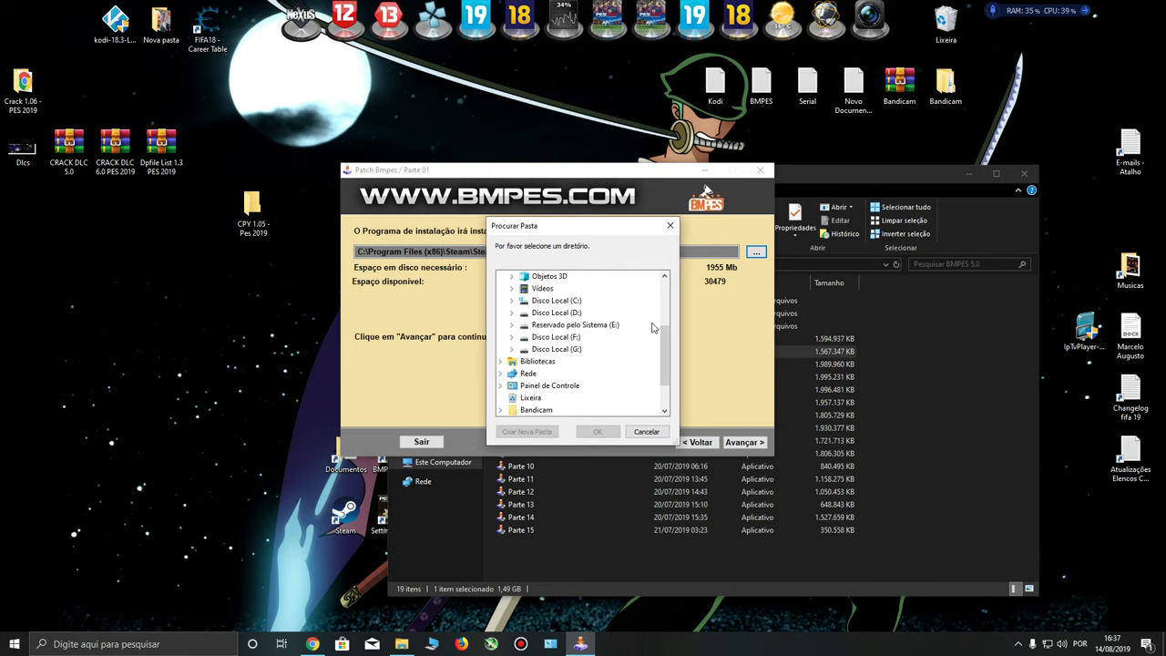
double_click(556, 324)
scroll(632, 359, down, 1)
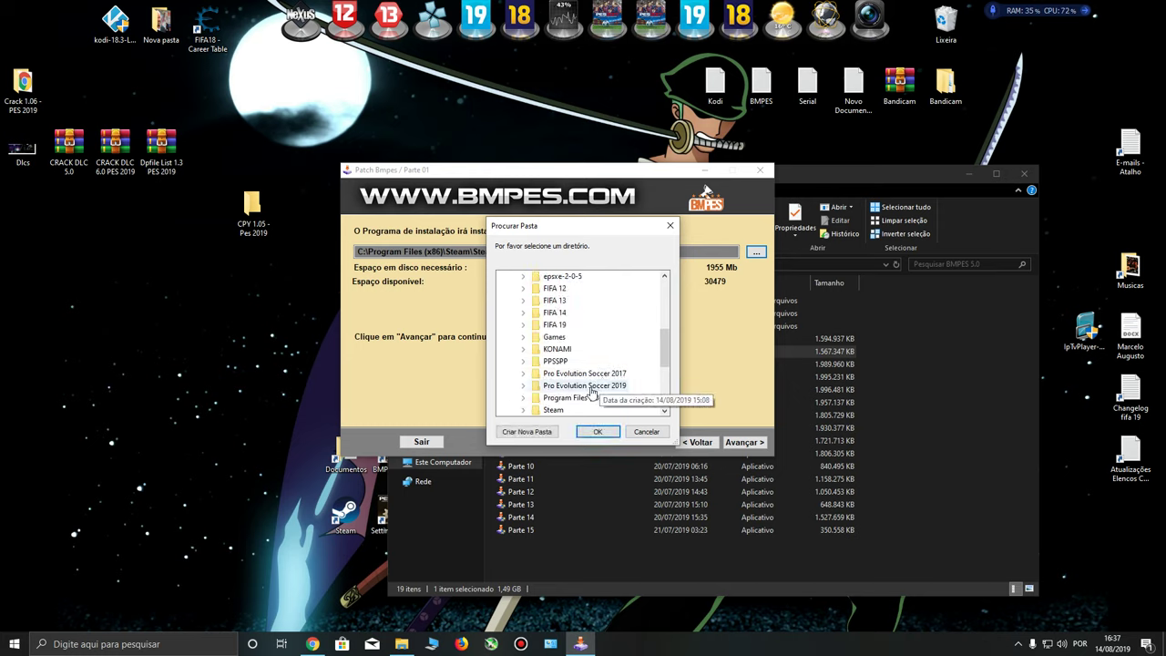
double_click(591, 392)
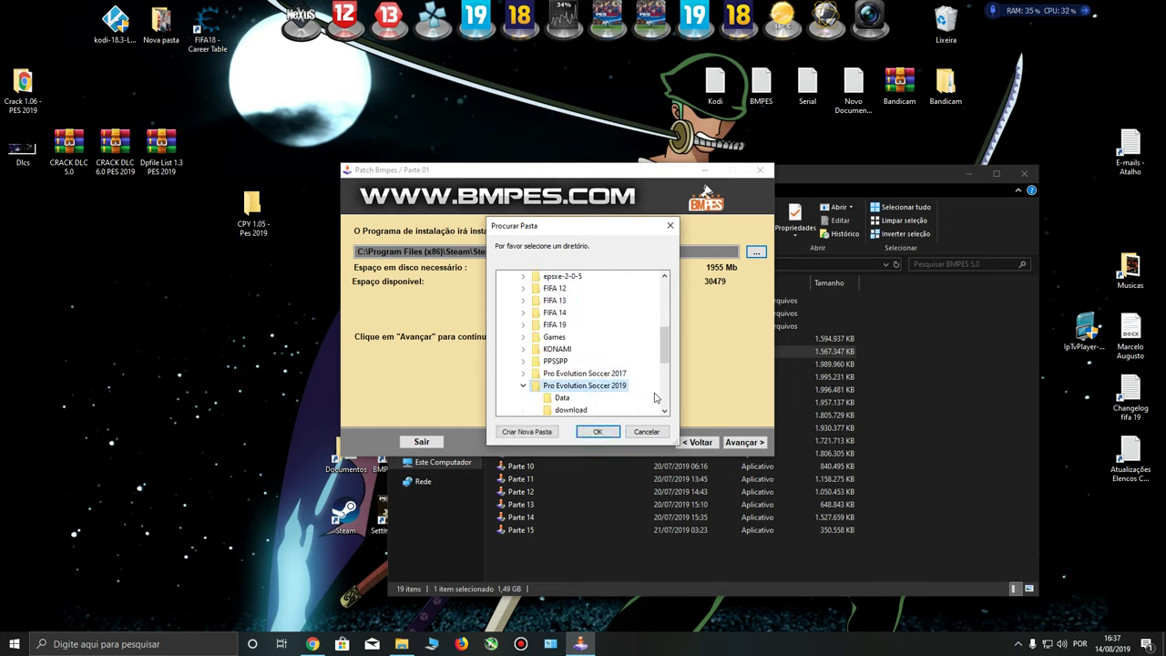
scroll(652, 396, down, 1)
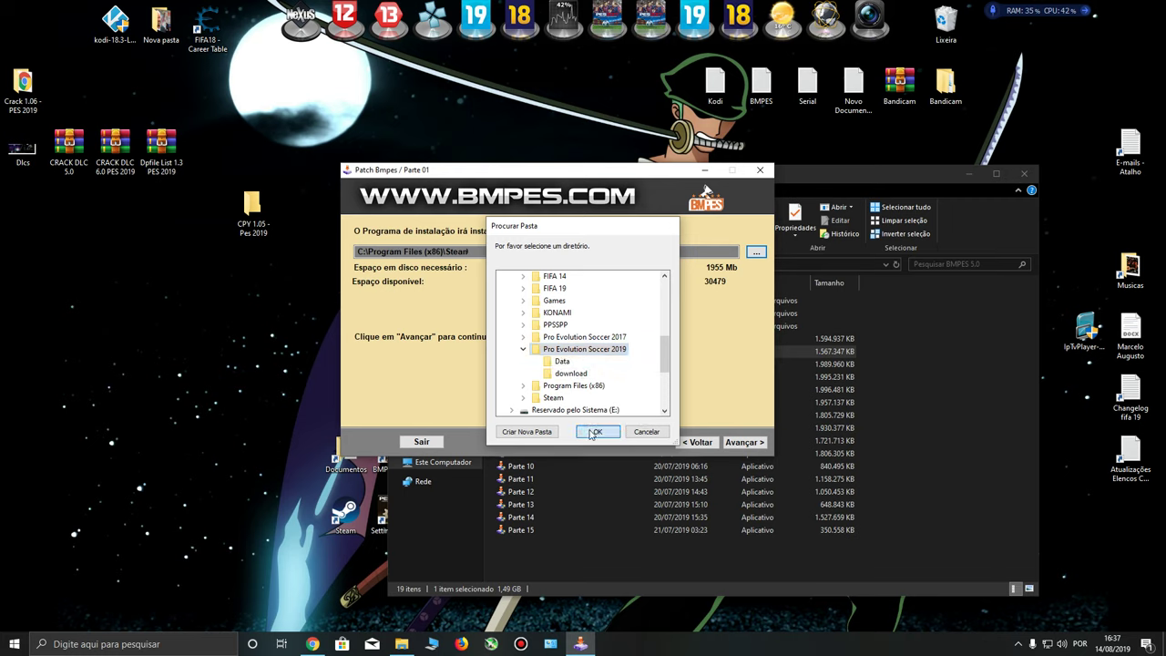
click(598, 432)
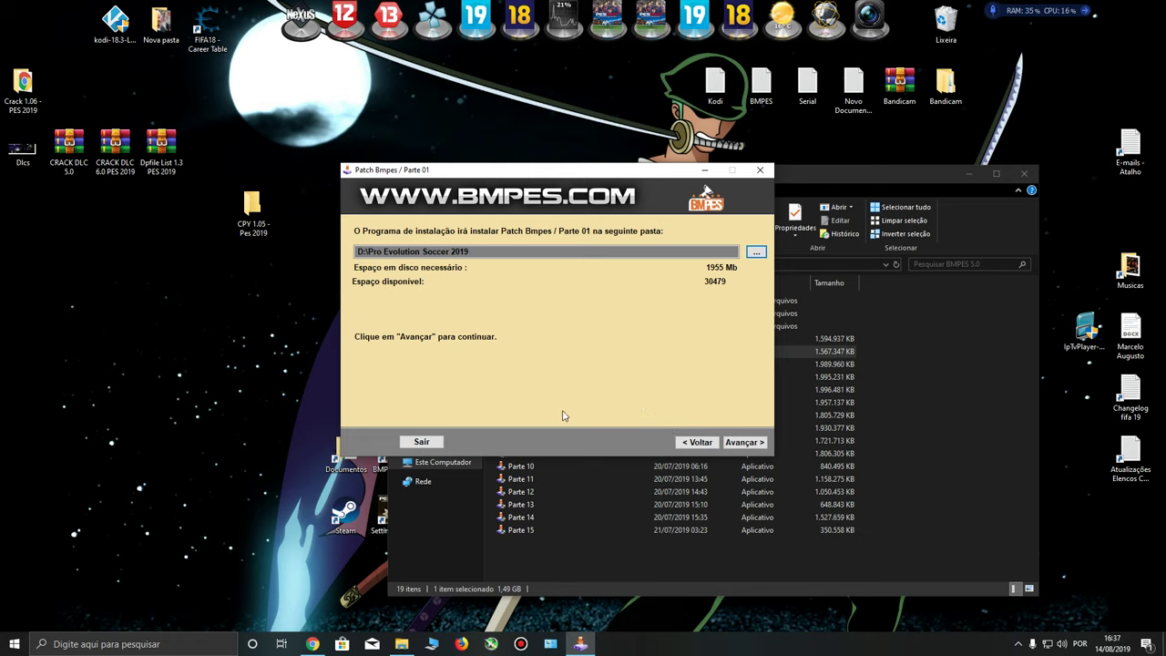
Exit the Parte 01 installer without starting the installation.
click(422, 442)
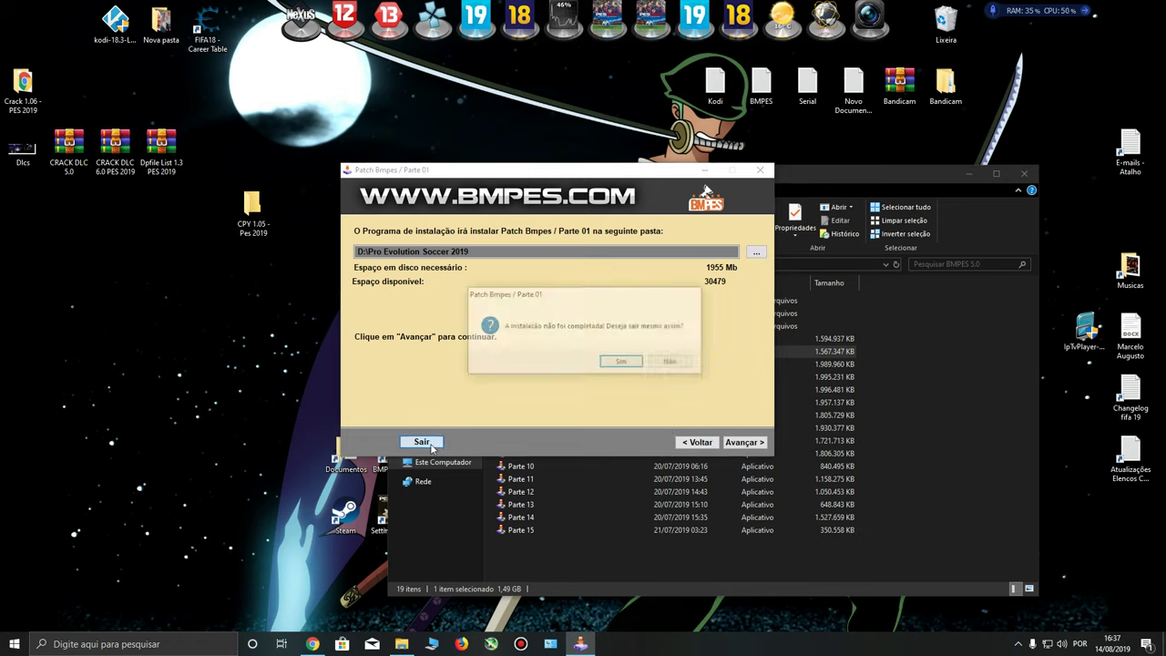
click(620, 362)
click(674, 362)
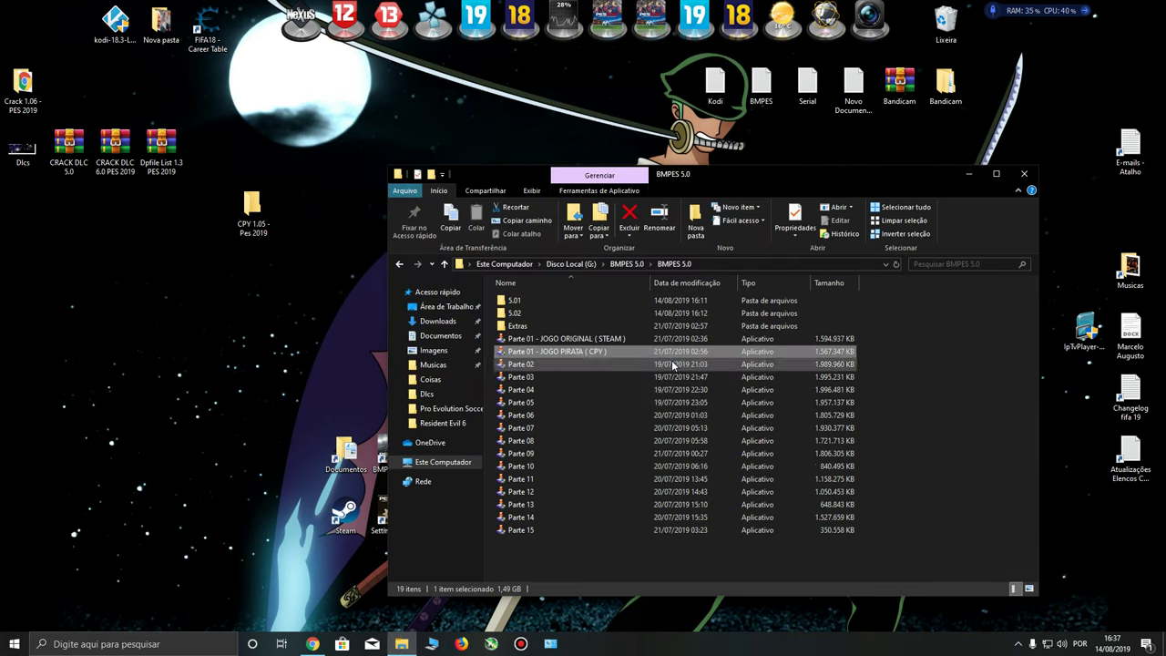
Run the Parte 02 installer as administrator and advance to its destination folder page.
right_click(507, 367)
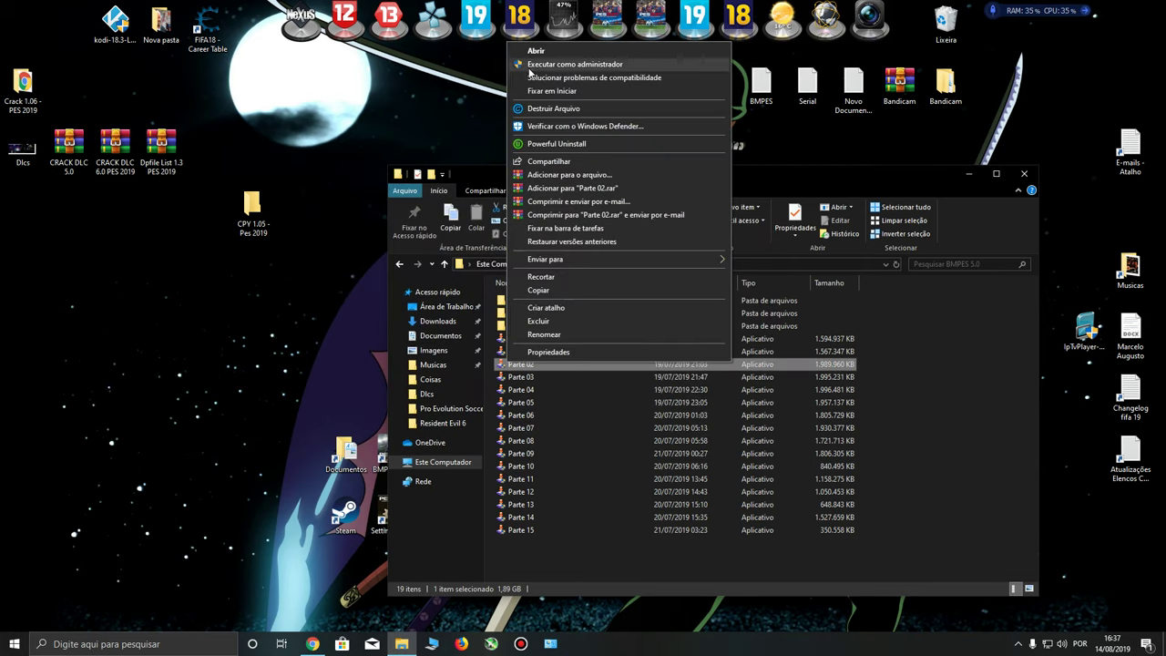
click(529, 65)
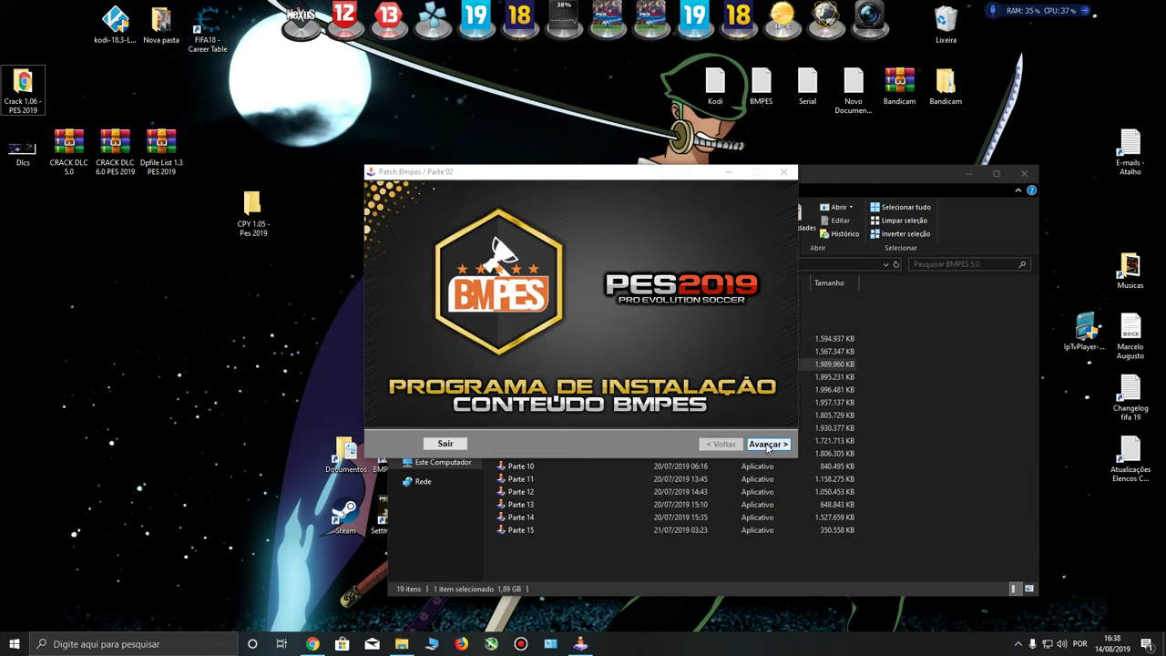
click(767, 445)
click(768, 445)
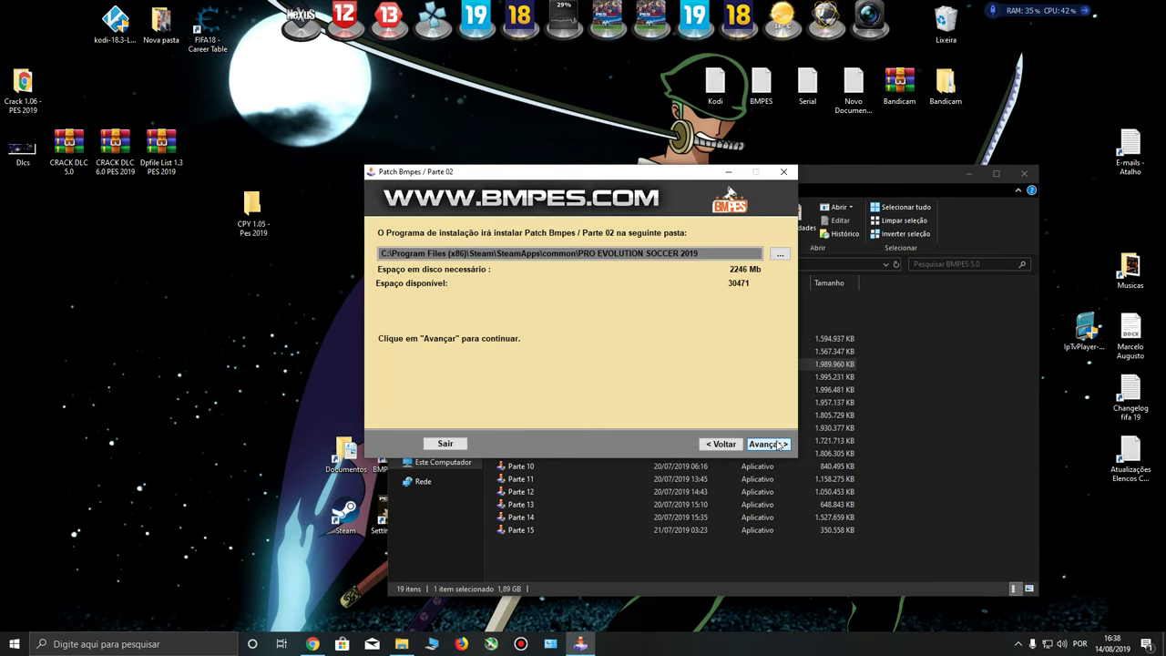
drag(695, 254, 756, 258)
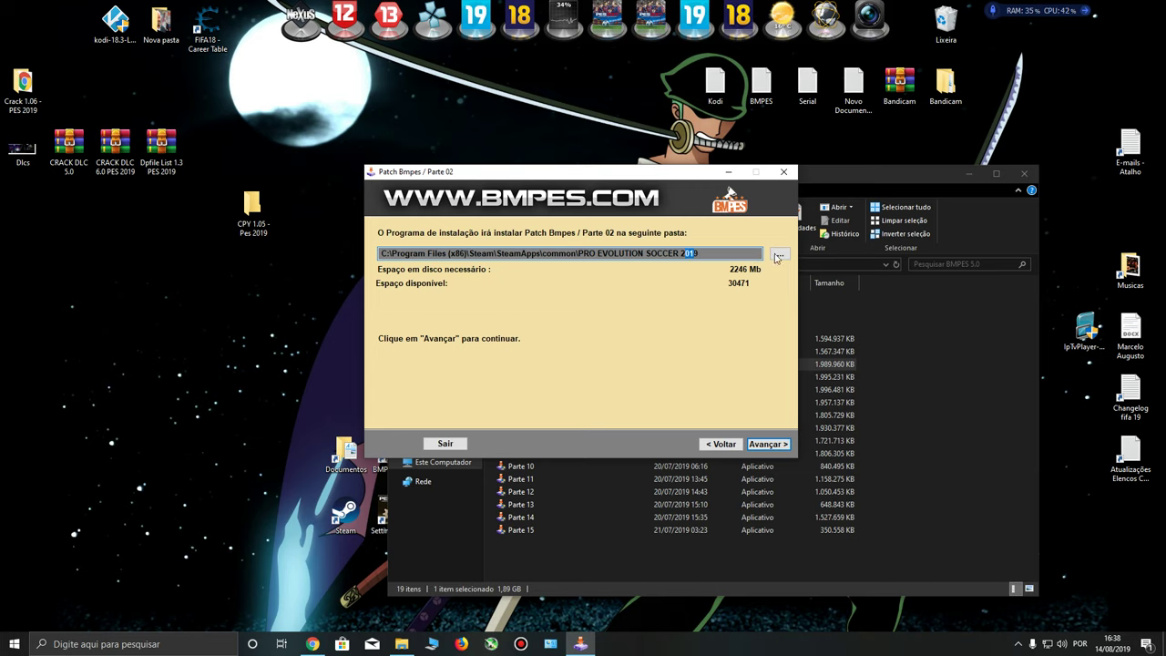
Set the Parte 02 installation folder to D:\Pro Evolution Soccer 2019.
click(779, 256)
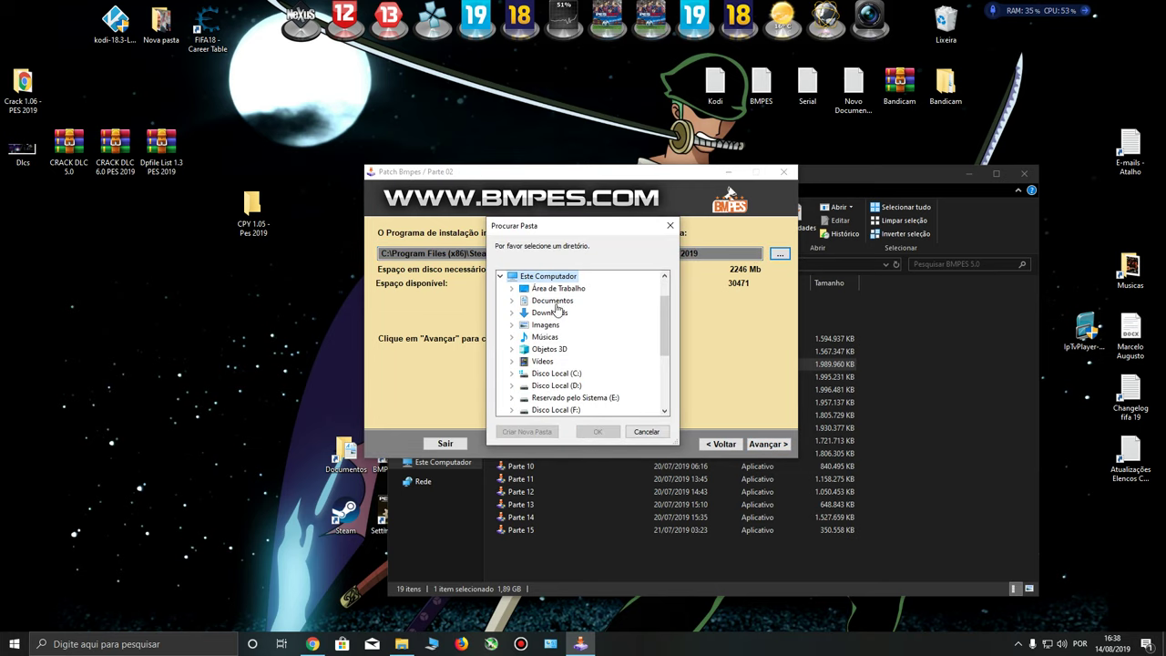
scroll(574, 355, down, 1)
double_click(554, 350)
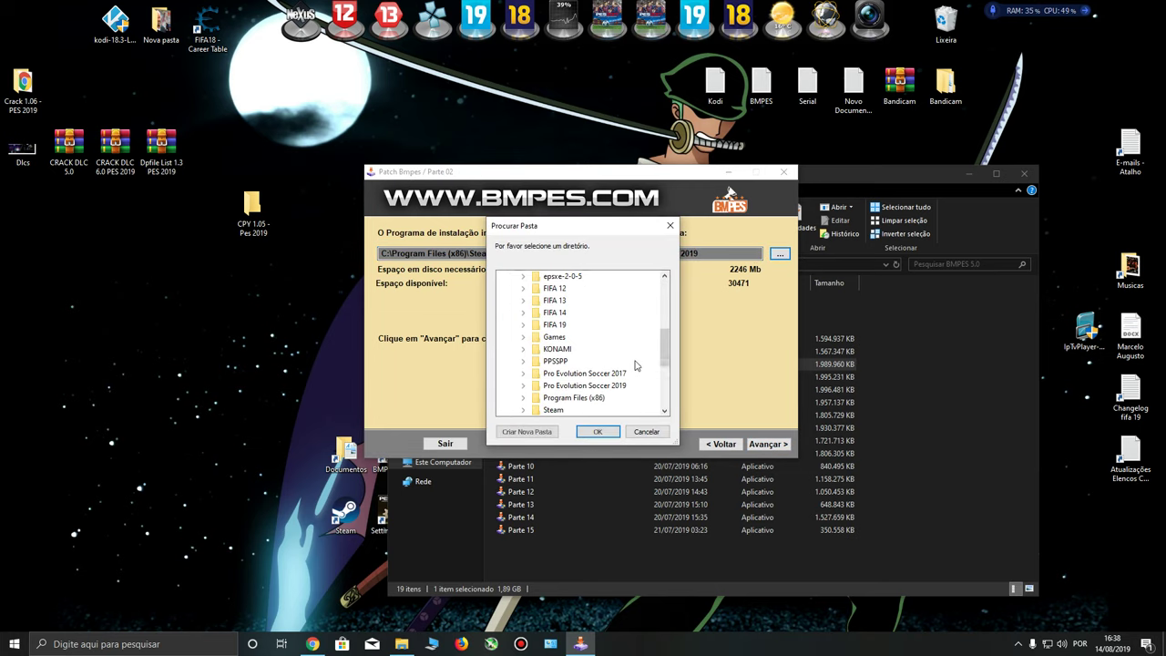
click(585, 385)
click(597, 432)
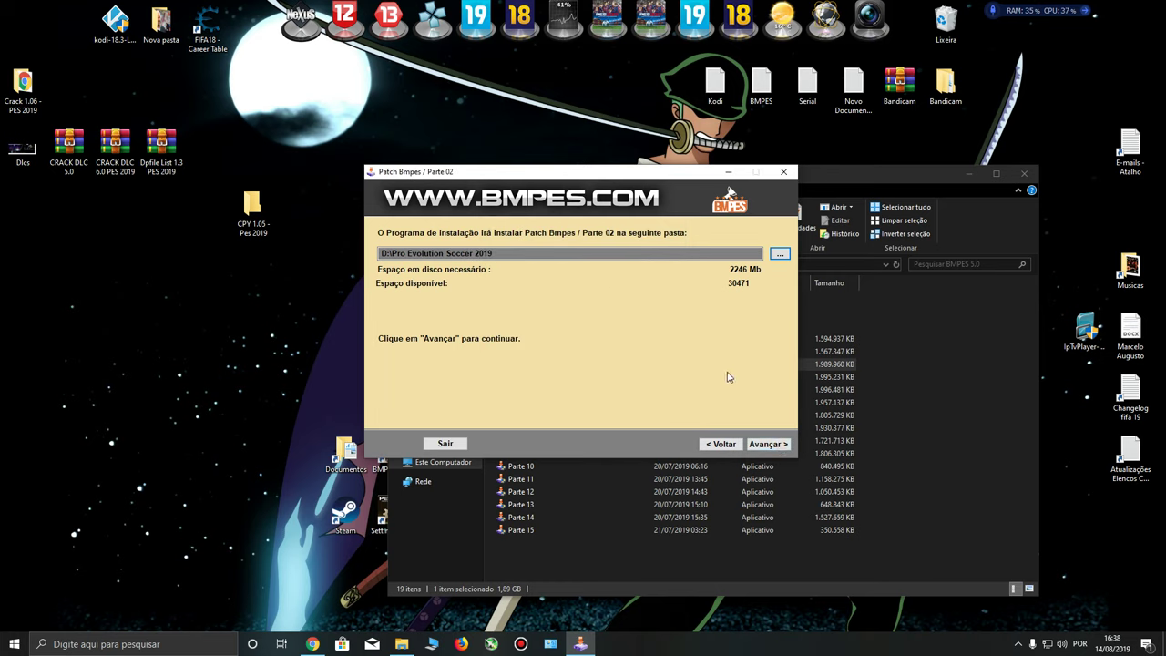
Exit the Parte 02 installer without starting the installation.
click(445, 443)
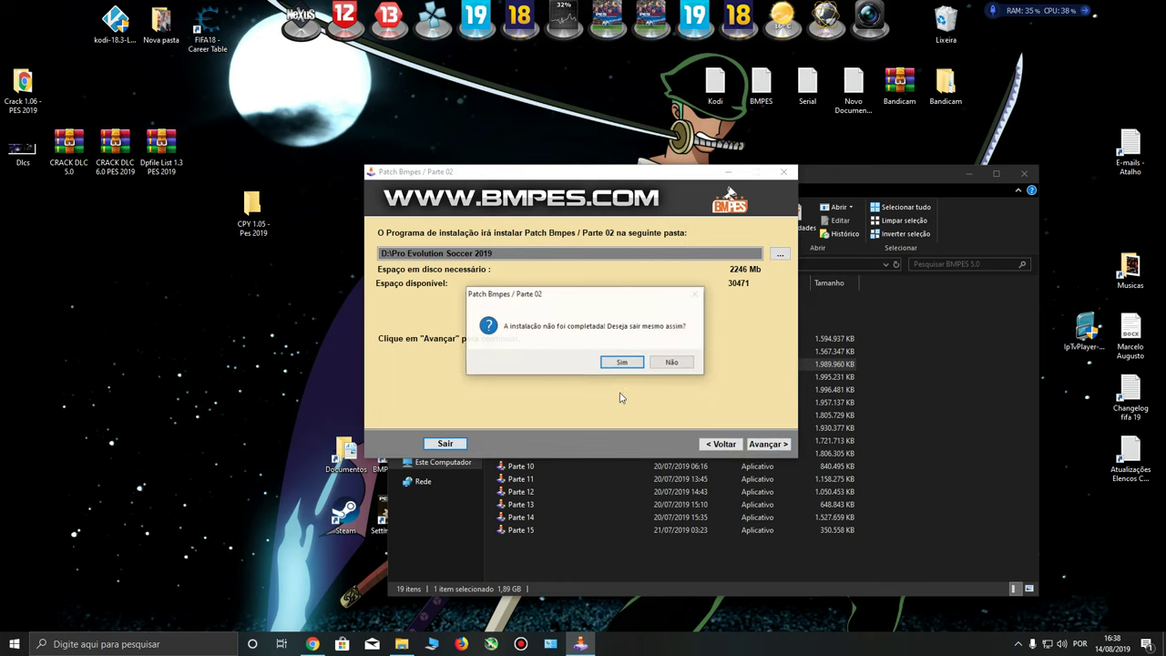
click(619, 363)
click(669, 362)
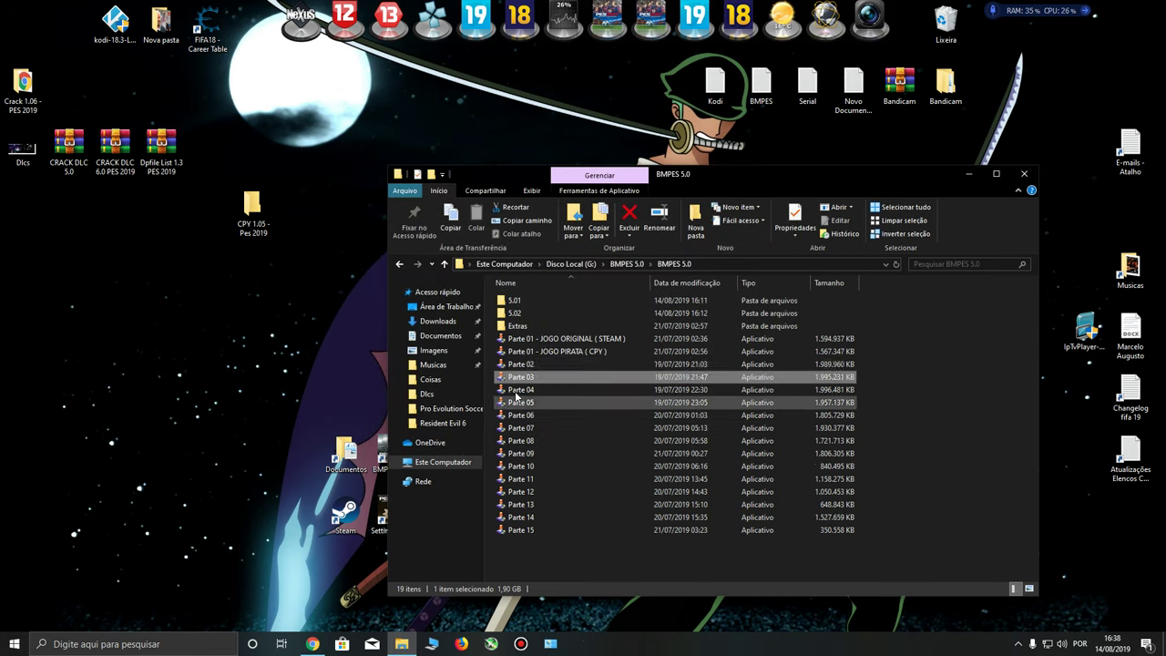
Run the Parte 09 installer as administrator and bring its window to the front.
click(502, 402)
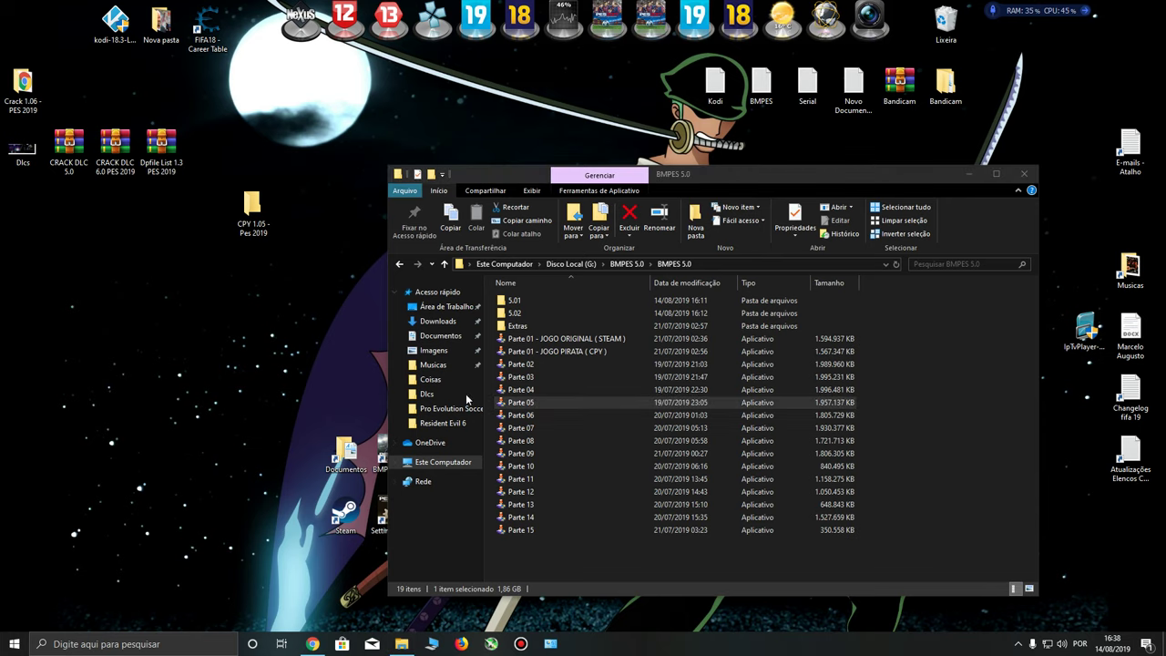
click(510, 452)
right_click(503, 453)
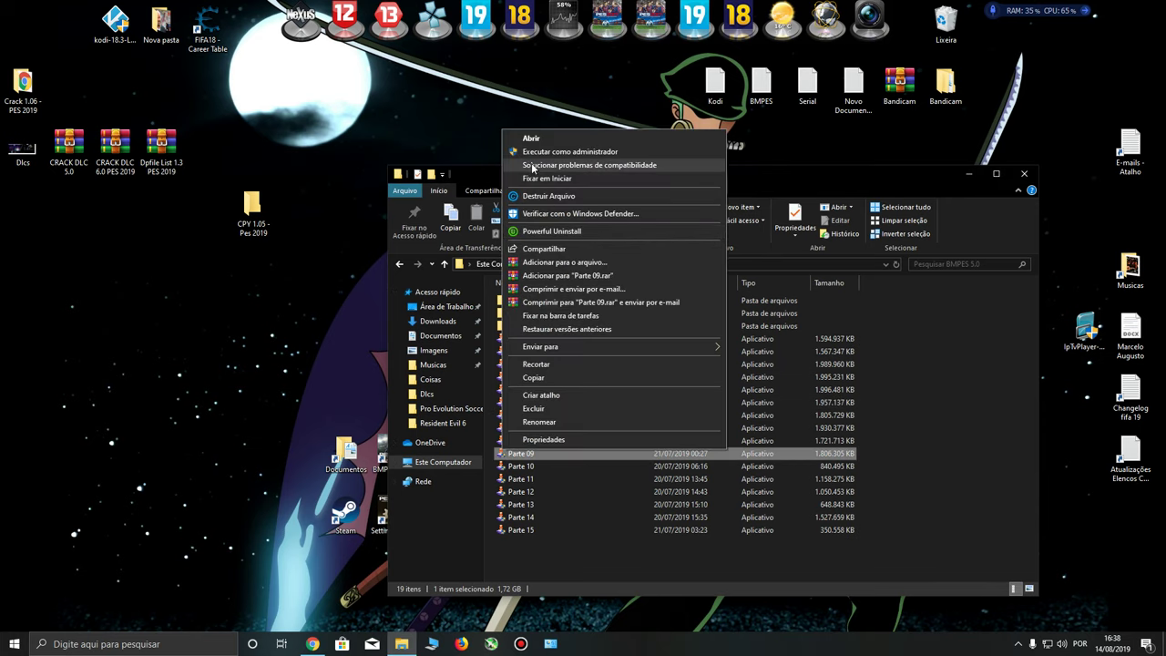
click(239, 265)
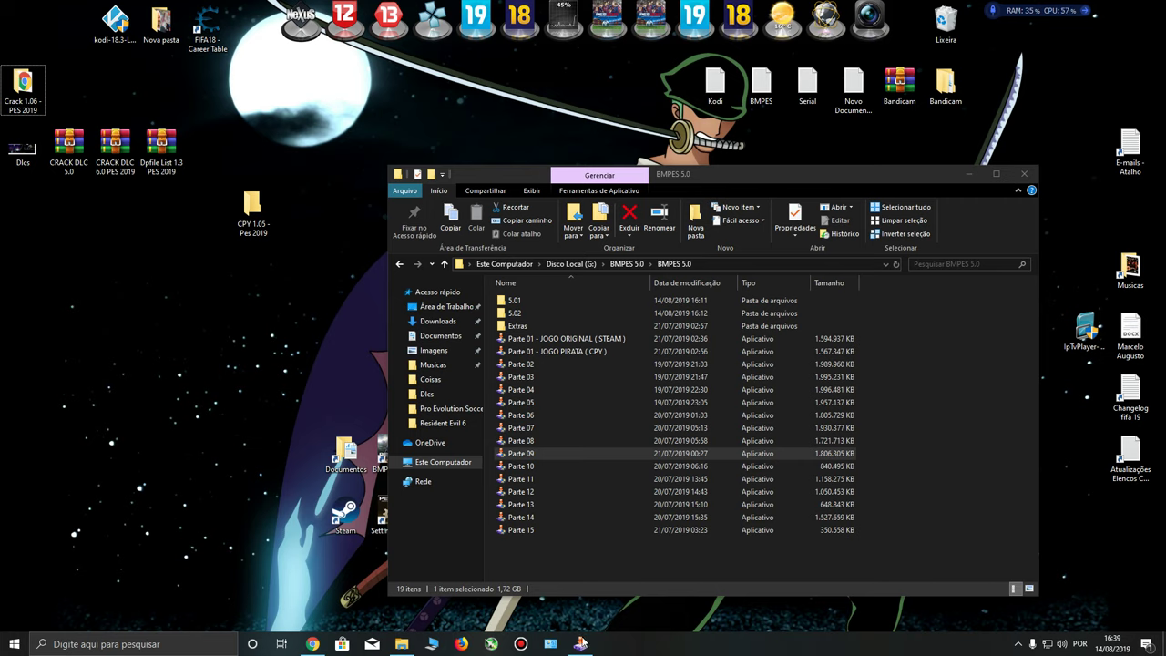
click(581, 643)
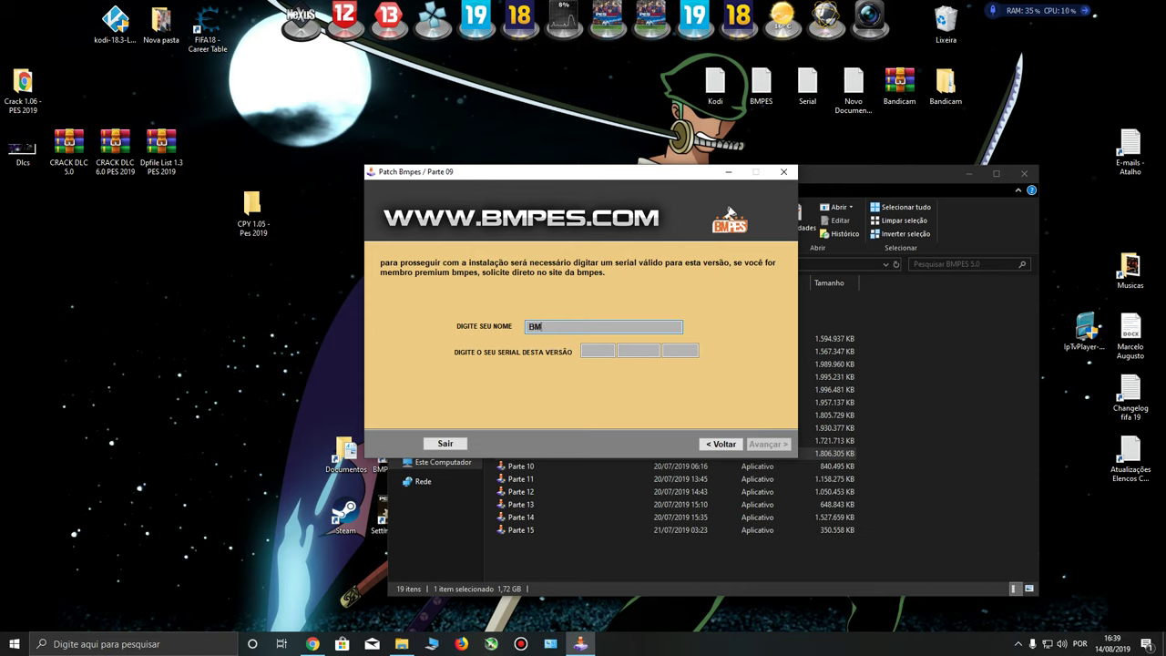
Enter BMPES as the name in the Parte 09 installer and move its window aside.
text(BMPES)
drag(488, 179, 732, 272)
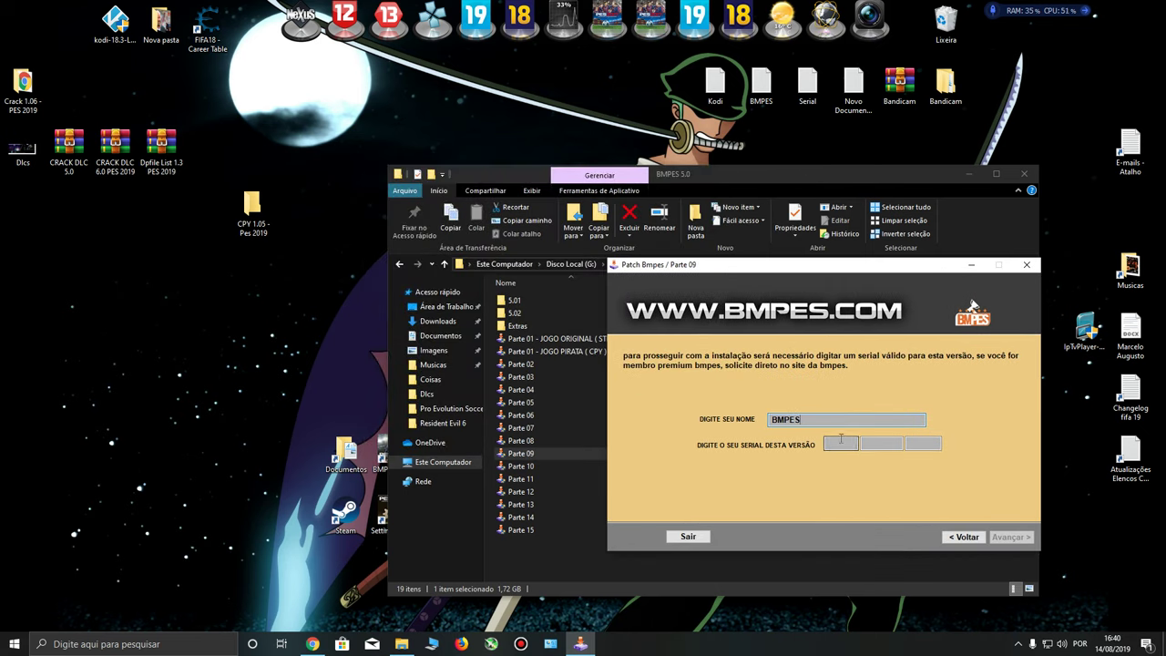
click(1017, 644)
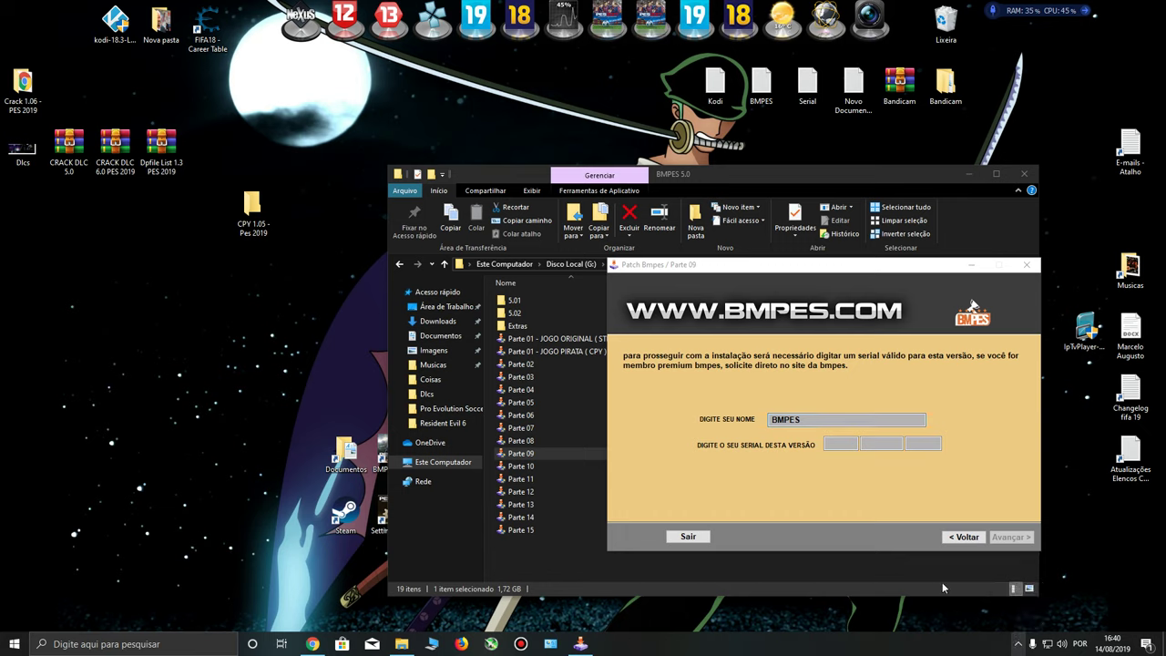
click(814, 424)
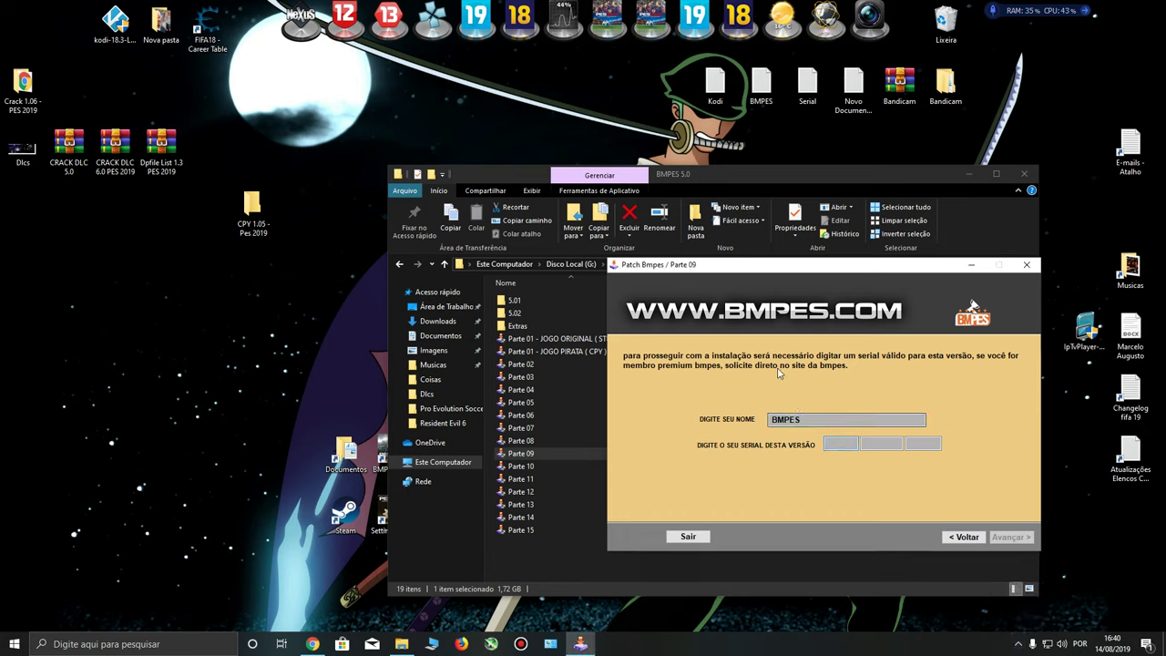
Open the Serial note on the desktop and copy its first block into the installer's first serial field.
double_click(807, 86)
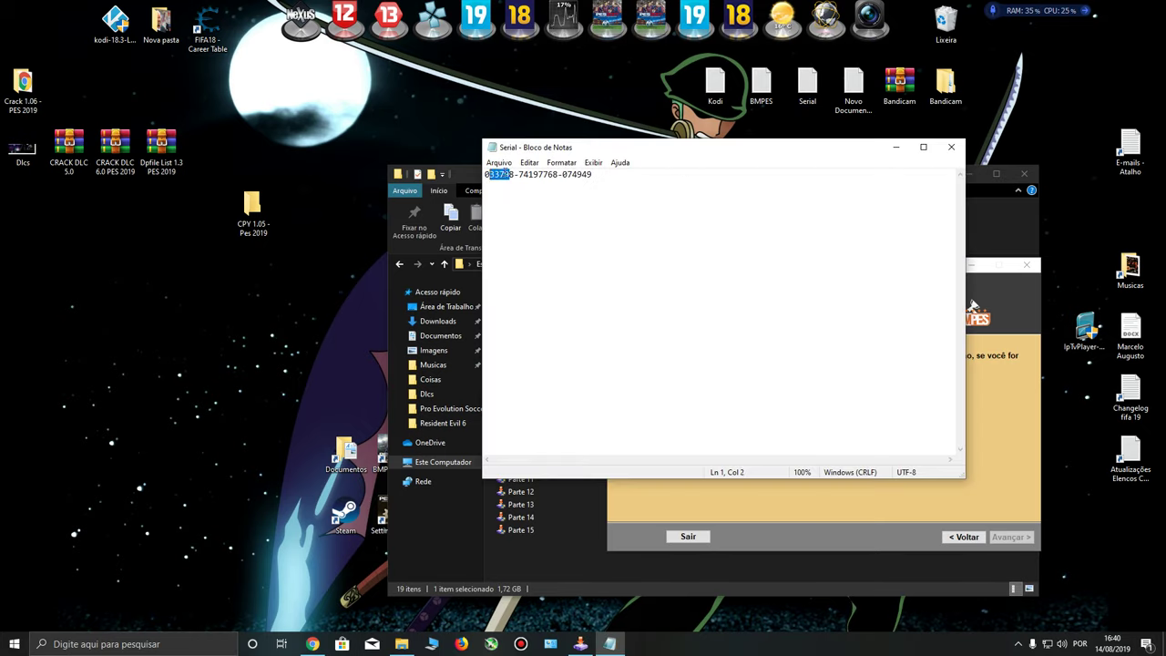
drag(516, 175, 484, 174)
key(ctrl+v)
click(693, 499)
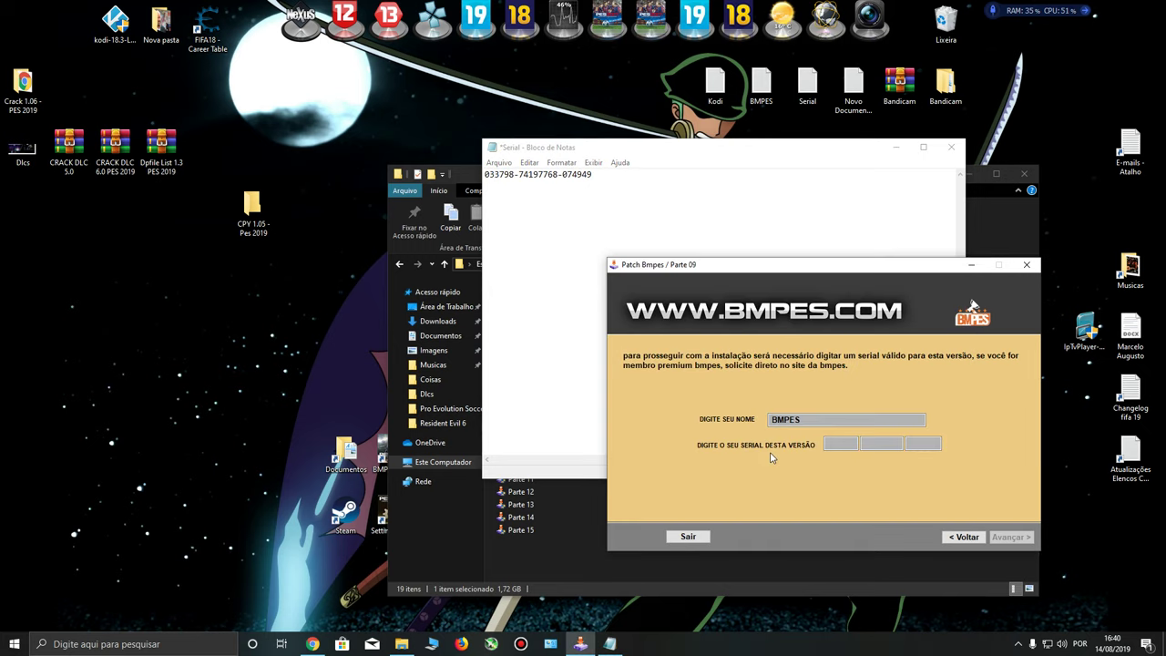
click(837, 441)
key(ctrl+v)
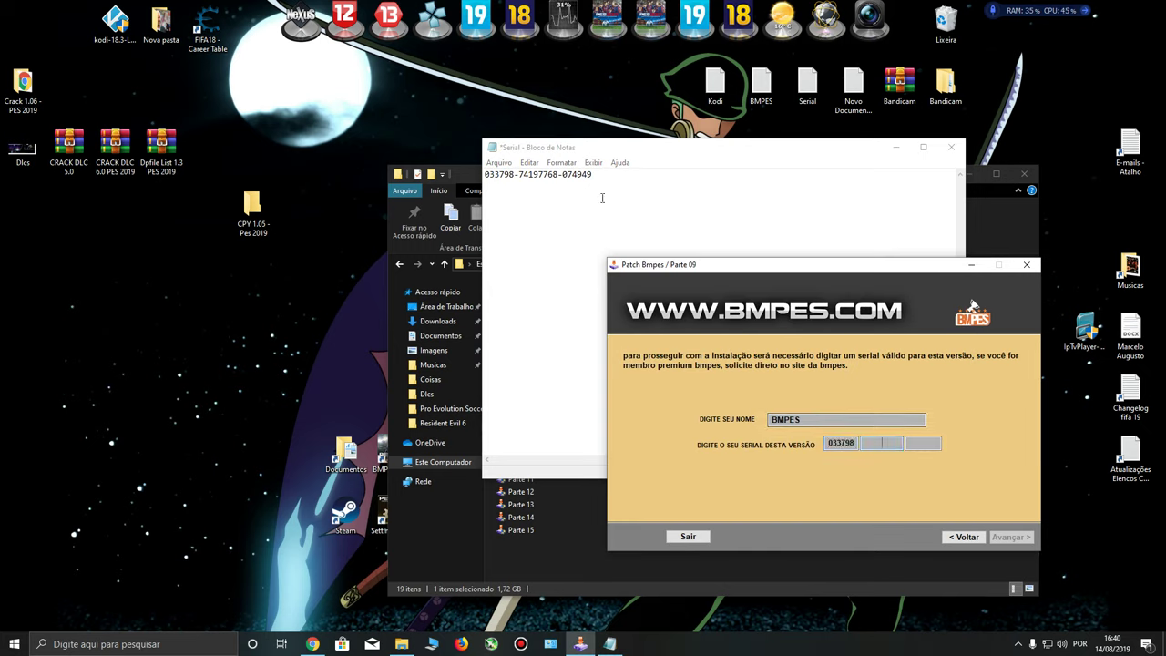
Copy the second and third serial blocks from the Serial note into the Parte 09 installer's remaining serial fields and proceed to the install folder page.
drag(557, 174, 517, 174)
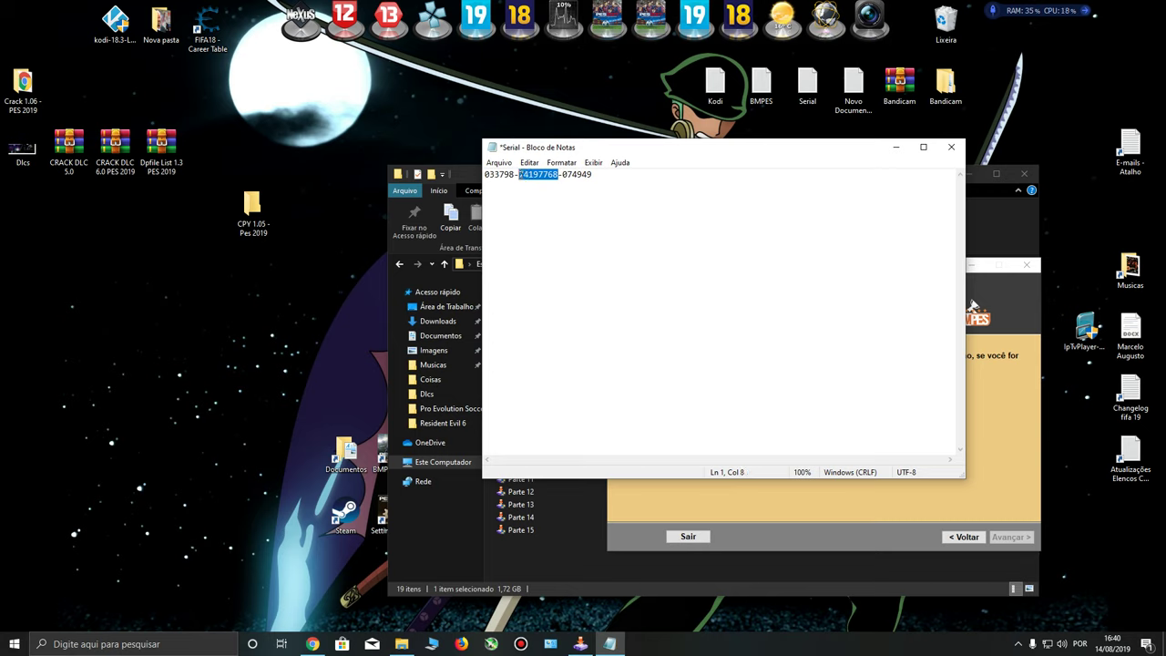
key(ctrl+c)
key(alt+Tab)
key(ctrl+v)
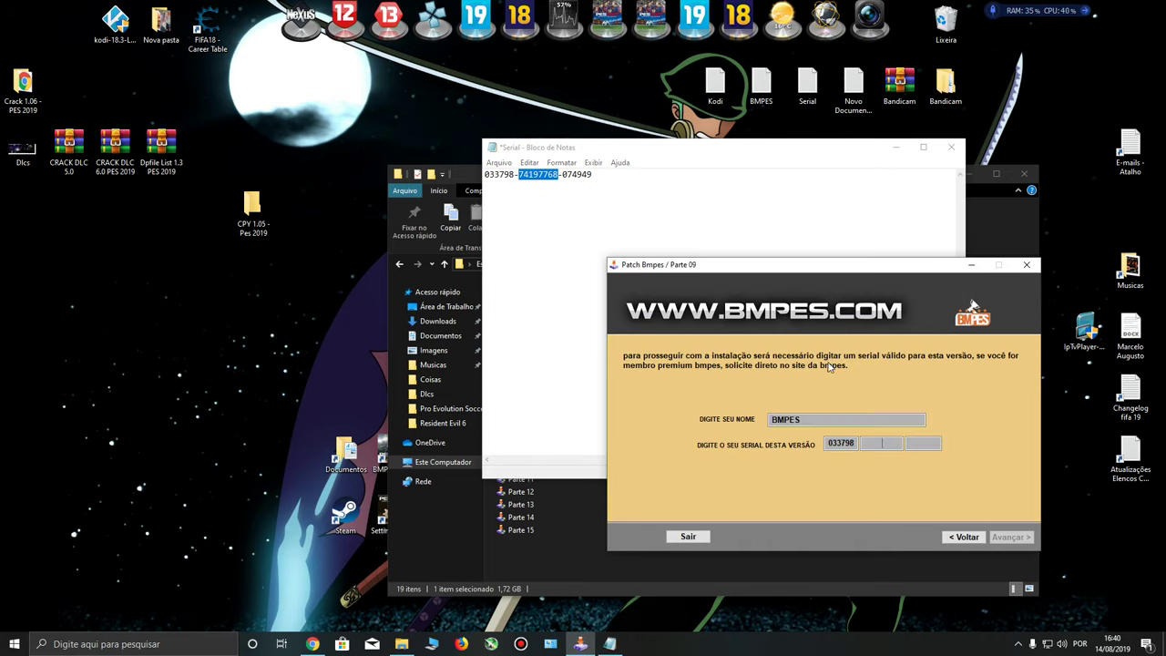
drag(698, 222, 562, 176)
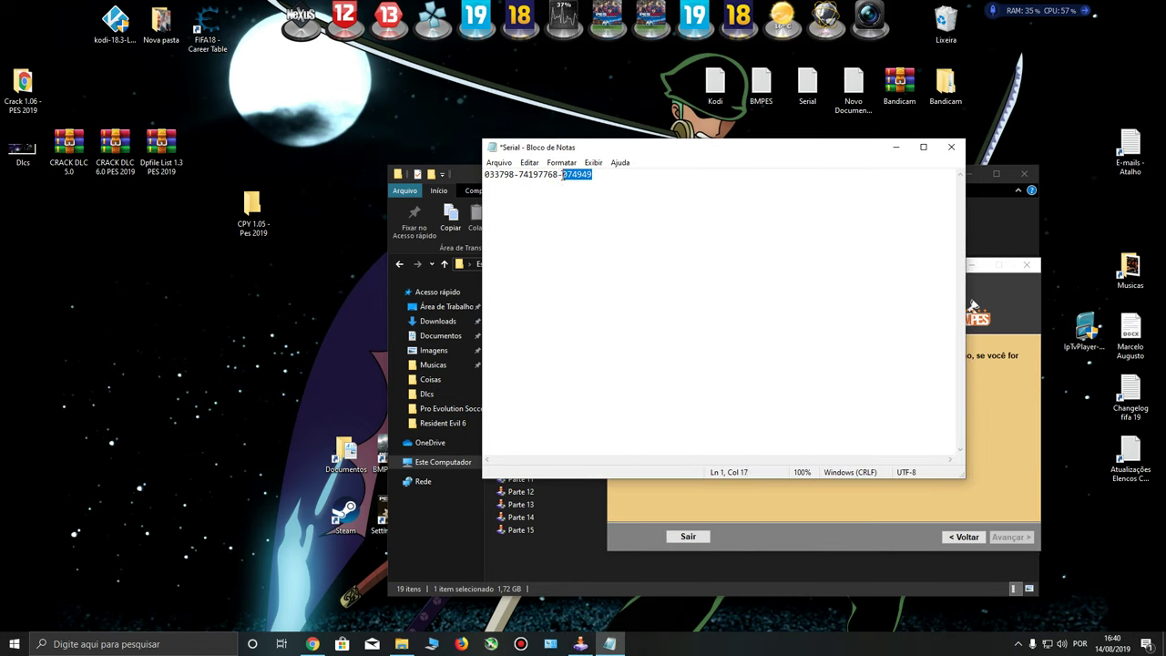
key(ctrl+c)
key(alt+Tab)
key(ctrl+v)
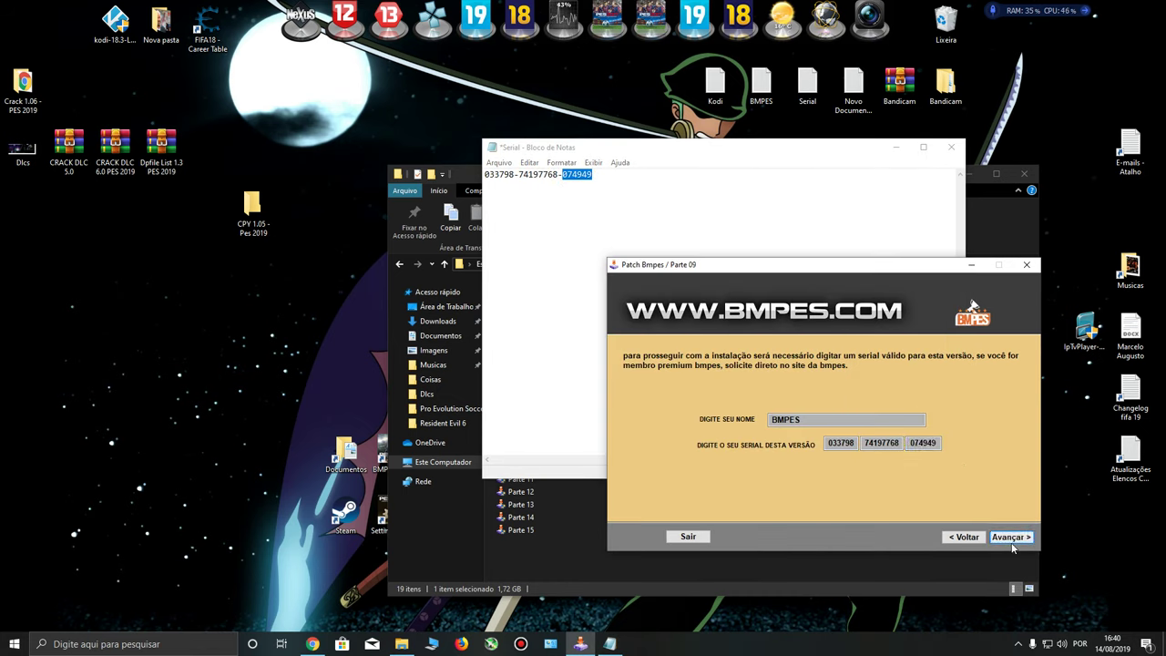
click(1011, 536)
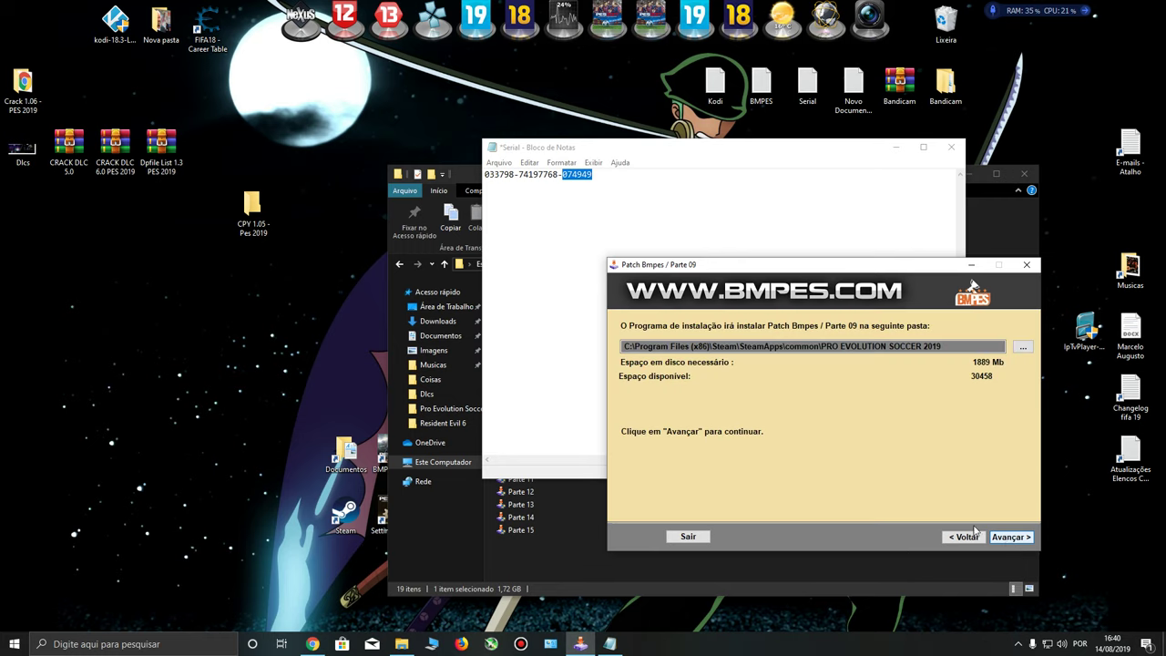
Exit the Parte 09 installer without installing, then close the Serial note and save its changes.
click(688, 536)
click(622, 361)
click(681, 361)
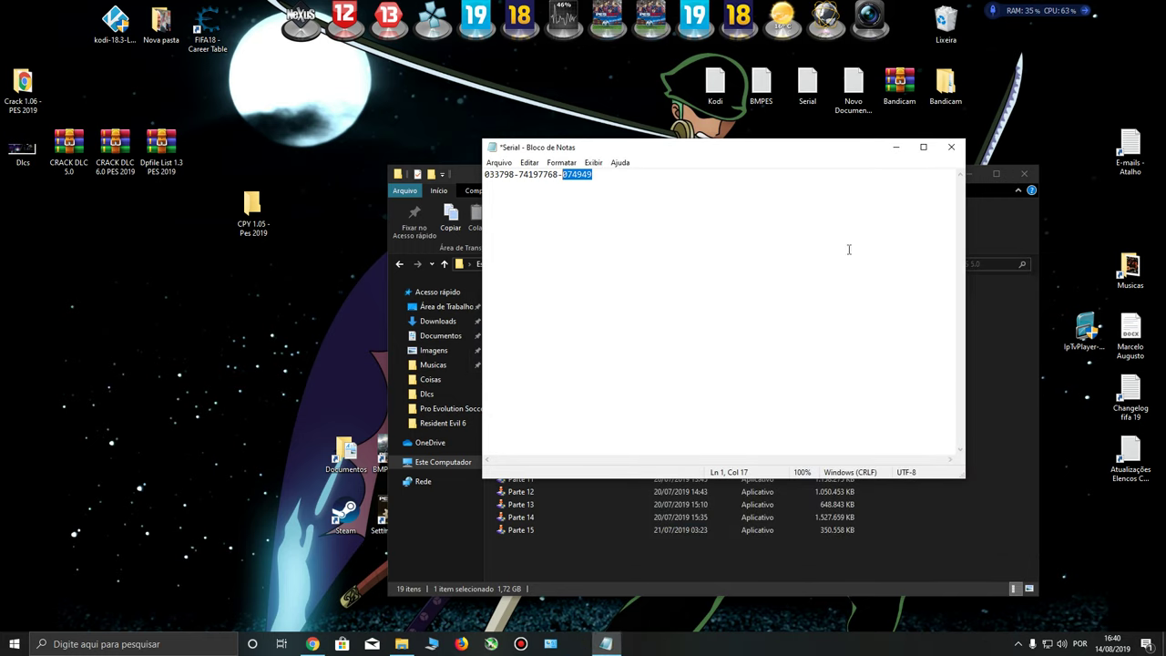
click(953, 147)
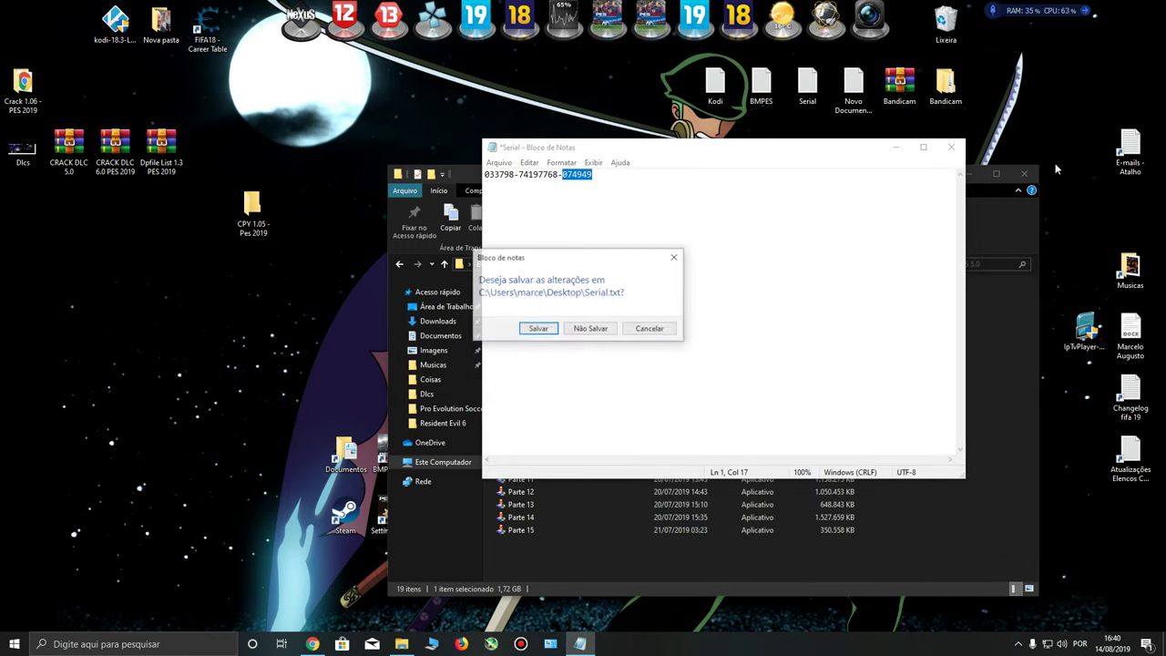
click(537, 329)
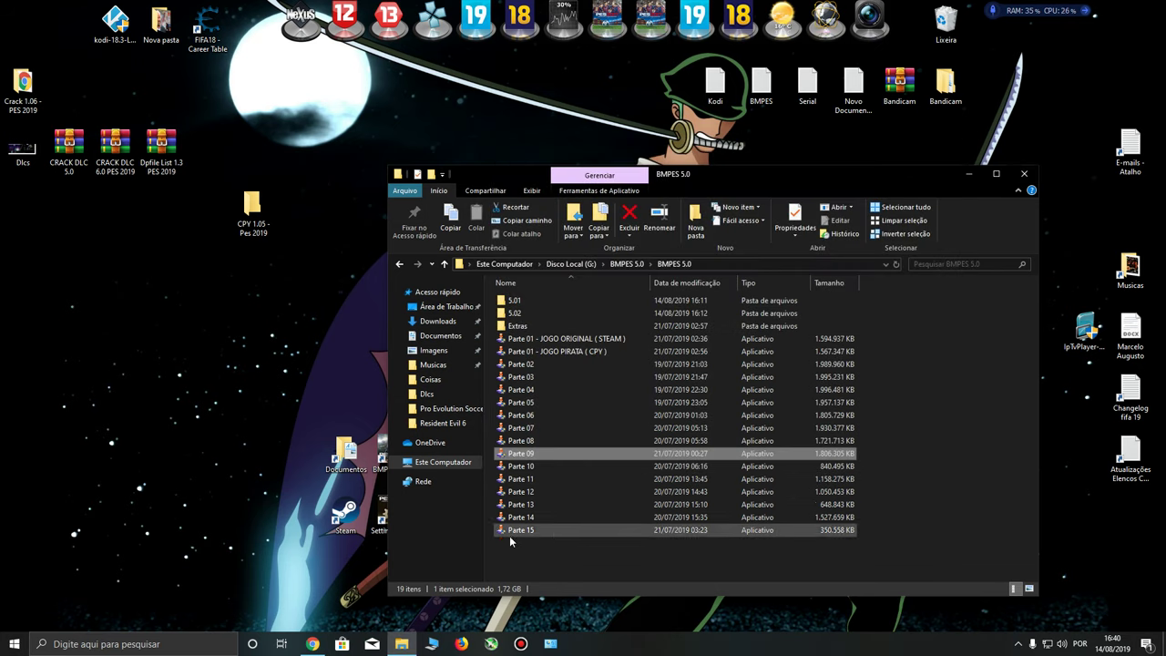
Run the Parte 15 installer from the BMPES 5.0 folder and advance past its instructions to the game version choice.
click(134, 398)
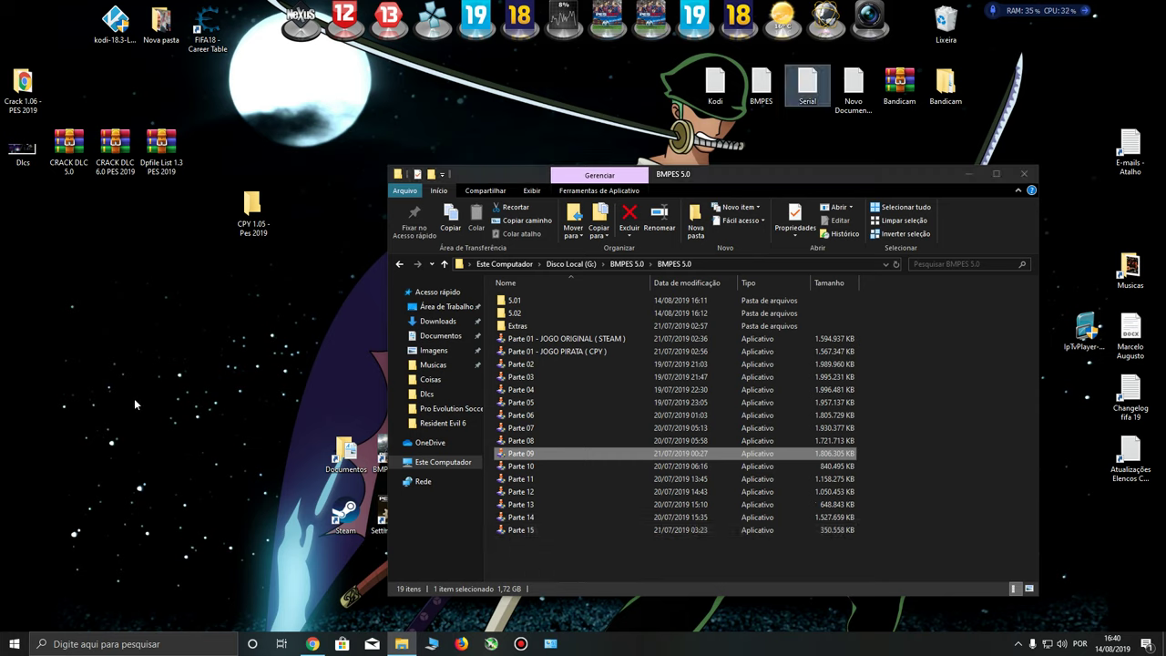
click(532, 531)
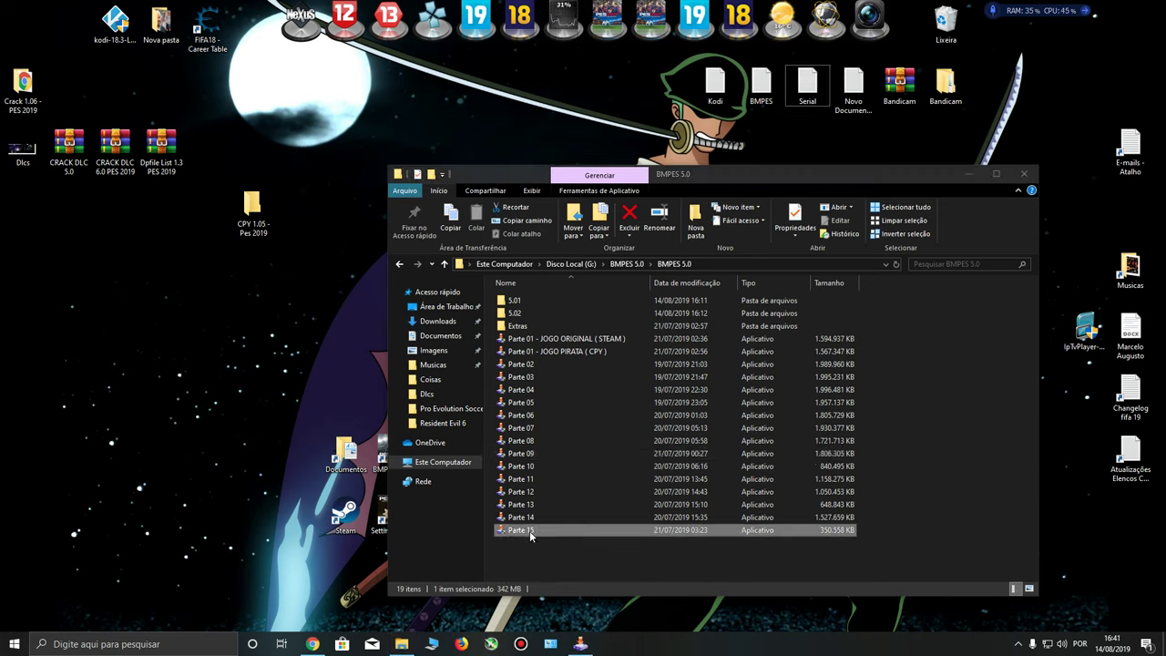
double_click(532, 530)
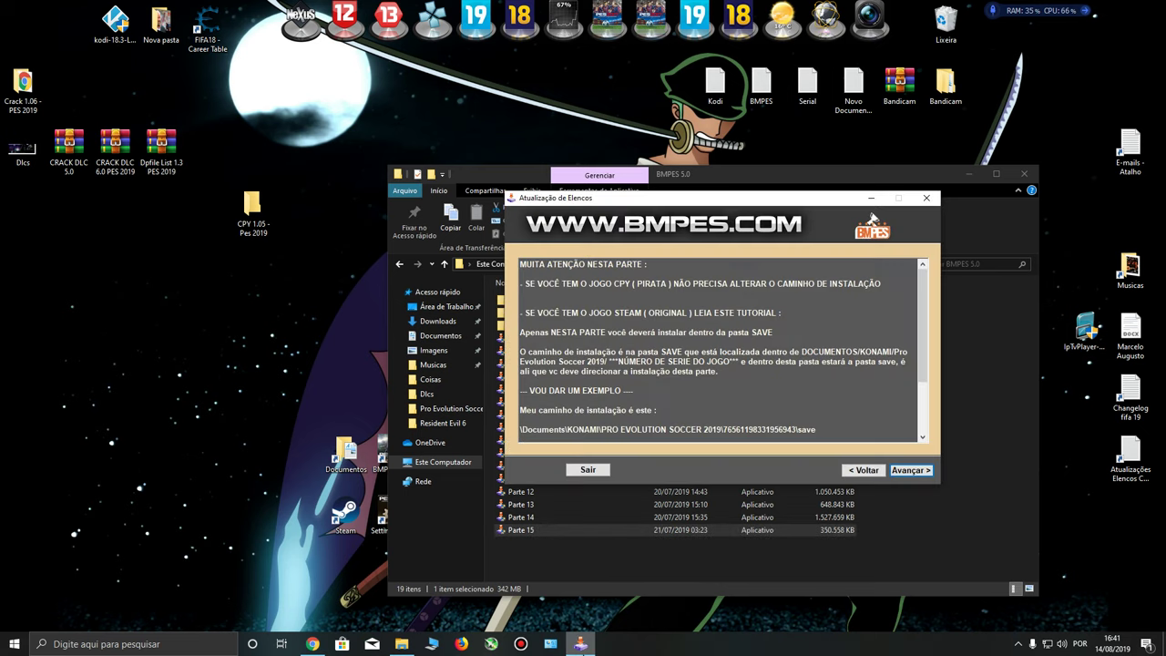
click(910, 470)
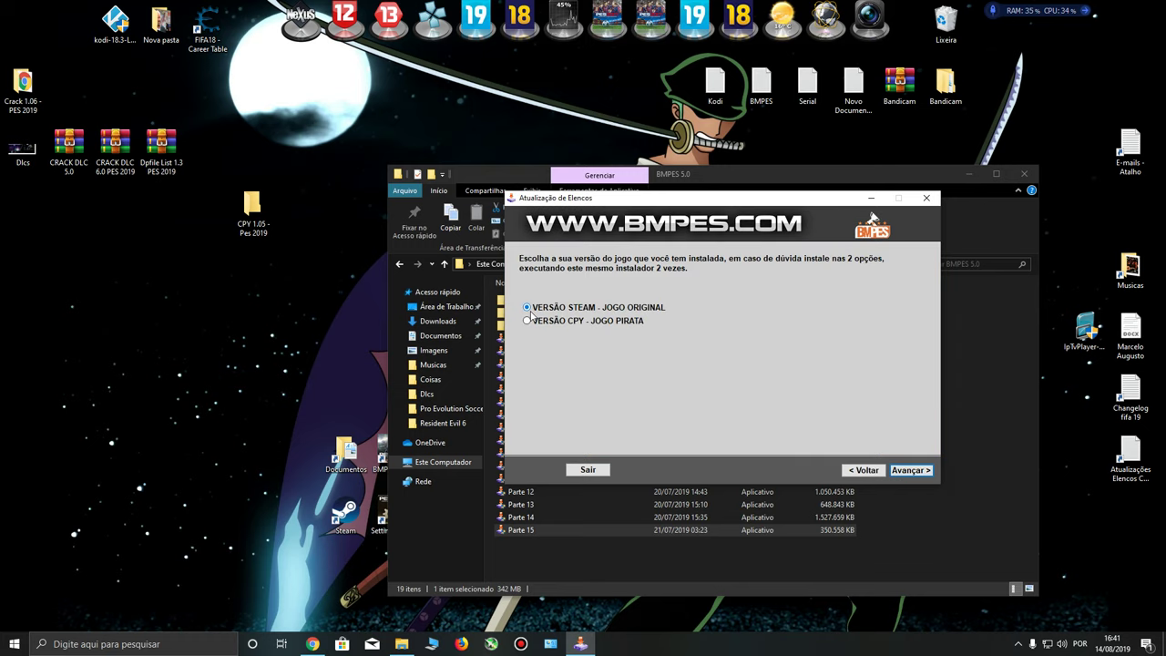
Choose VERSÃO CPY - JOGO PIRATA, review its preset save folder path, and return to the game version choice.
click(527, 322)
click(911, 470)
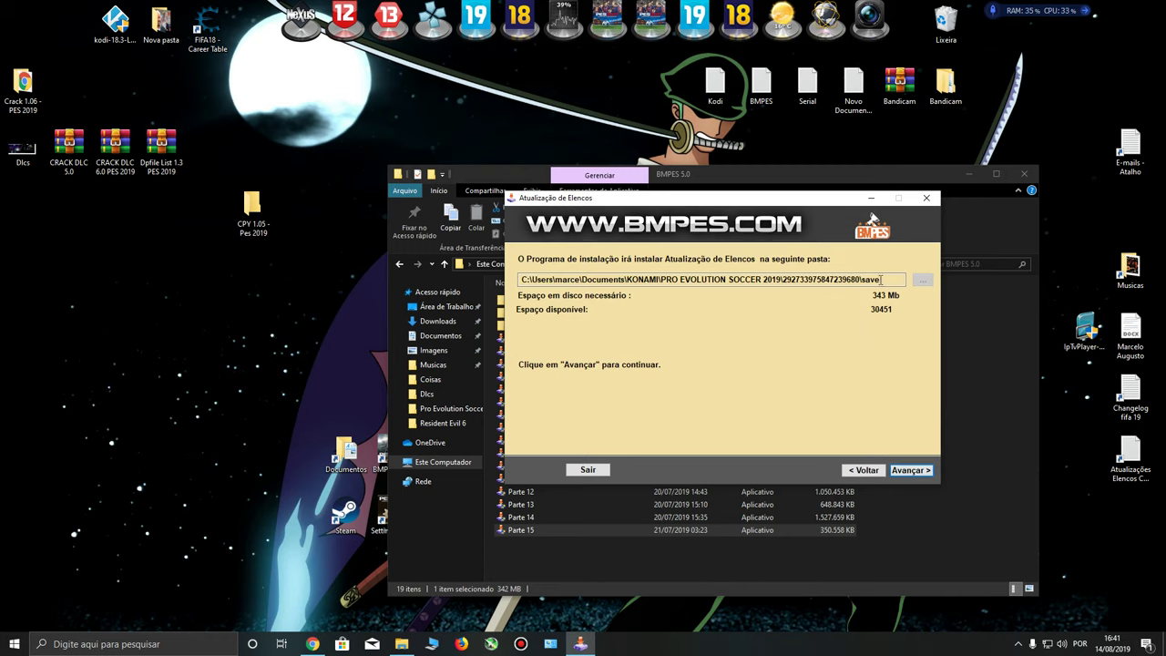
drag(900, 280, 516, 265)
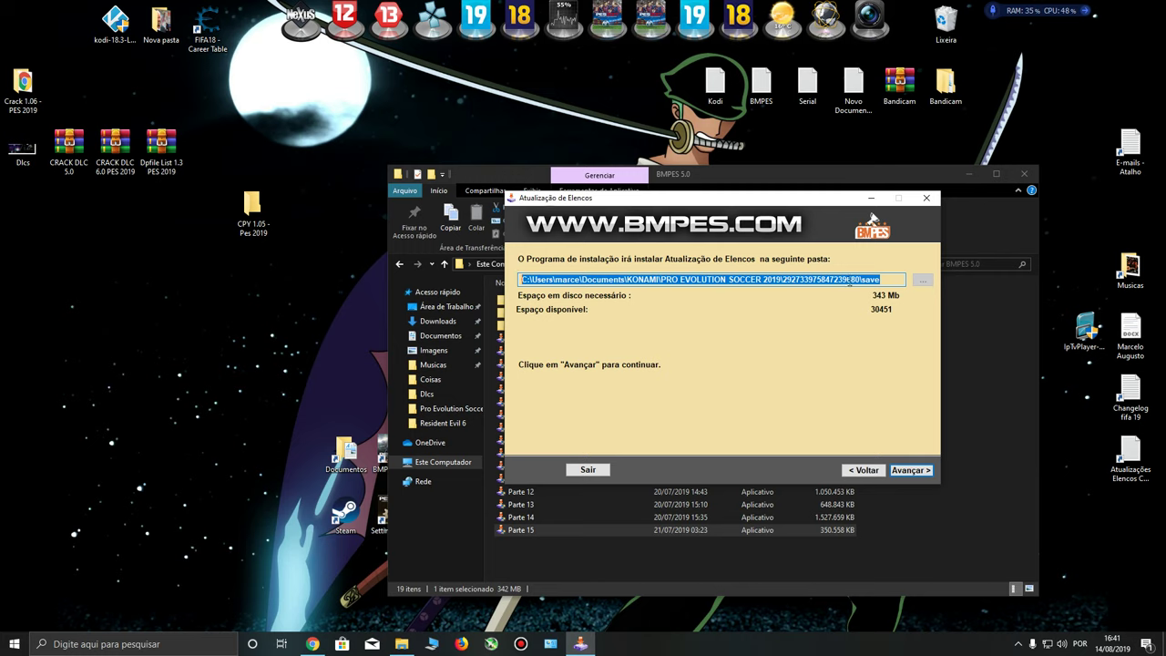
drag(885, 280, 745, 280)
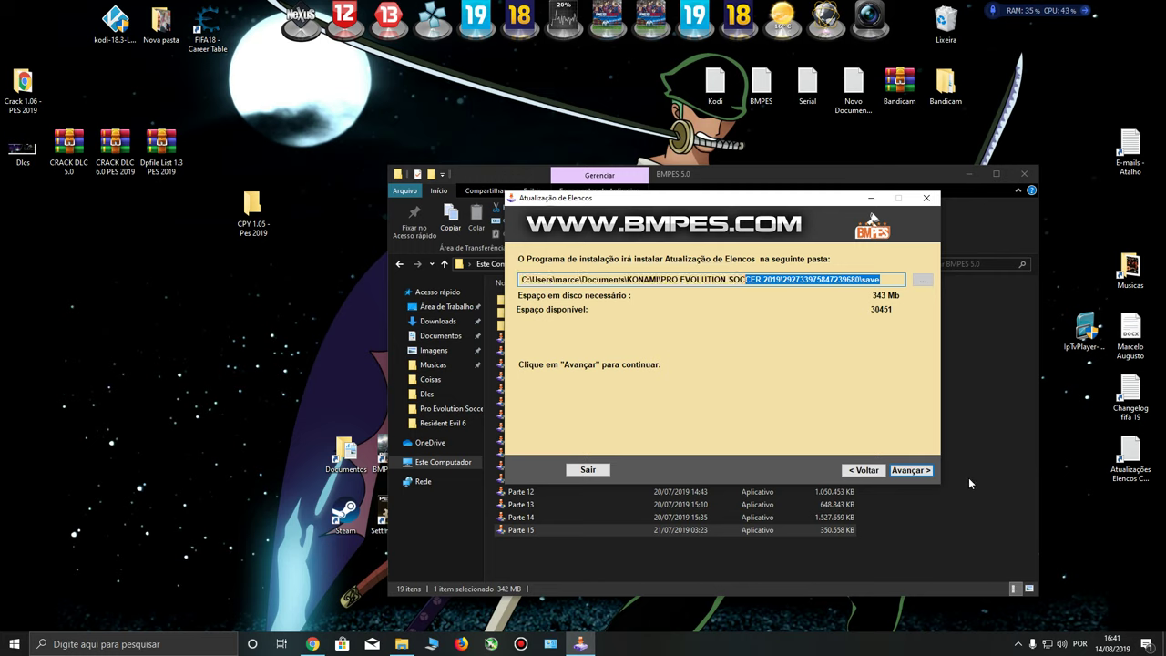
click(922, 470)
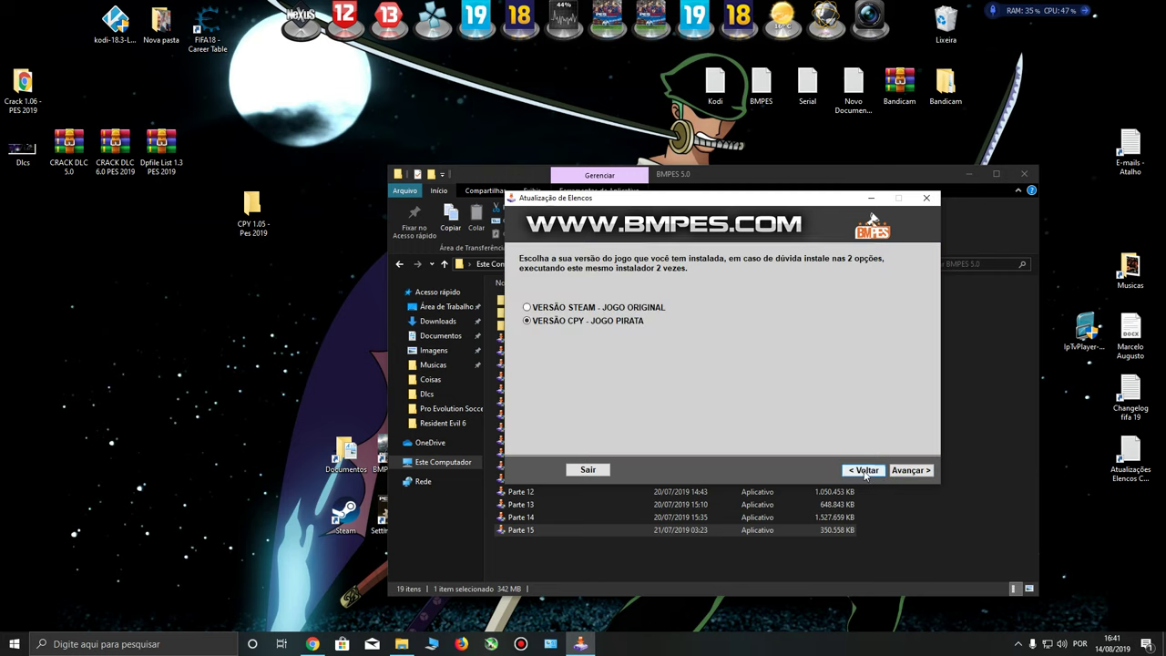
Choose VERSÃO STEAM - JOGO ORIGINAL and set the install folder to save, inside the numbered folder under Documents\KONAMI\PRO EVOLUTION SOCCER 2019.
click(597, 307)
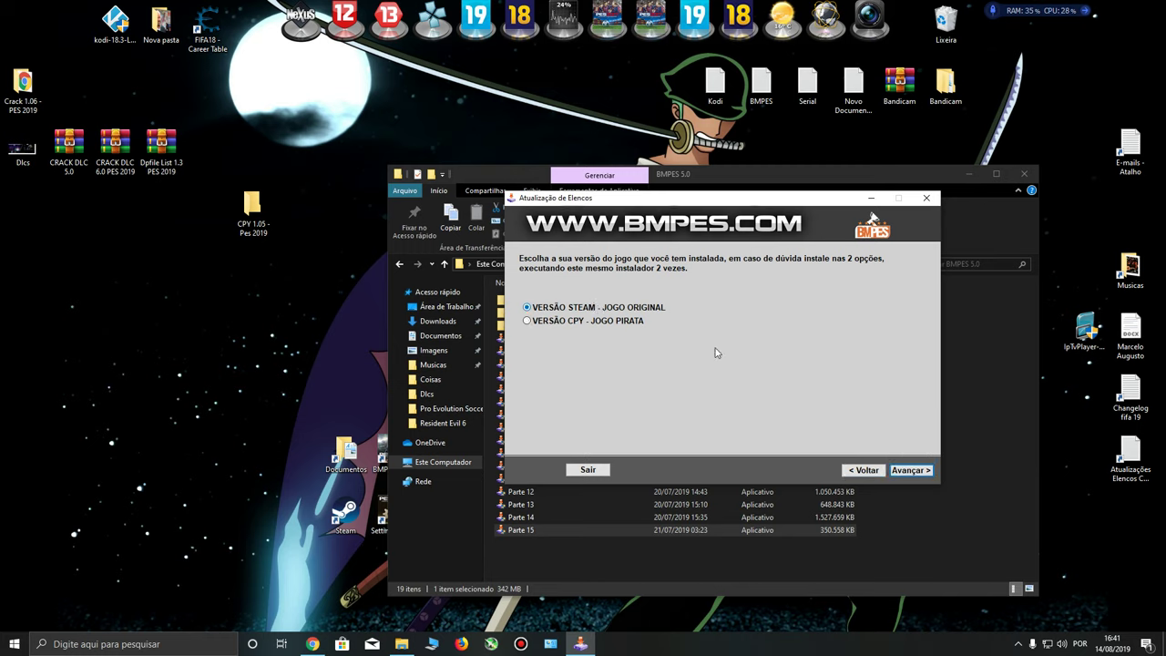
click(922, 471)
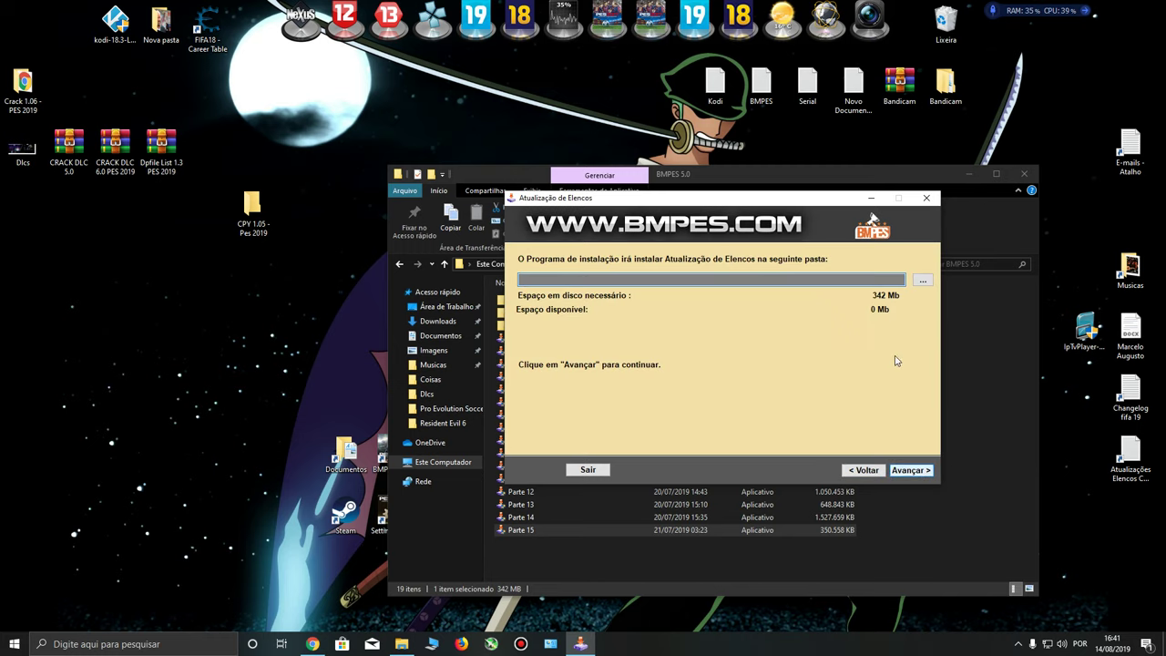
click(924, 282)
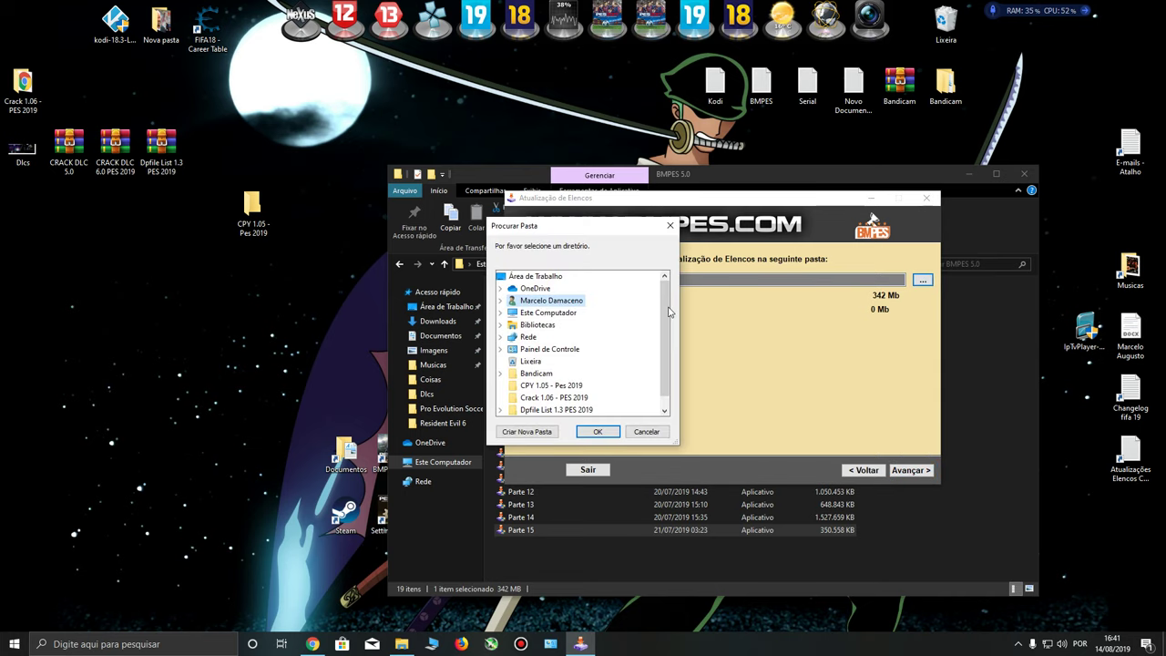
double_click(554, 301)
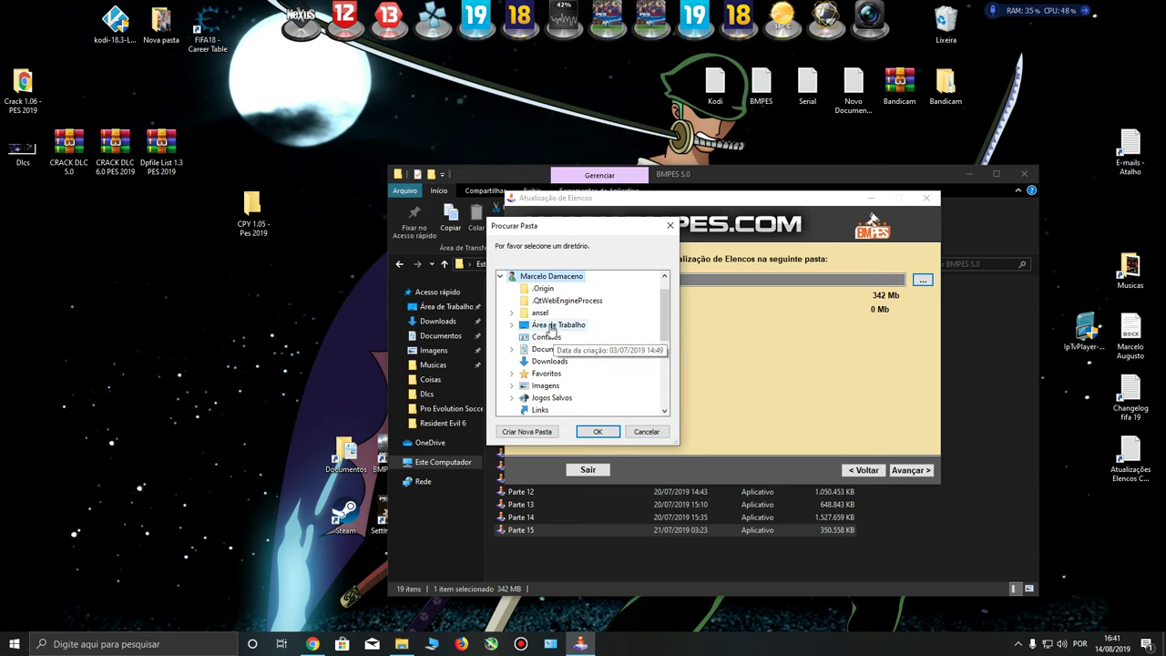
double_click(552, 349)
scroll(583, 365, down, 2)
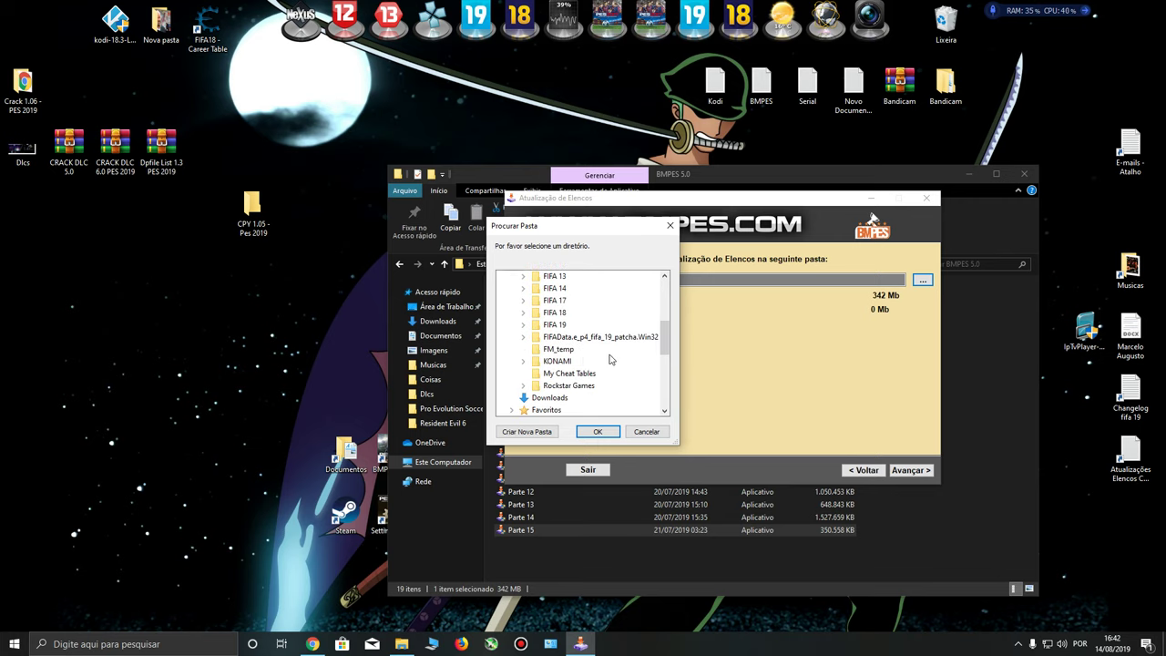
double_click(556, 362)
scroll(555, 364, down, 1)
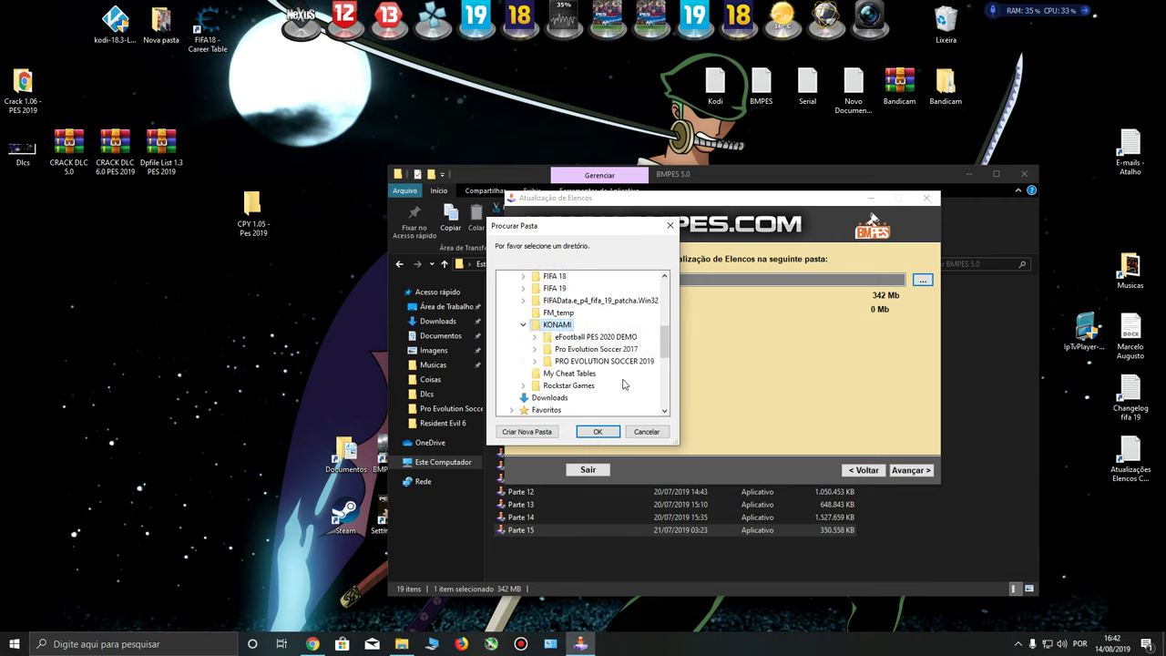
double_click(590, 362)
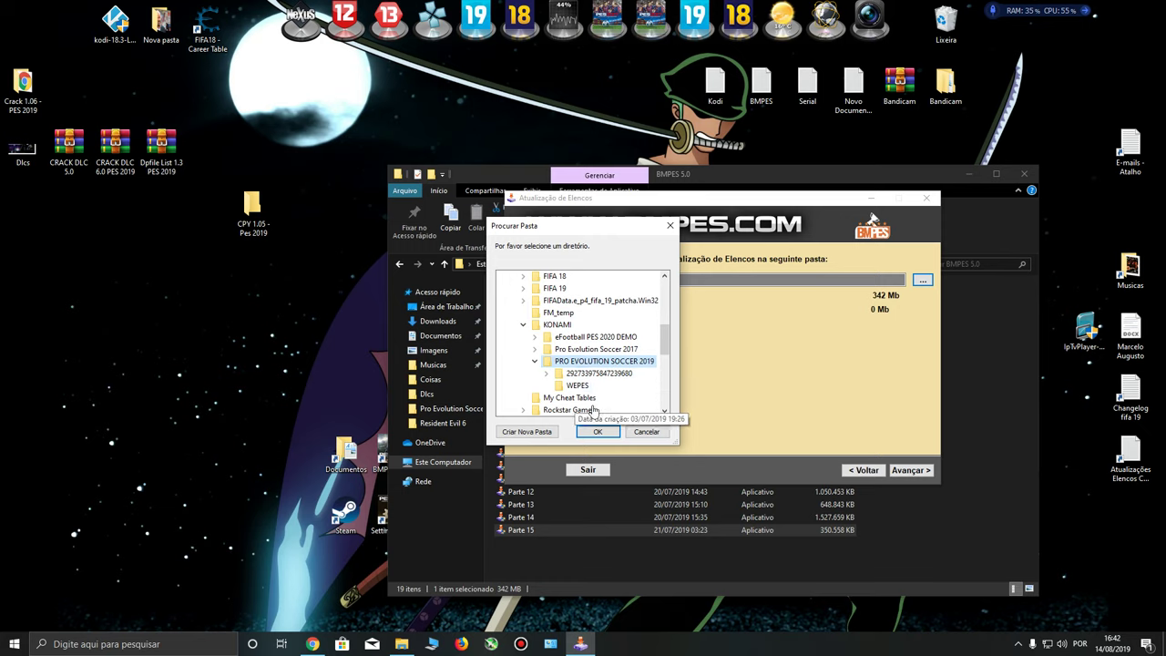
double_click(575, 373)
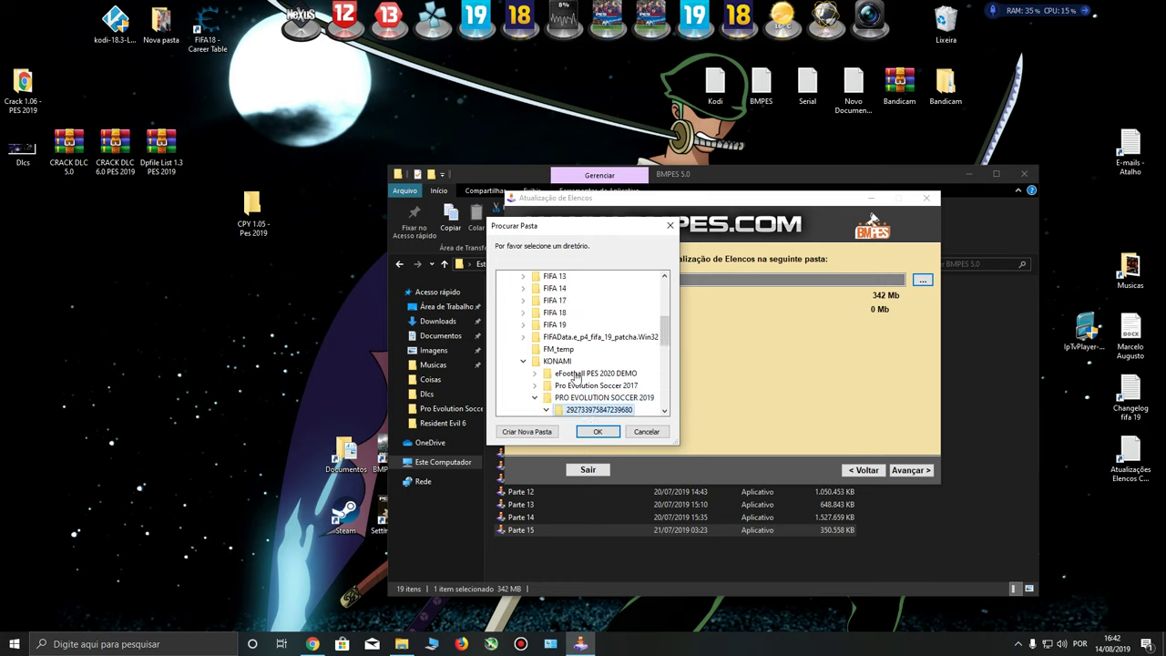
click(582, 351)
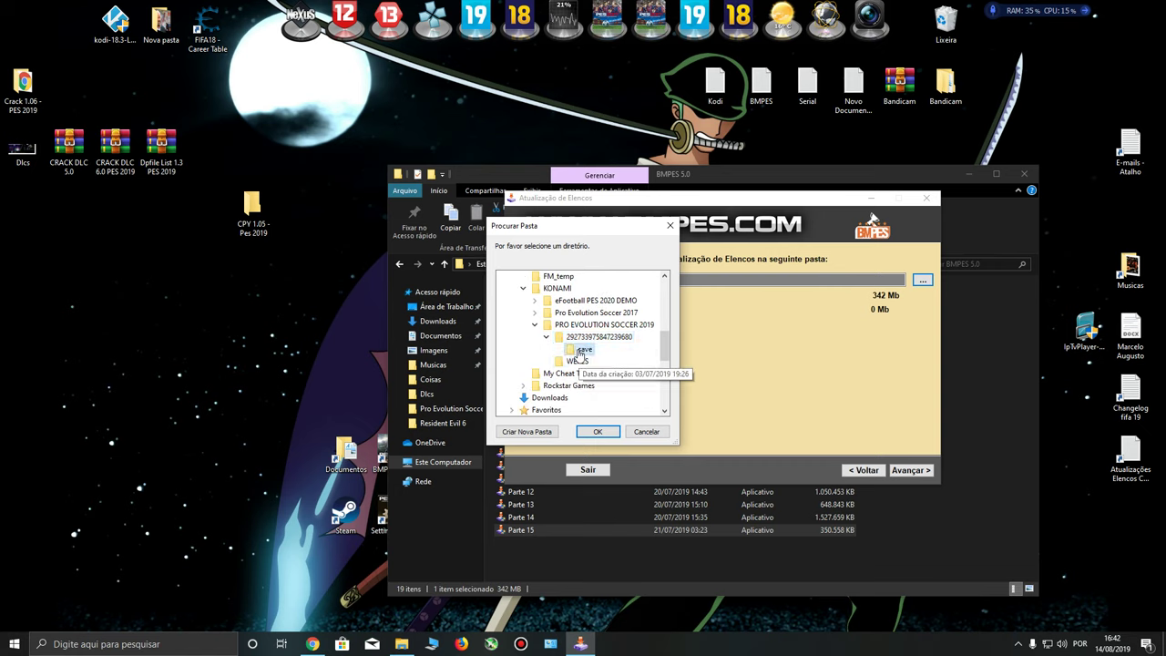
click(597, 432)
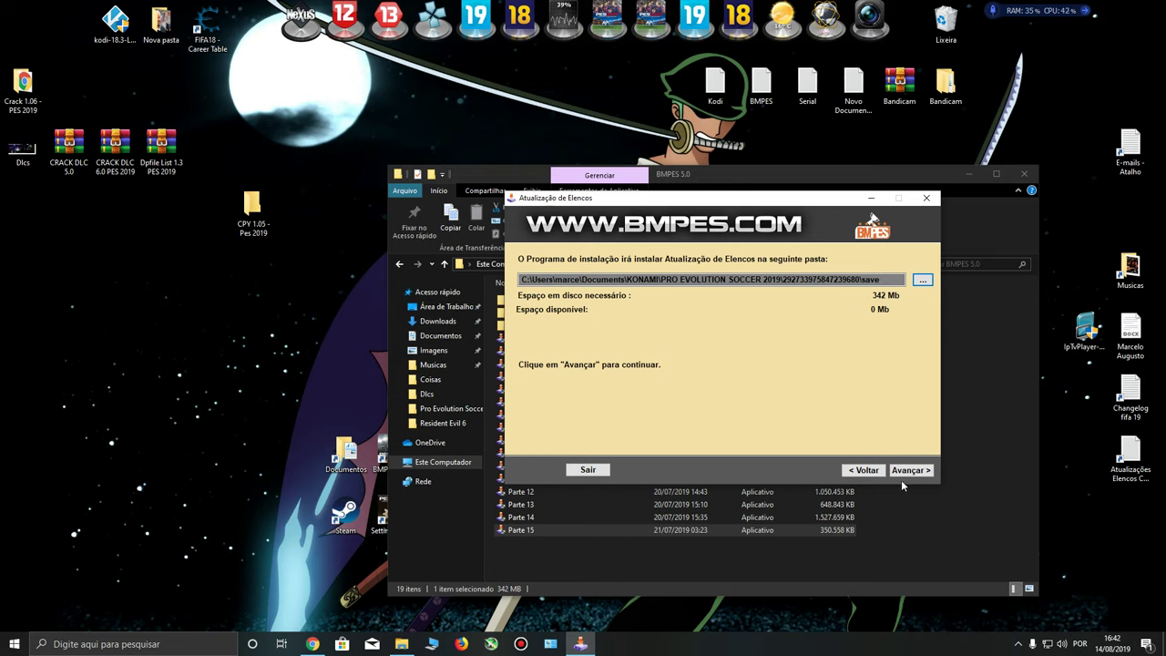
Exit the Parte 15 installer without starting the installation.
click(607, 469)
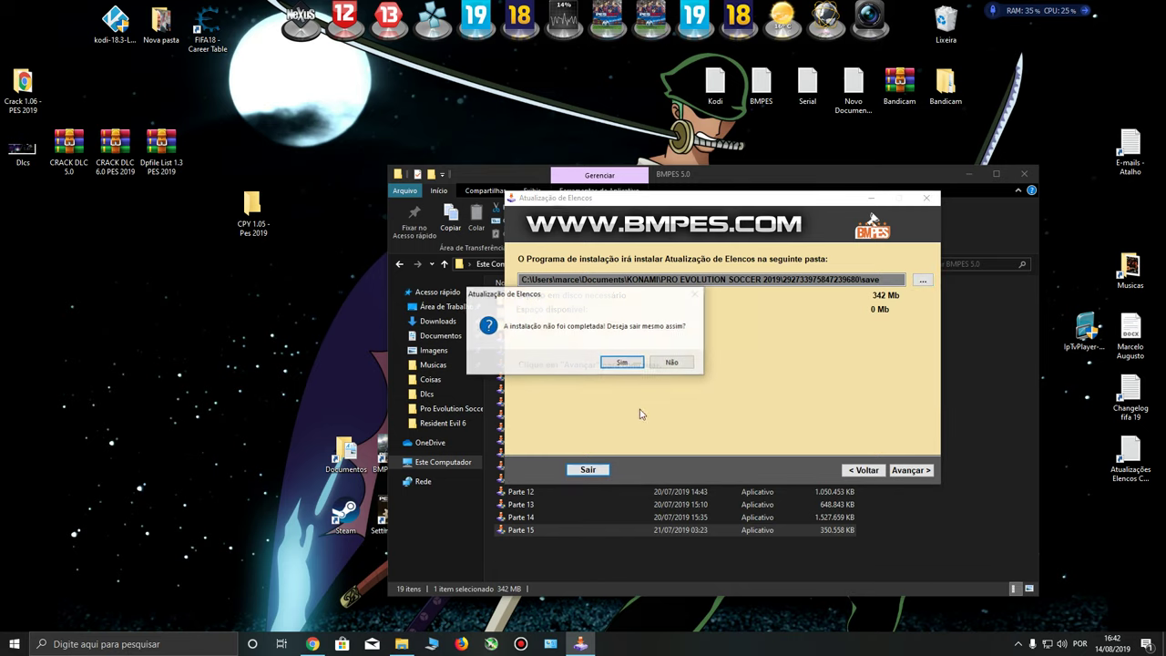
click(623, 362)
click(671, 363)
click(206, 336)
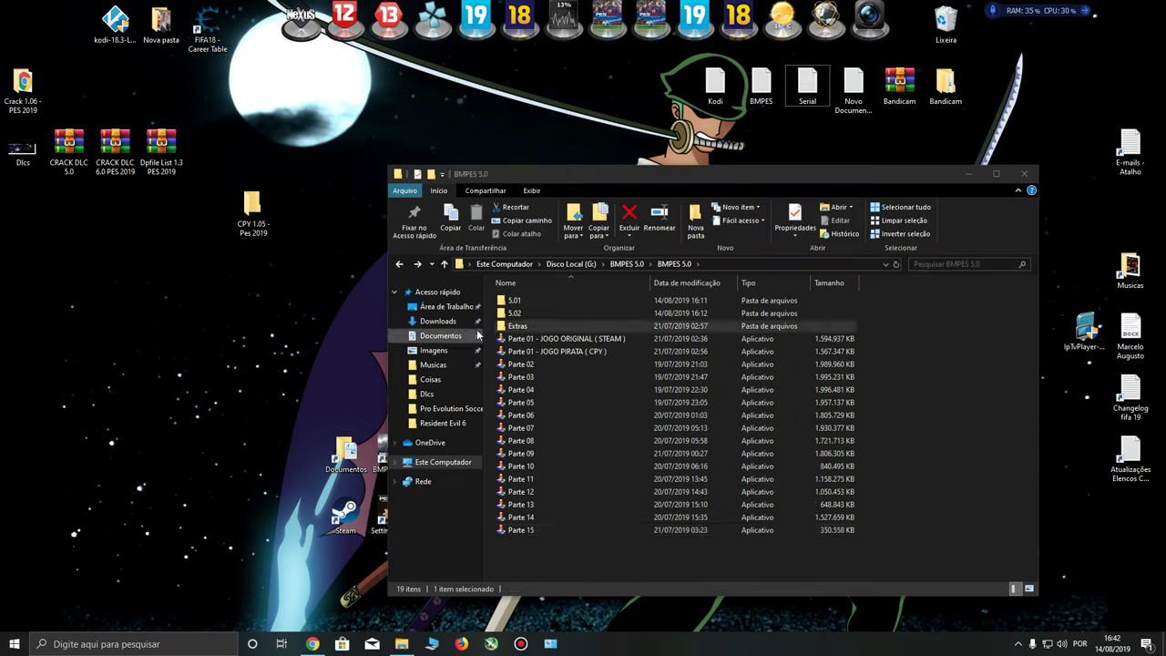
Run Seletor de Narrações from the Extras folder as administrator and advance to its narration choices.
double_click(505, 328)
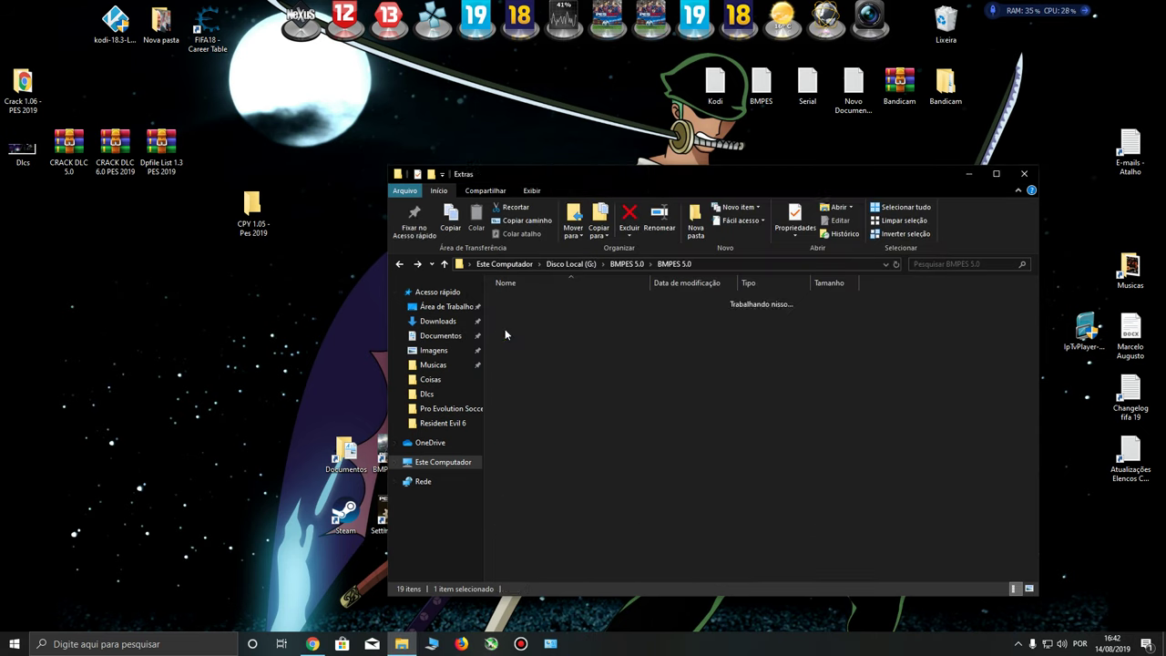
click(512, 301)
right_click(512, 300)
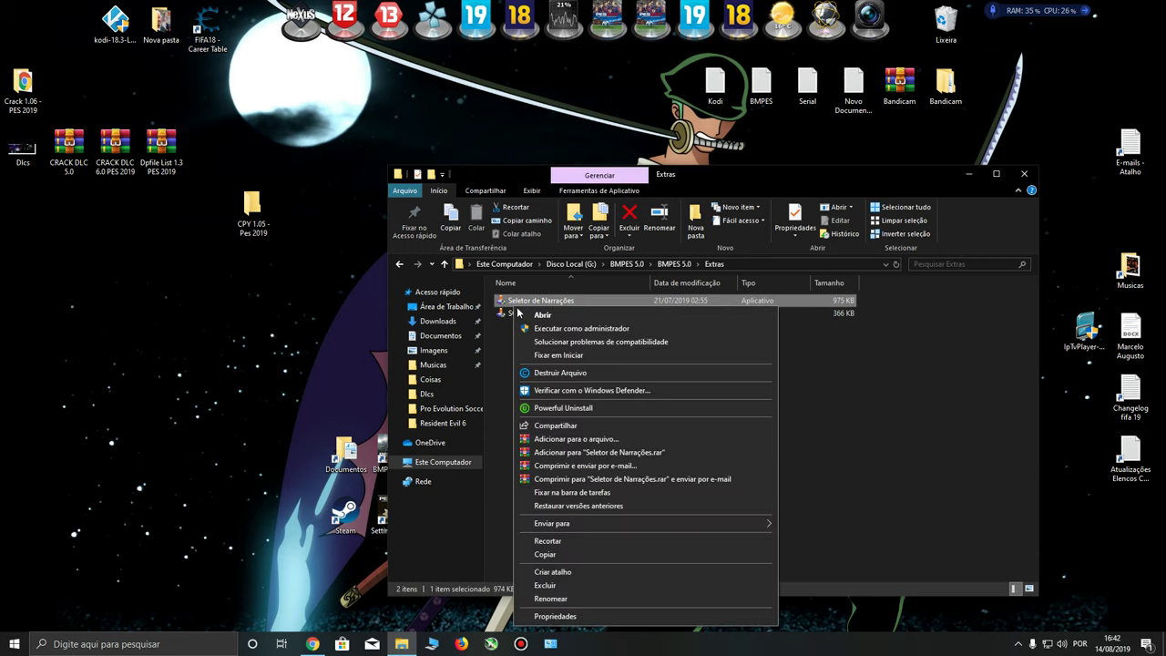
click(534, 328)
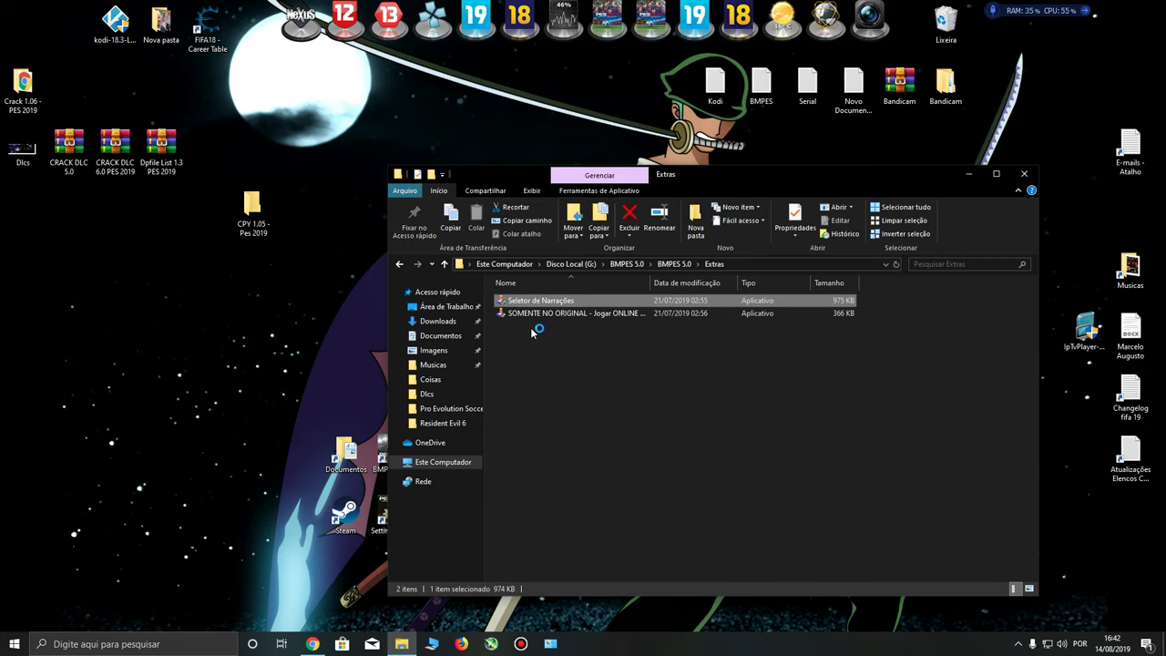
click(768, 444)
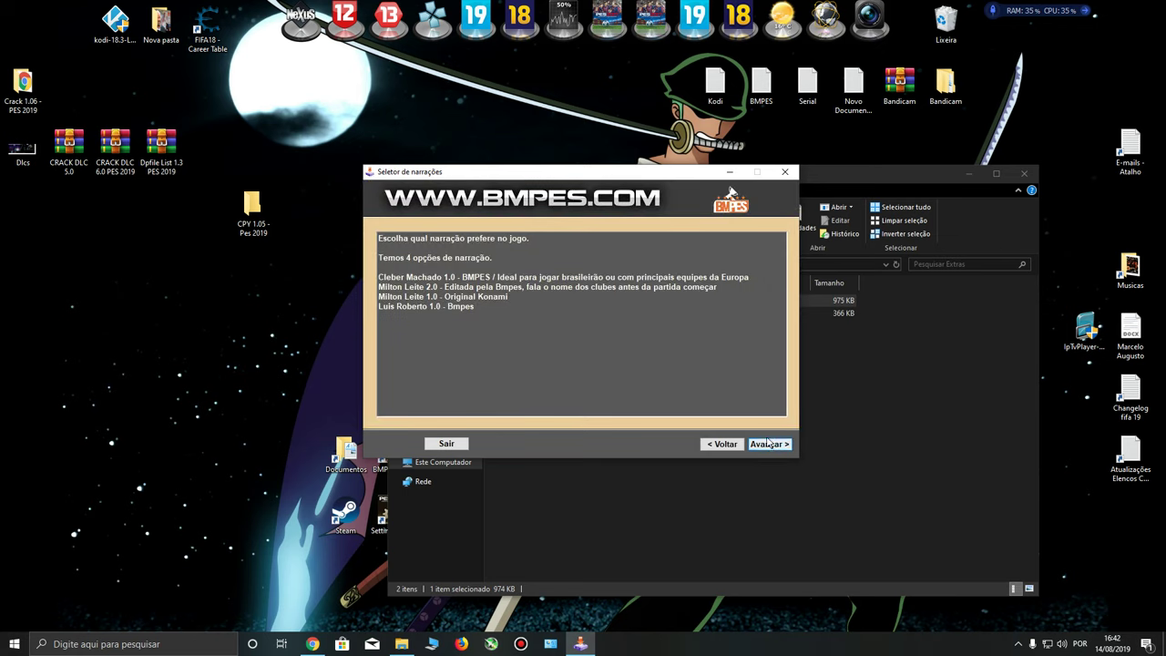
click(768, 443)
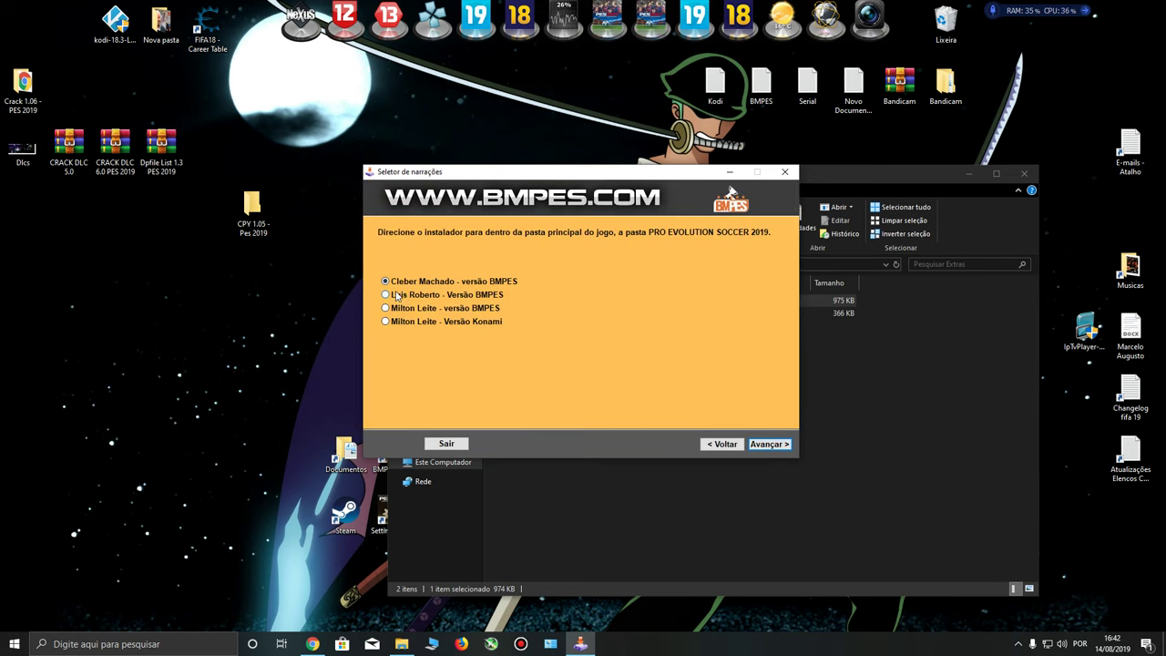
Choose the Milton Leite - Versão Konami narration and set the install folder to D:\Pro Evolution Soccer 2019.
click(438, 312)
click(441, 322)
click(768, 444)
click(781, 253)
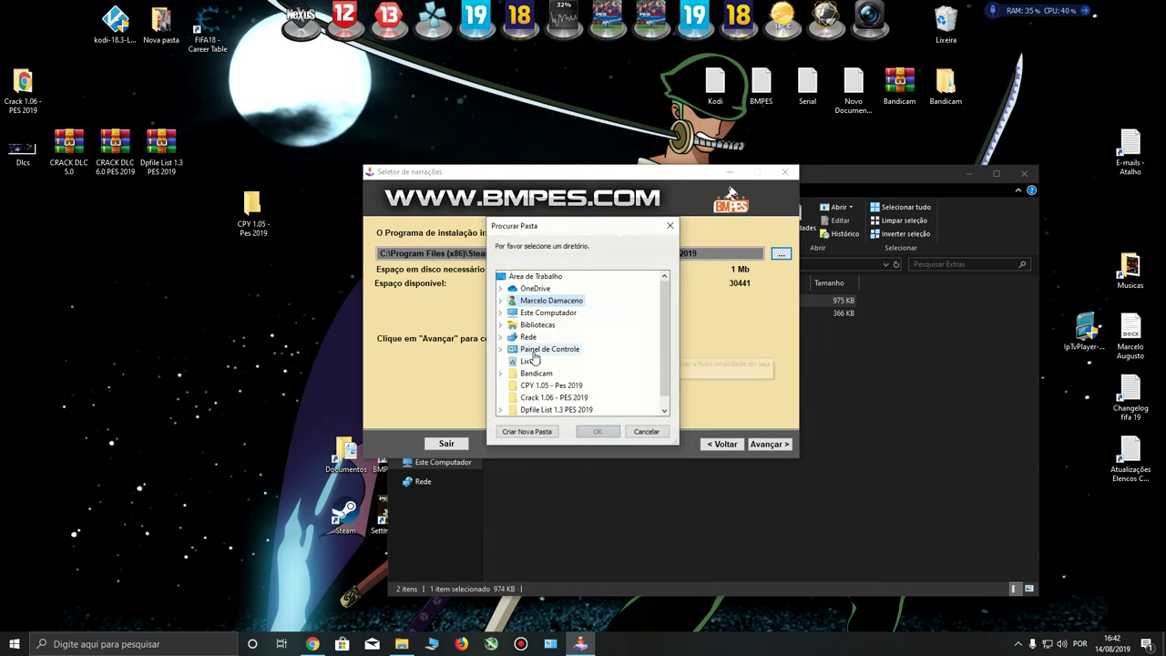
double_click(547, 312)
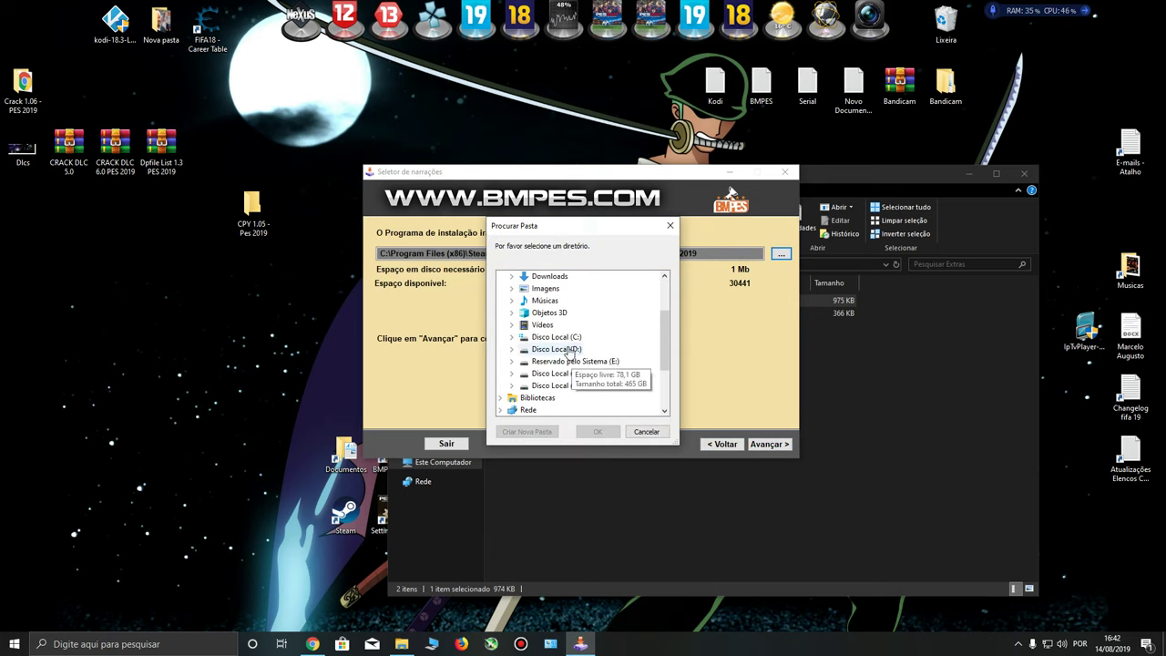
double_click(567, 350)
scroll(626, 390, down, 1)
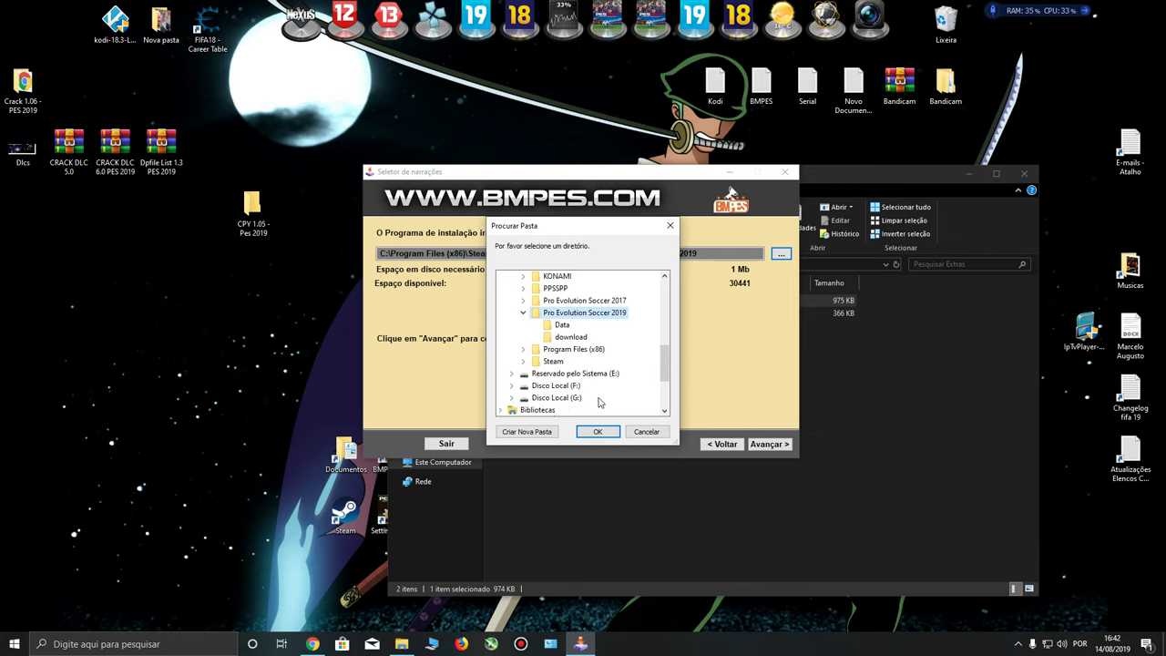
click(599, 431)
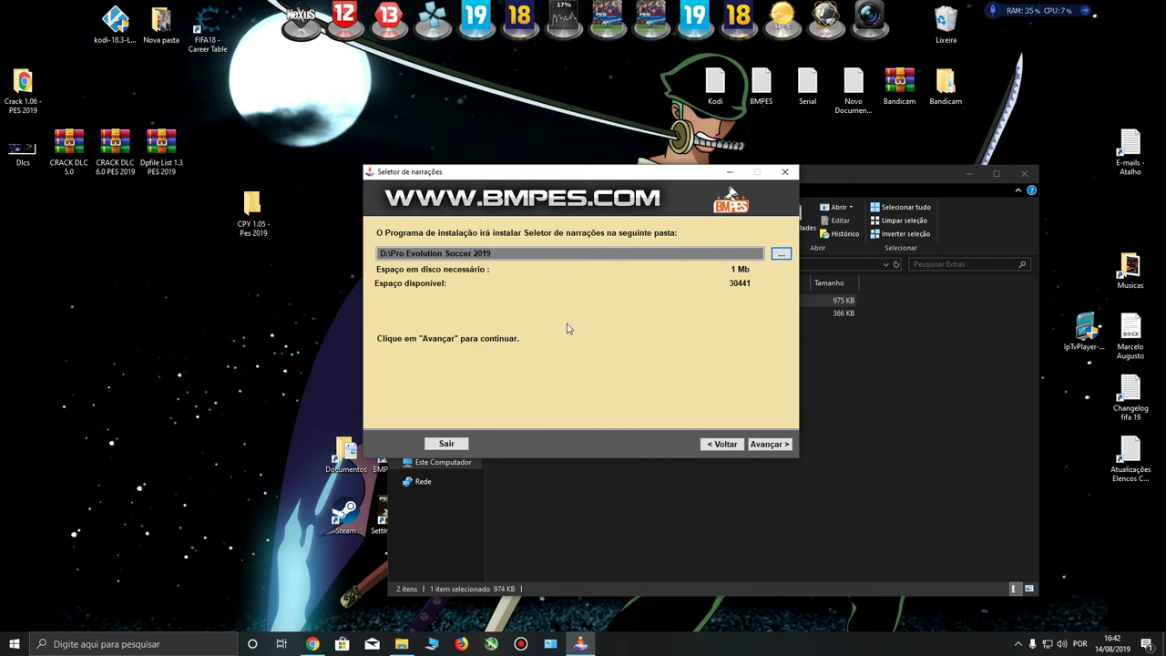
Exit the narration selector without starting the installation.
click(447, 443)
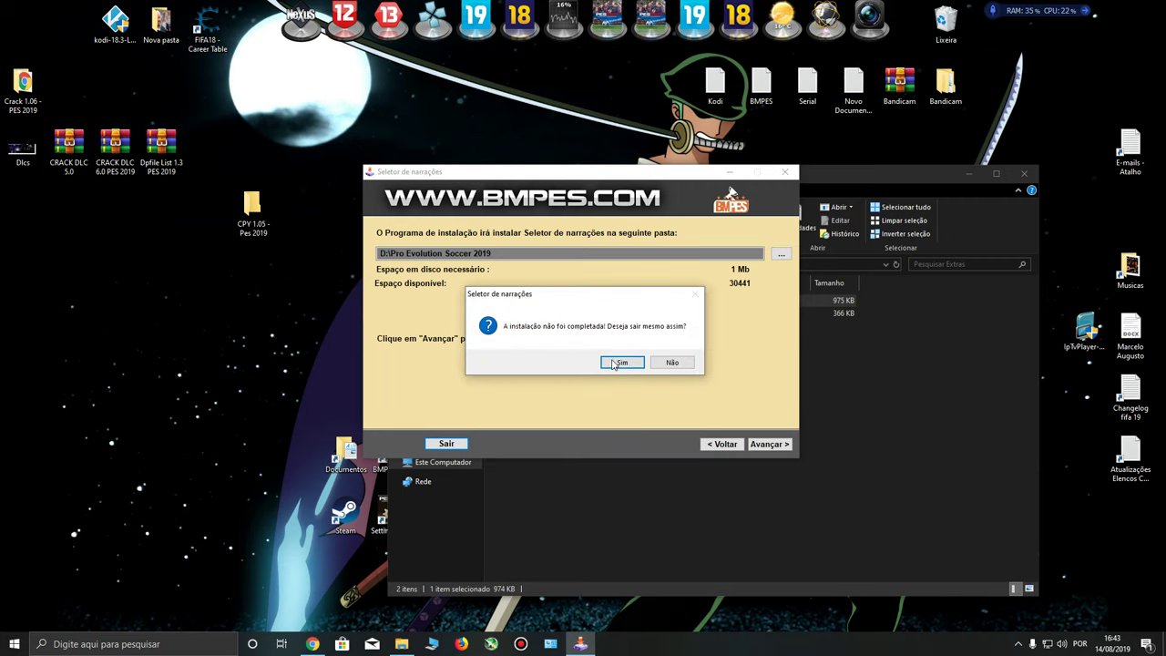
click(617, 362)
click(670, 361)
click(655, 369)
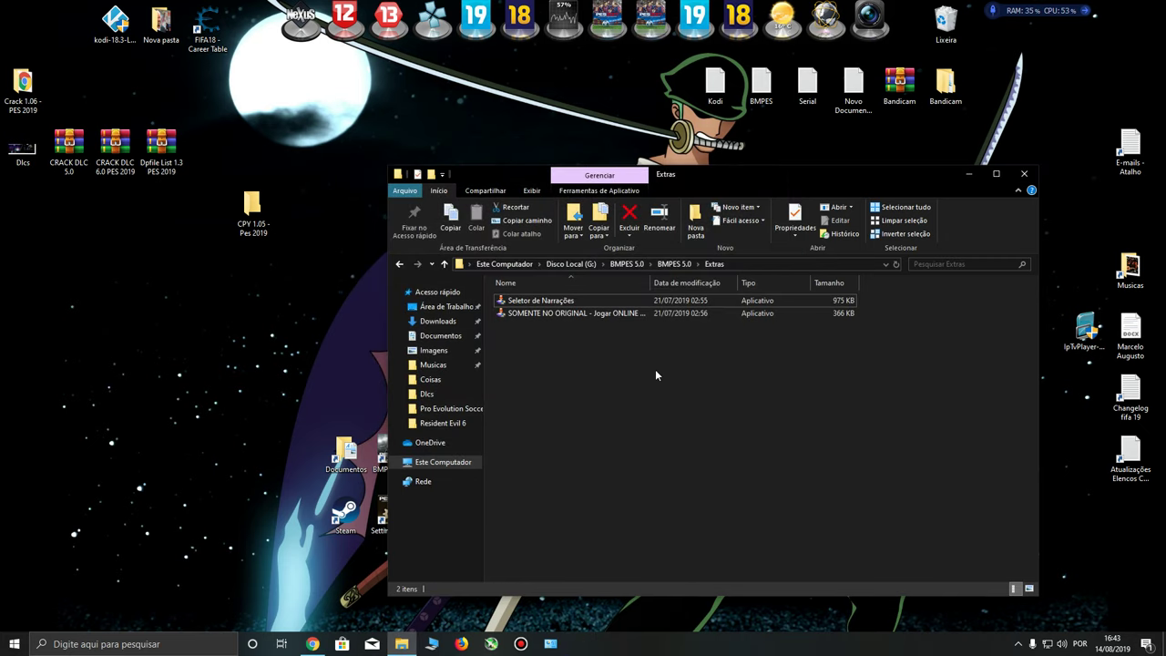
Run the SOMENTE NO ORIGINAL - Jogar ONLINE installer from Extras as administrator and advance to its play mode choices.
click(542, 313)
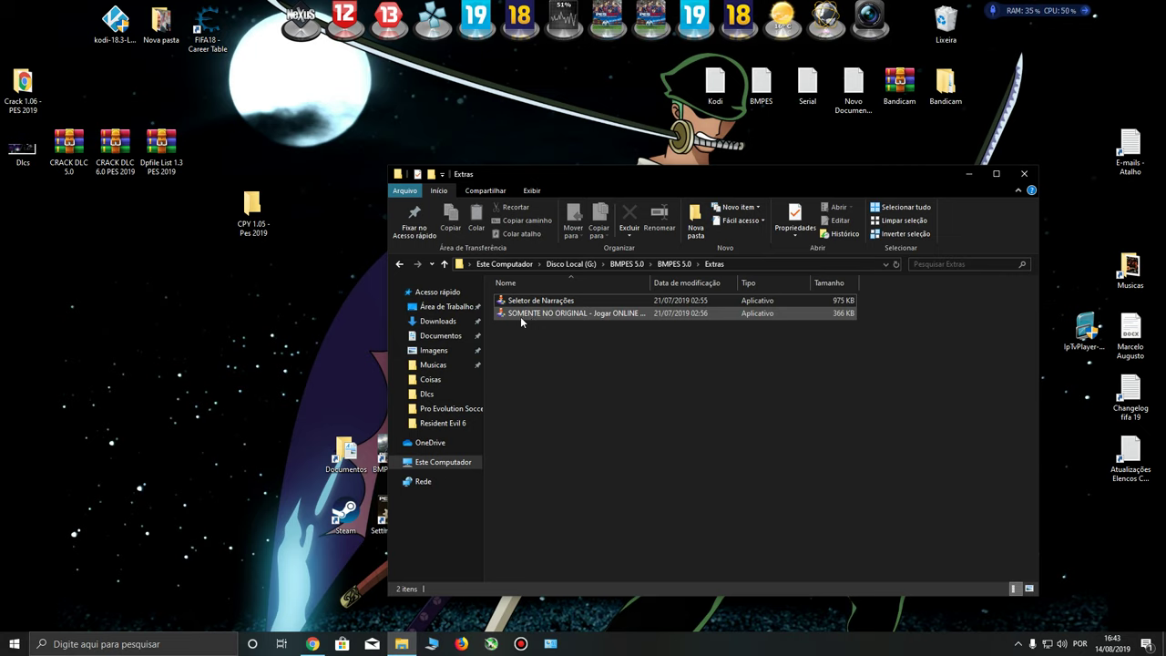
right_click(520, 316)
click(555, 335)
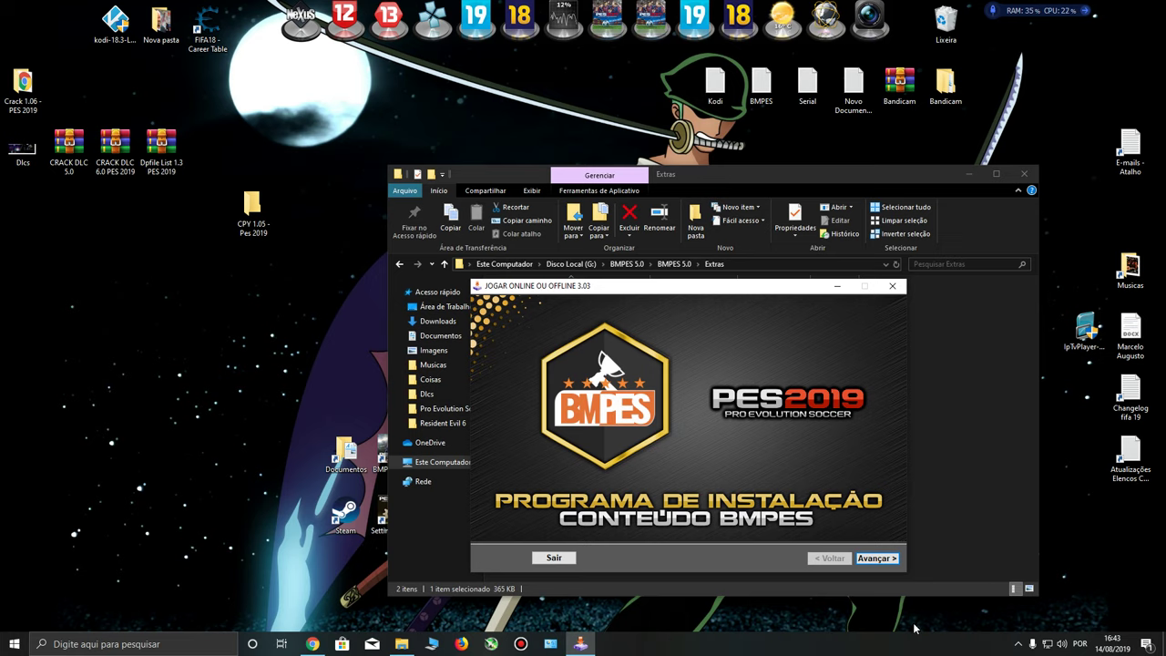
click(879, 557)
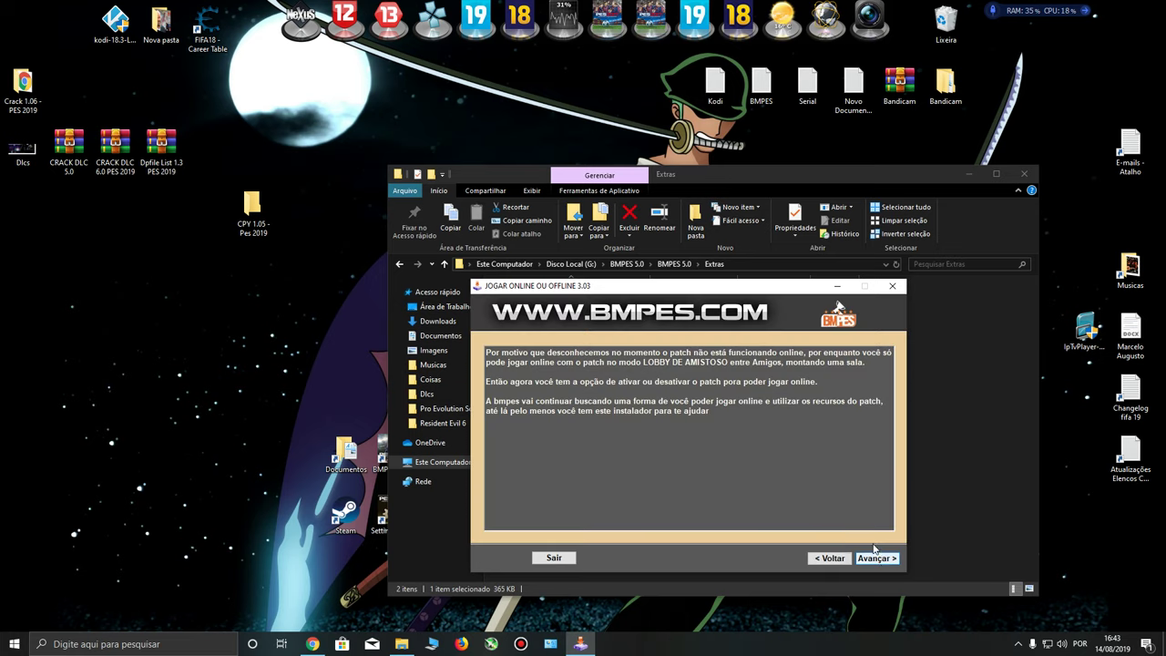
click(878, 558)
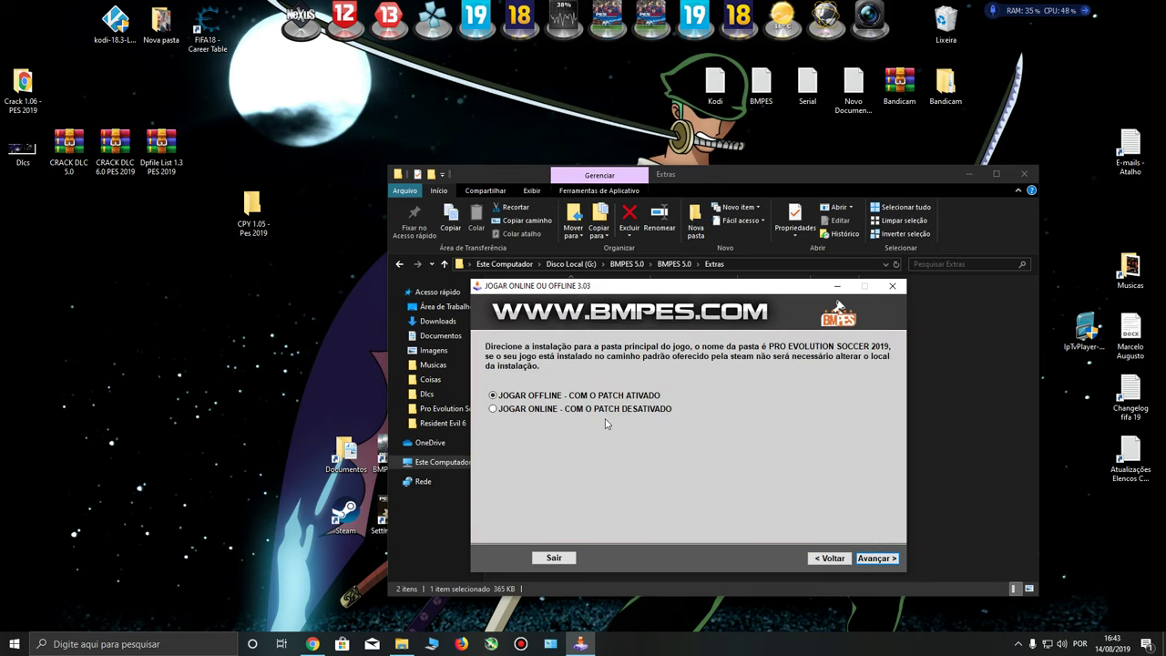
Choose JOGAR ONLINE - COM O PATCH DESATIVADO and continue to the install folder page.
click(549, 397)
click(560, 408)
click(565, 408)
key(Return)
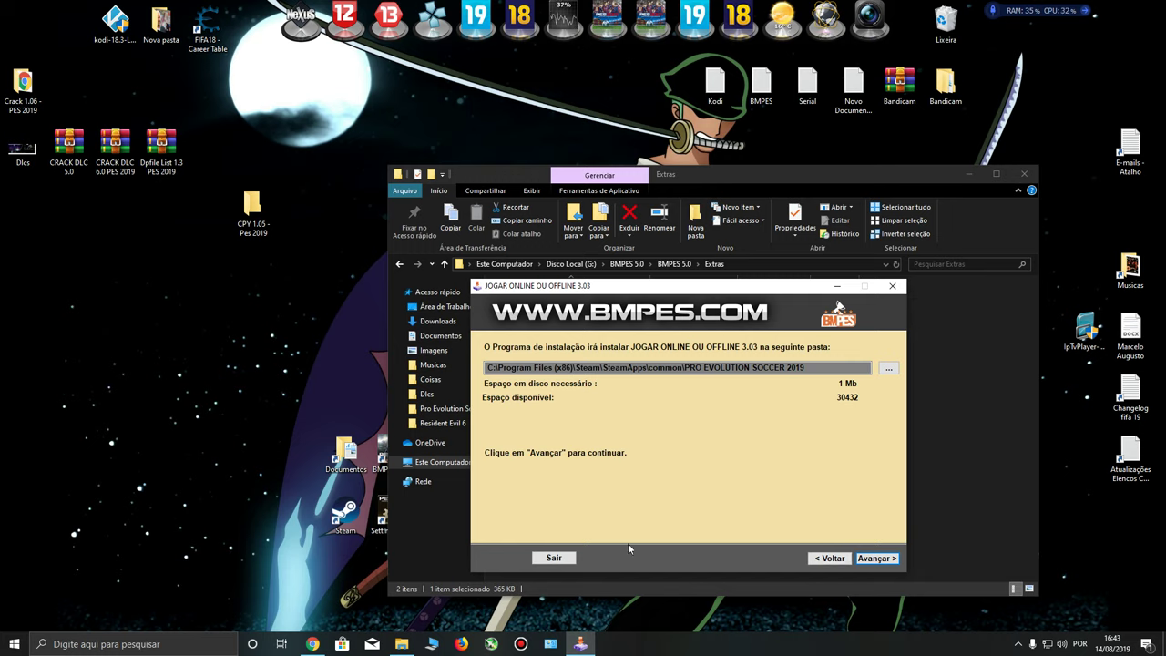
Exit the JOGAR ONLINE OU OFFLINE 3.03 installer without installing anything.
click(554, 558)
click(622, 367)
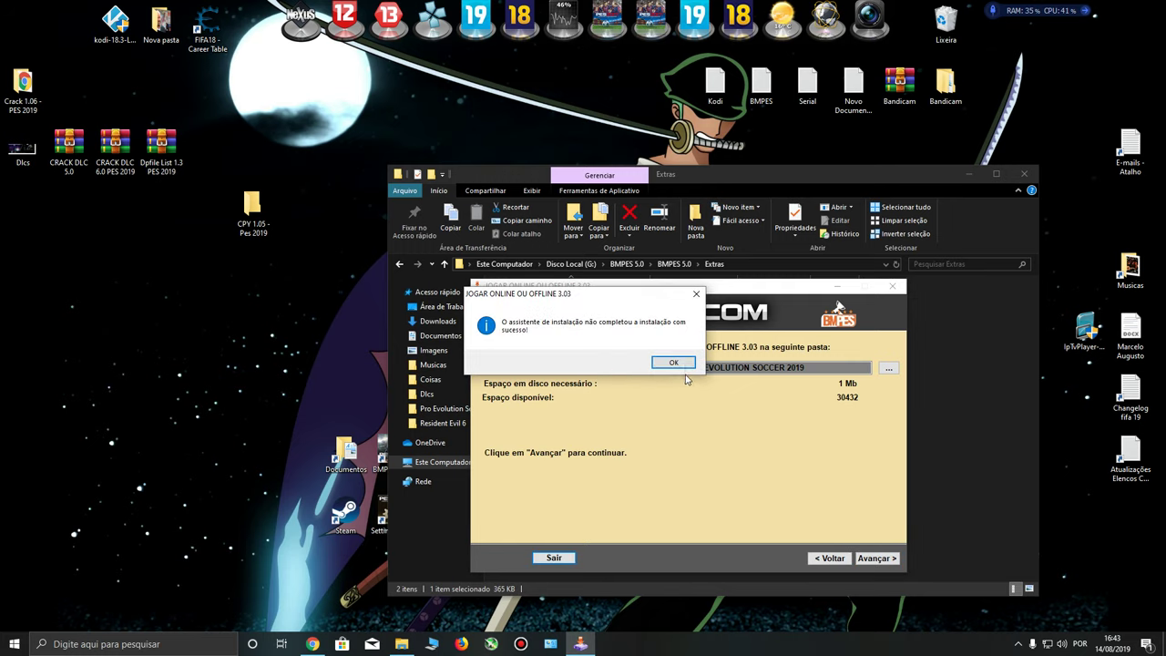
click(685, 364)
Go back to the BMPES 5.0 folder and open the Atualização 5.01 - Instalar após instalar o Patch folder inside 5.01.
click(400, 264)
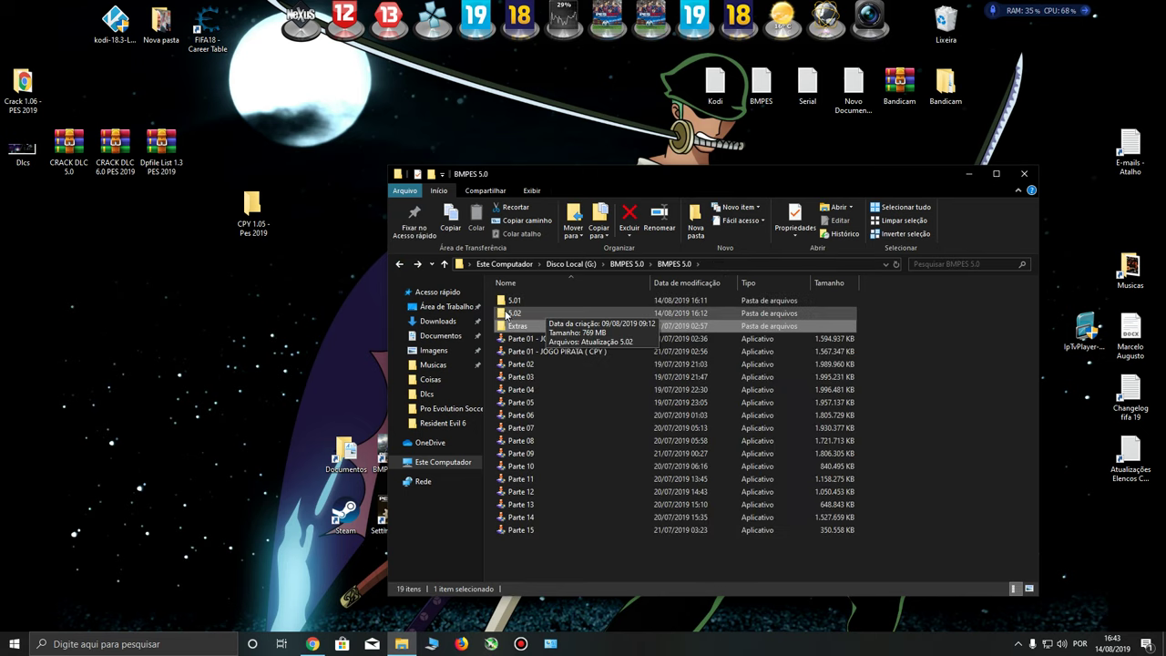
click(512, 300)
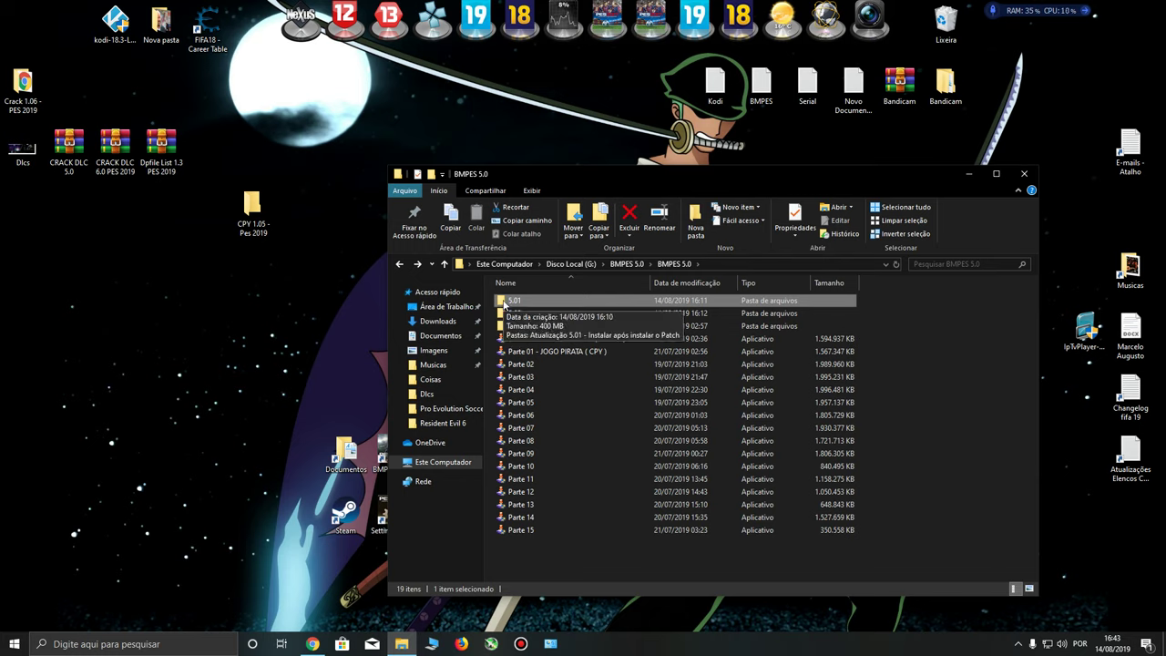
double_click(503, 302)
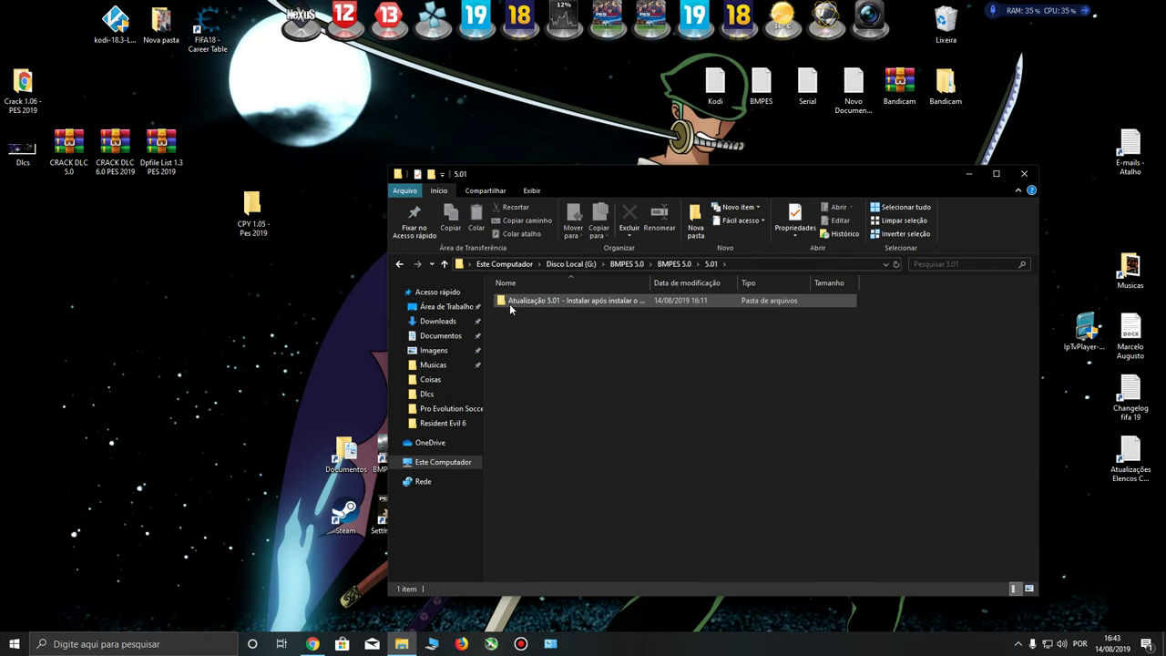
double_click(510, 303)
drag(592, 370, 654, 406)
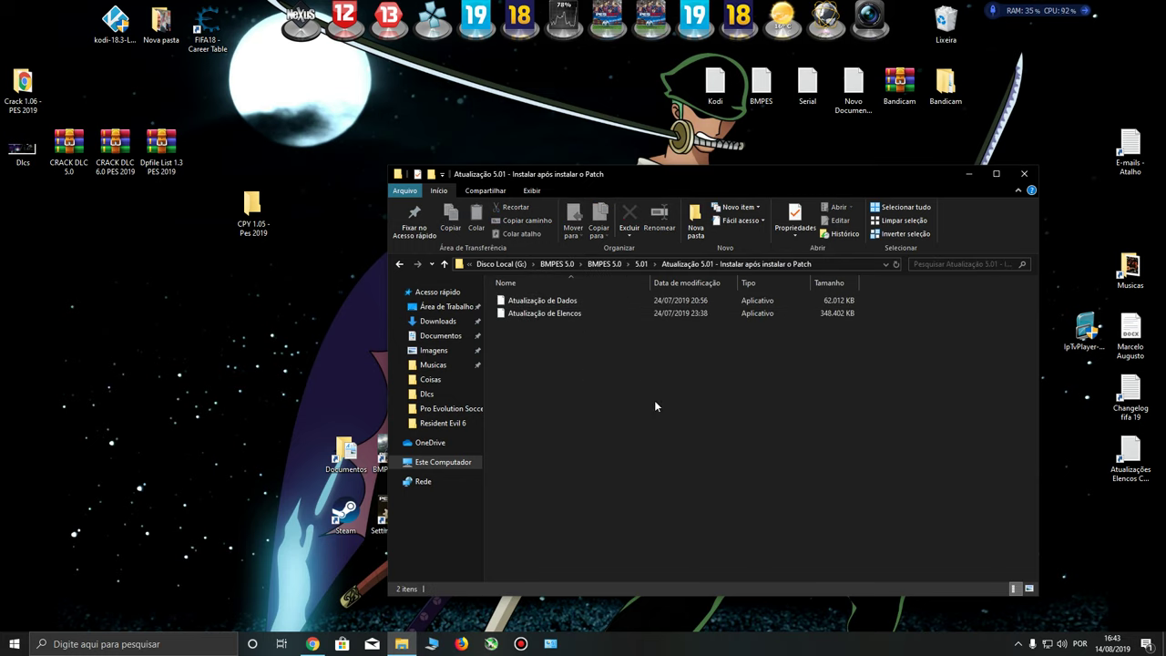
Run Atualização de Dados as administrator and advance past the welcome text to its install folder page.
right_click(563, 377)
click(550, 340)
right_click(527, 301)
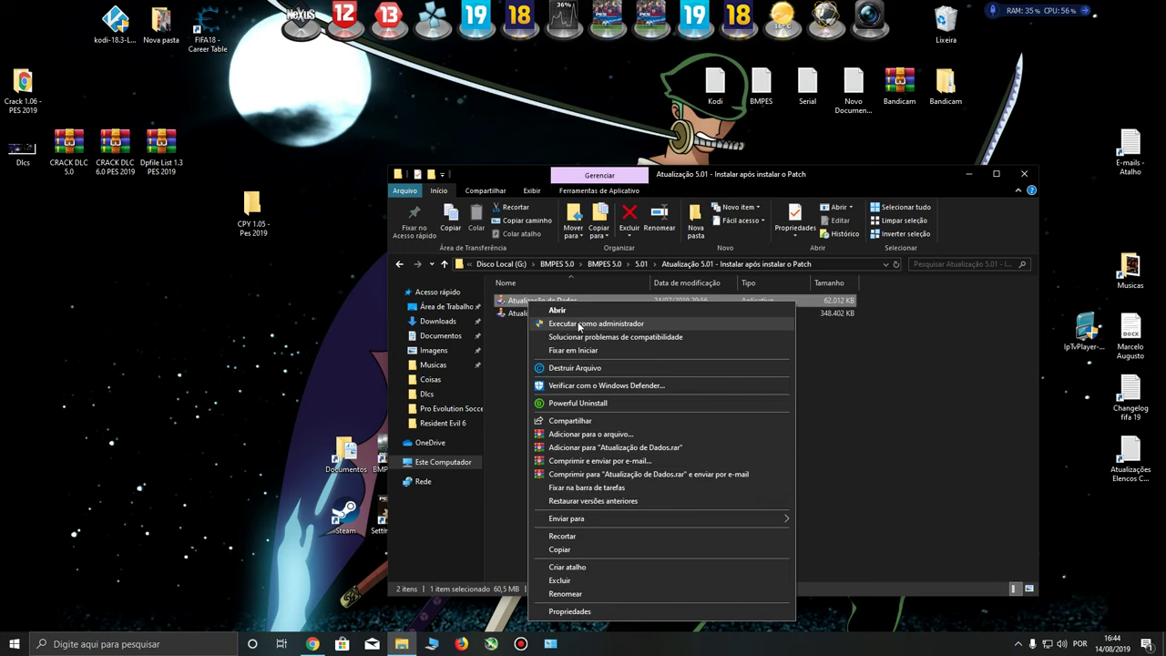
click(580, 324)
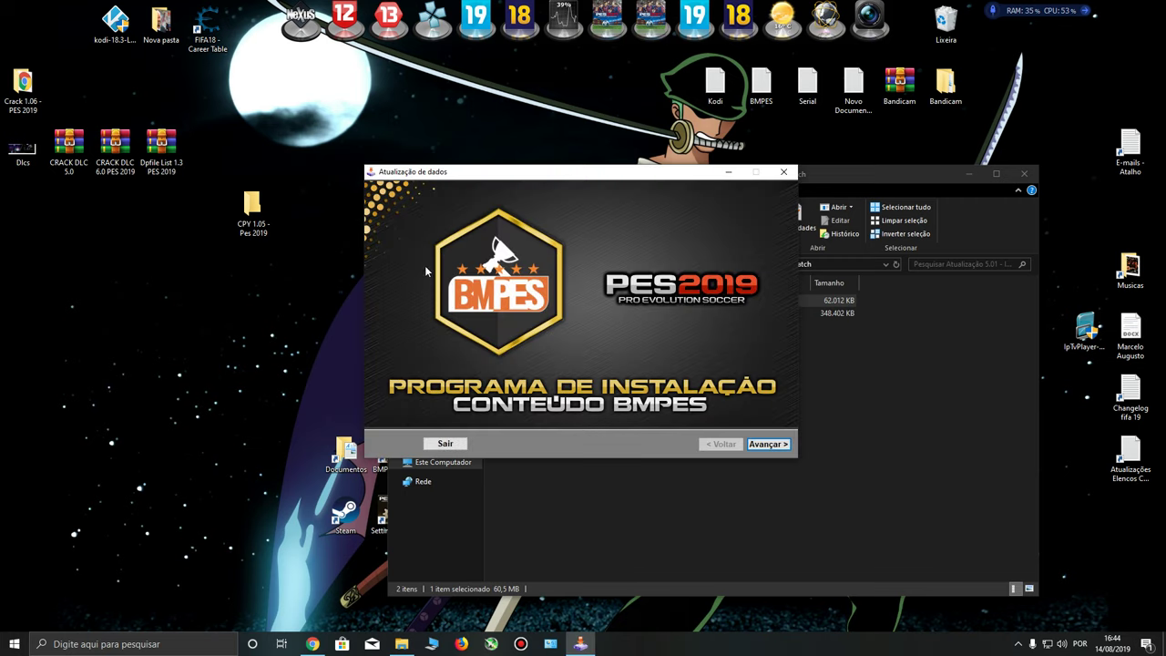
click(768, 444)
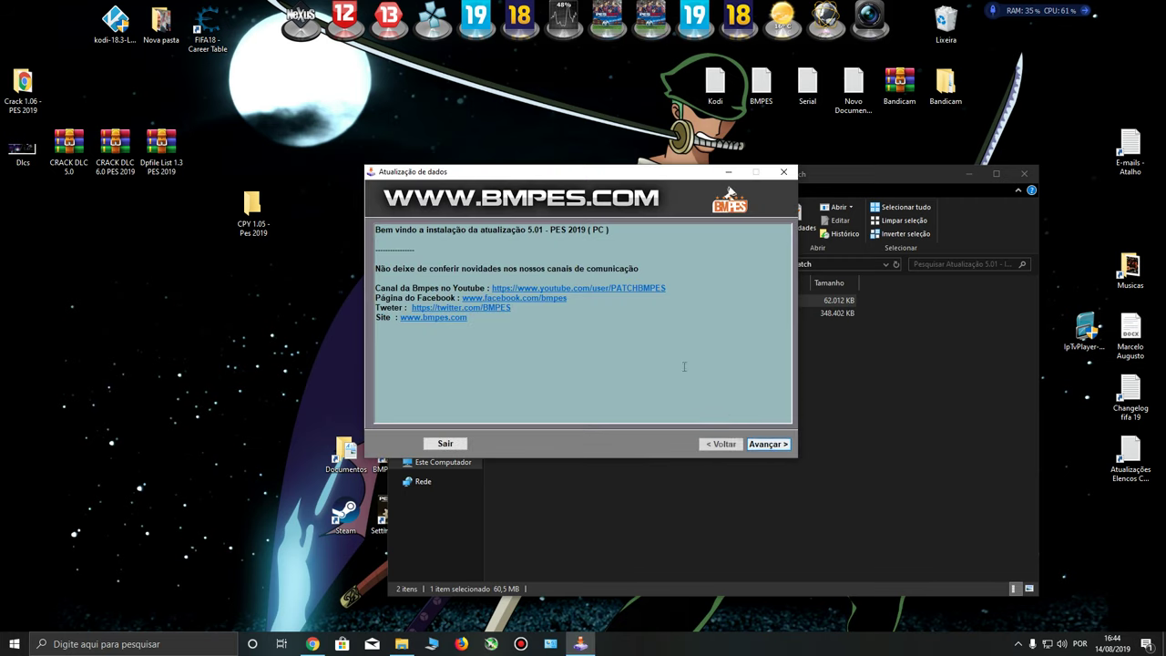
click(767, 444)
Set the Atualização de Dados install folder to D:\Pro Evolution Soccer 2019.
click(779, 253)
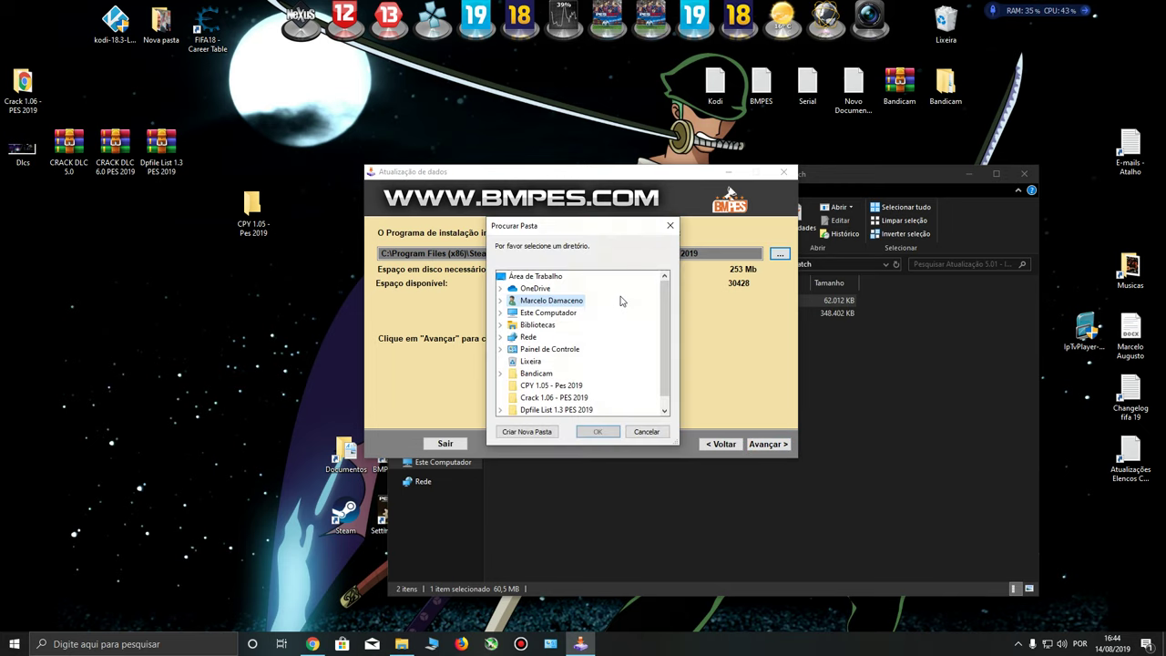
click(548, 314)
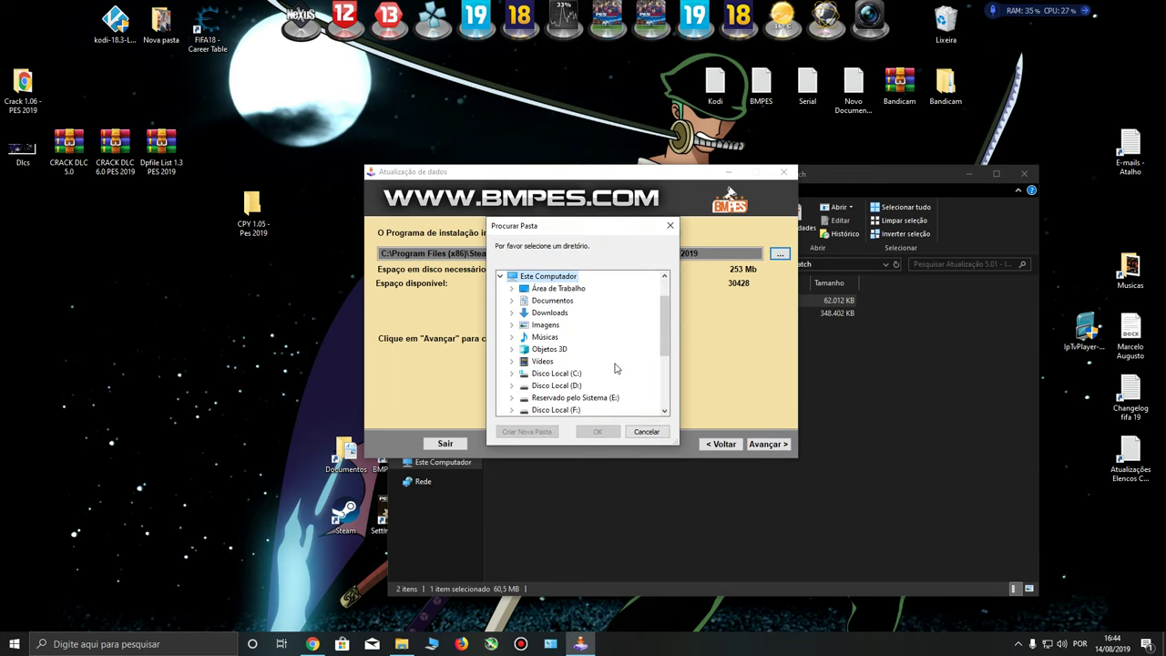
scroll(615, 368, down, 1)
click(636, 351)
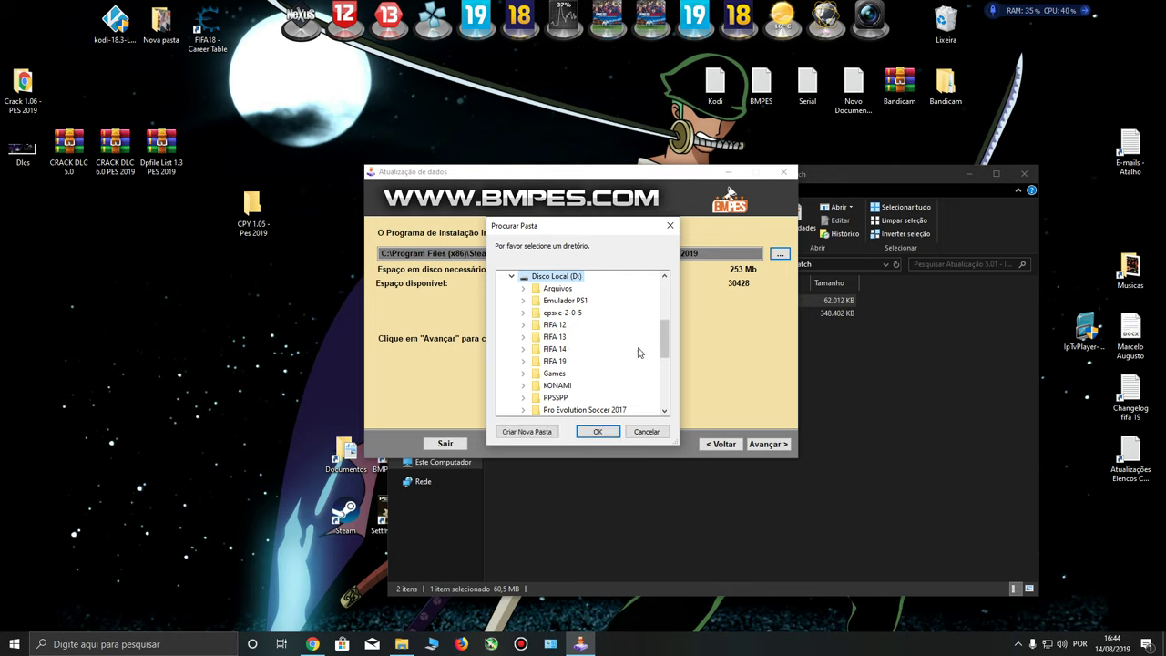
scroll(639, 352, down, 2)
click(597, 349)
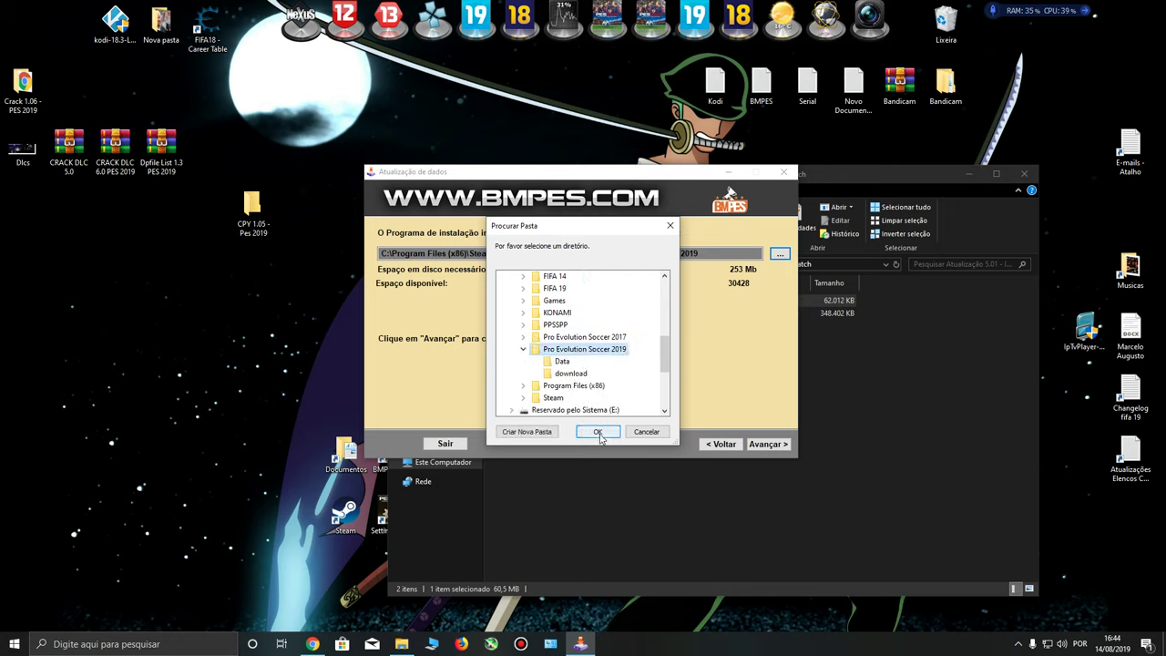
click(598, 434)
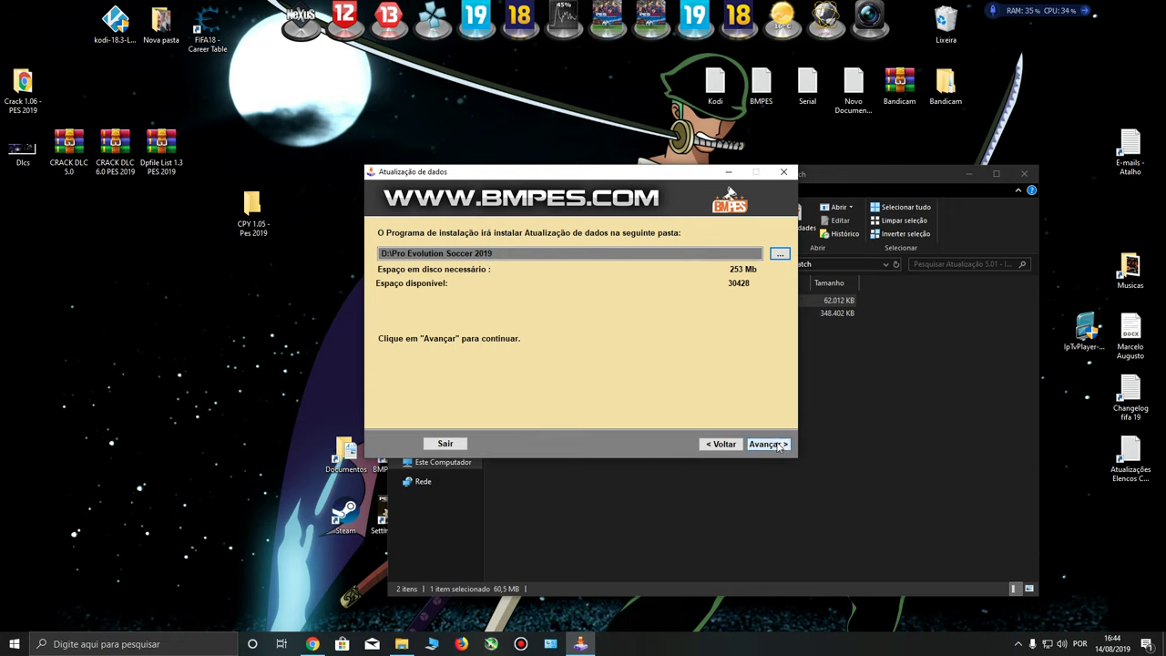
Exit the Atualização de Dados installer without starting the installation.
click(468, 442)
click(627, 363)
click(672, 362)
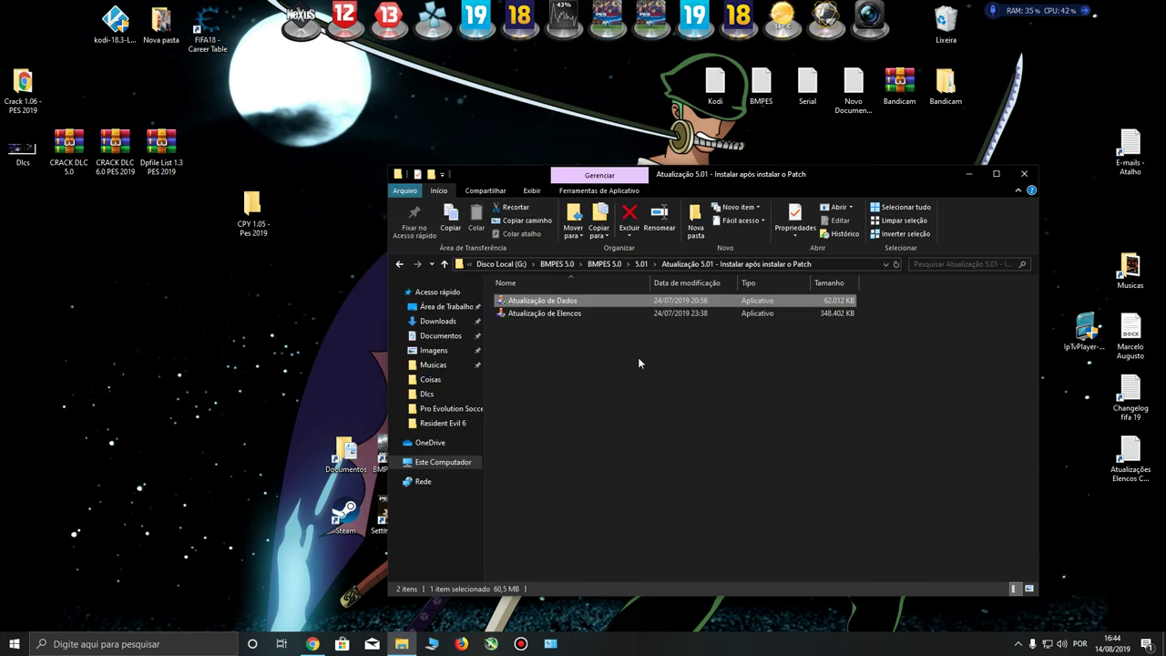
click(202, 297)
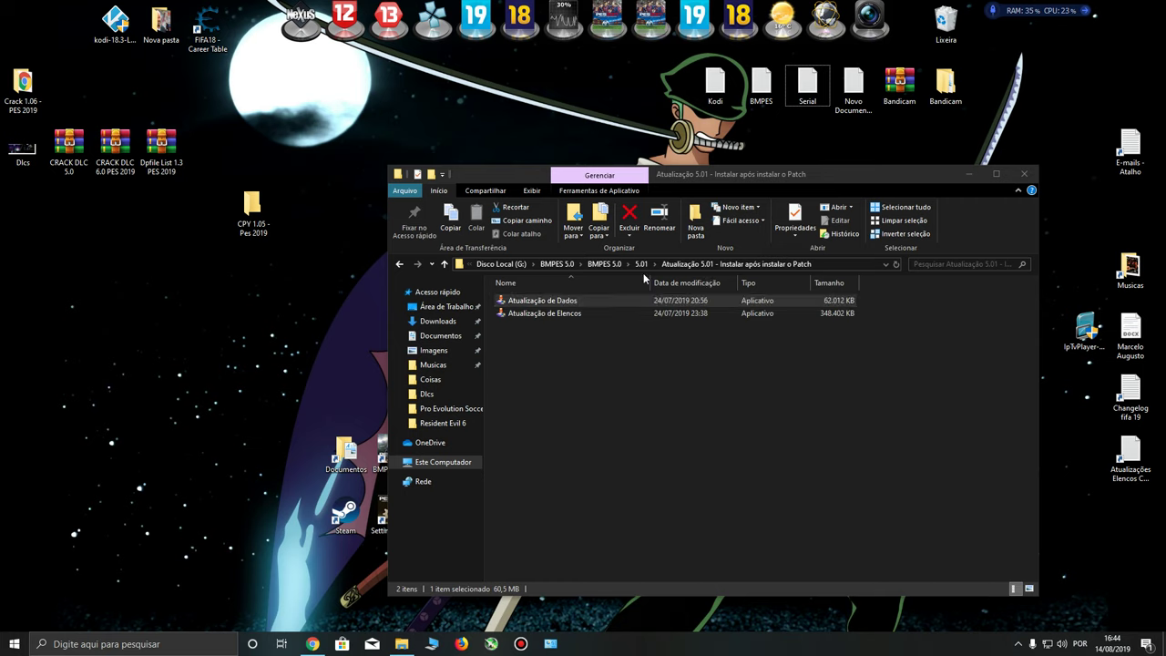
Run Atualização de Elencos as administrator and read its instructions about the save folder path through to the end.
right_click(545, 313)
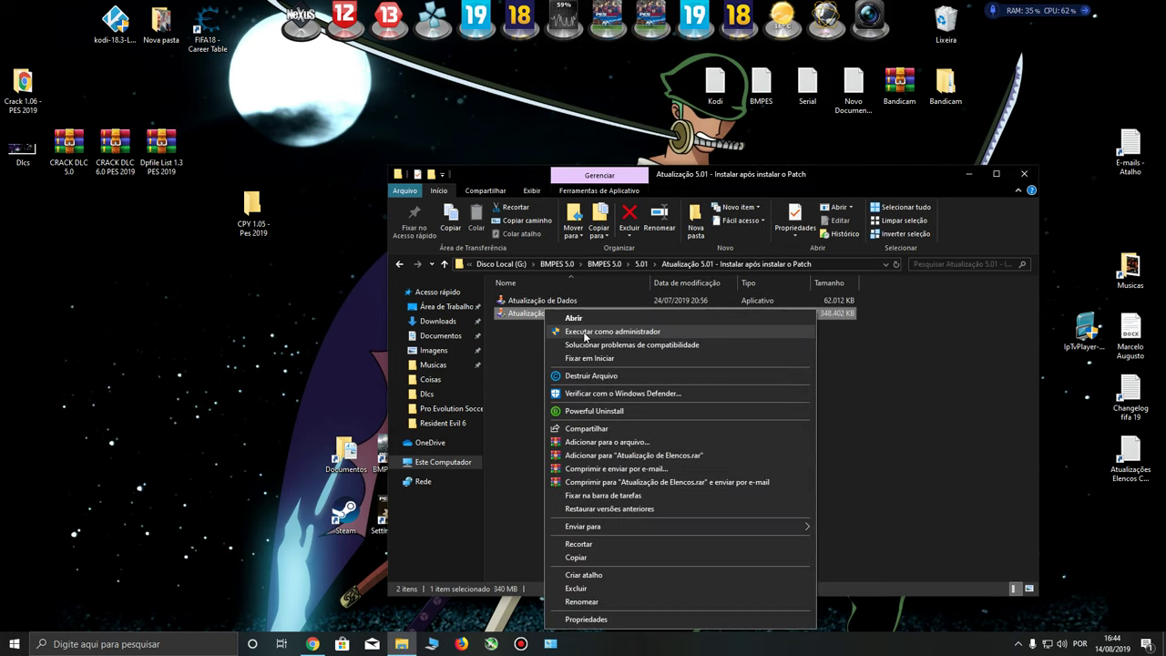
click(585, 331)
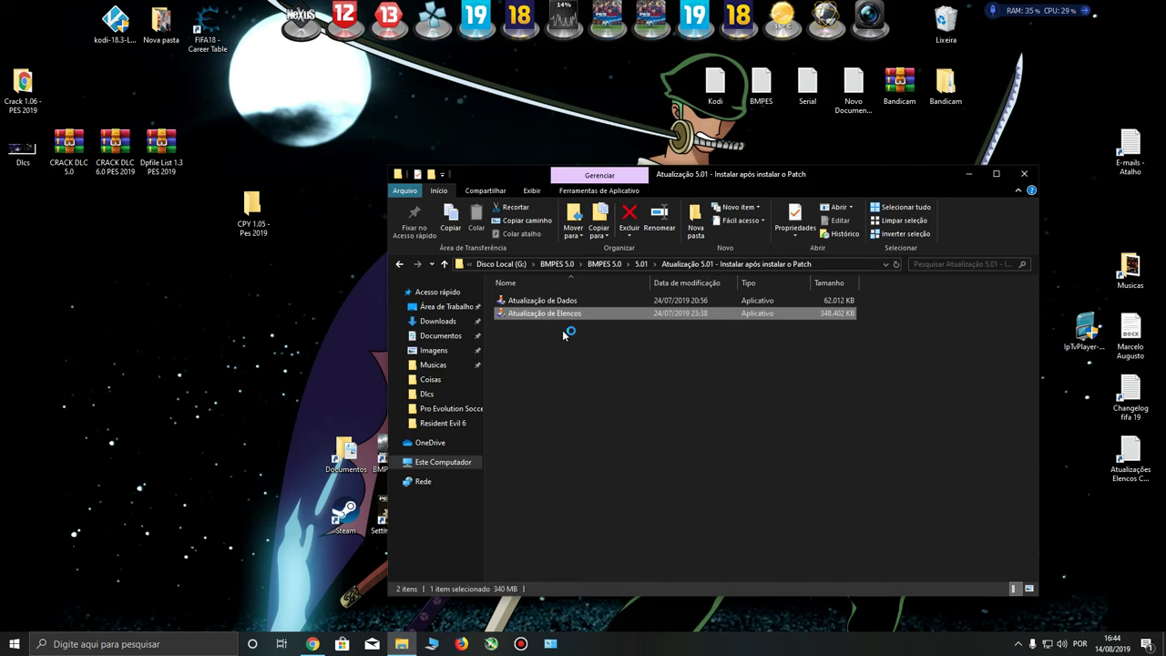
click(317, 291)
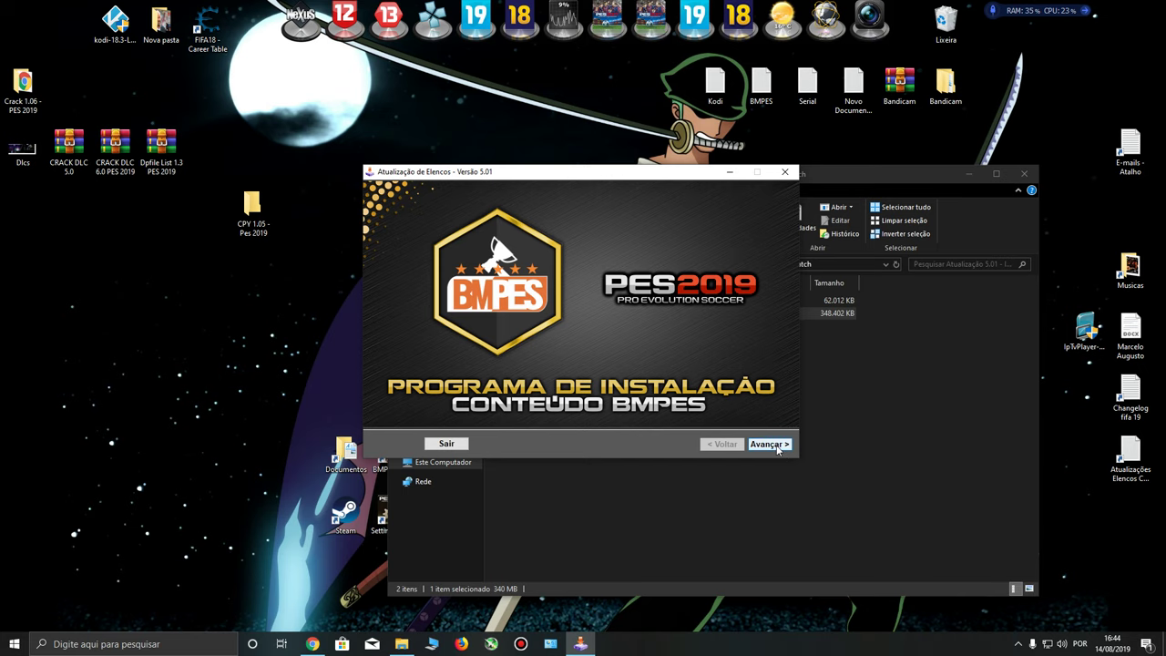
click(776, 445)
scroll(613, 351, down, 3)
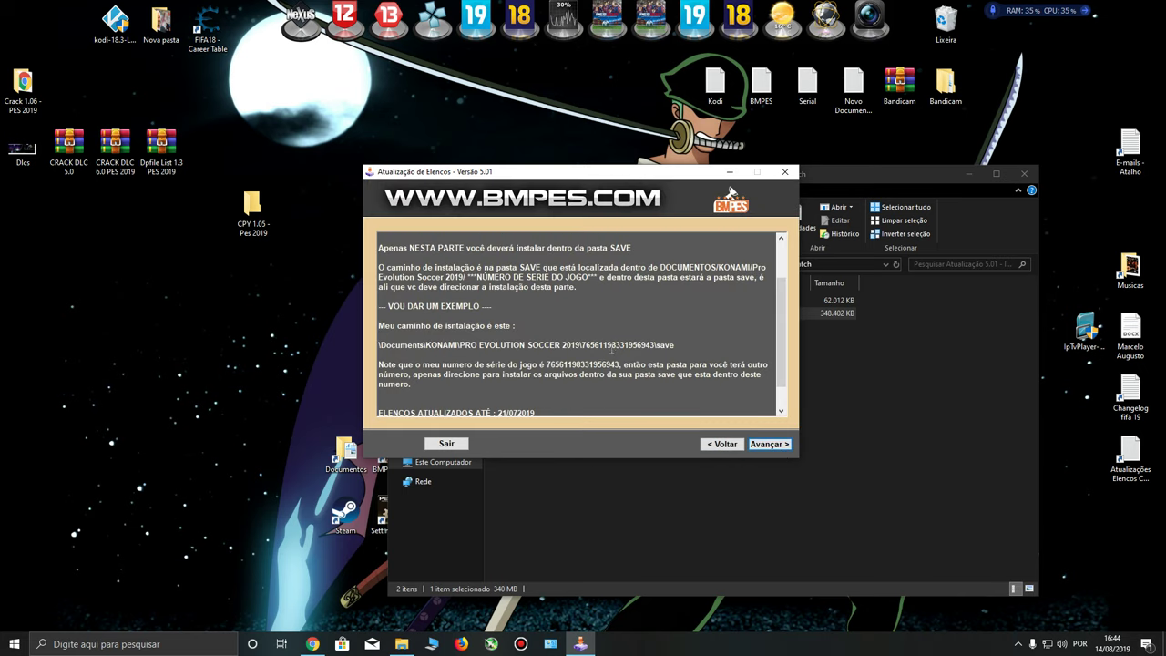
double_click(504, 384)
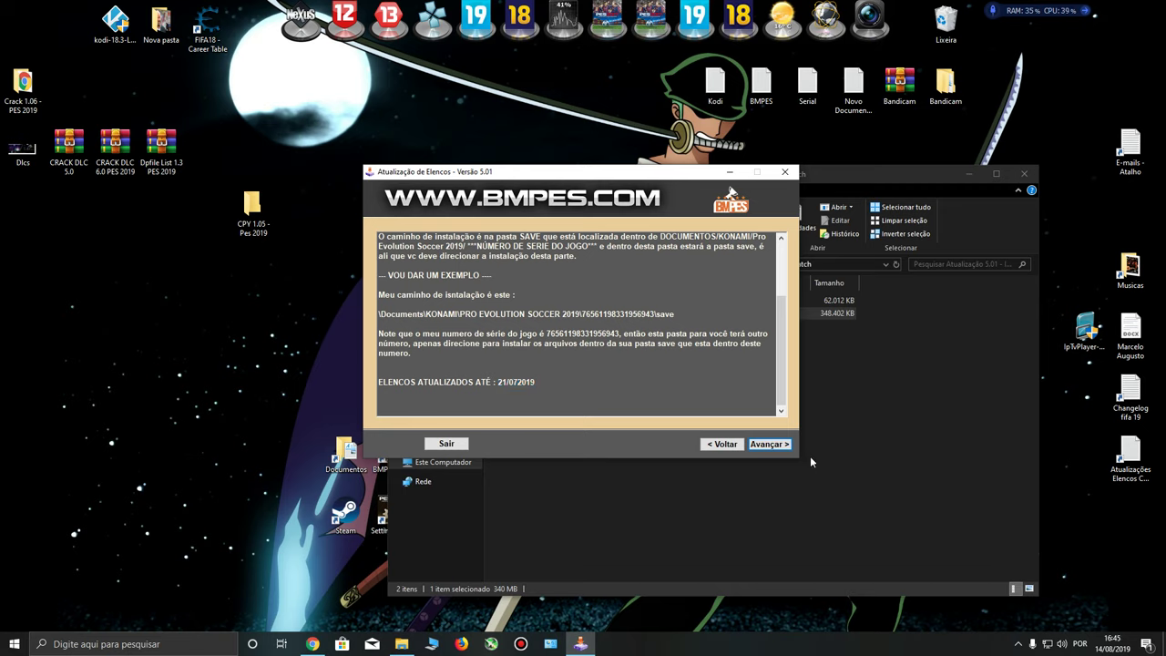
Continue with VERSÃO CPY - JOGO PIRATA to its preset save folder, and exit the Atualização de Elencos installer without installing.
click(769, 444)
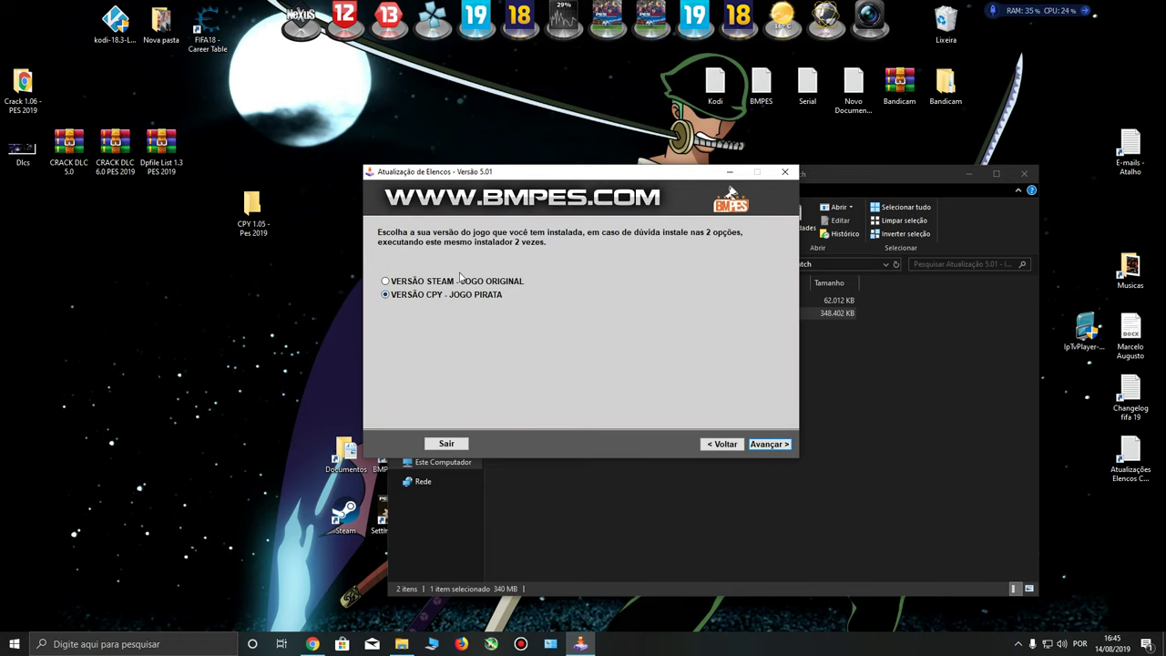
click(771, 445)
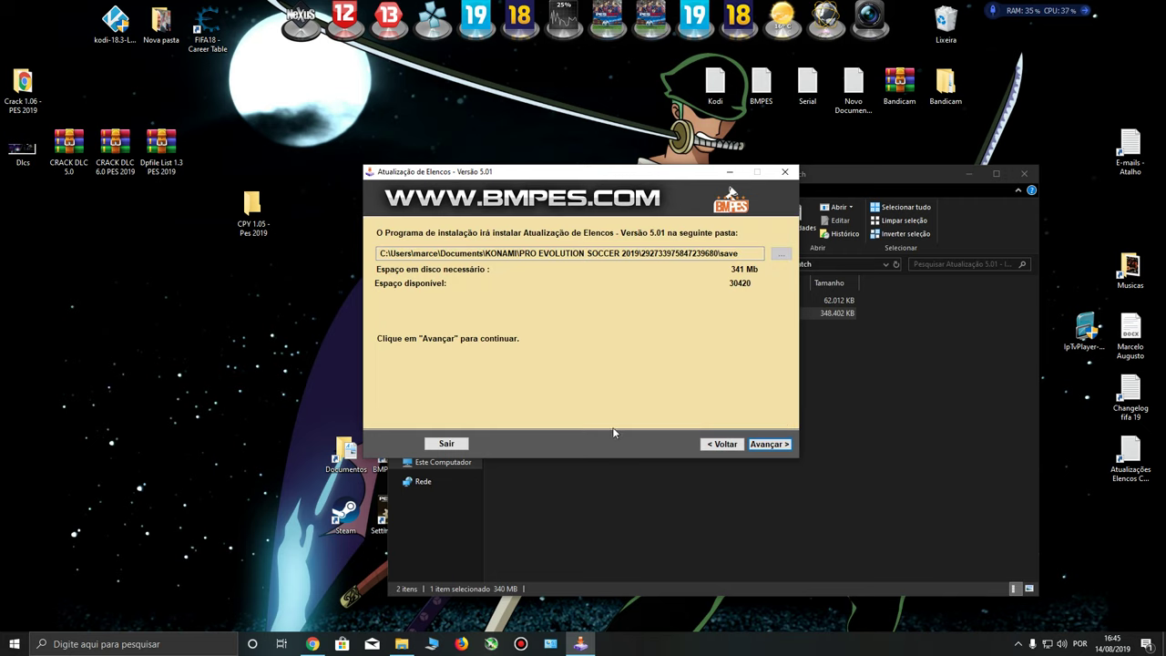
click(459, 445)
click(620, 362)
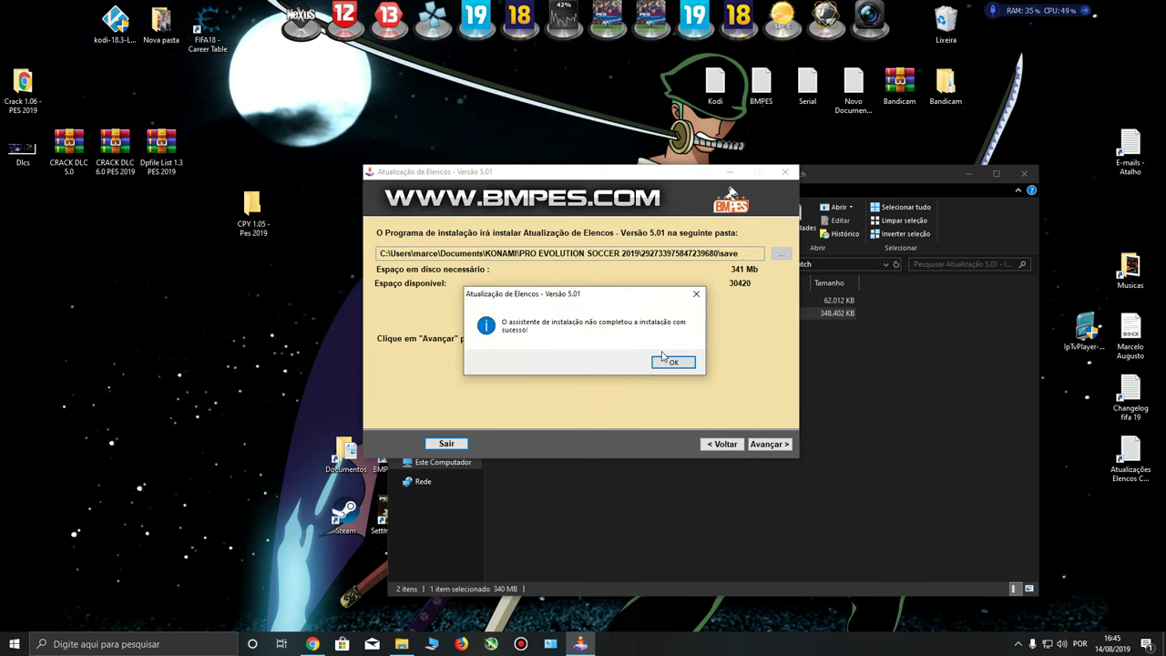
click(664, 362)
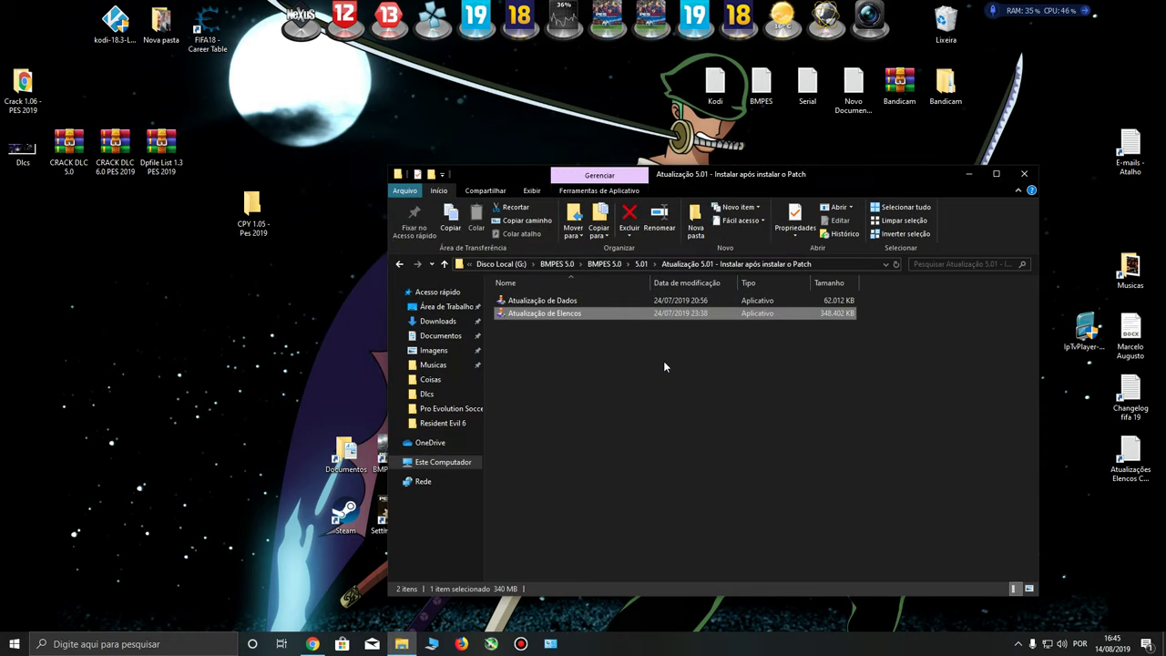
Extract the Atualização 5.02 archive within the BMPES 5.0 folder's 5.02 subfolder and open the extracted Atualização 5.02 folder.
click(400, 264)
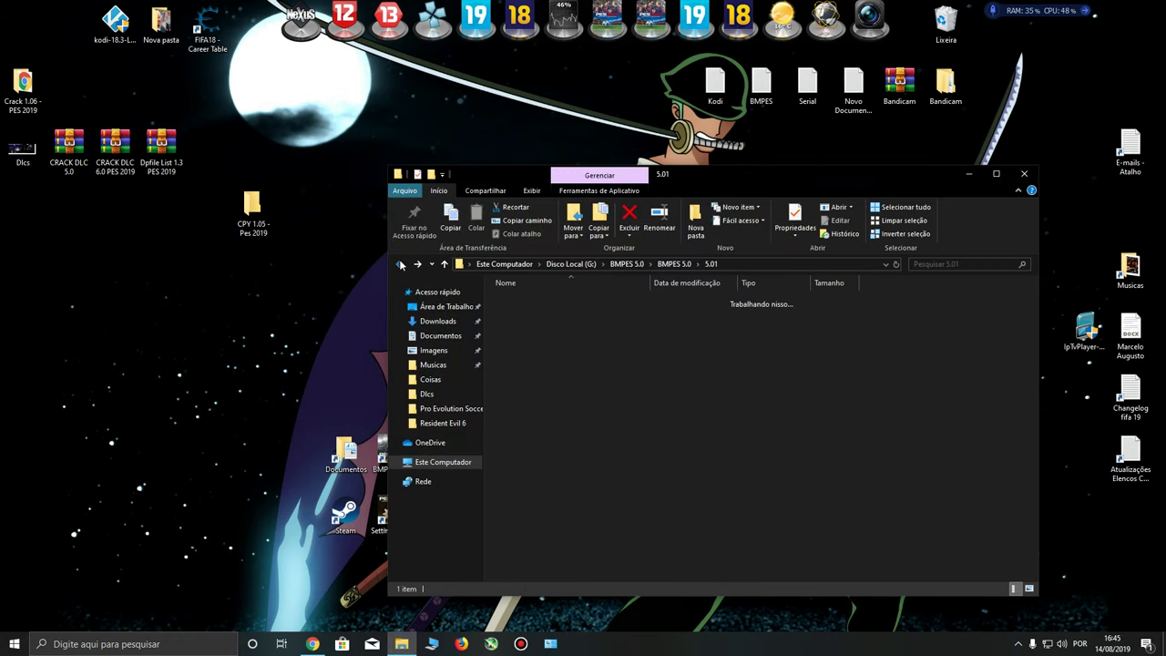
click(401, 264)
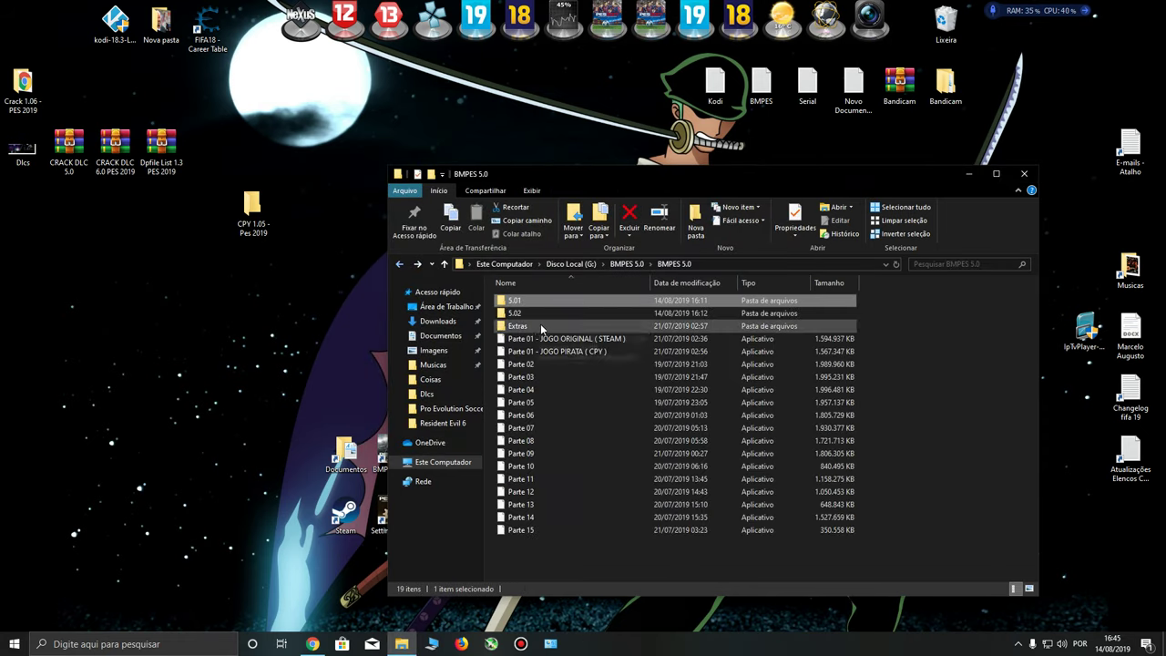
double_click(499, 313)
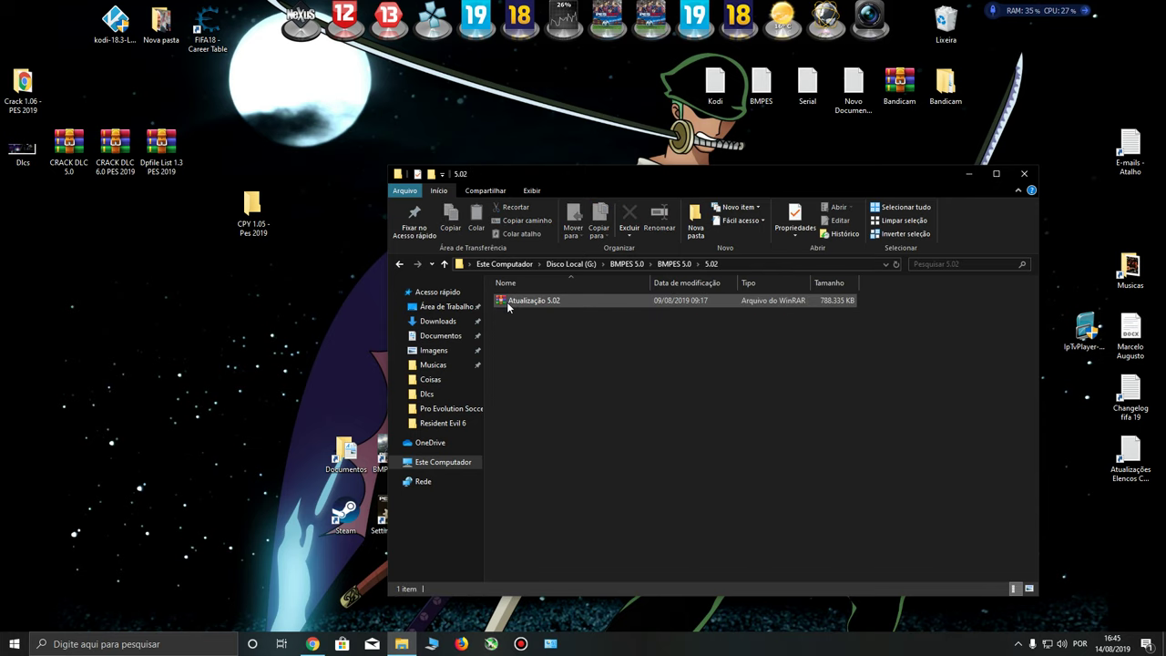
right_click(508, 302)
click(545, 351)
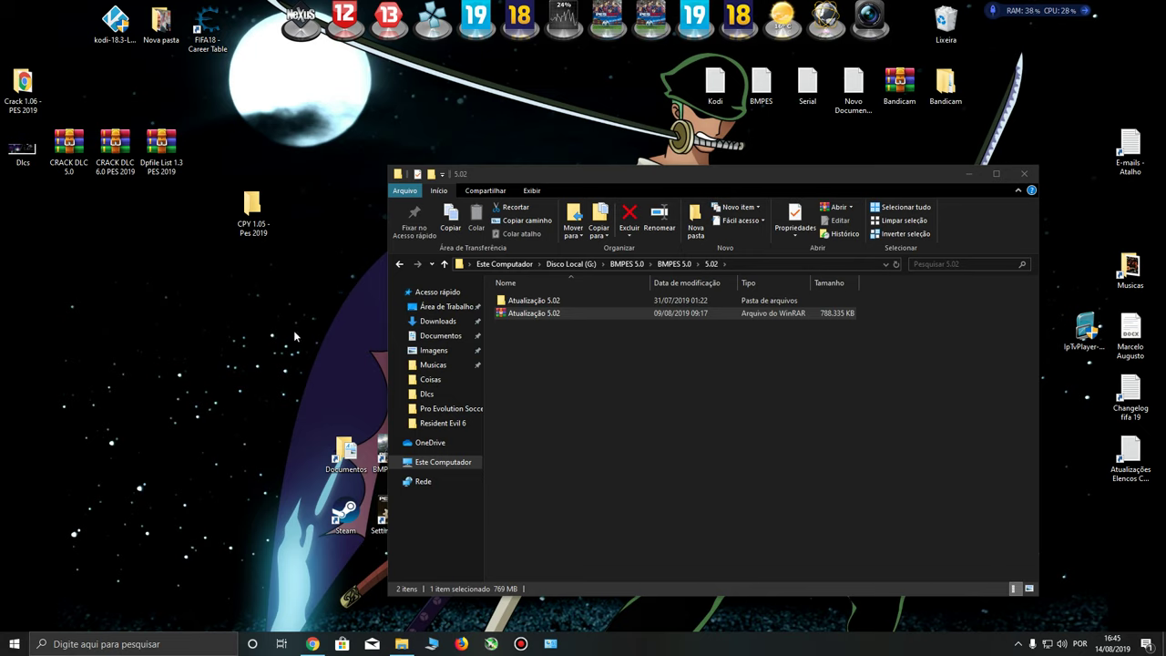
double_click(513, 303)
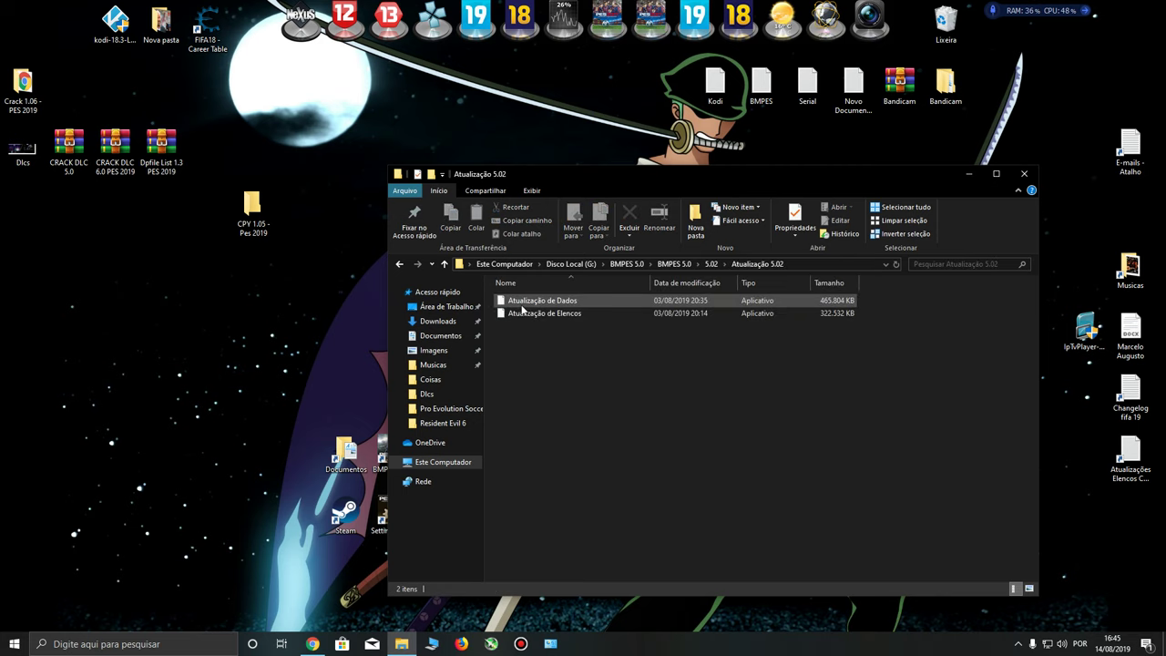
View the run-as-administrator option for Atualização de Dados and Atualização de Elencos without launching either, and close the folder.
drag(666, 368, 556, 383)
right_click(531, 300)
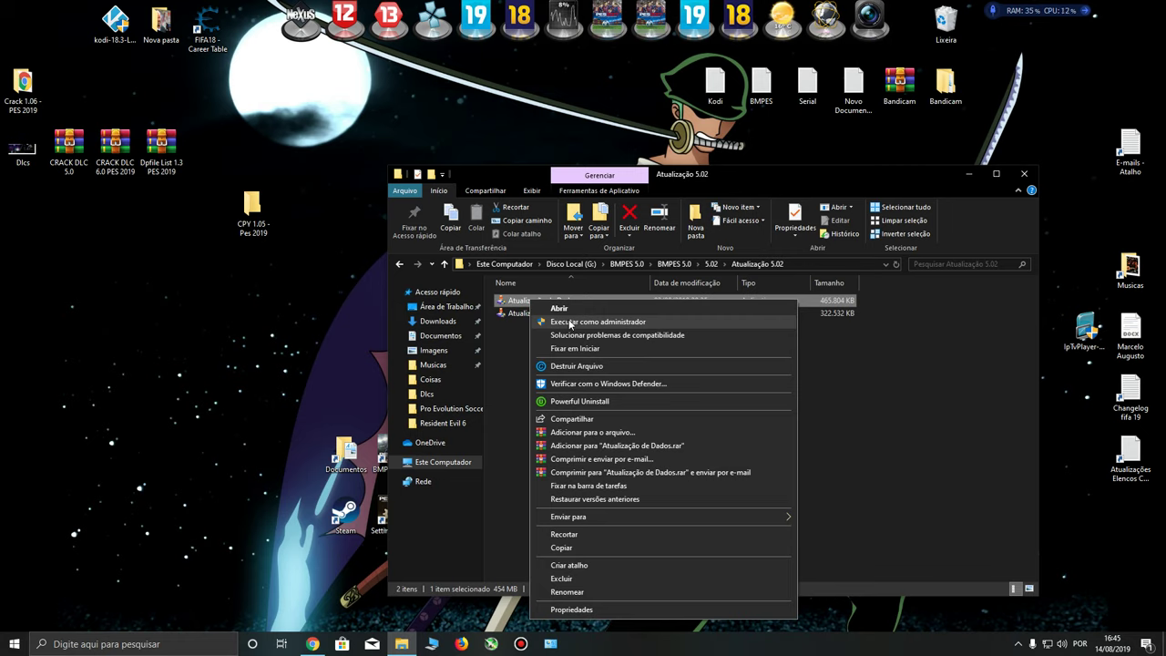
click(514, 328)
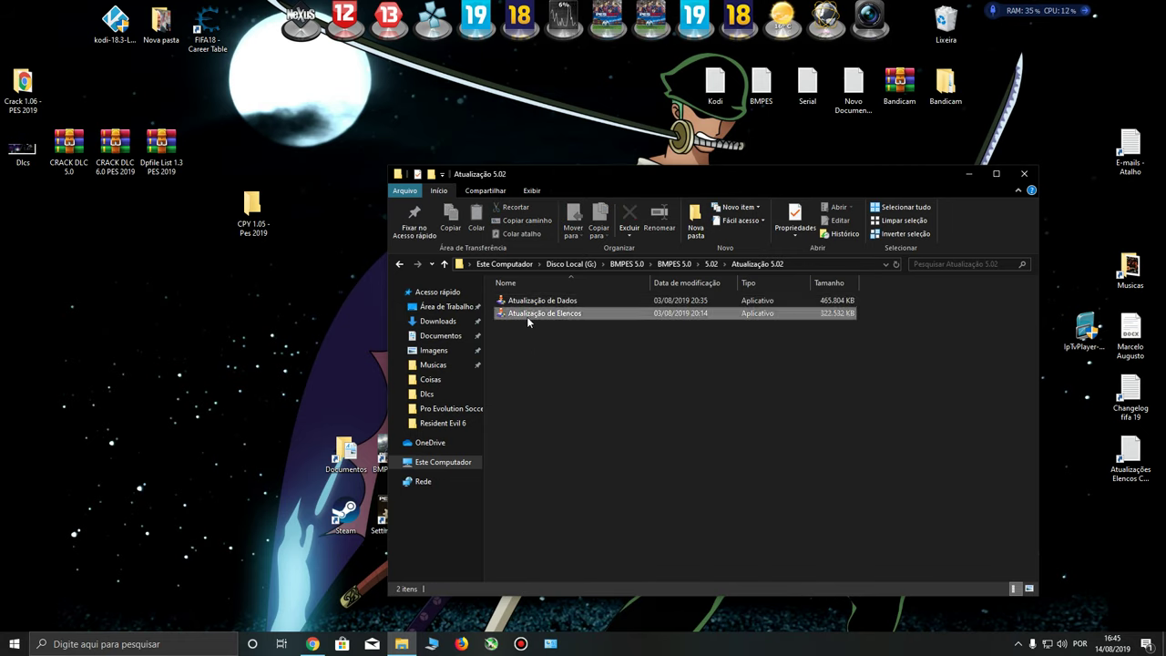
right_click(527, 315)
click(507, 333)
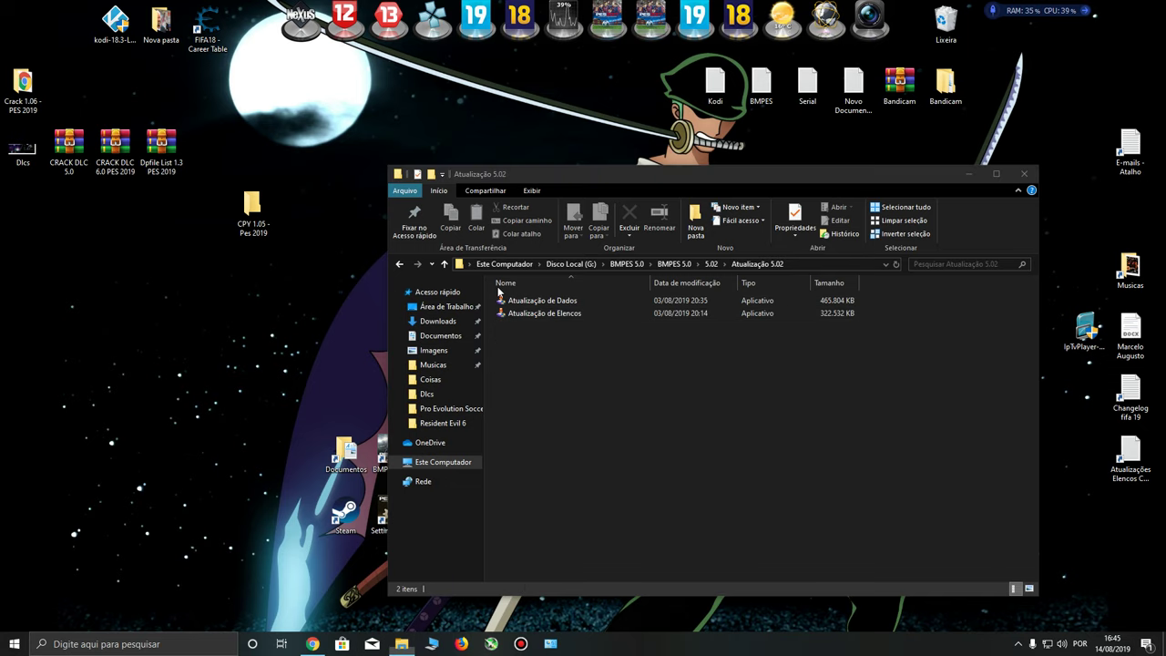
click(1032, 171)
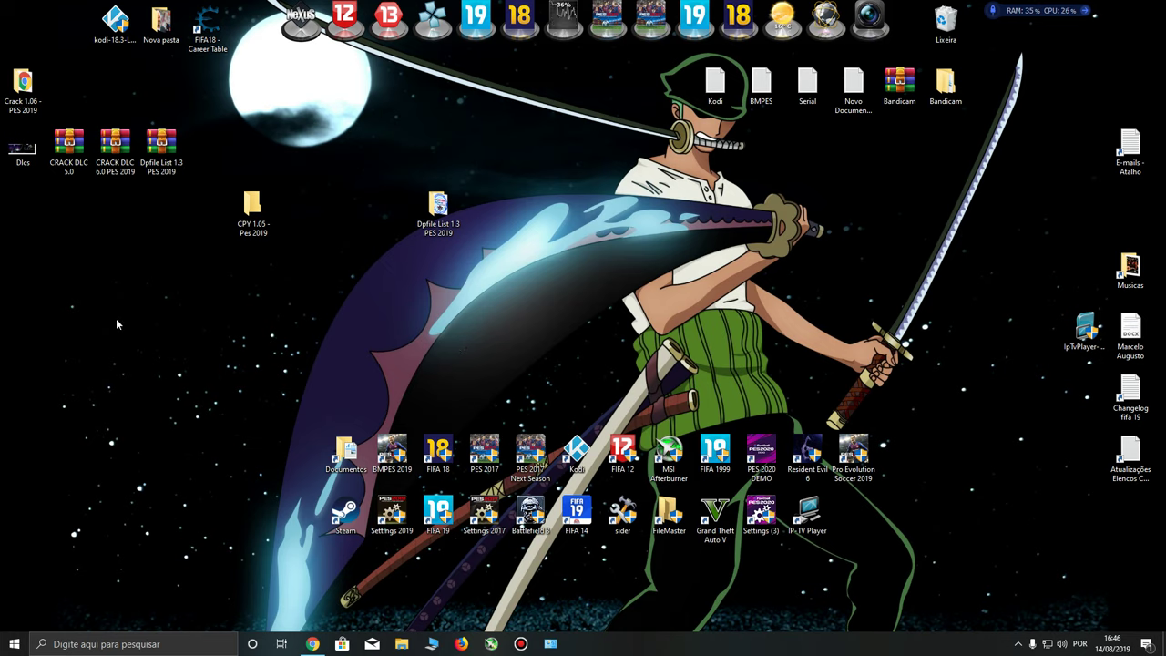
Launch sider from its desktop shortcut and open the shortcut's file location.
text(sider)
key(Return)
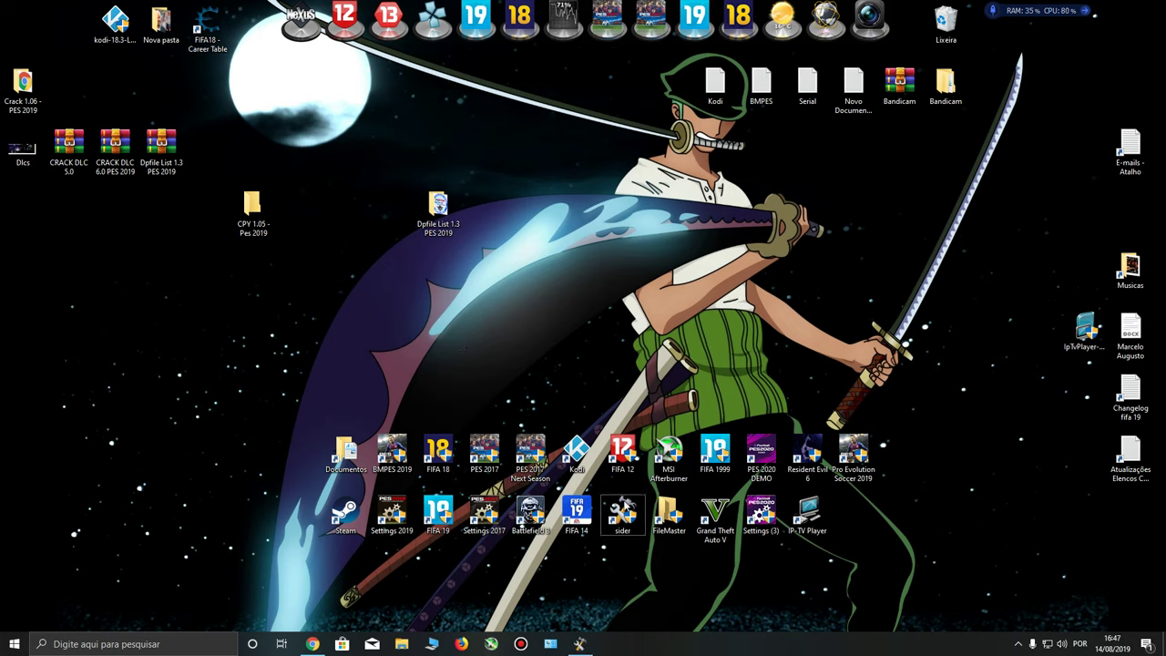
right_click(625, 503)
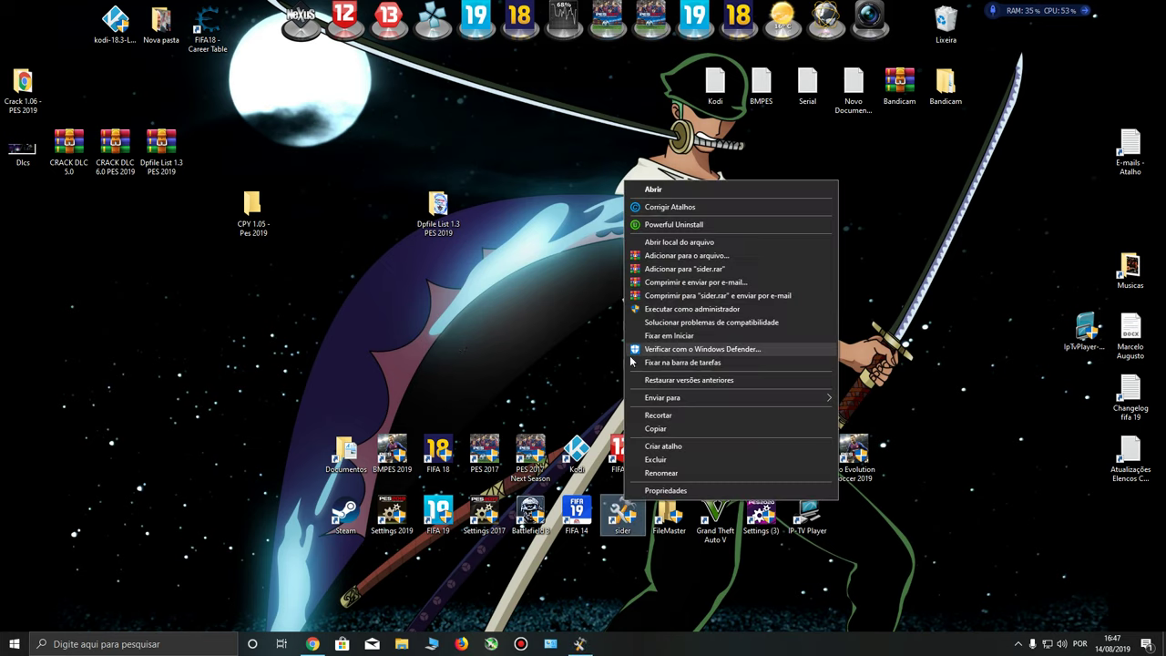
click(638, 244)
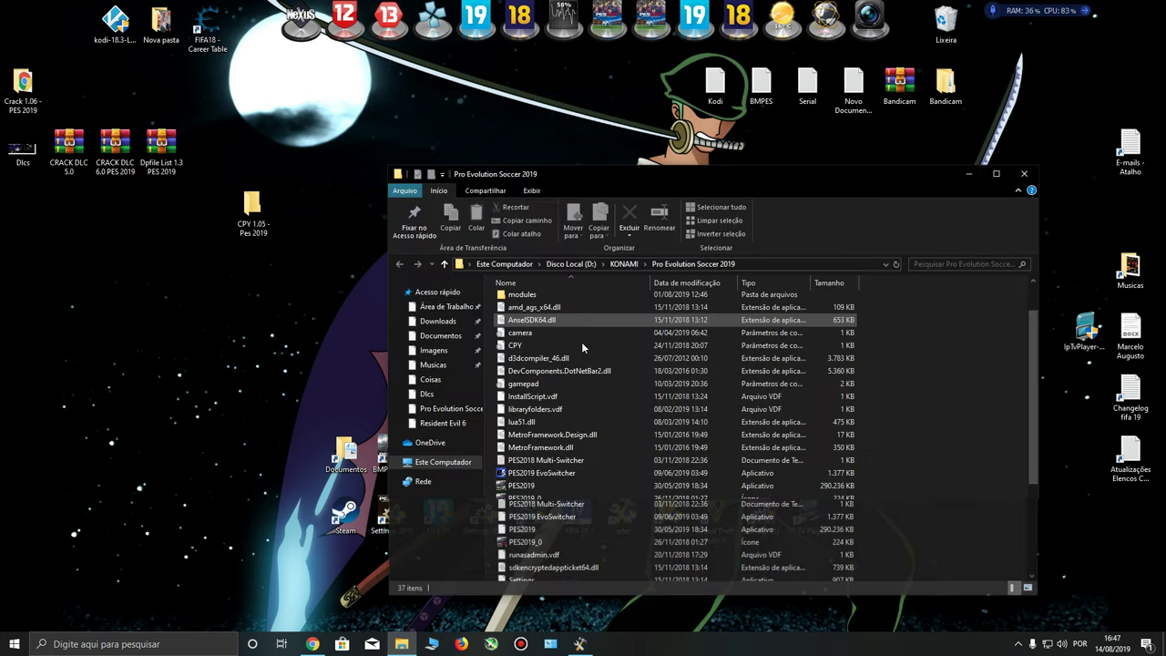
Clear Executar este programa como administrador in the sider application's compatibility properties and accept the dialog.
mouse_move(503, 441)
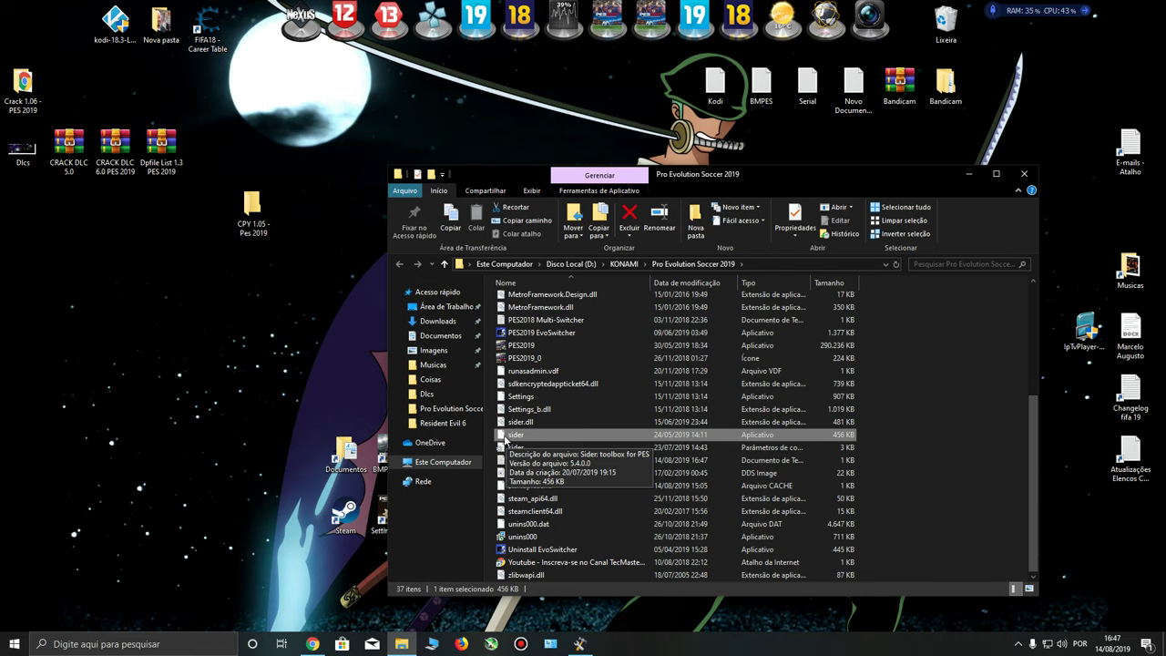
right_click(505, 438)
click(528, 426)
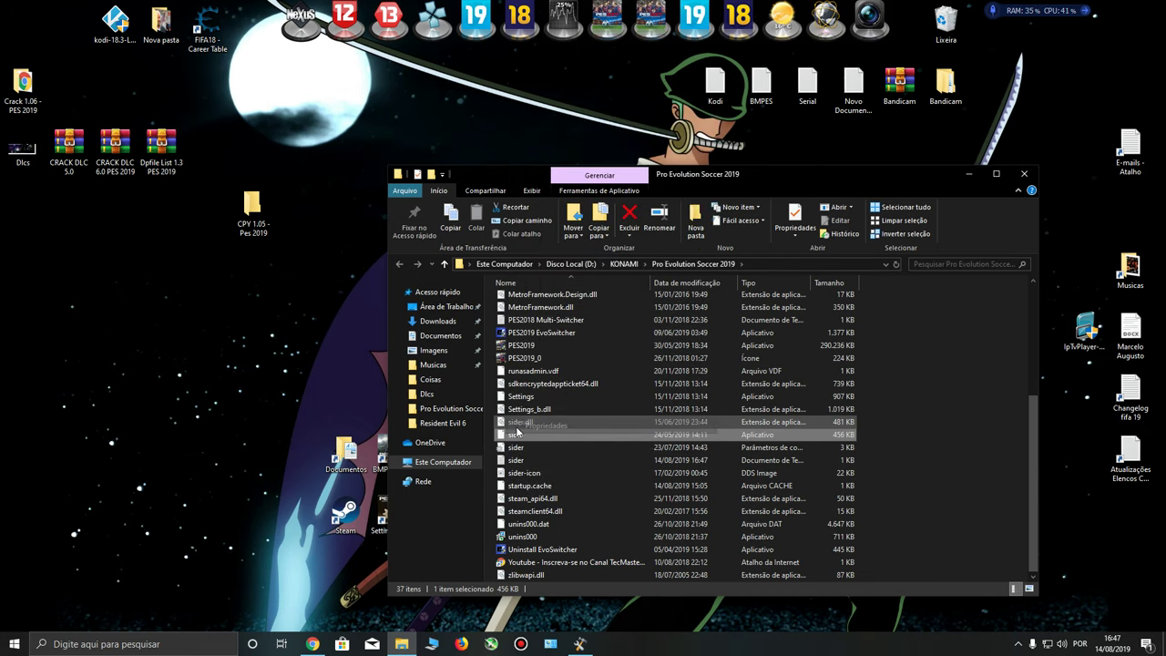
click(565, 347)
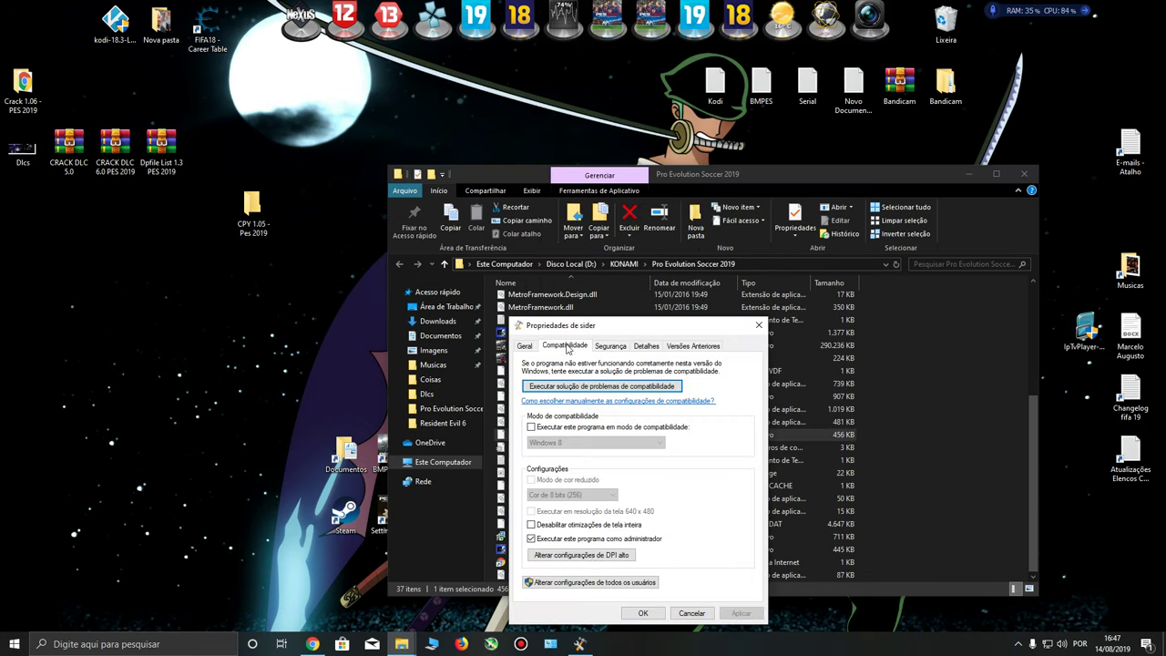
click(563, 540)
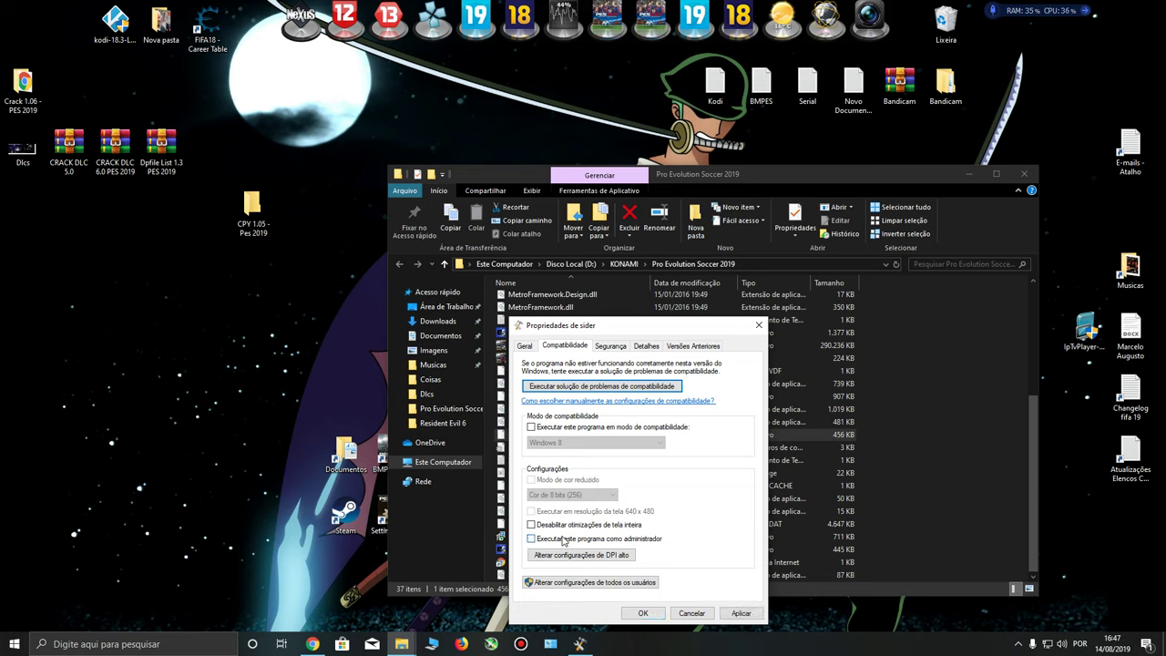
click(652, 615)
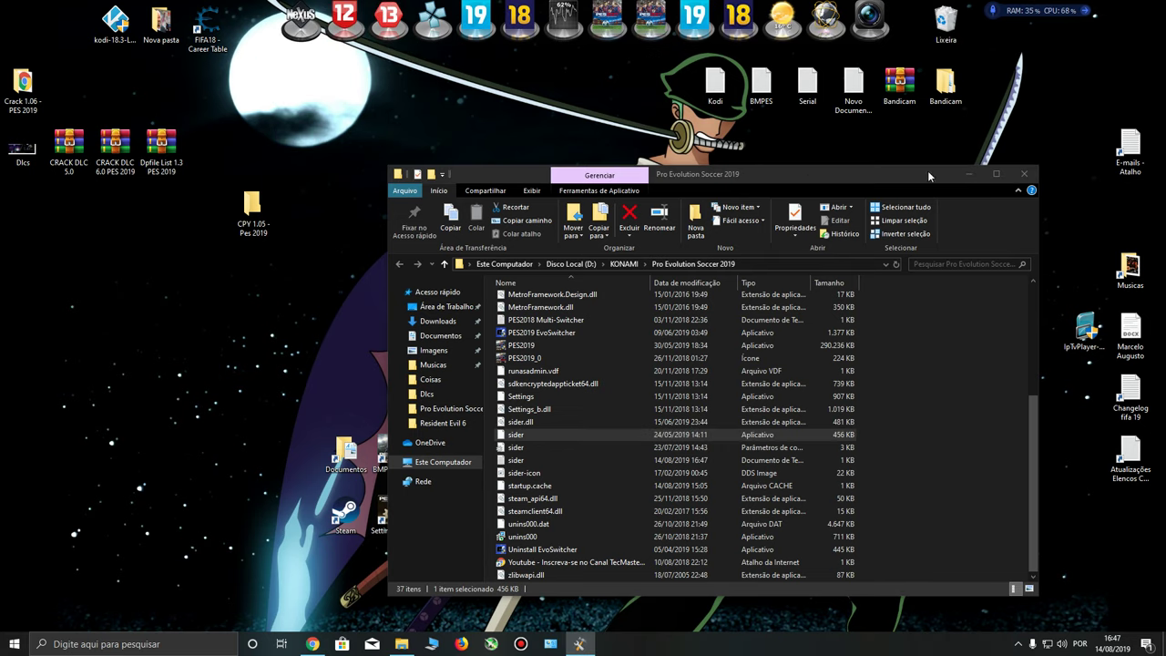
Minimise the game folder, bring up the running Sider 5 window and minimise it as well.
click(961, 172)
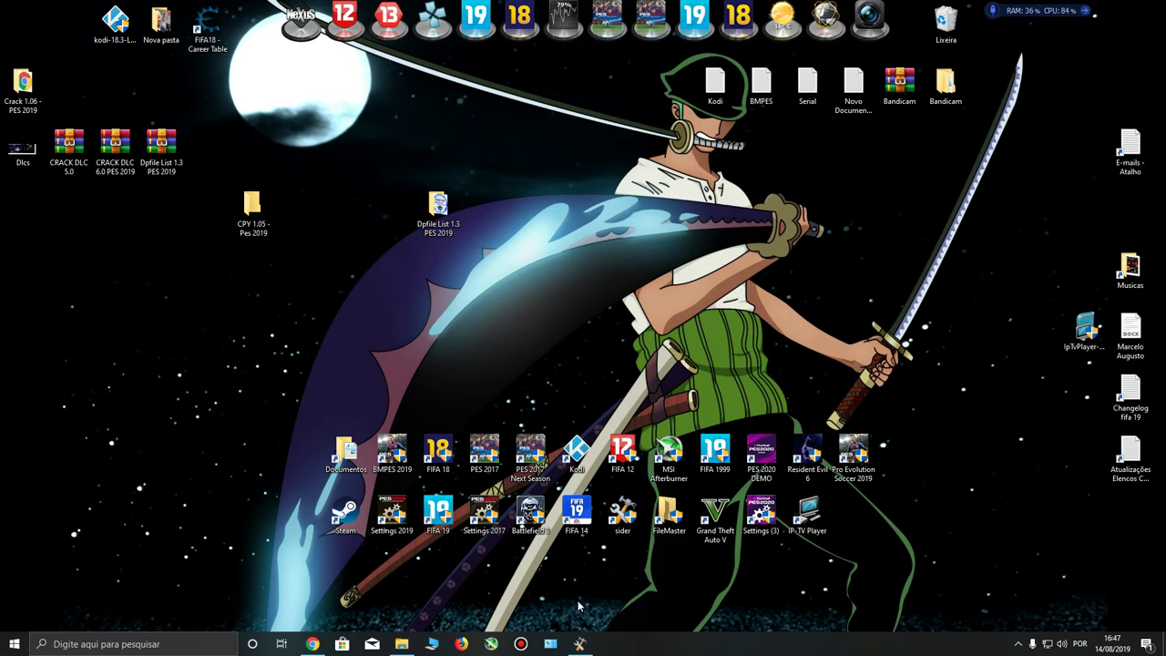
click(580, 644)
drag(51, 2, 253, 105)
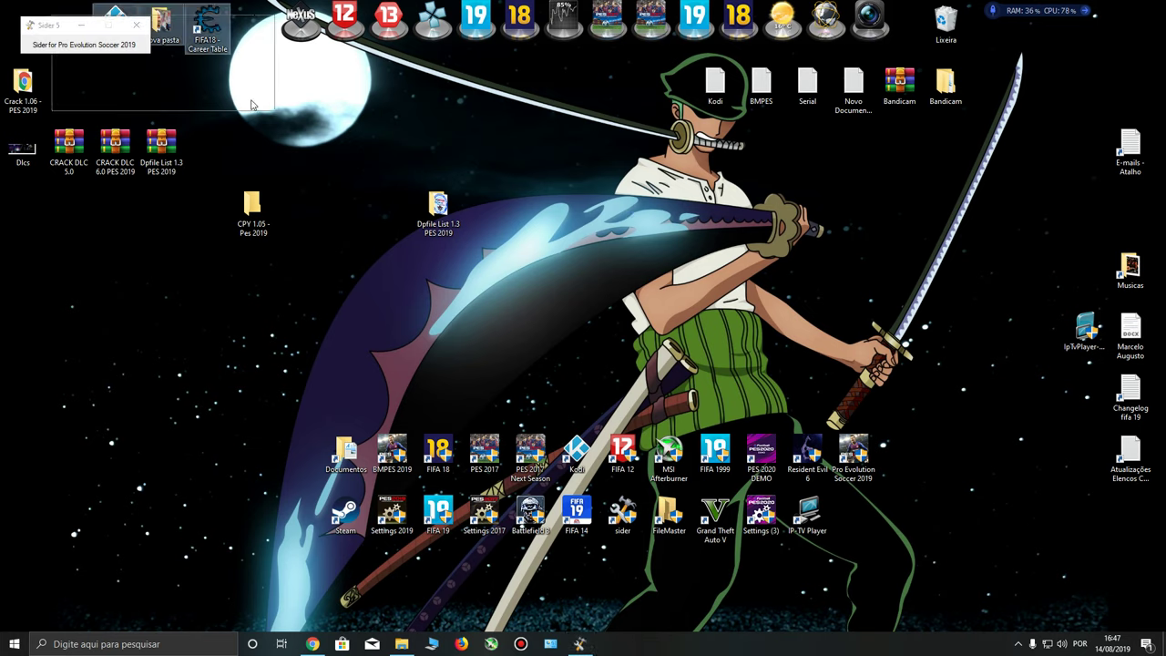
click(79, 28)
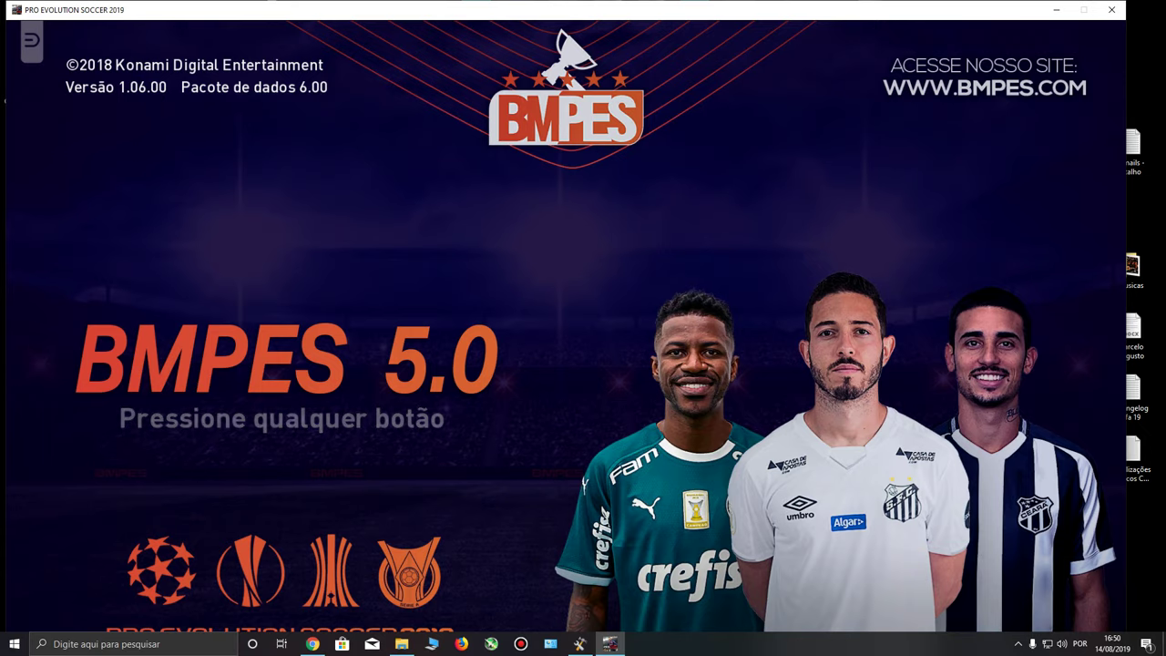
Go past the BMPES 5.0 title screen in Pro Evolution Soccer 2019 and open Editar under Extras.
key(Return)
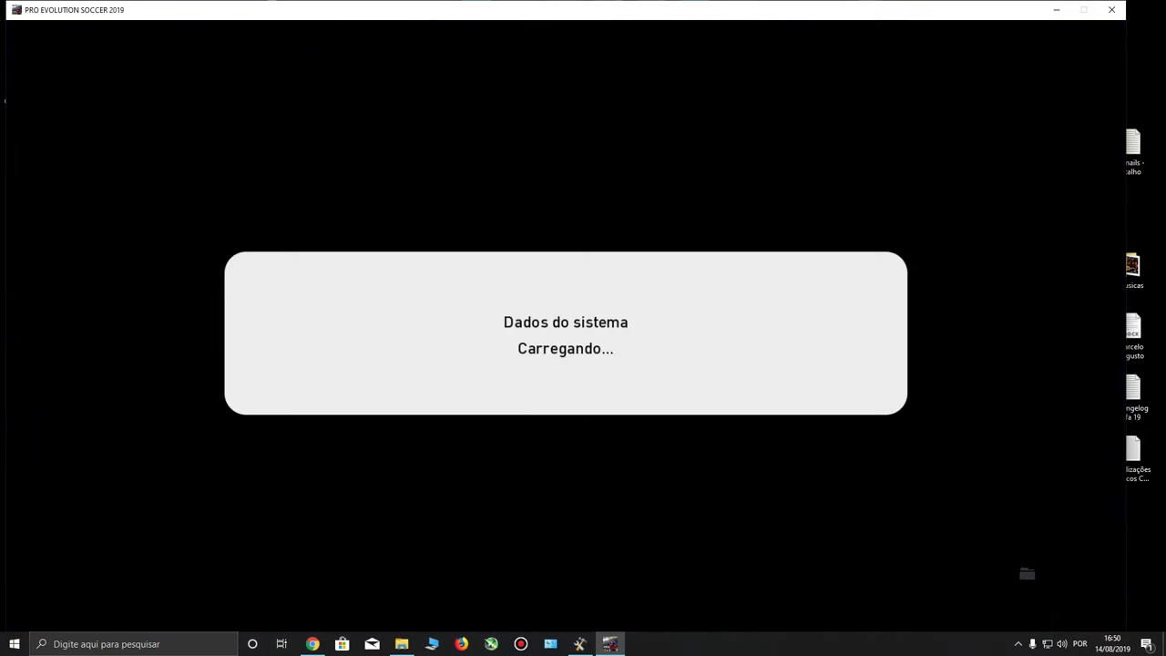
key(Left)
key(Left)
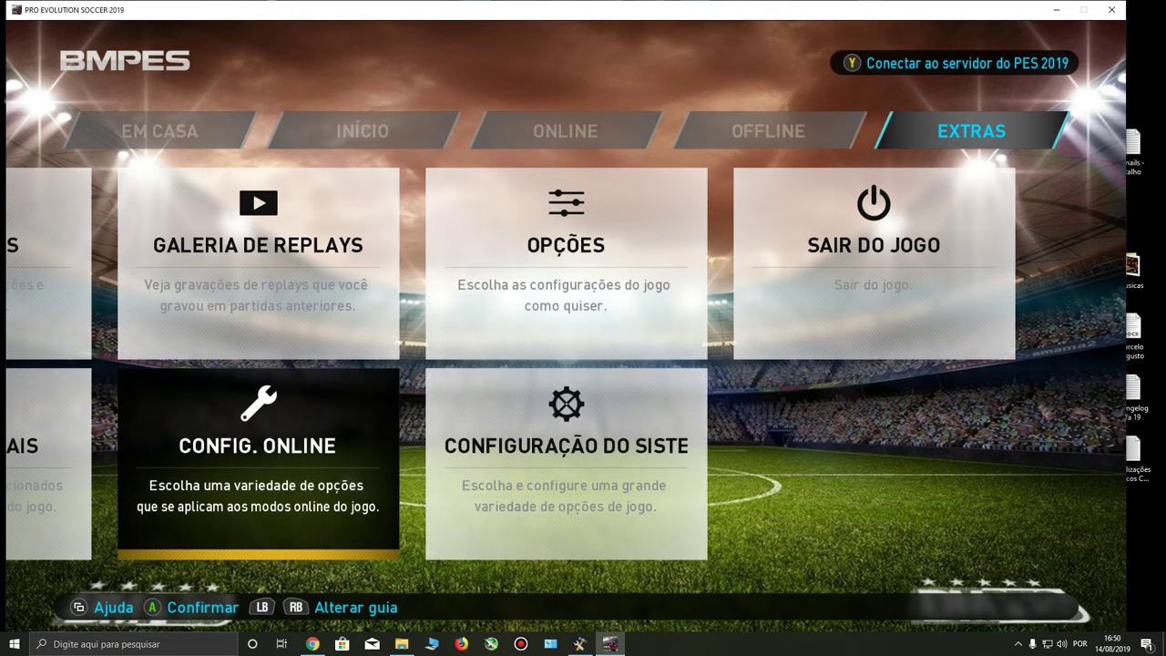
key(Left)
key(Up)
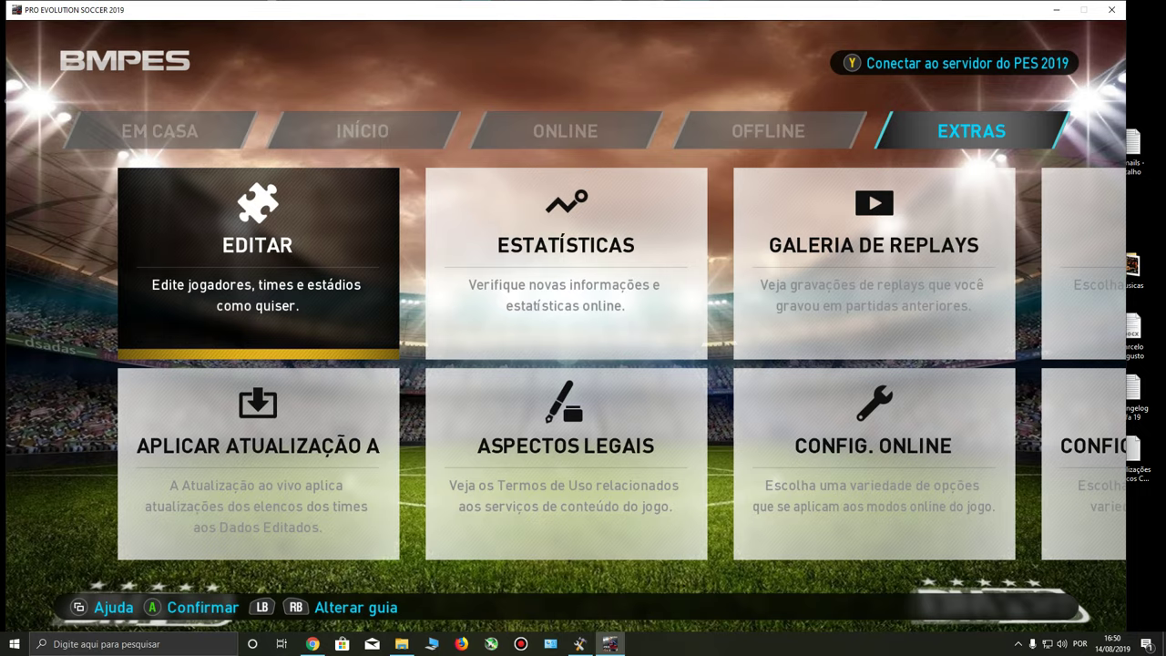
key(Return)
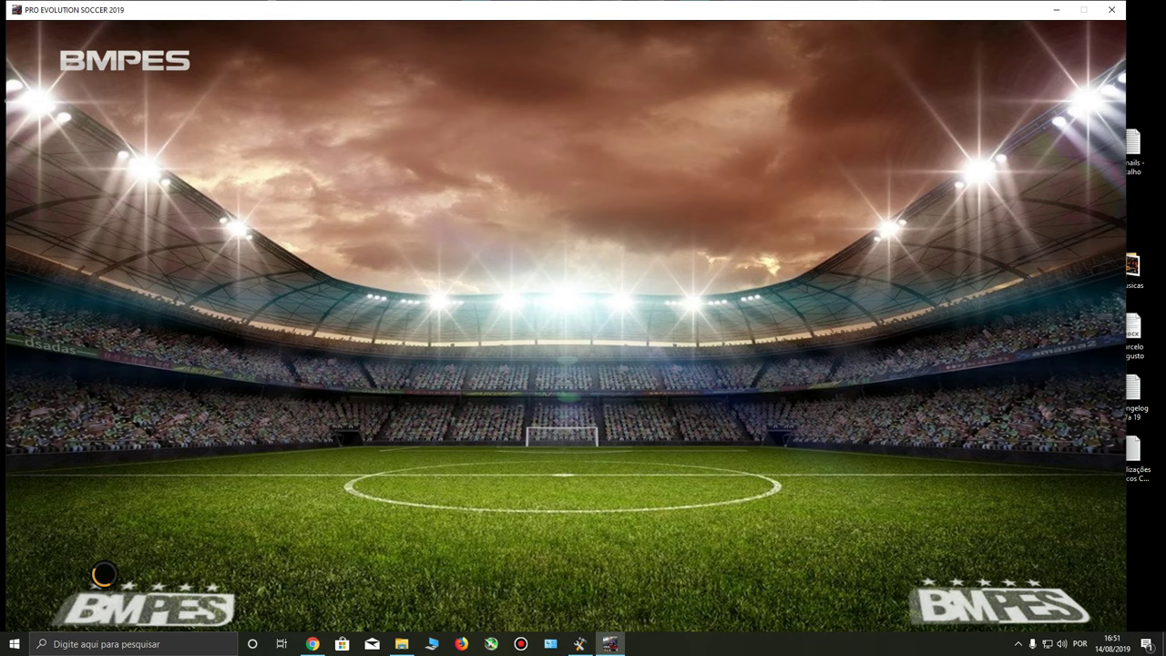
Open the Transferência section of the edit menu.
key(Down)
key(Down)
key(Down)
key(Down)
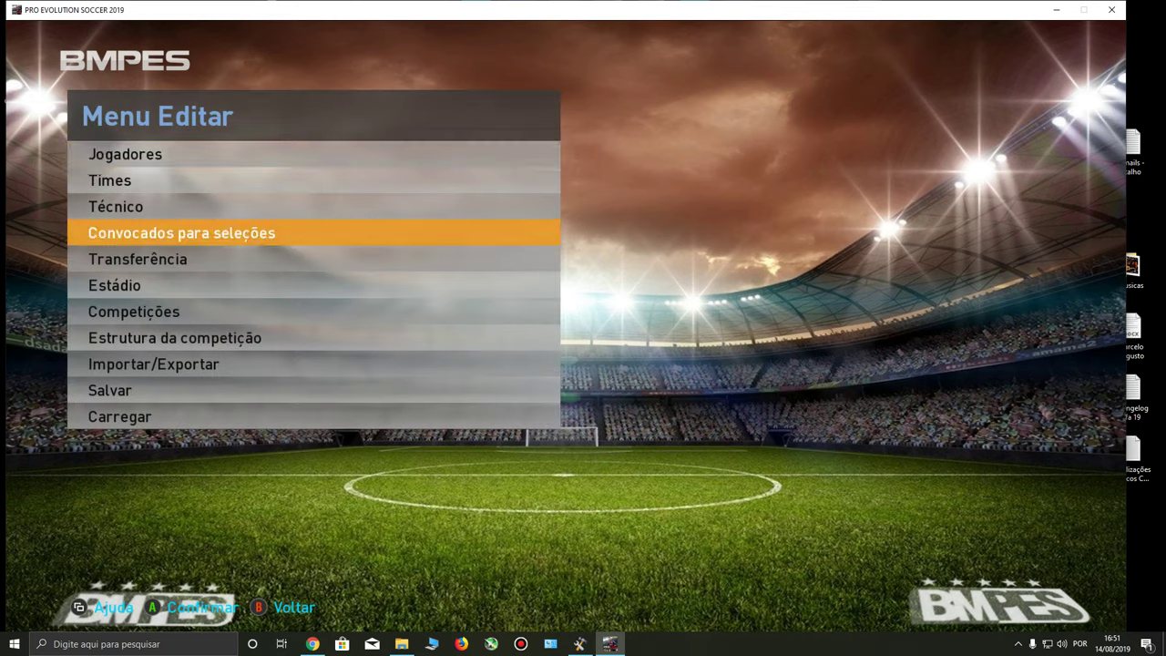
key(Up)
key(Down)
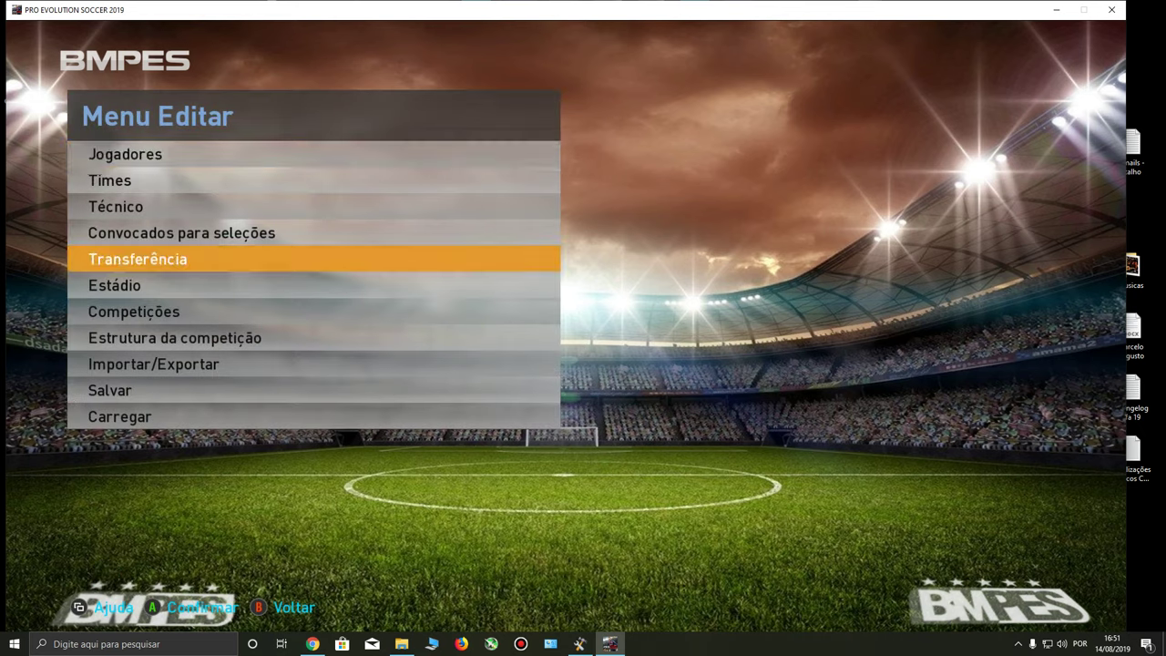
key(Return)
Look through the leagues available for transfers and open La Liga Santander.
key(Down)
key(Down)
key(Down)
key(Down)
key(Down)
key(Down)
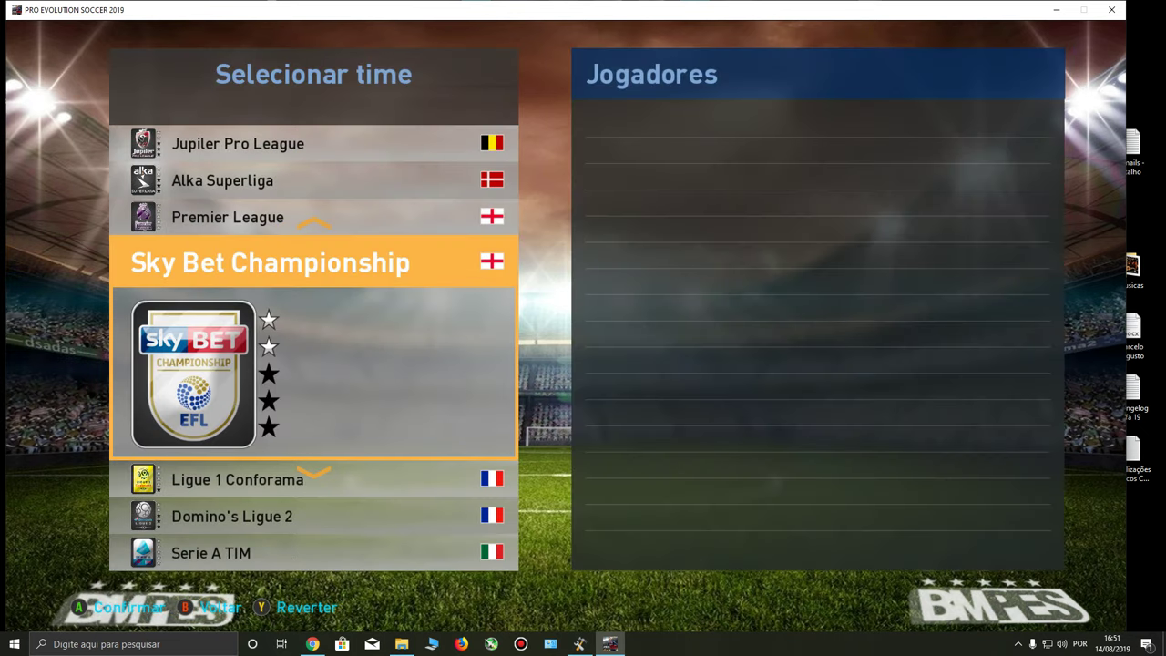
key(Down)
key(Down)
key(Down)
key(Down)
key(Down)
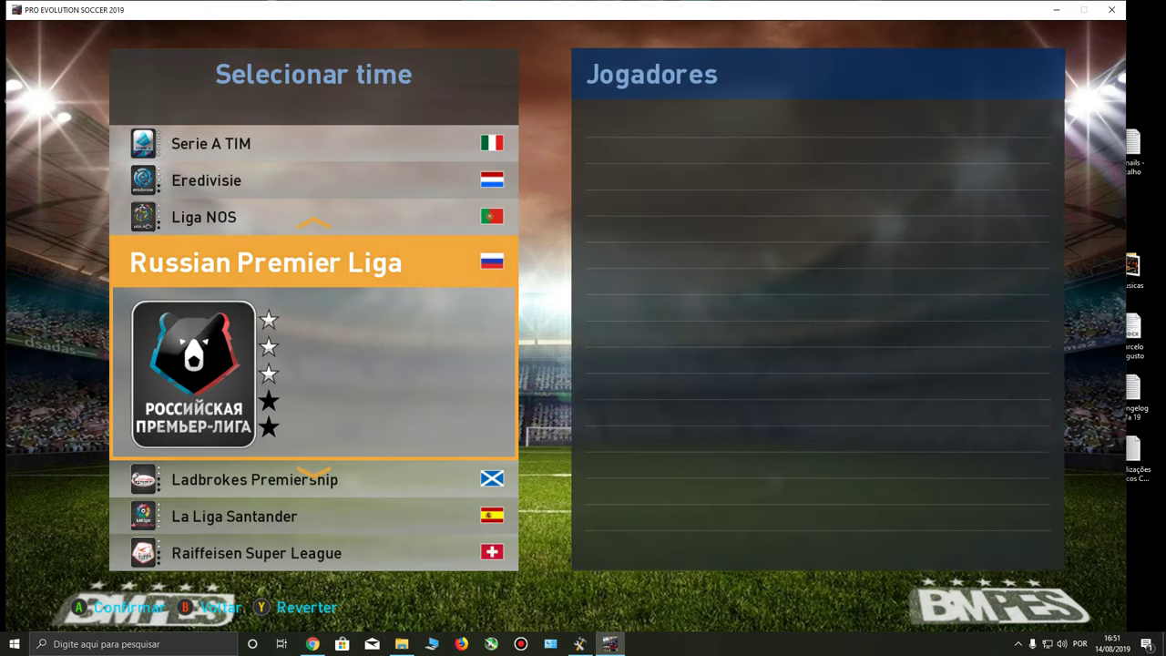
key(Return)
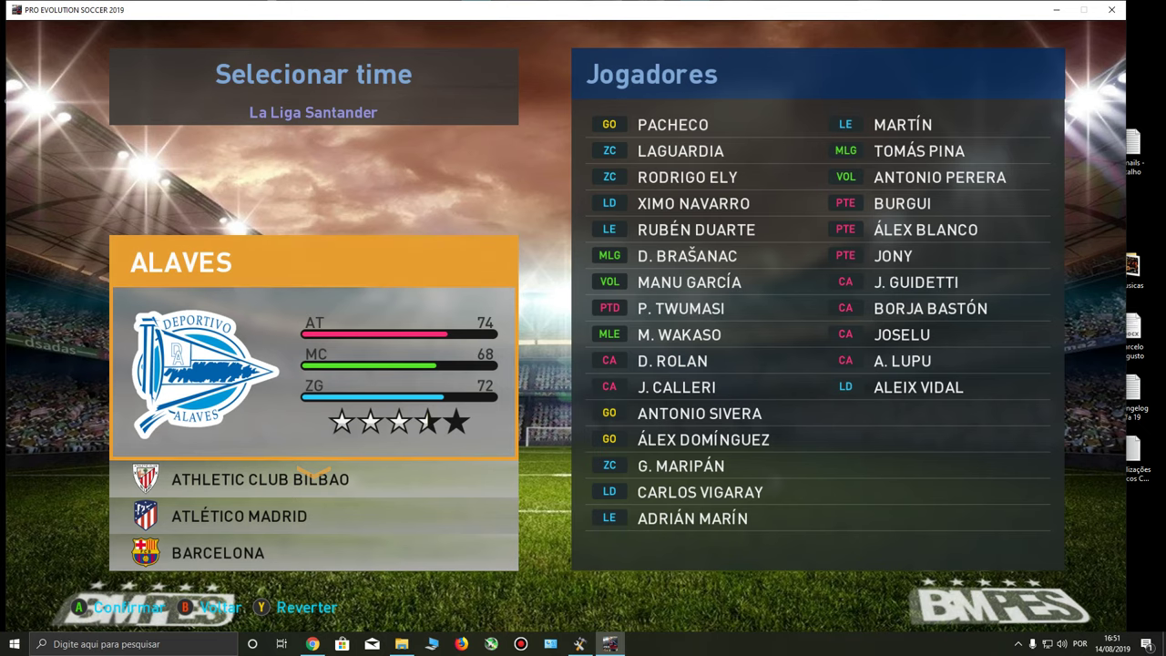
Review the La Liga Santander squads from Alaves through Barcelona to Espanyol, and return to the edit menu.
key(Down)
key(Down)
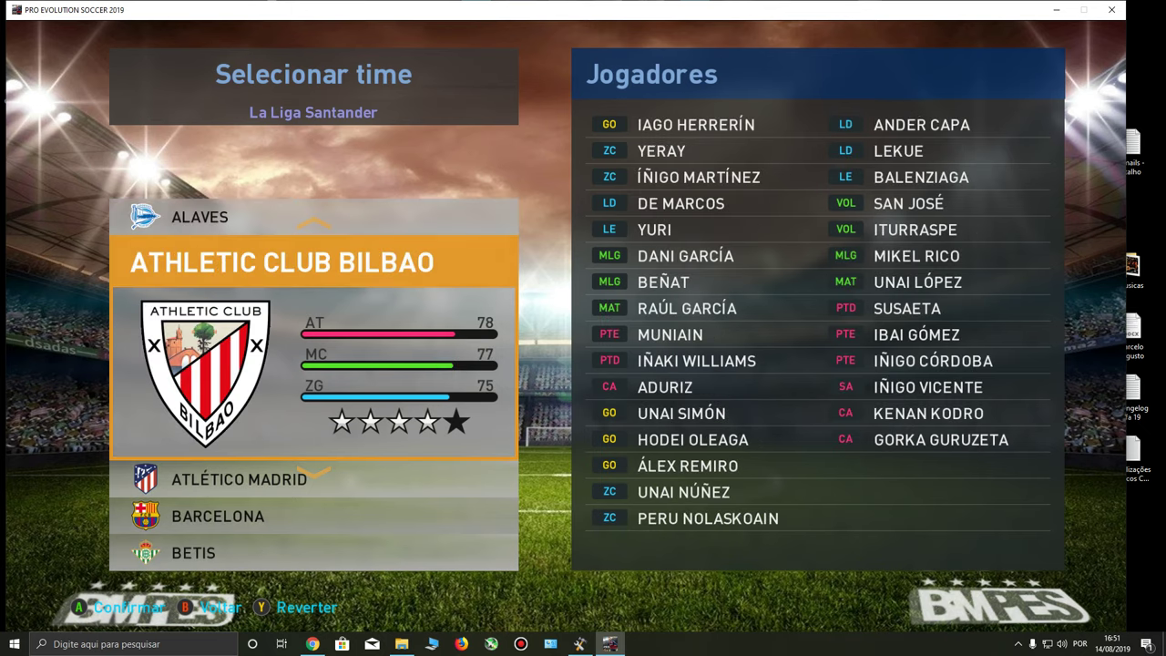
key(Down)
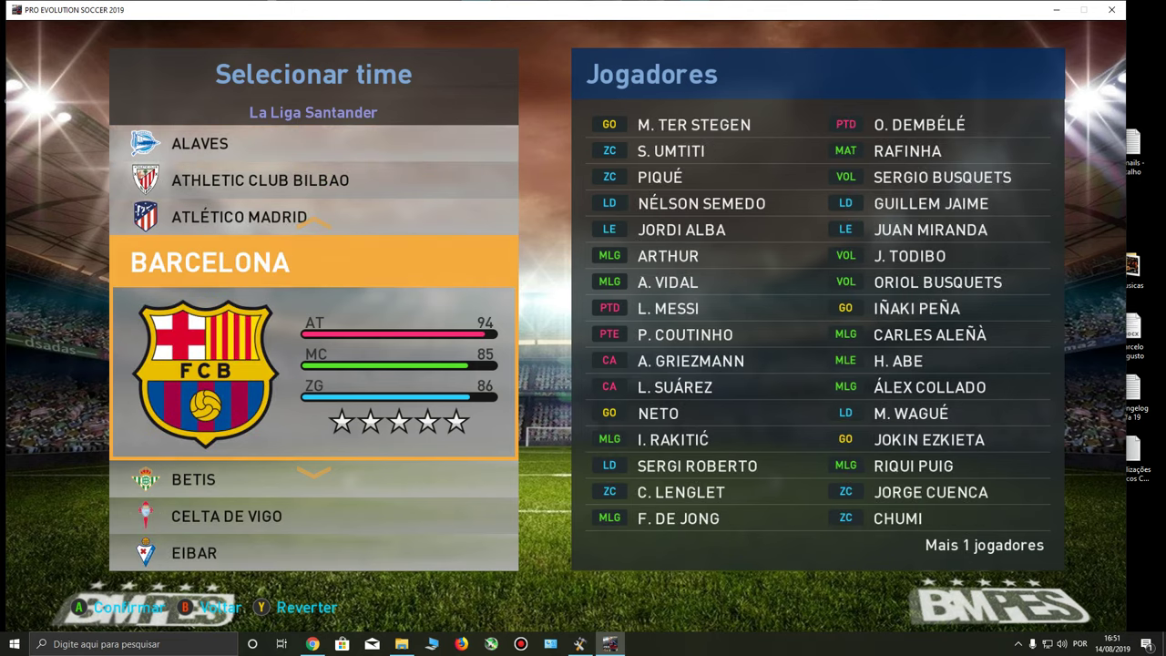
key(Down)
key(Down)
key(Down)
key(Down)
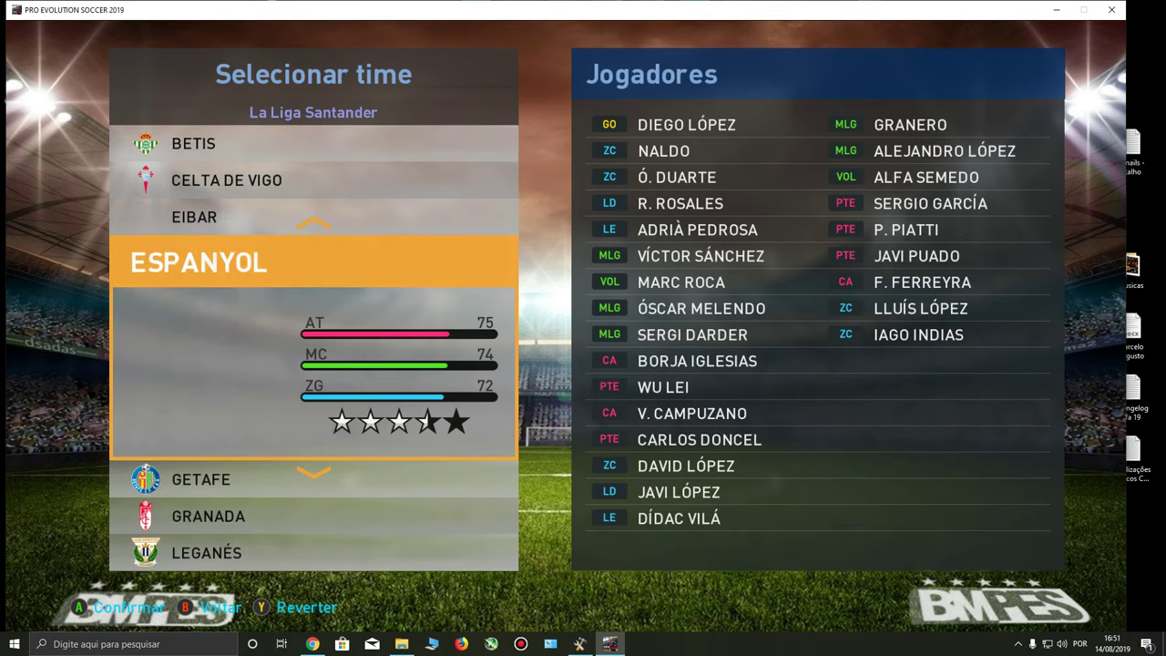
key(Escape)
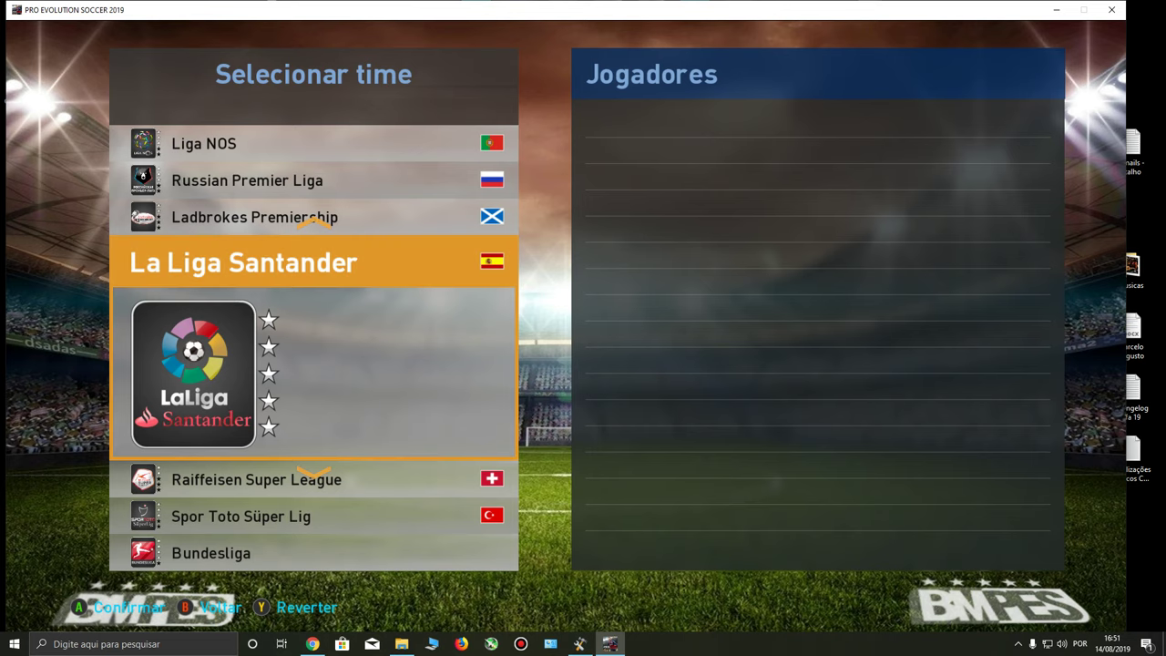
key(Escape)
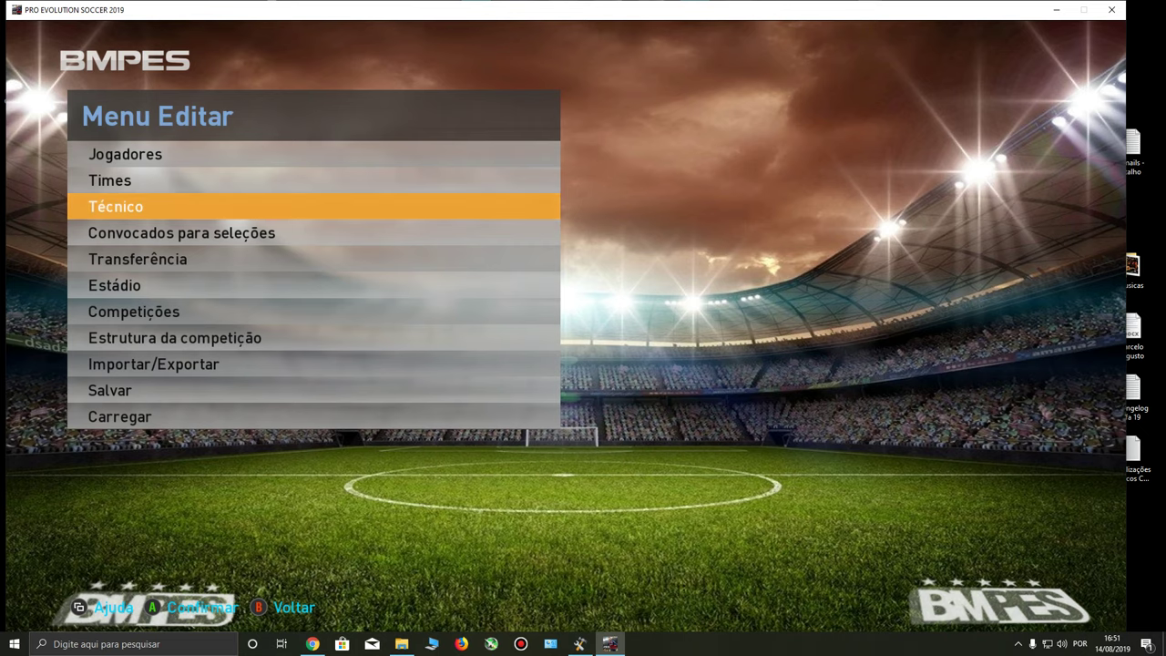
Open the Técnico section of the edit menu and go to the Premier League.
key(Return)
key(Down)
key(Down)
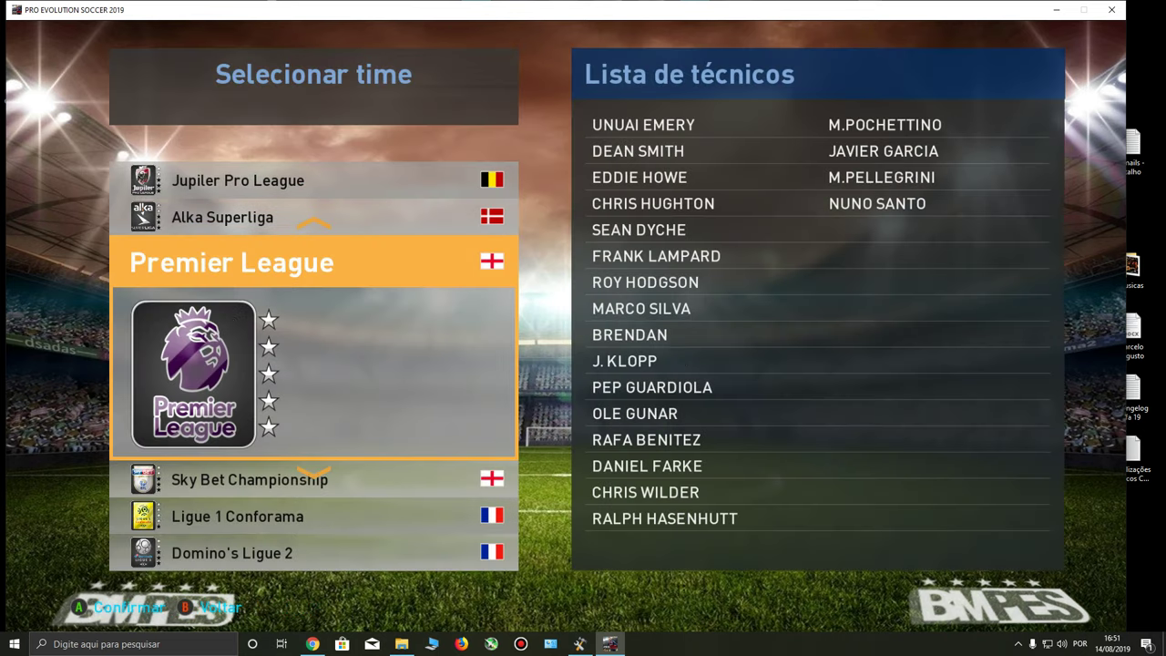
Review the coaches of the Premier League clubs from Arsenal to Liverpool, and return to the league list.
key(Return)
key(Down)
key(Down)
key(Down)
key(Down)
key(Down)
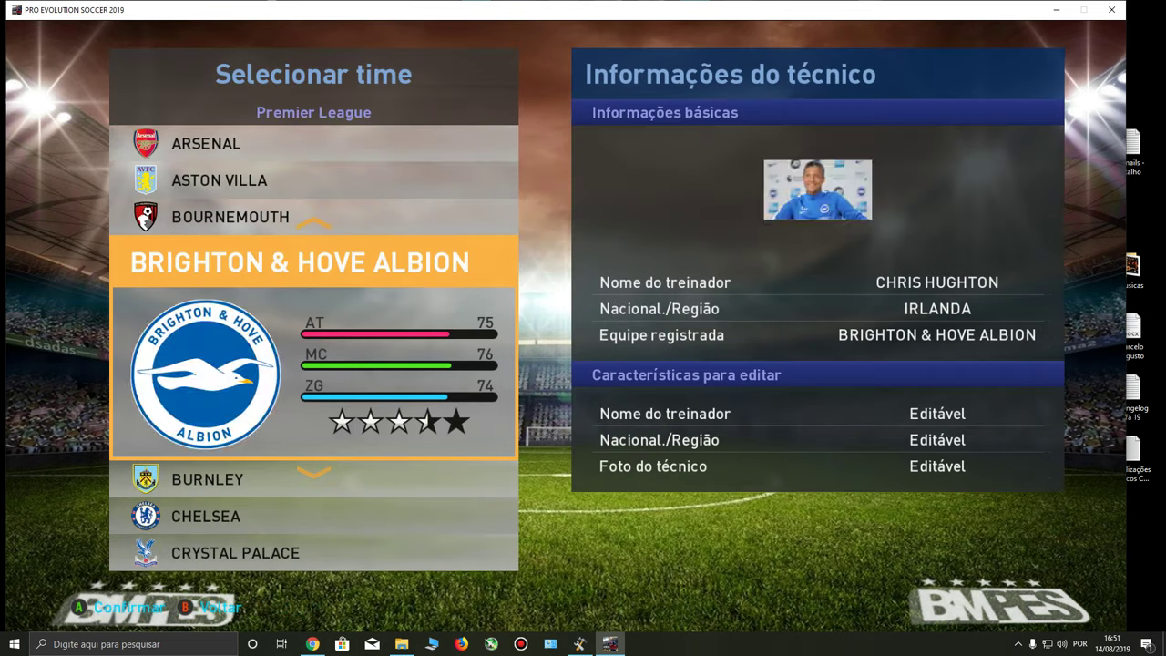
key(Down)
key(Down)
key(Down)
key(Down)
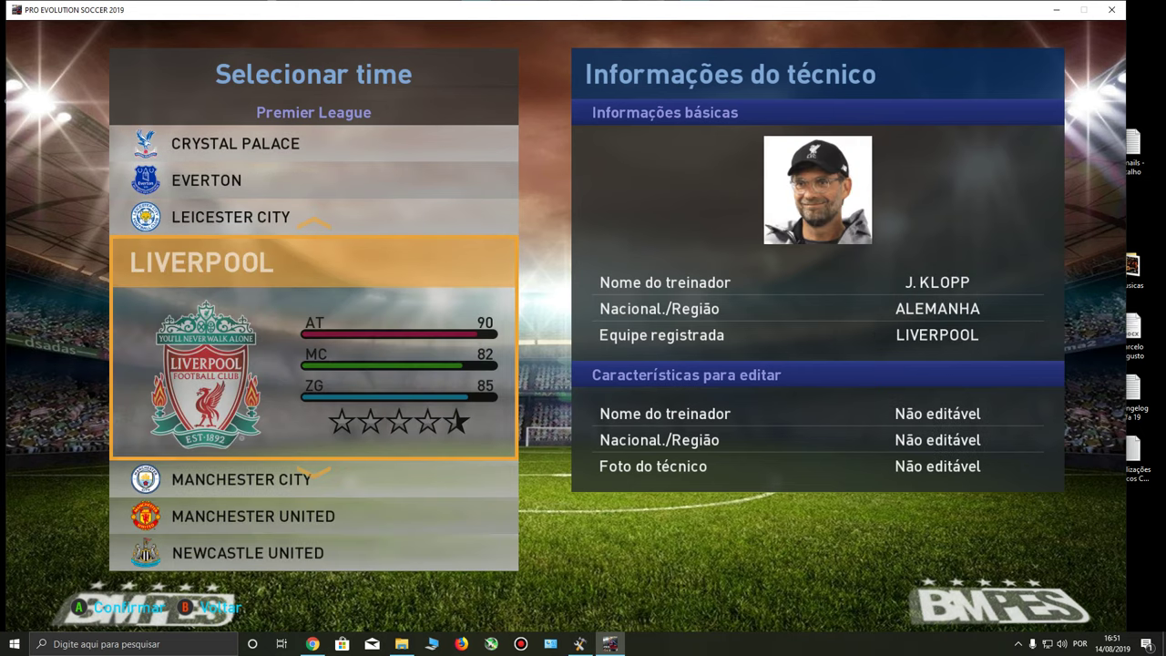
key(Escape)
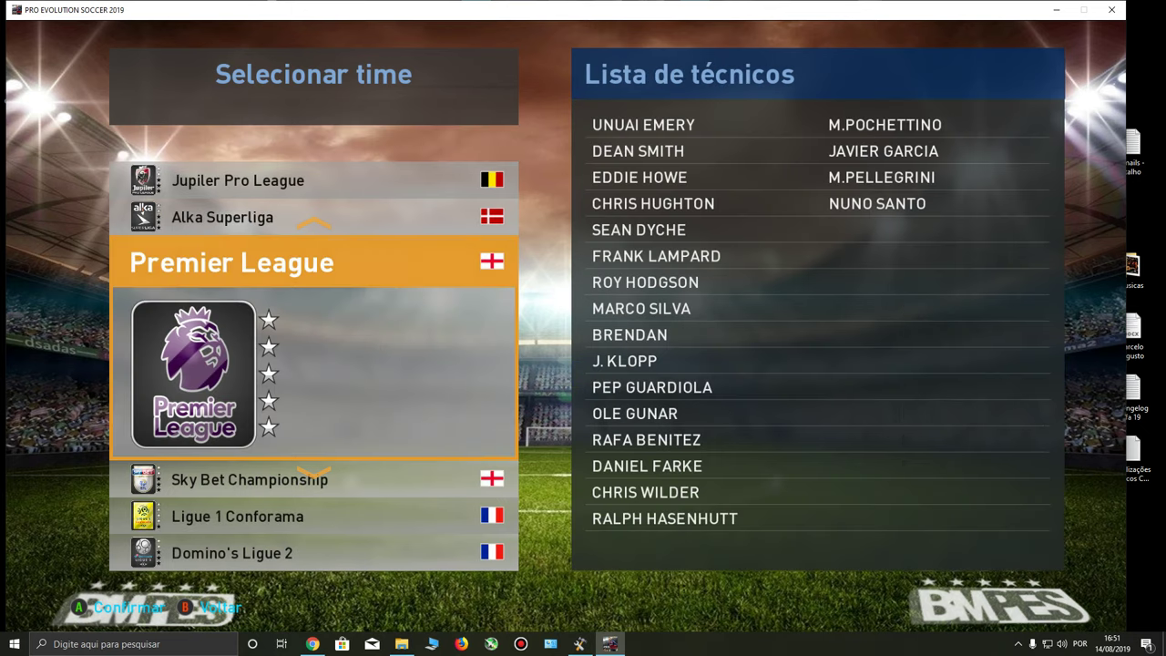
Check the coaches of the first Ligue 1 Conforama clubs, starting at Amiens SC, and return to the league list.
key(Down)
key(Down)
key(Return)
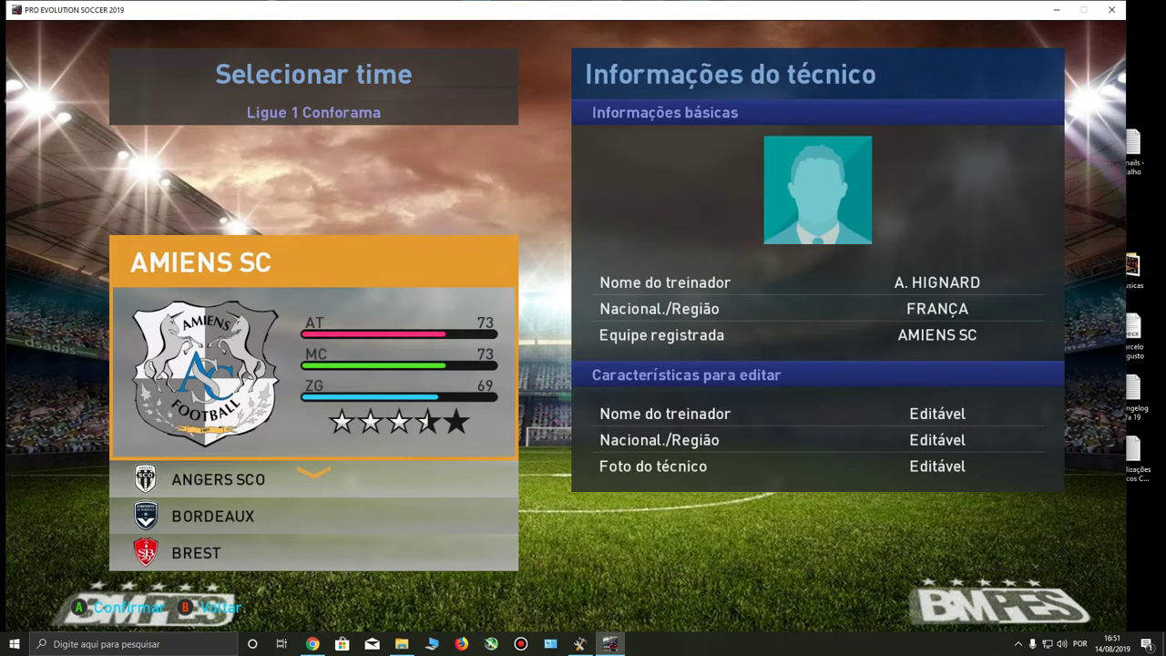
key(Down)
key(Down)
key(Down)
key(Escape)
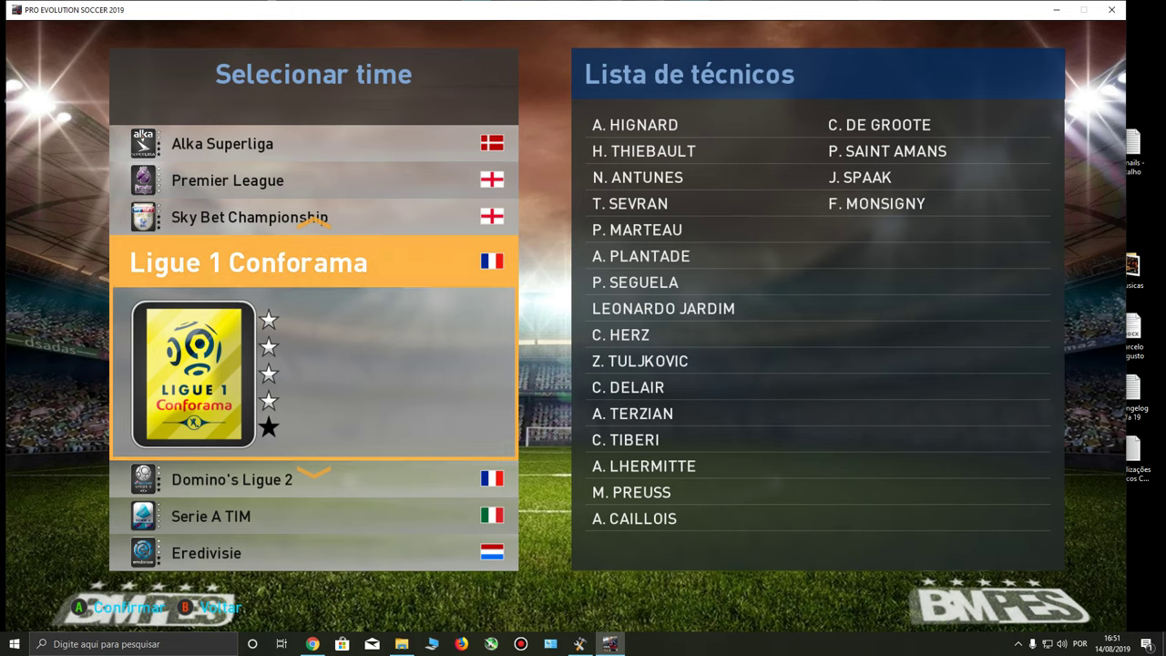
Check the coaches of the first Serie A TIM clubs, including Bologna, and return to the league list.
key(Down)
key(Down)
key(Return)
key(Down)
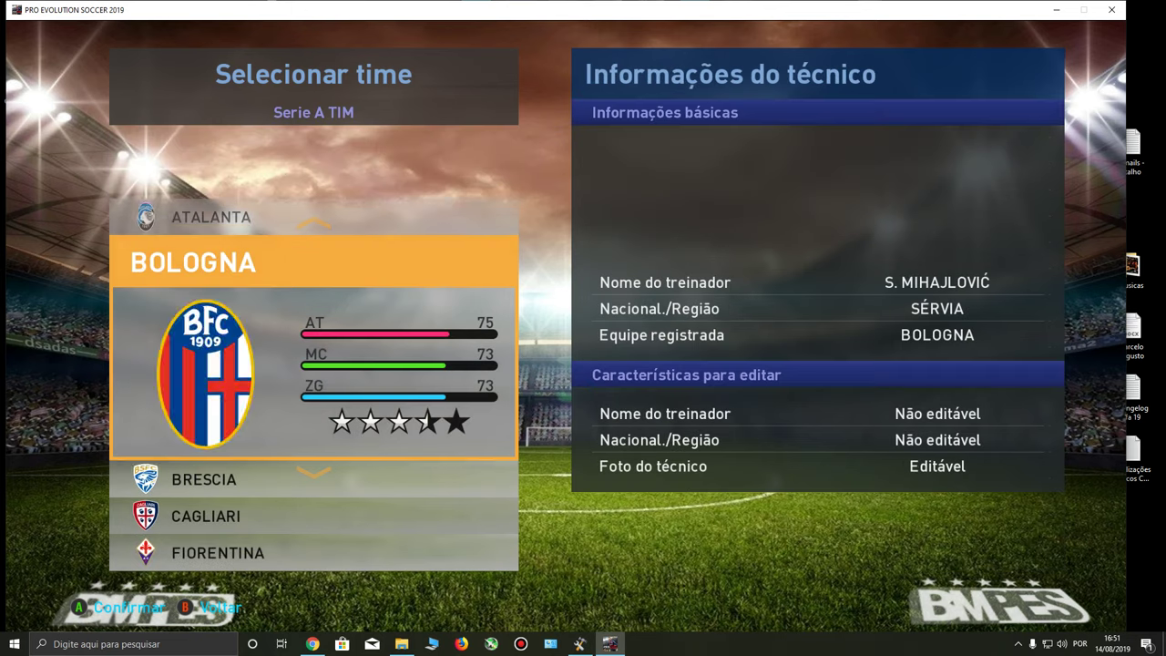
key(Down)
key(Down)
key(Escape)
Check the coaches of the first La Liga Santander clubs, including Athletic Club Bilbao, and return to the league list.
key(Down)
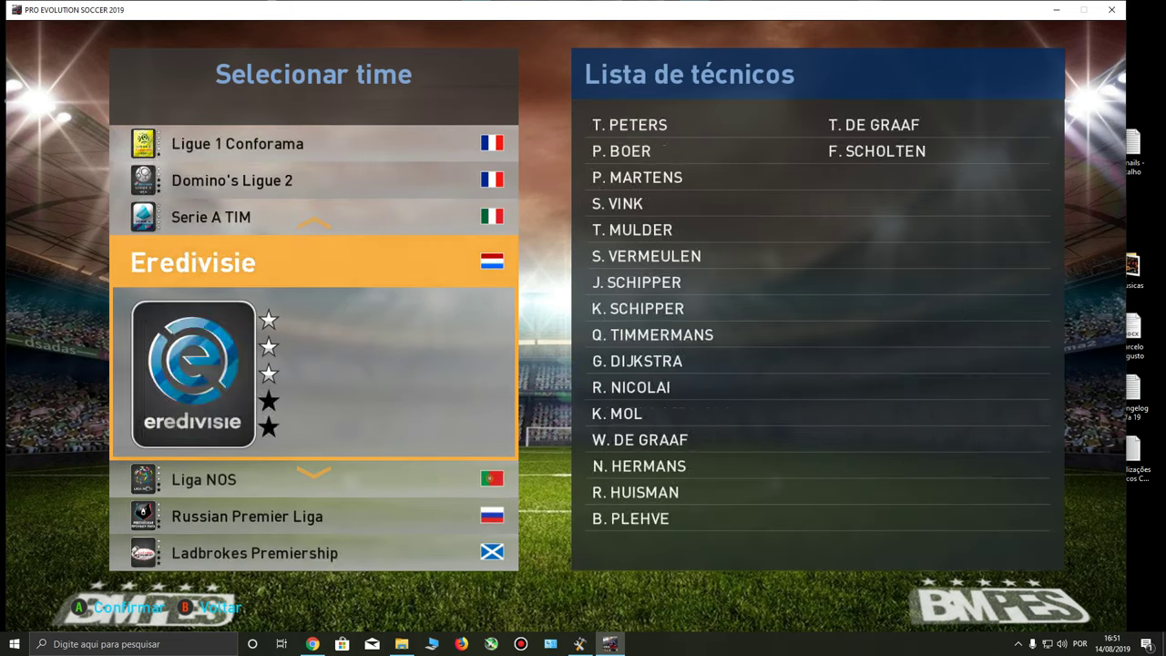
key(Down)
key(Down)
key(Down)
key(Return)
key(Down)
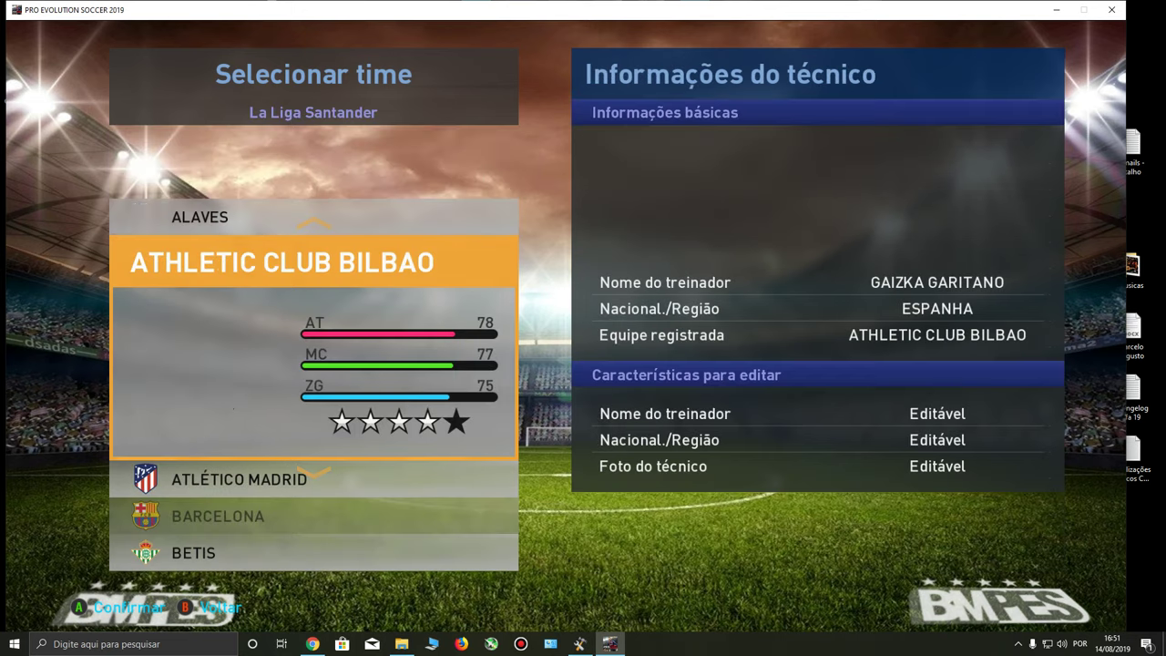
key(Down)
key(Down)
key(Escape)
Go past the Turkish and German leagues and open the Brasileirão Série A coaches.
key(Down)
key(Down)
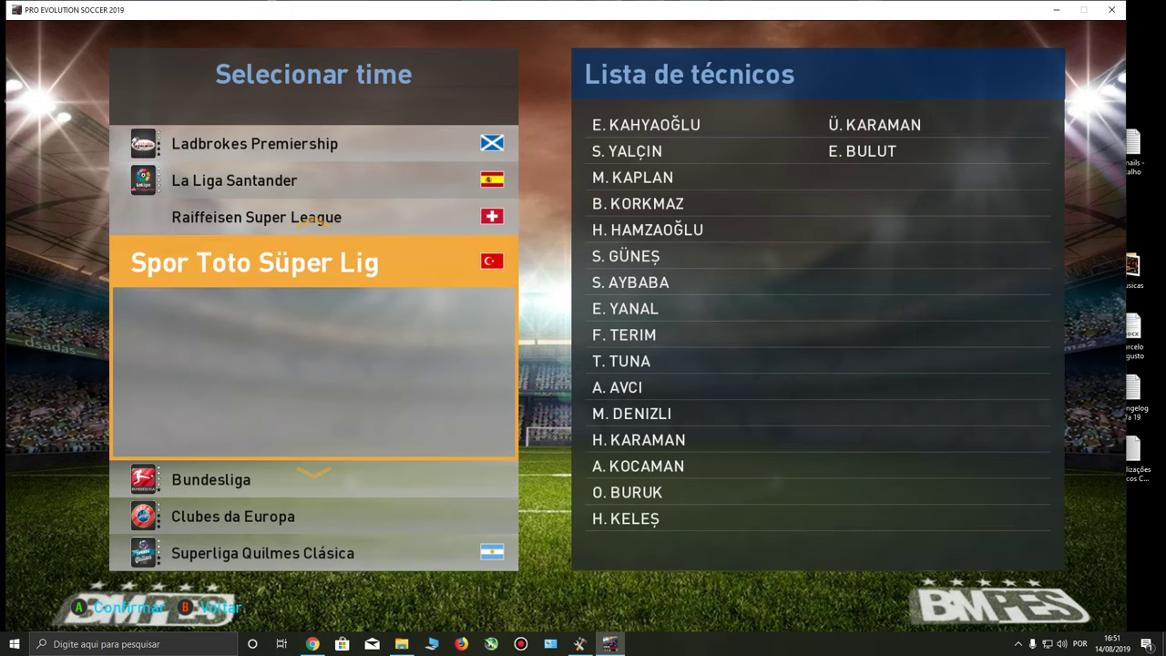
key(Down)
key(Down)
key(Down)
key(Down)
key(Return)
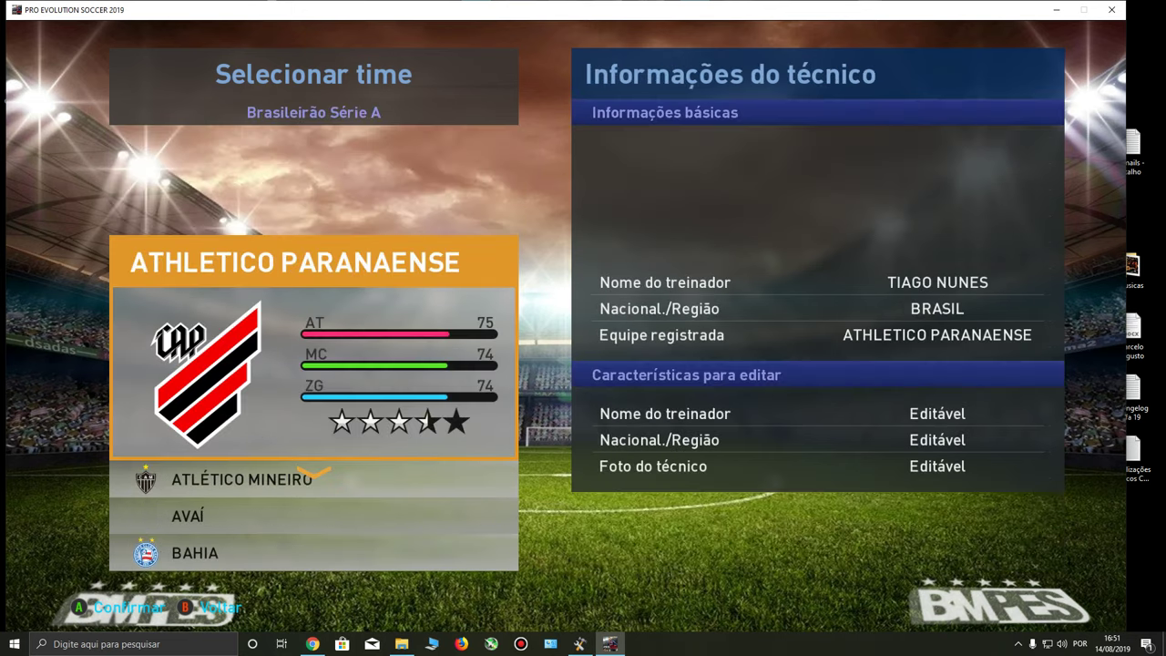
Review the Brasileirão Série A coaches from Athletico Paranaense through Botafogo and Cruzeiro to Flamengo.
key(Down)
key(Down)
key(Down)
key(Down)
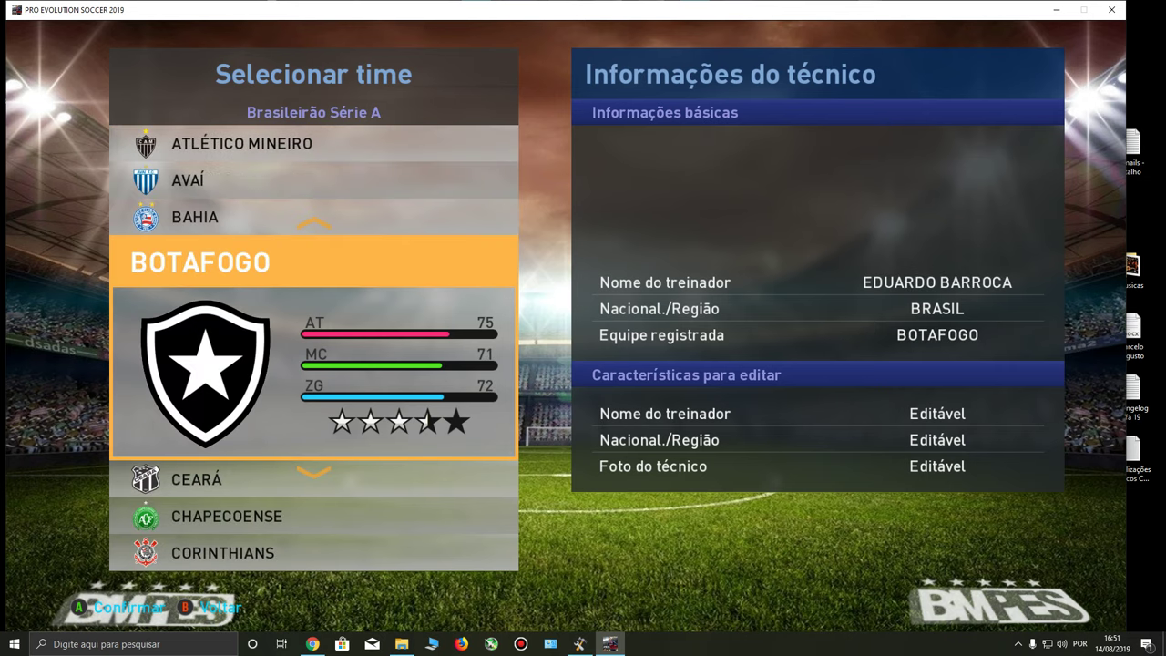
key(Down)
key(Down)
key(Down)
key(Down)
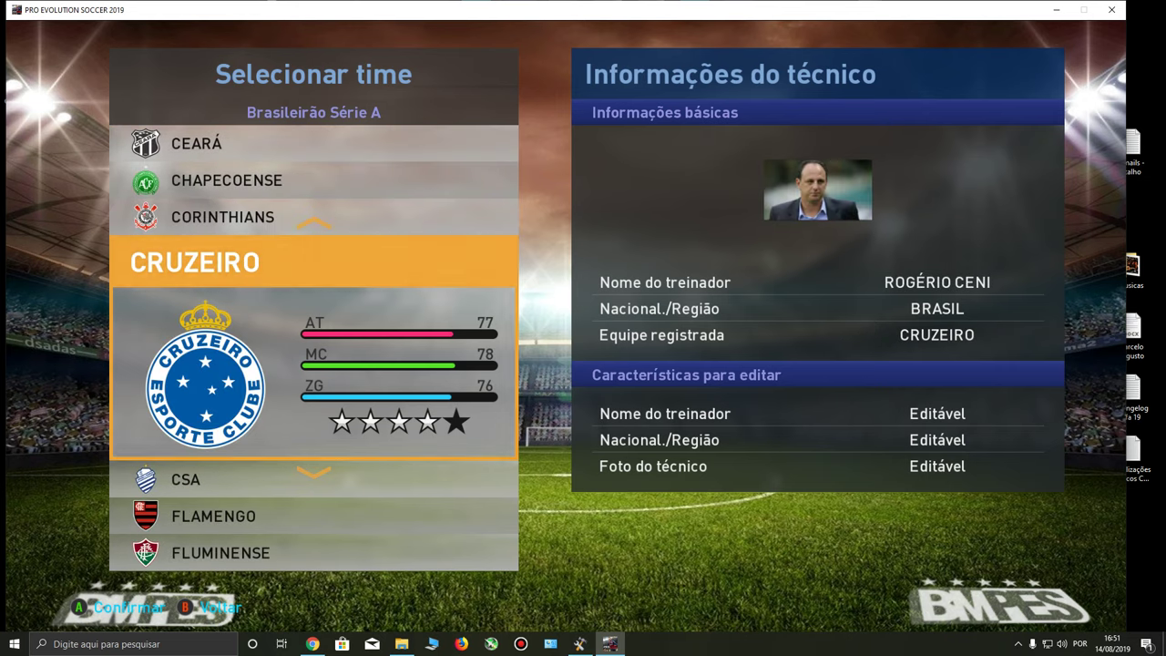
key(Down)
key(Down)
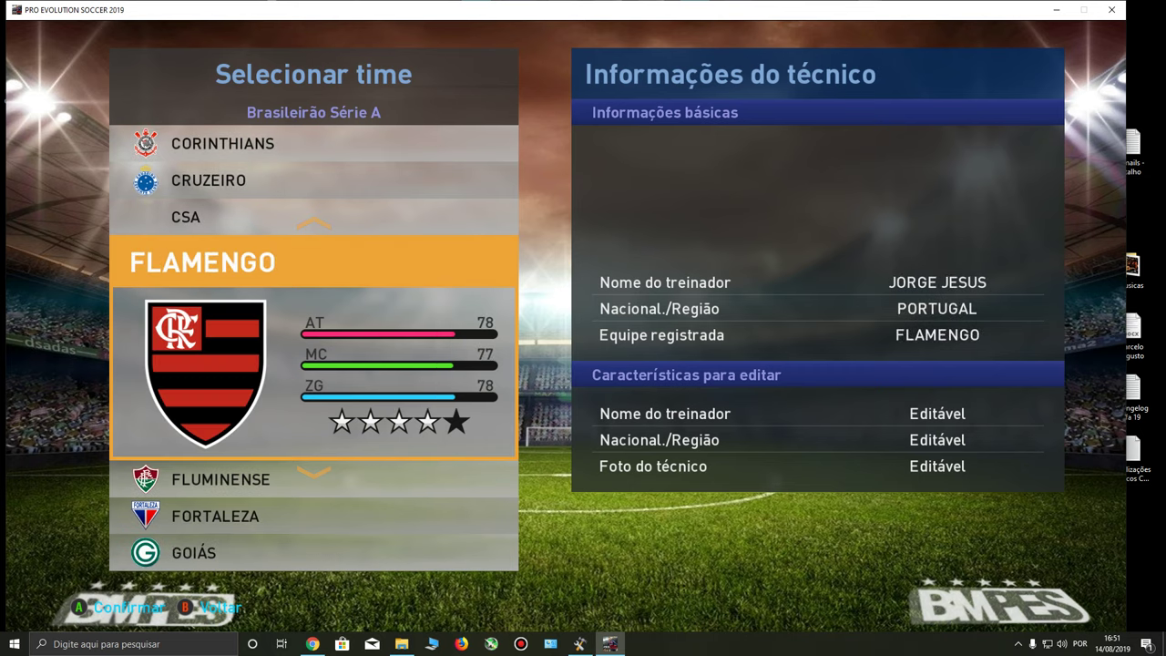
Review the Brasileirão Série A coaches from Fluminense to Internacional, and go back to check Goiás and Fortaleza.
key(Down)
key(Down)
key(Down)
key(Down)
key(Down)
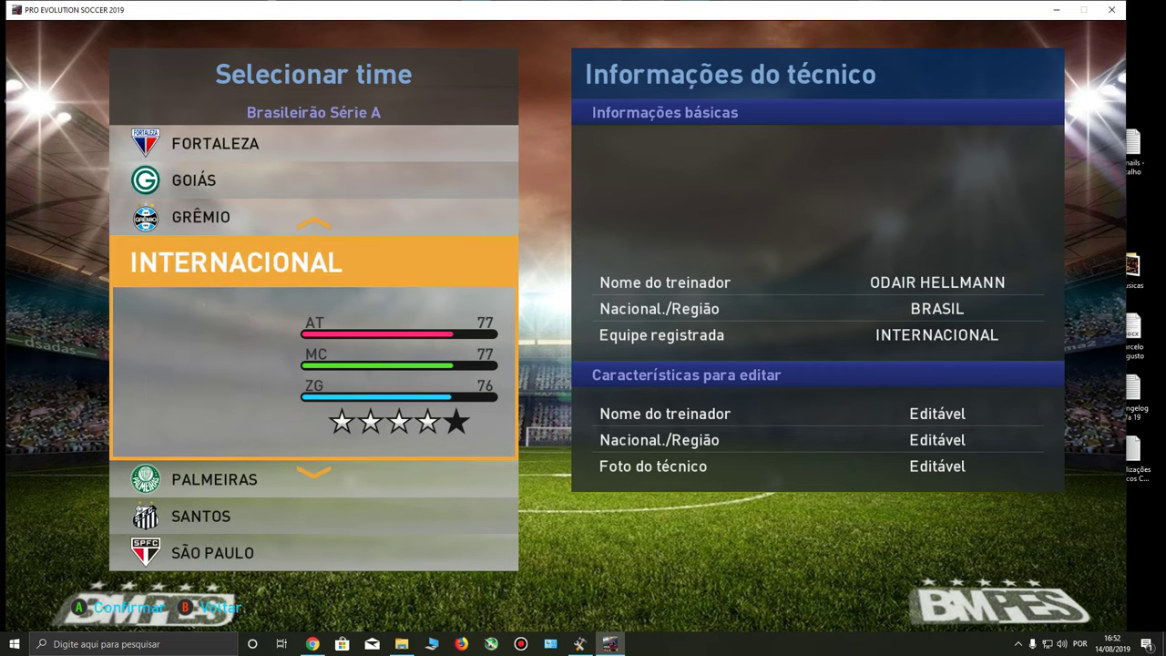
key(Up)
key(Up)
key(Up)
key(Up)
key(Down)
key(Down)
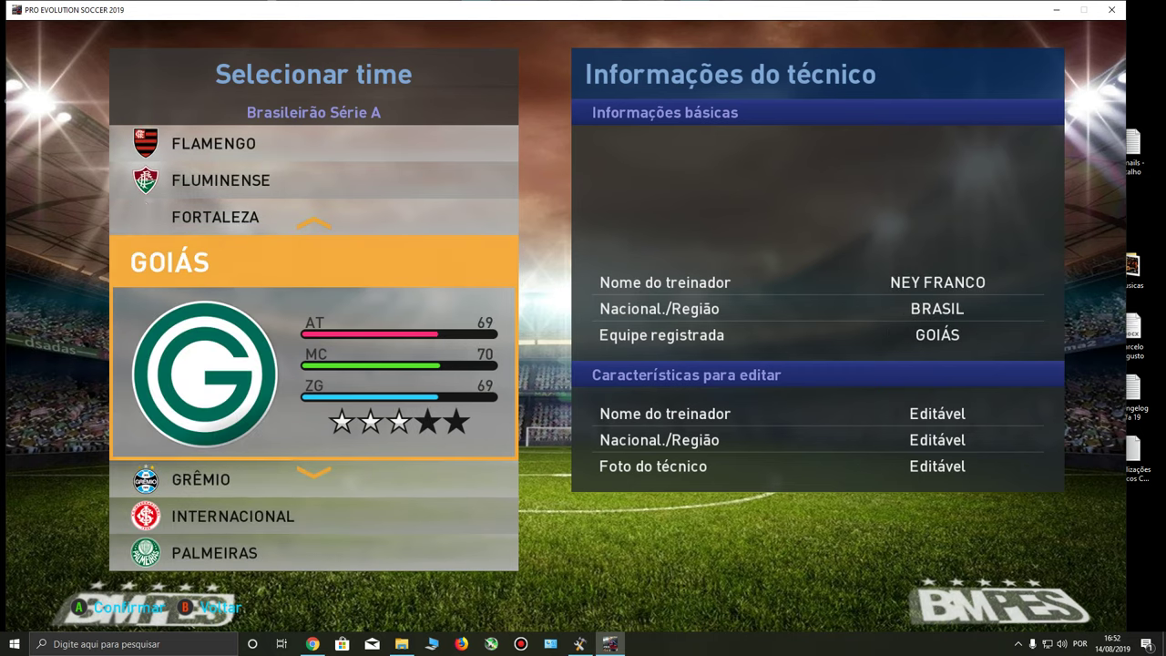
key(Up)
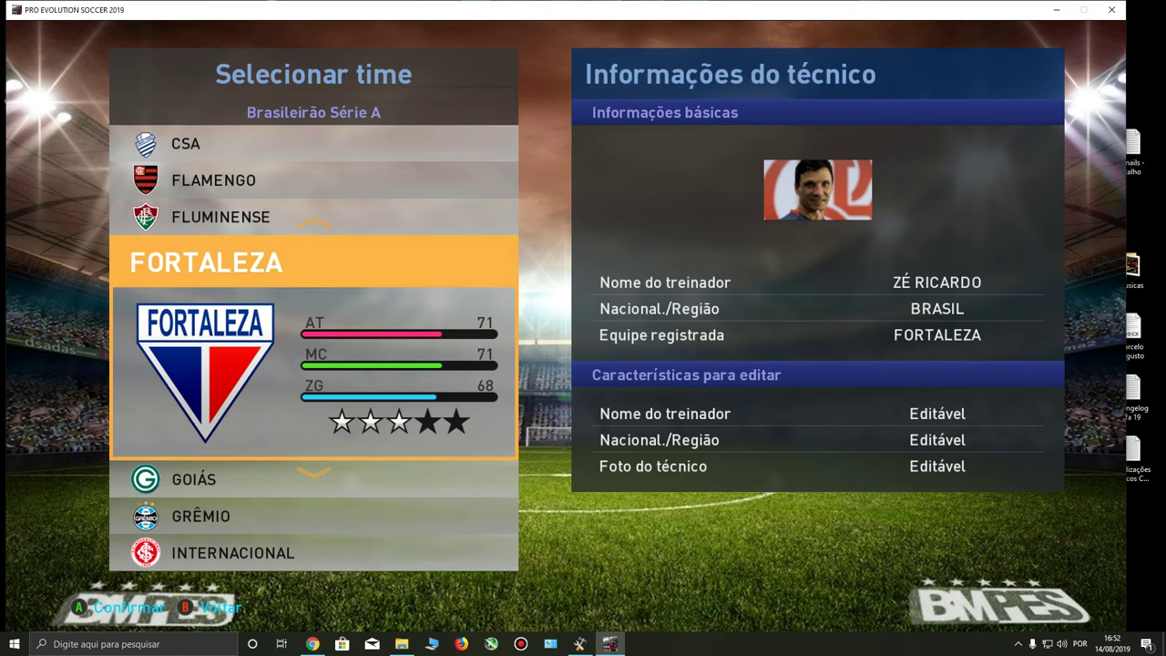
Leave the coach section, finish editing and return to the main menu.
key(Escape)
key(Escape)
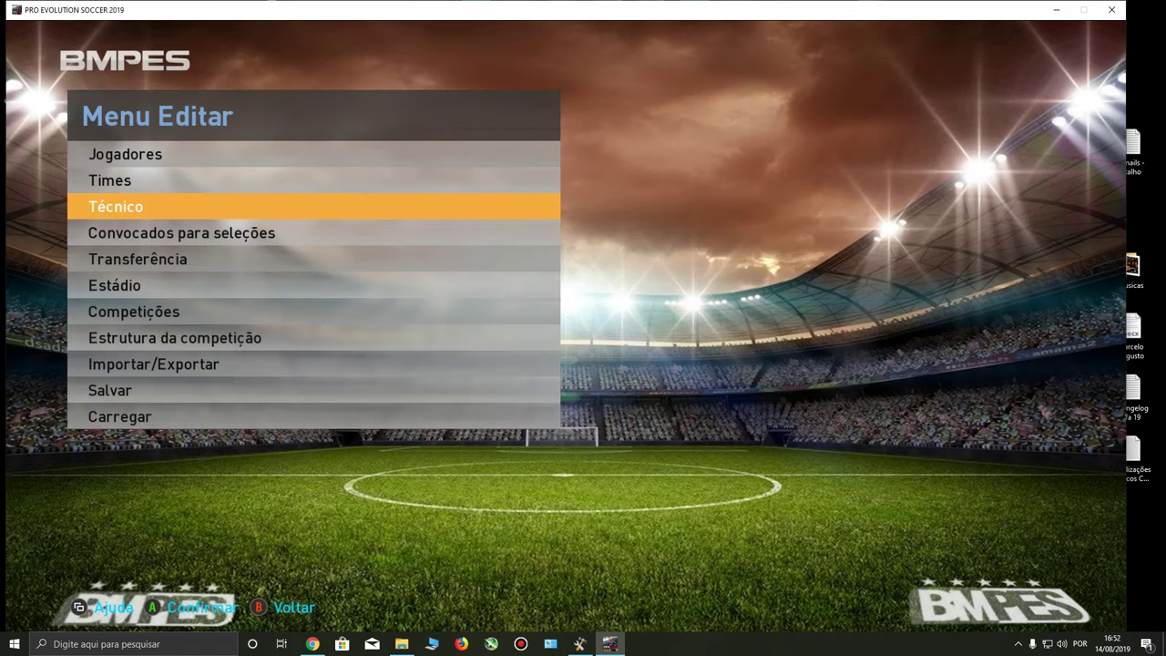
key(Escape)
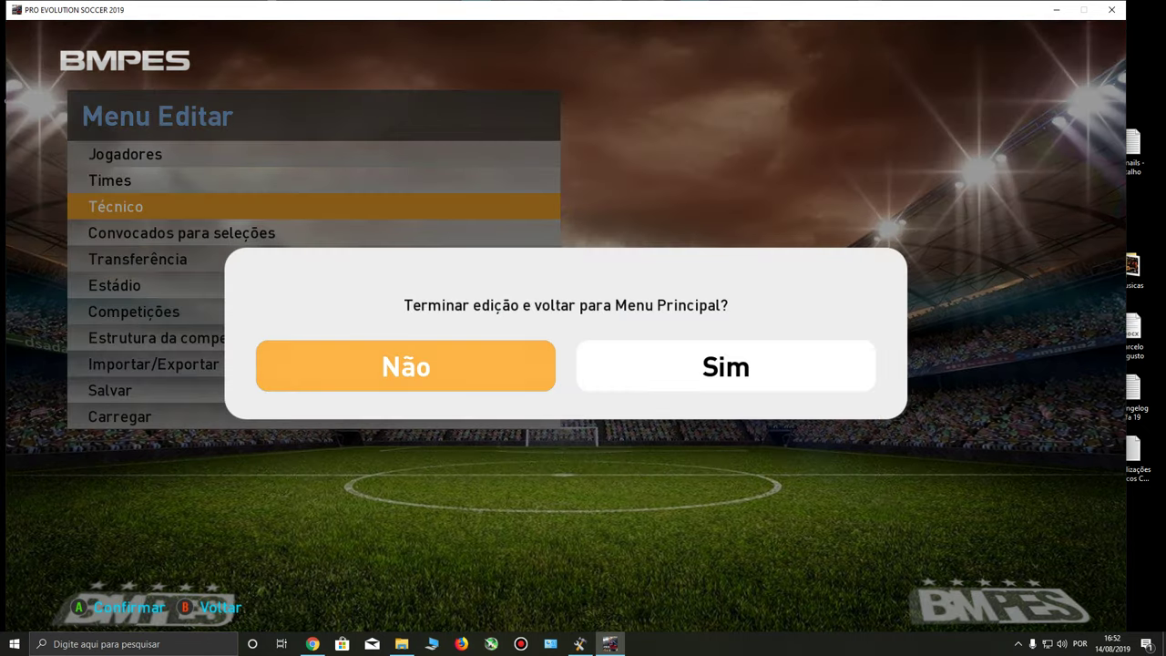
key(Right)
key(Return)
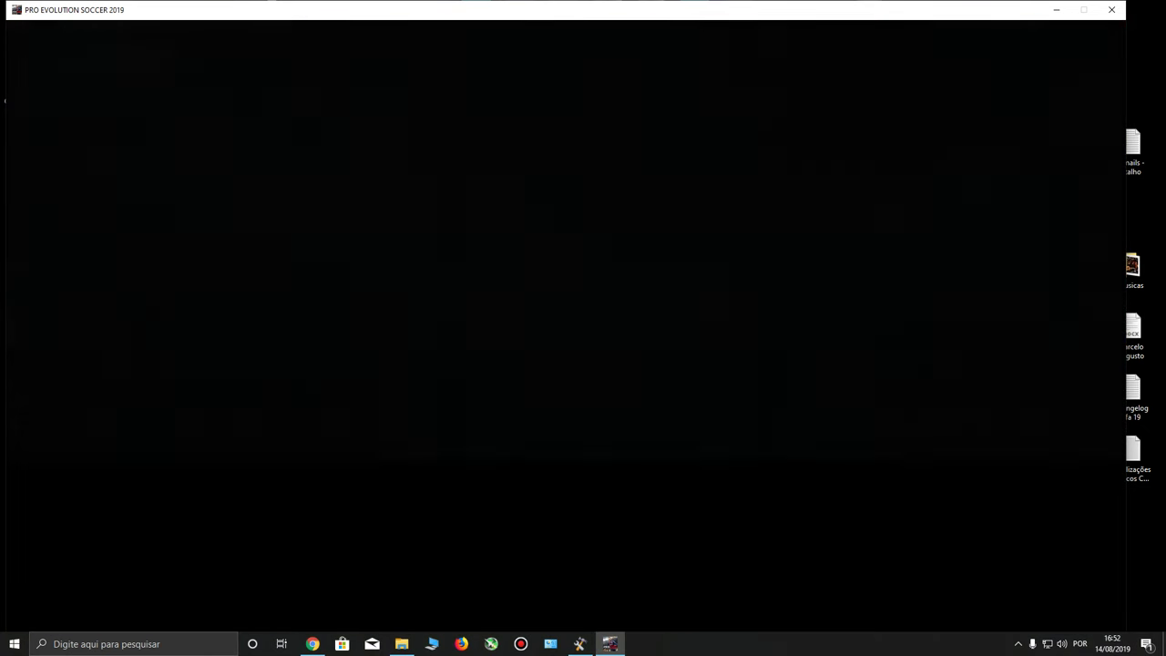
Start an Amistoso match from the Início section with the controller assigned to the home side.
key(q)
key(q)
key(q)
key(Right)
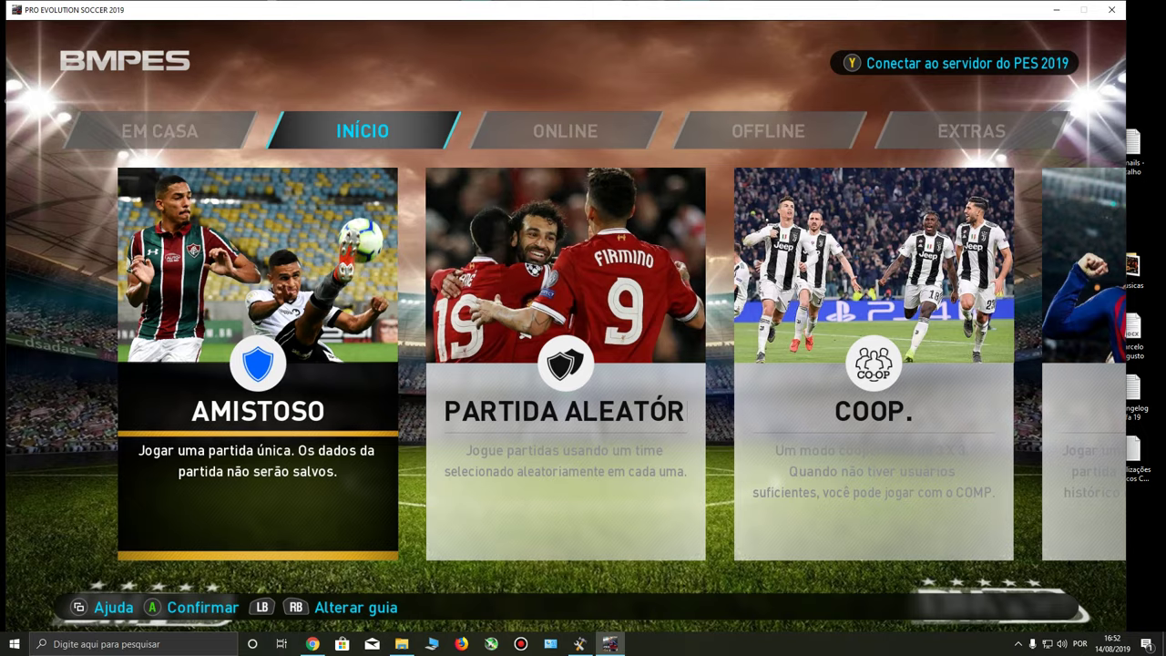
key(Return)
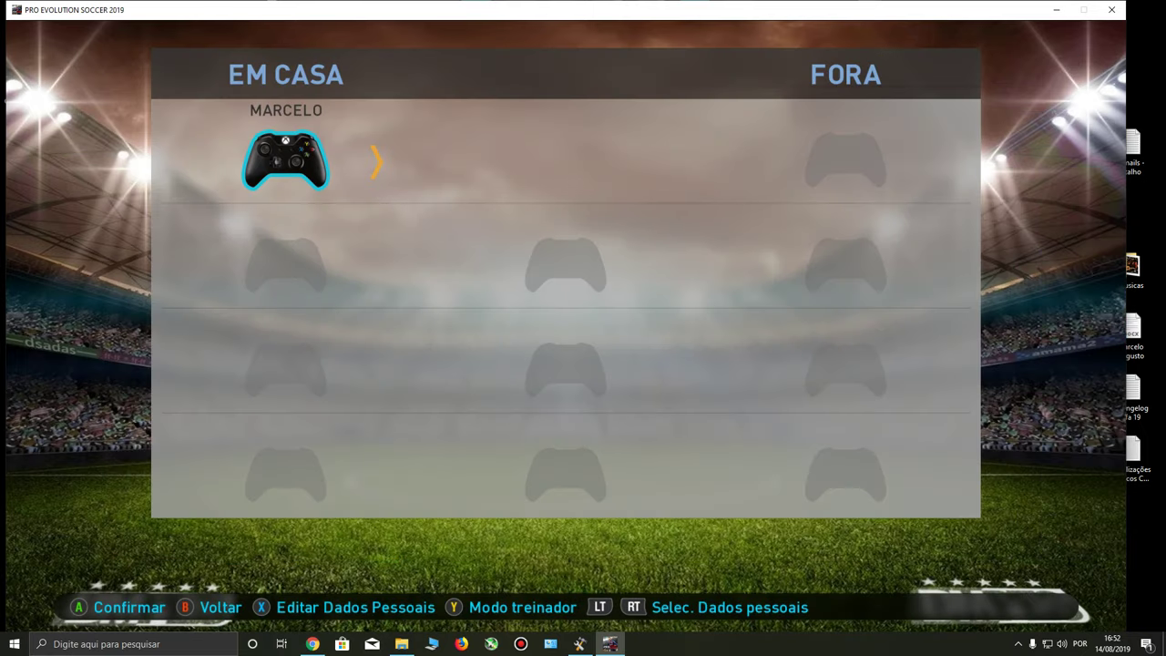
key(Return)
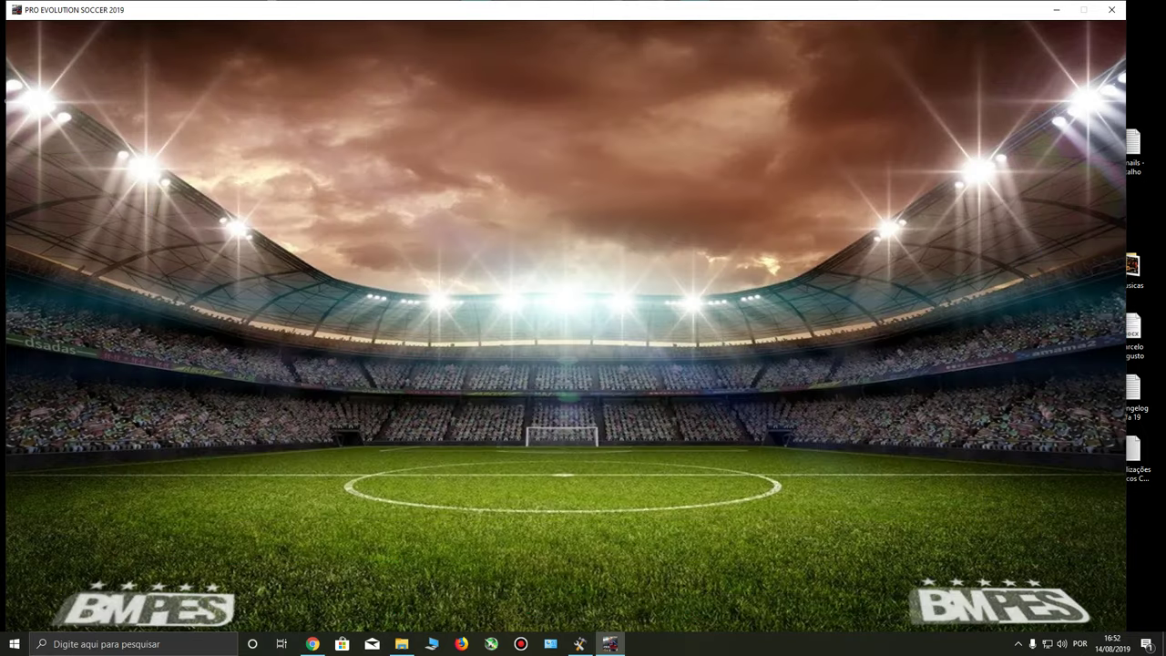
key(Return)
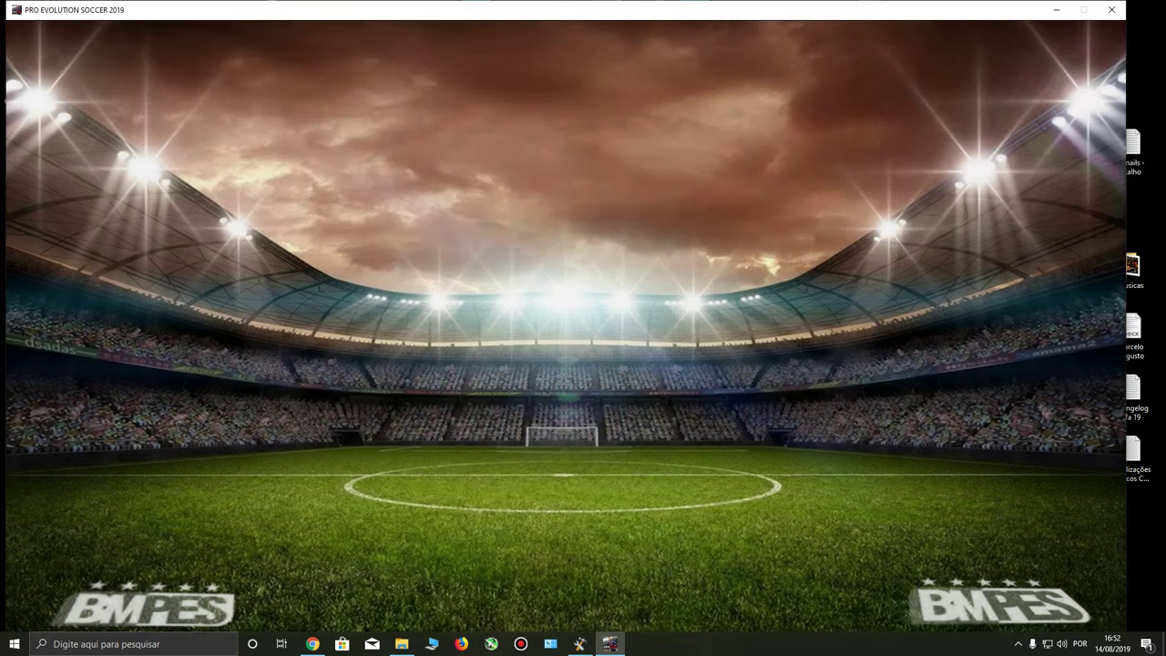
key(Return)
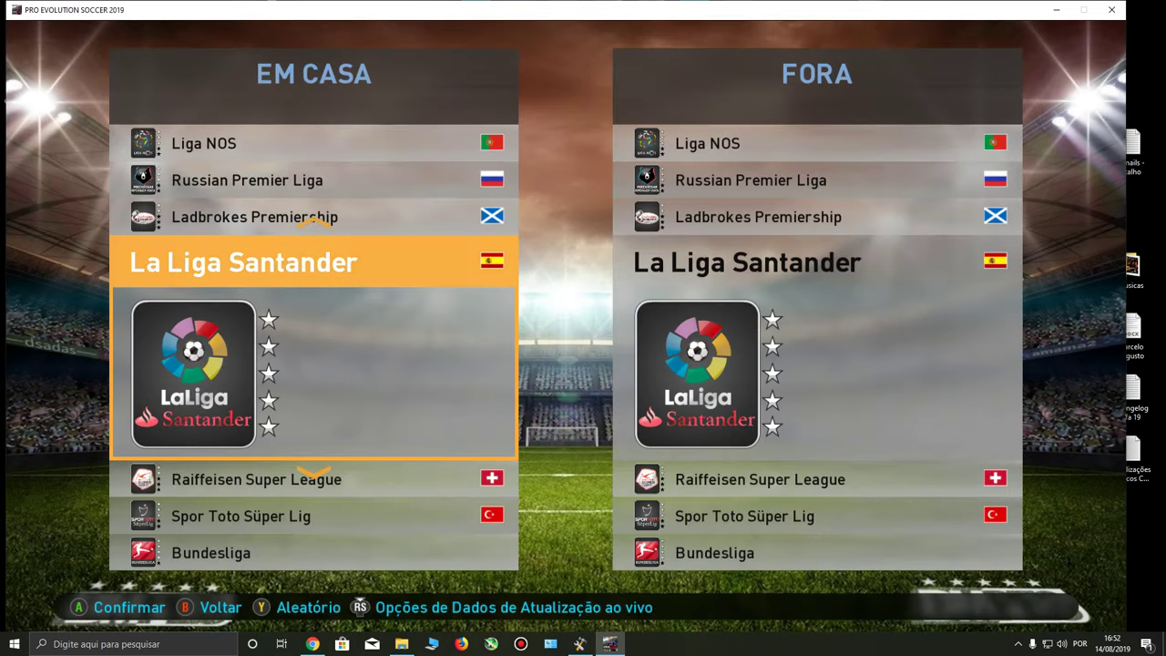
Choose Barcelona from La Liga Santander as the home team.
key(Return)
key(Escape)
key(Down)
key(Up)
key(Return)
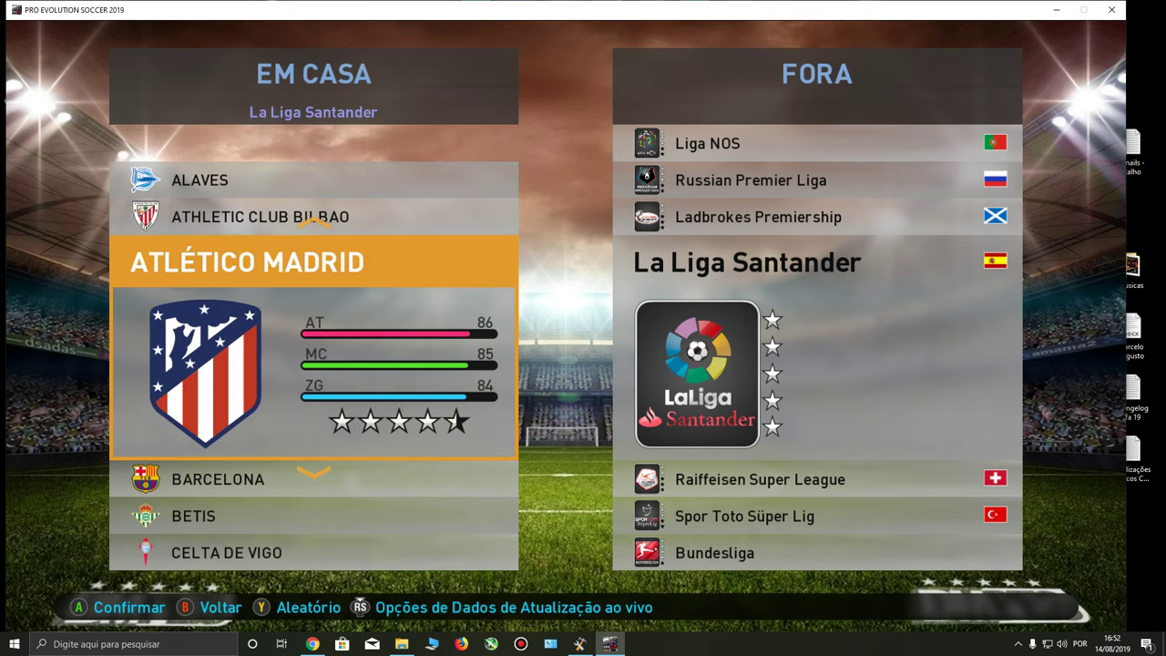
key(Down)
key(Return)
Choose Real Madrid from La Liga Santander as the away team and proceed to the pre-match screen.
key(Return)
key(Down)
key(Down)
key(Down)
key(Down)
key(Down)
key(Down)
key(Down)
key(Down)
key(Down)
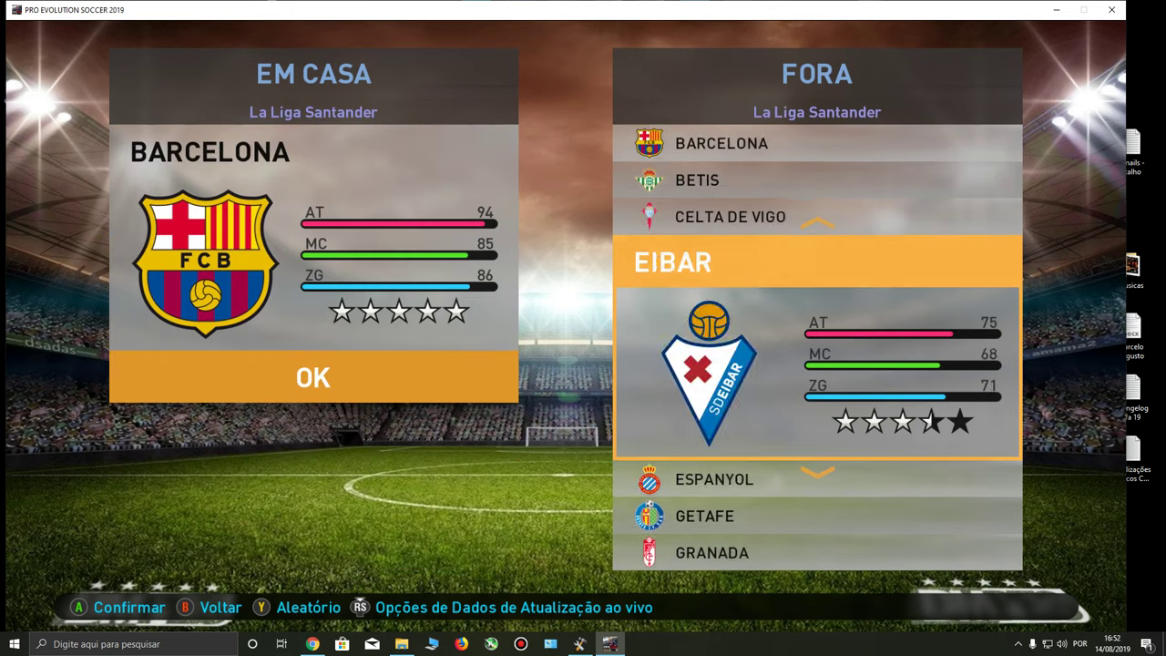
key(Down)
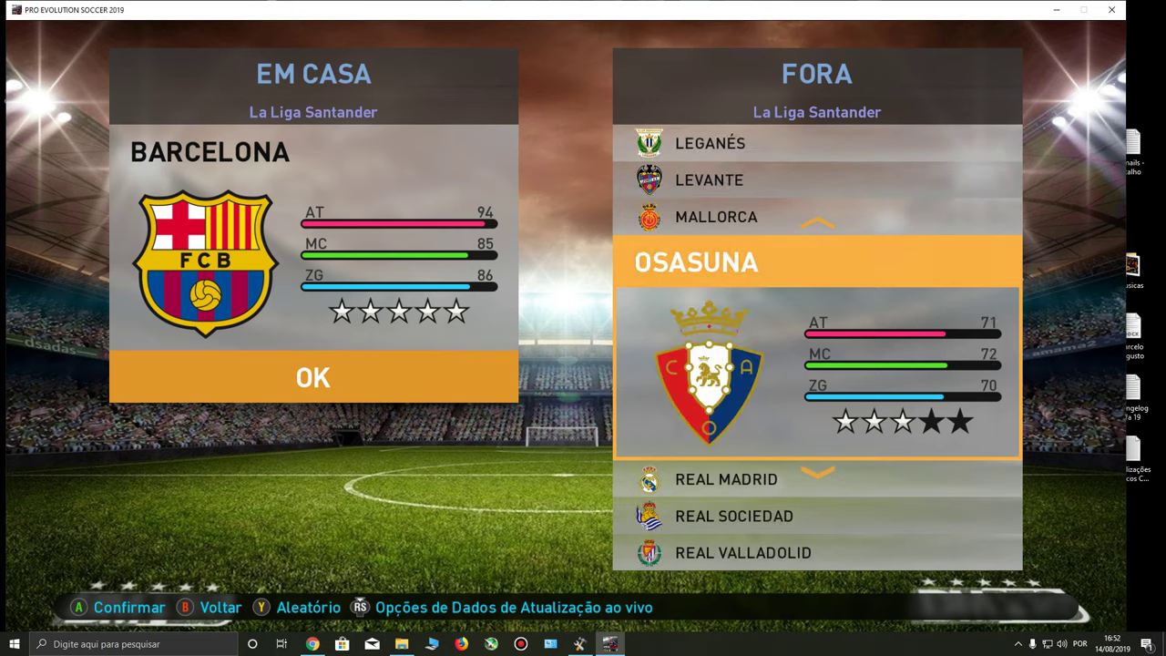
key(Down)
key(Return)
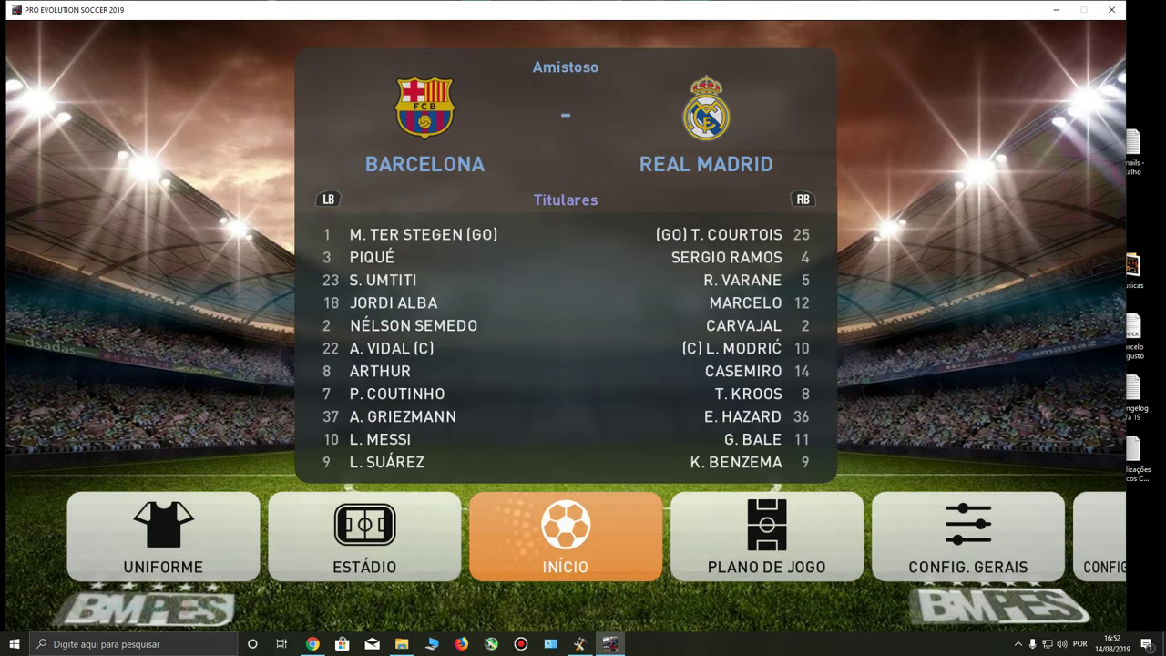
View the Barcelona and Real Madrid kits on the pre-match screen, and leave that match.
key(Left)
key(Left)
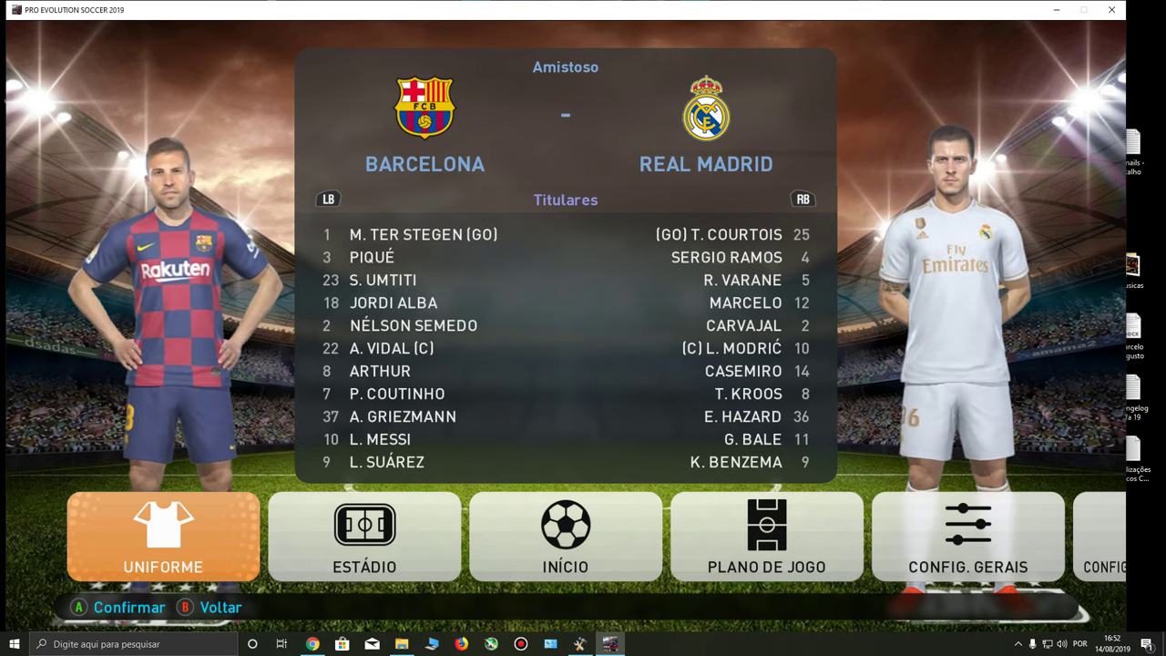
key(Escape)
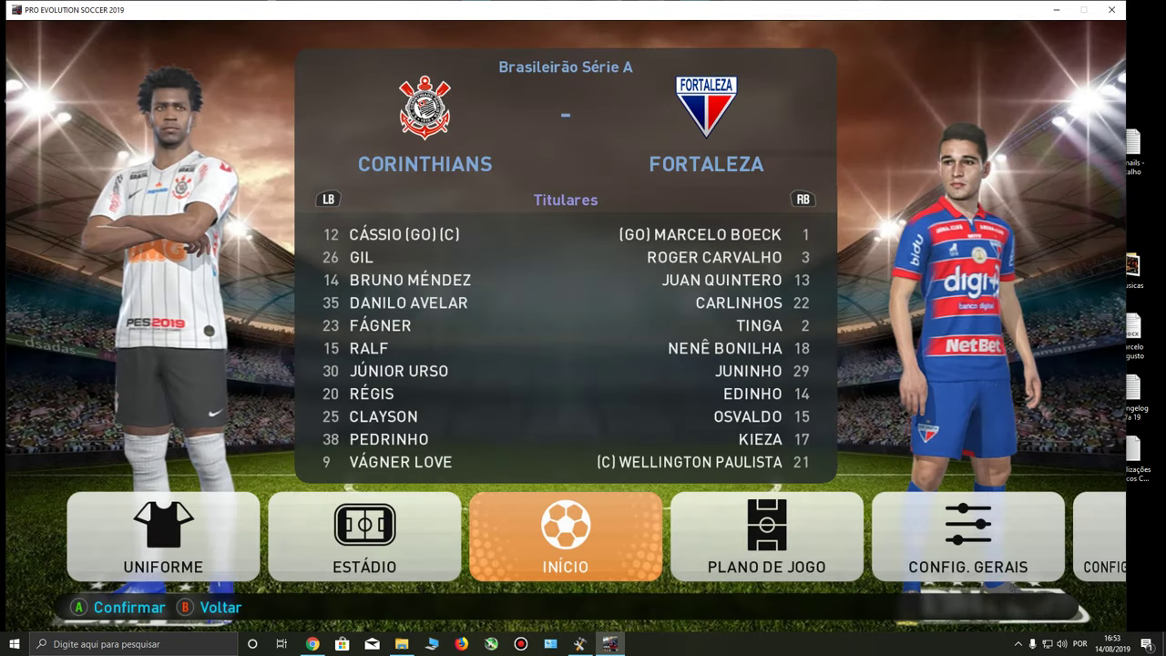
Open the game plan for Corinthians against Fortaleza and look through the Corinthians substitutes.
key(Right)
key(Return)
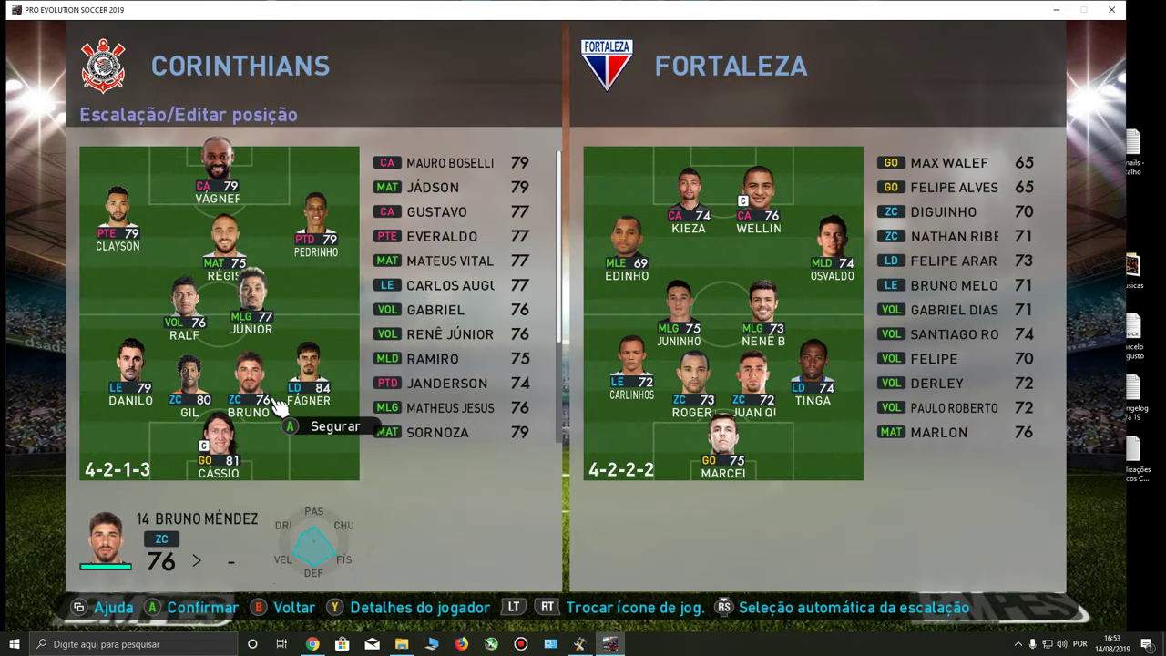
scroll(363, 424, down, 6)
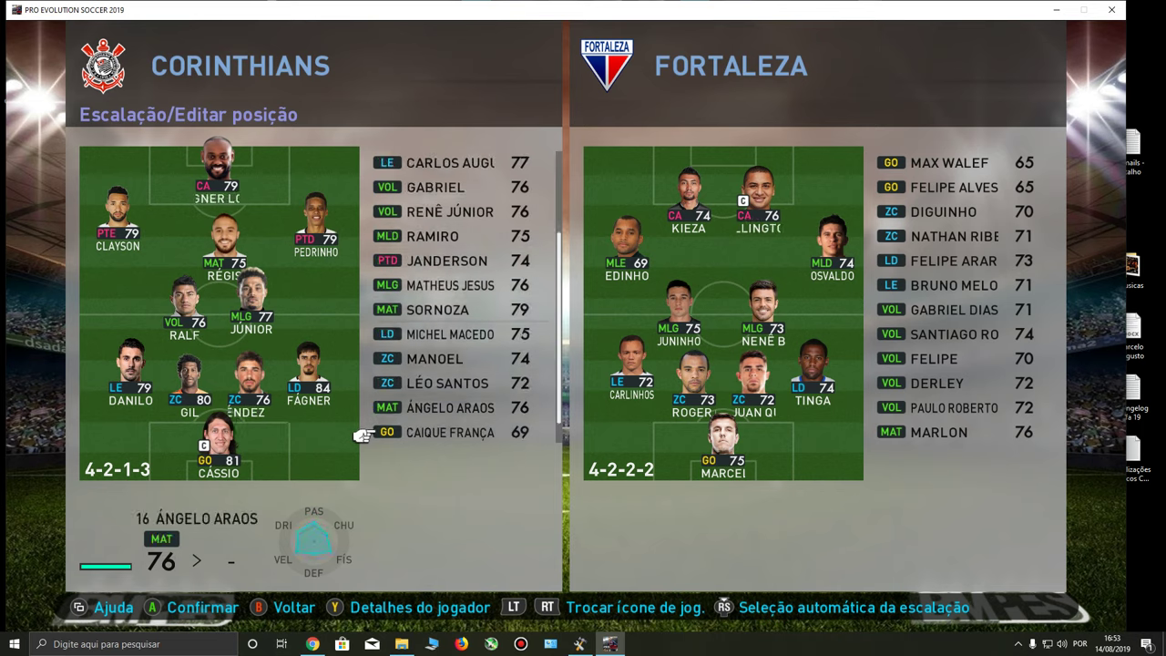
Leave the game plan and close the game to return to the desktop.
key(Escape)
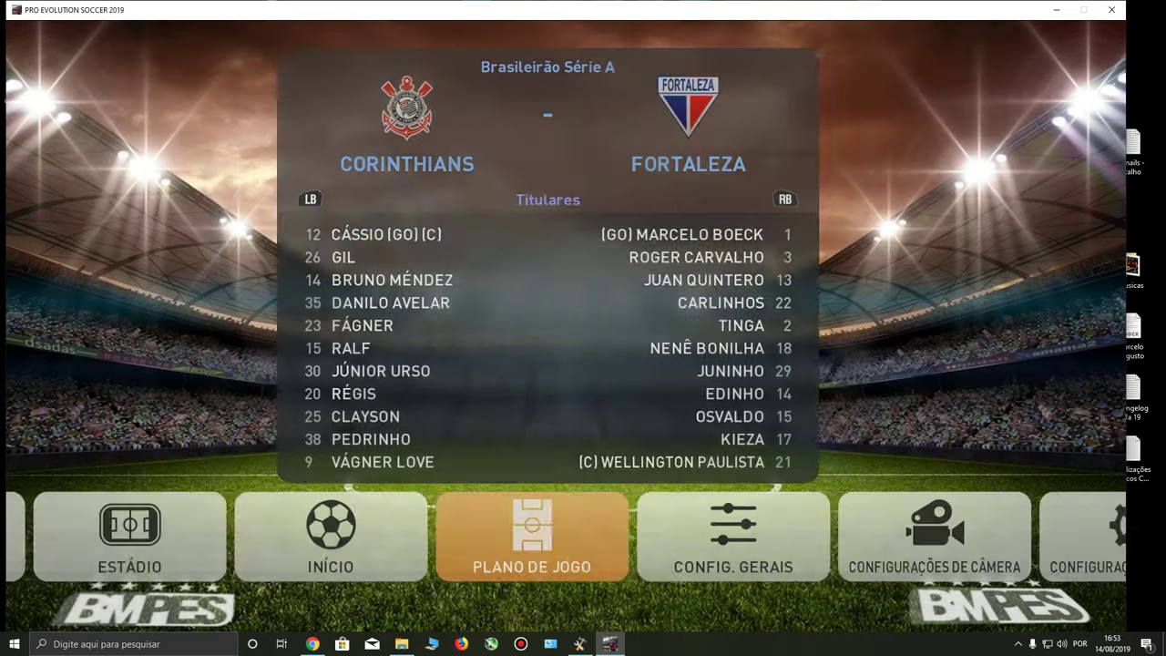
key(Escape)
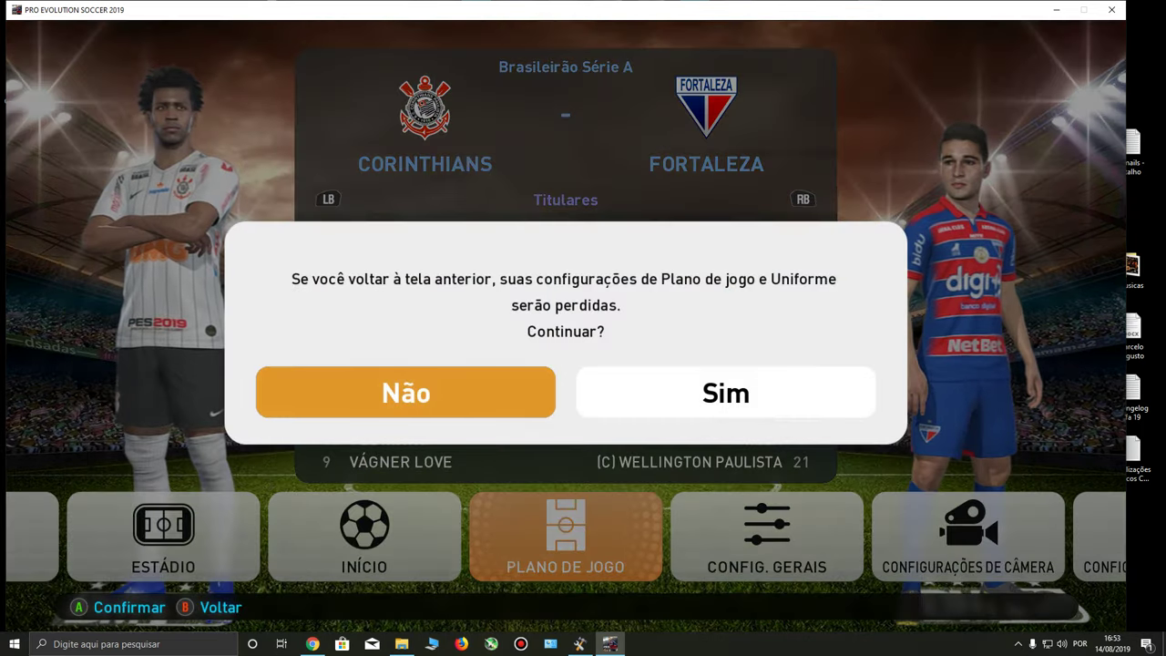
key(alt+F4)
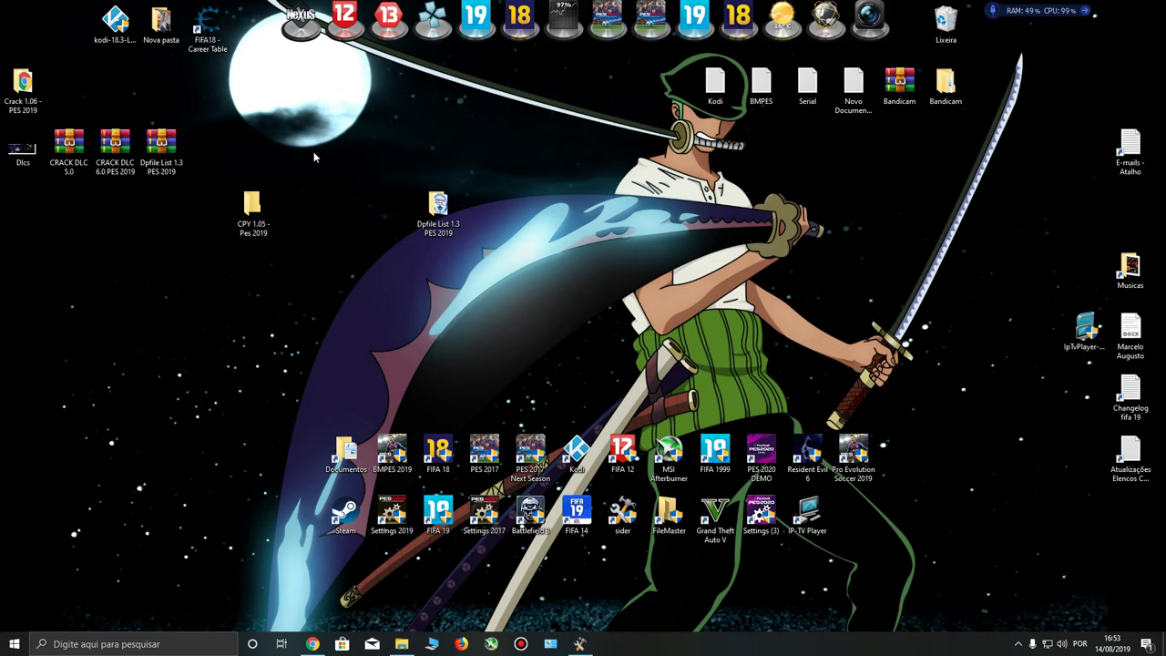